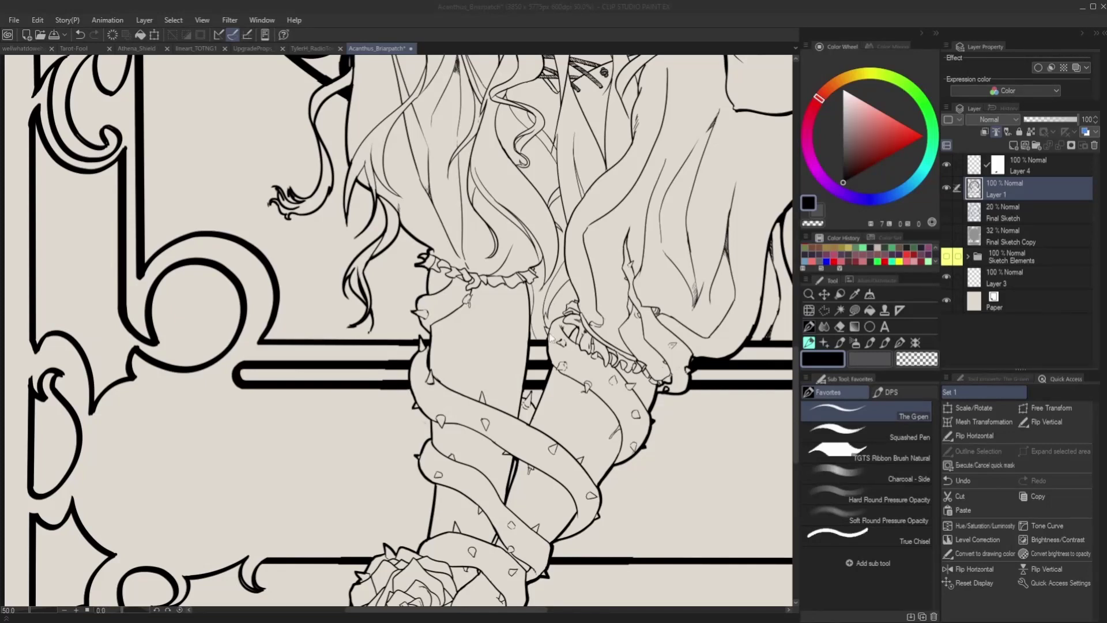
scroll(566, 348, down, 5)
scroll(589, 171, up, 3)
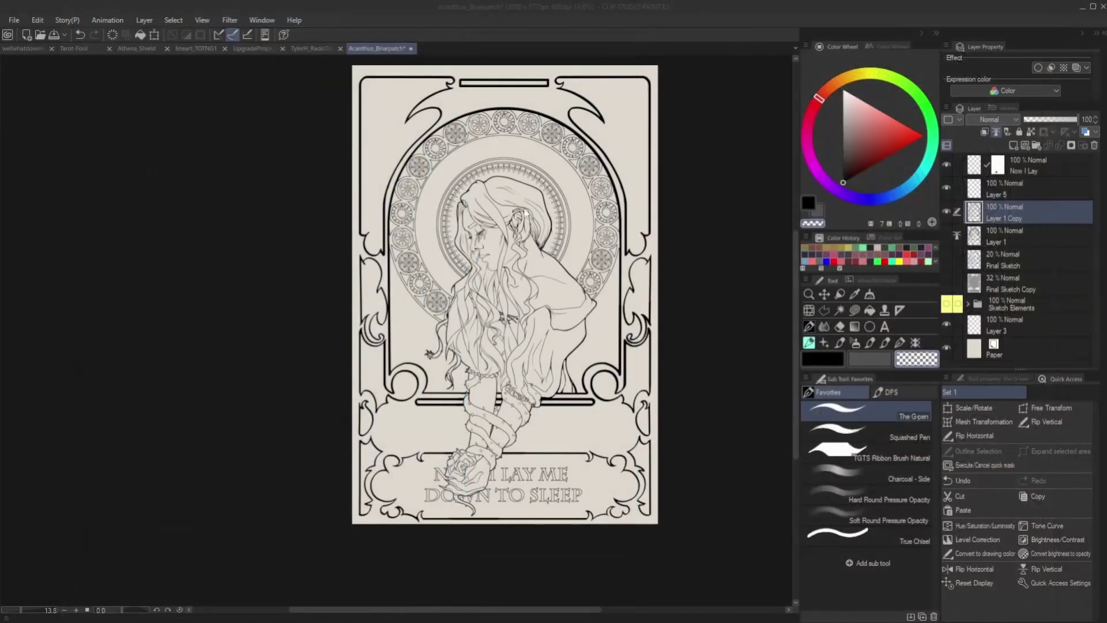
scroll(548, 268, up, 2)
scroll(541, 104, up, 2)
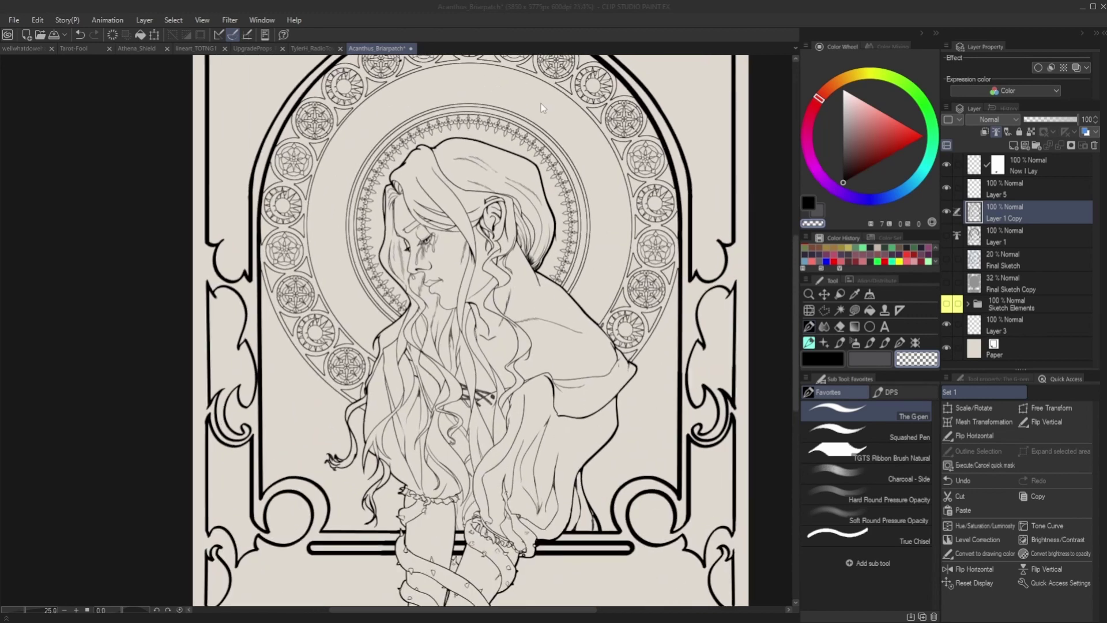
scroll(544, 130, down, 4)
scroll(515, 69, up, 3)
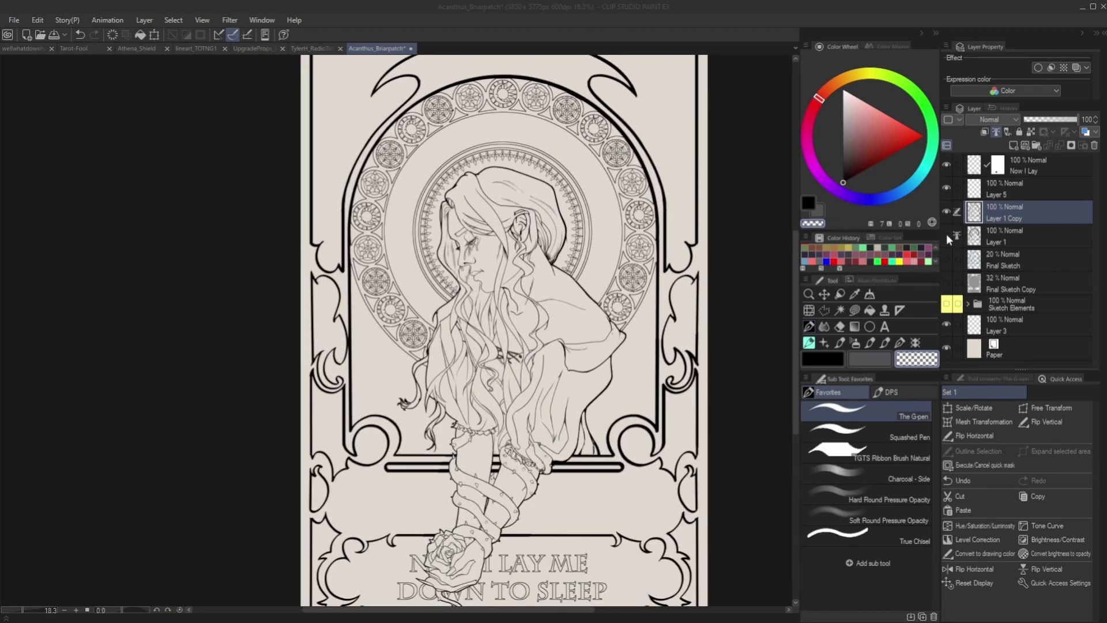
Step: Compare the line art on Layer 1 and Layer 1 Copy by switching each layer's visibility on and off
click(946, 235)
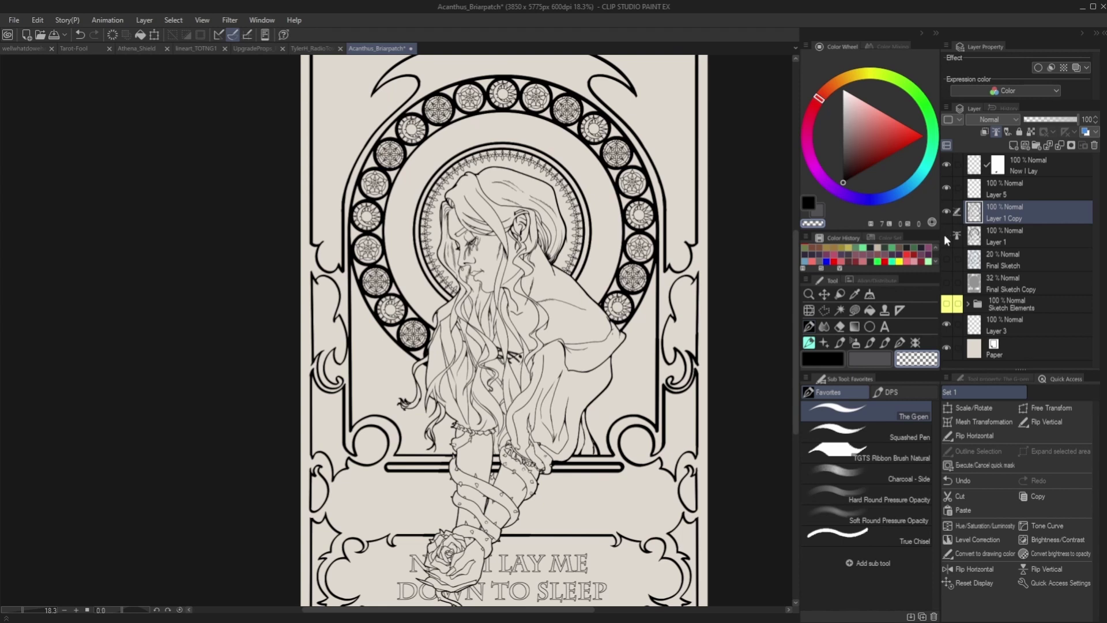
click(946, 234)
click(946, 212)
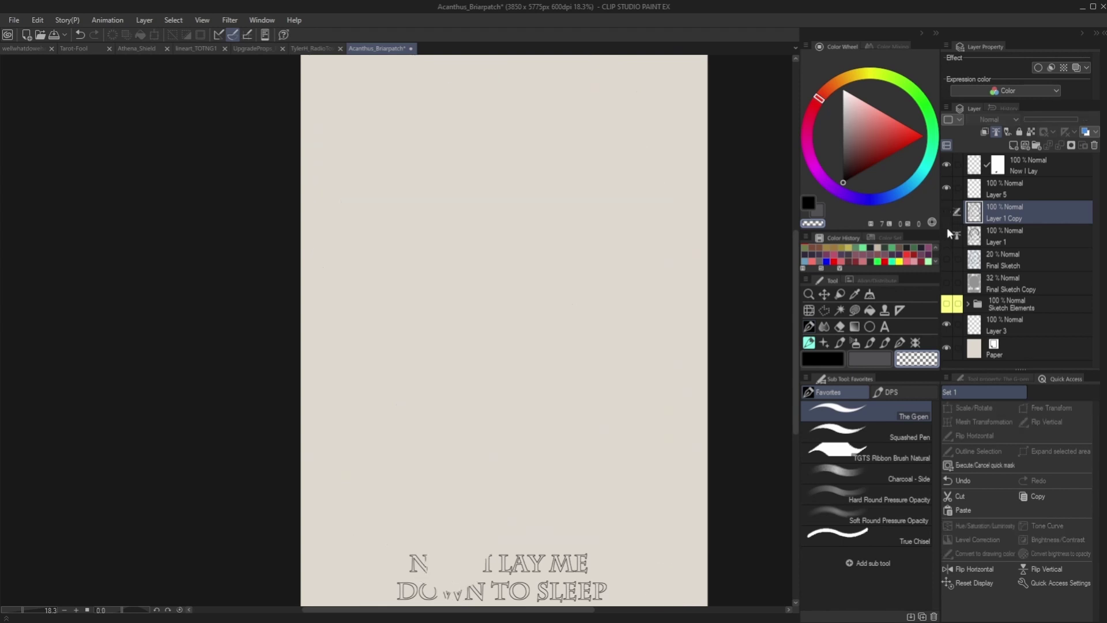
click(946, 235)
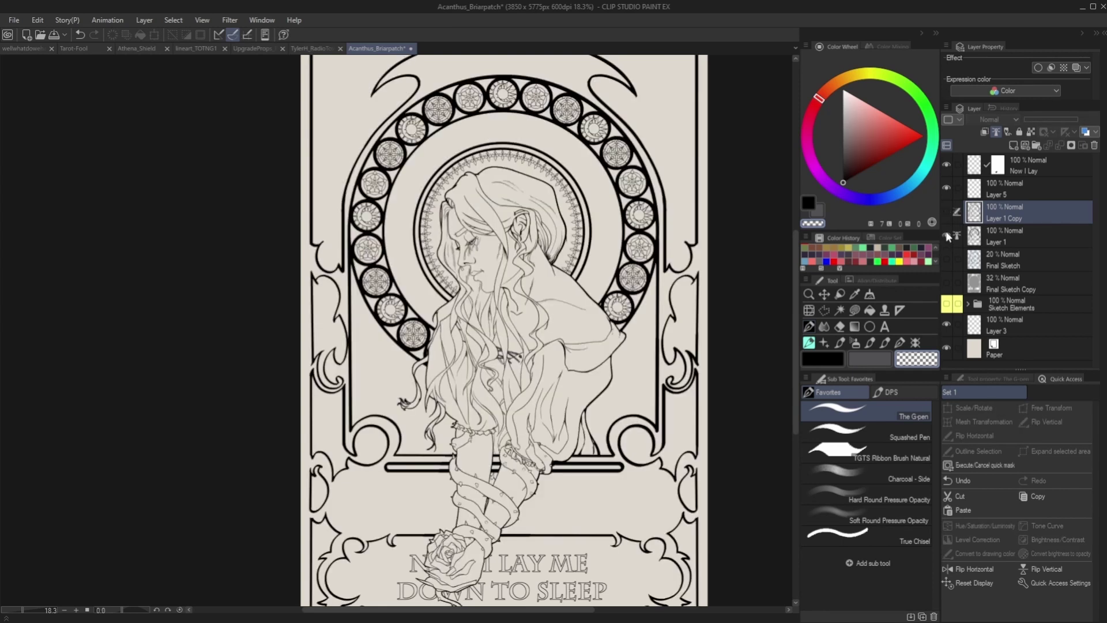
click(946, 235)
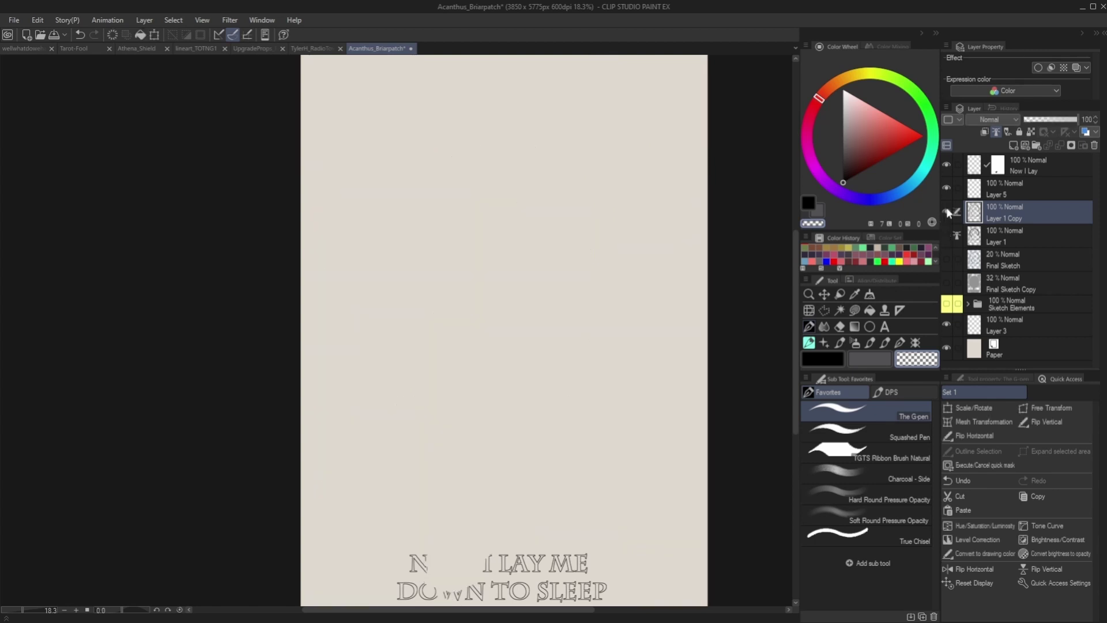
click(946, 212)
scroll(619, 250, down, 3)
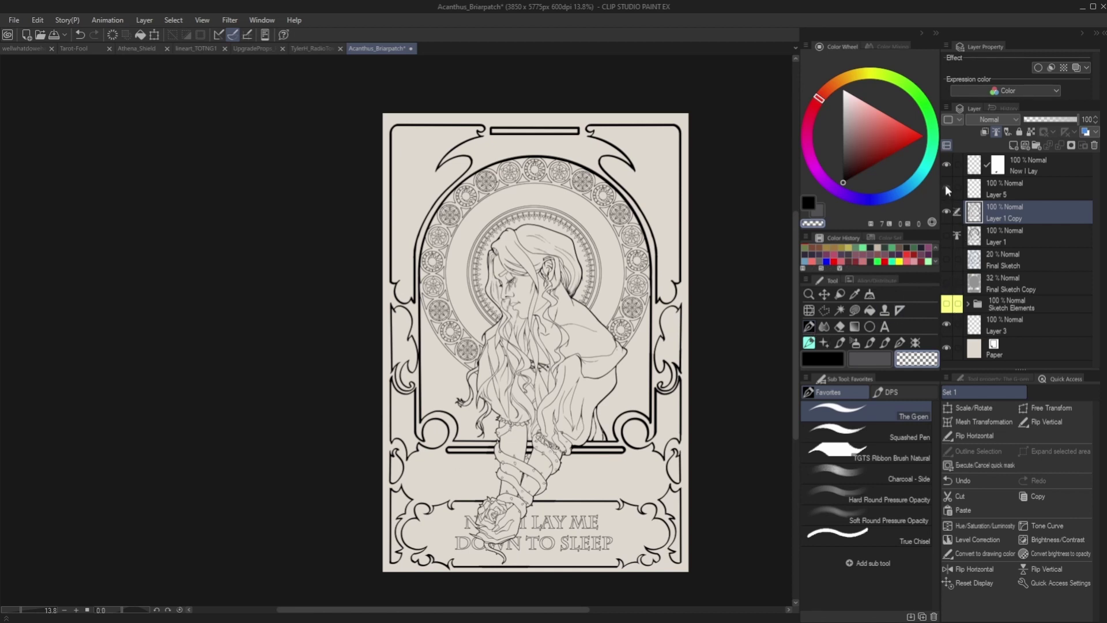
Step: On Layer 5, draw a short curved branch stroke in black with the G-pen across the arch's upper-right edge
click(959, 191)
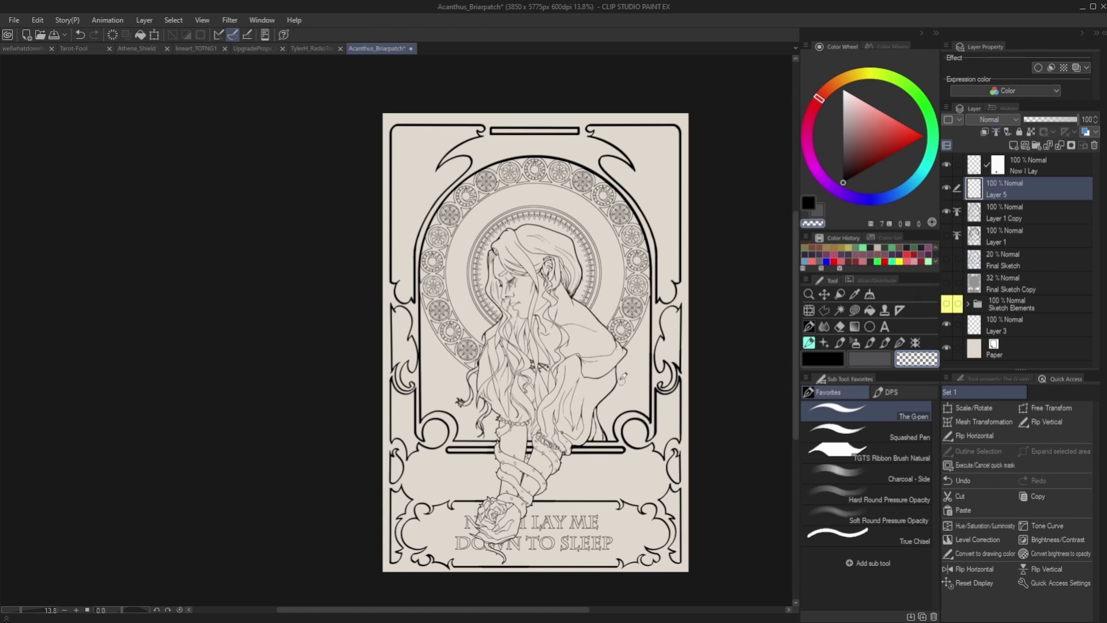
scroll(565, 188, up, 3)
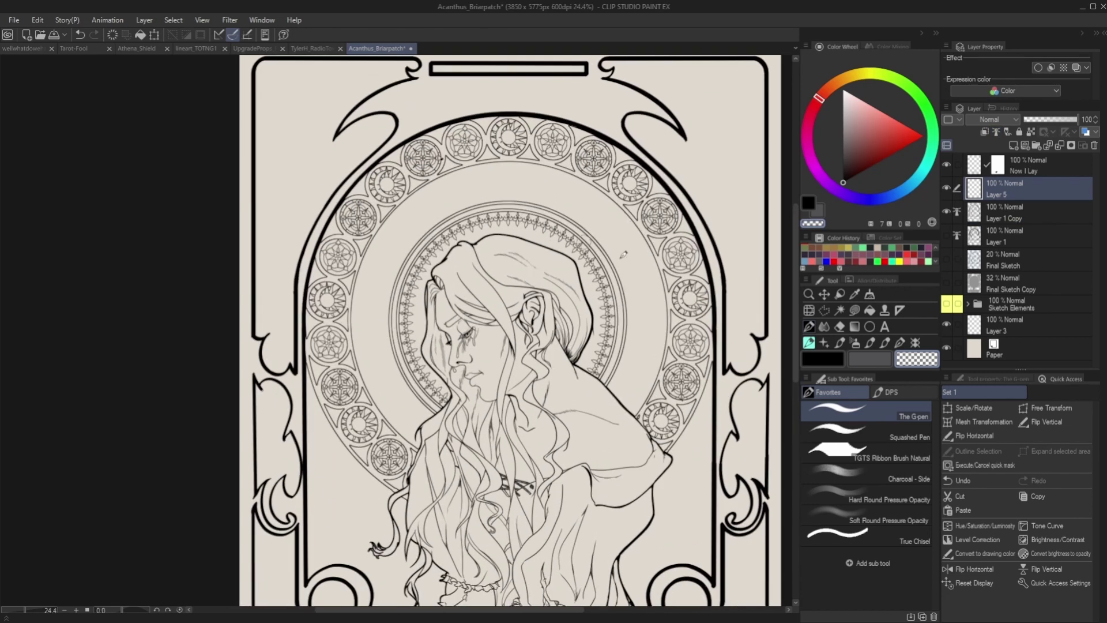
scroll(613, 170, down, 1)
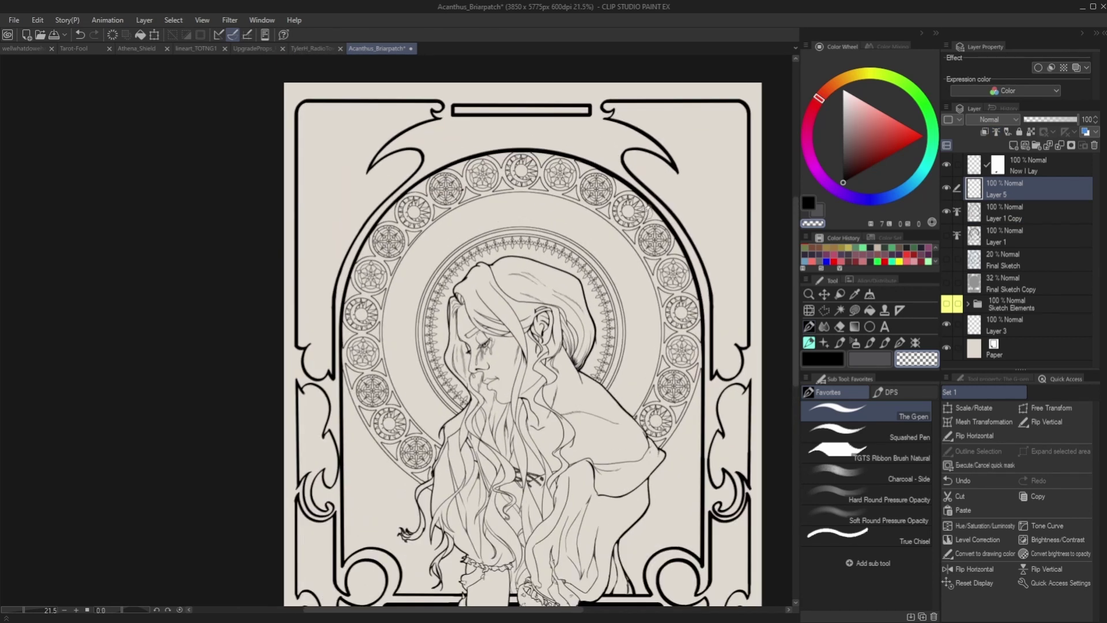
scroll(668, 162, down, 2)
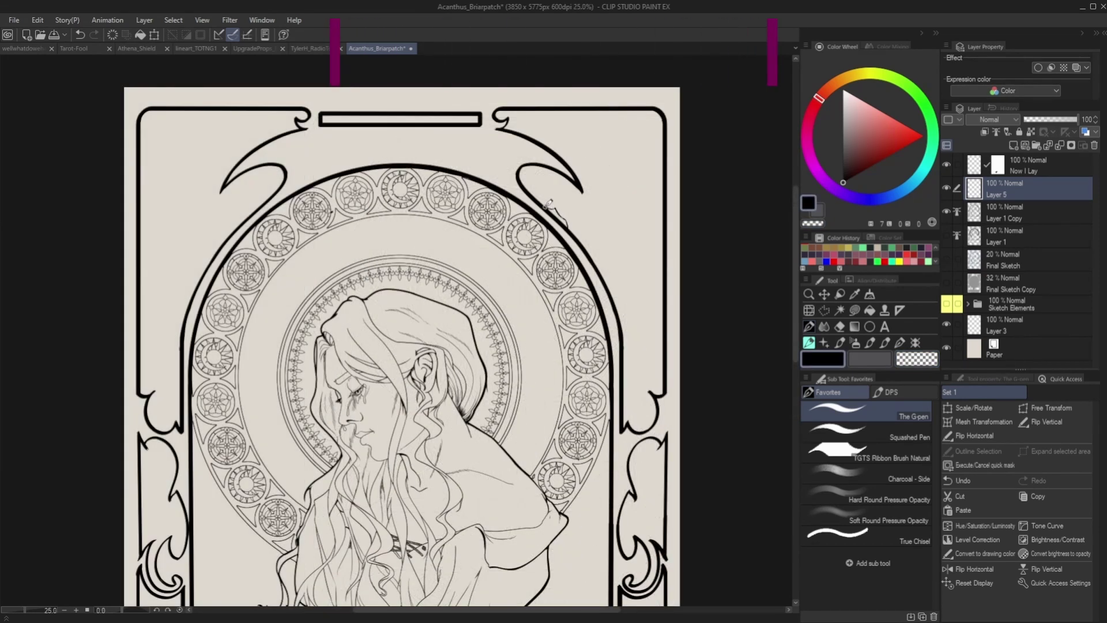
scroll(555, 214, up, 3)
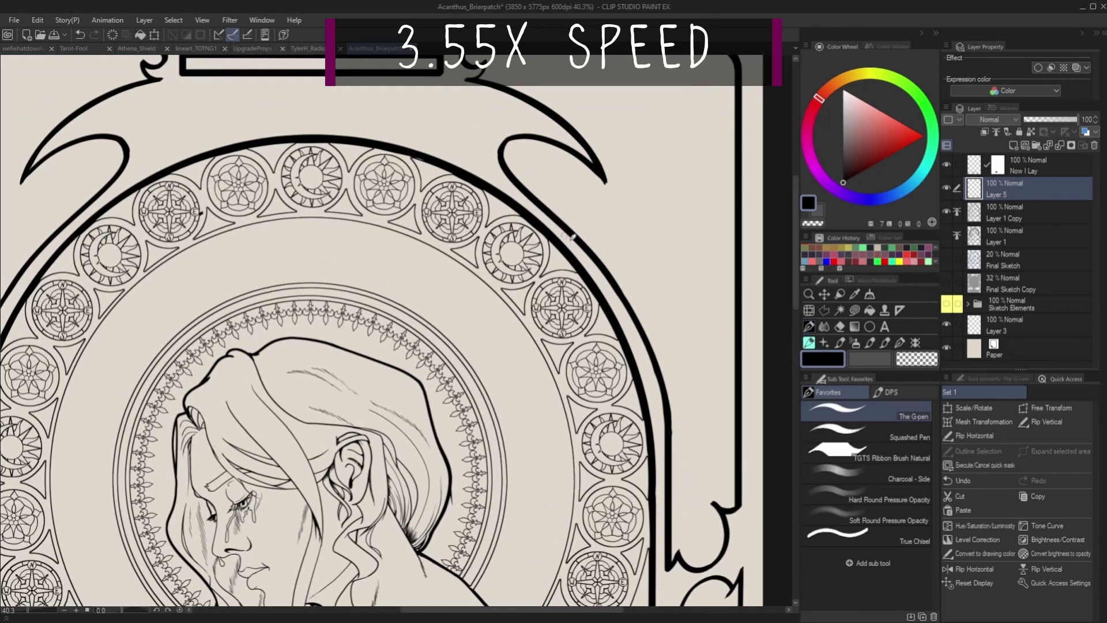
drag(598, 255, 534, 242)
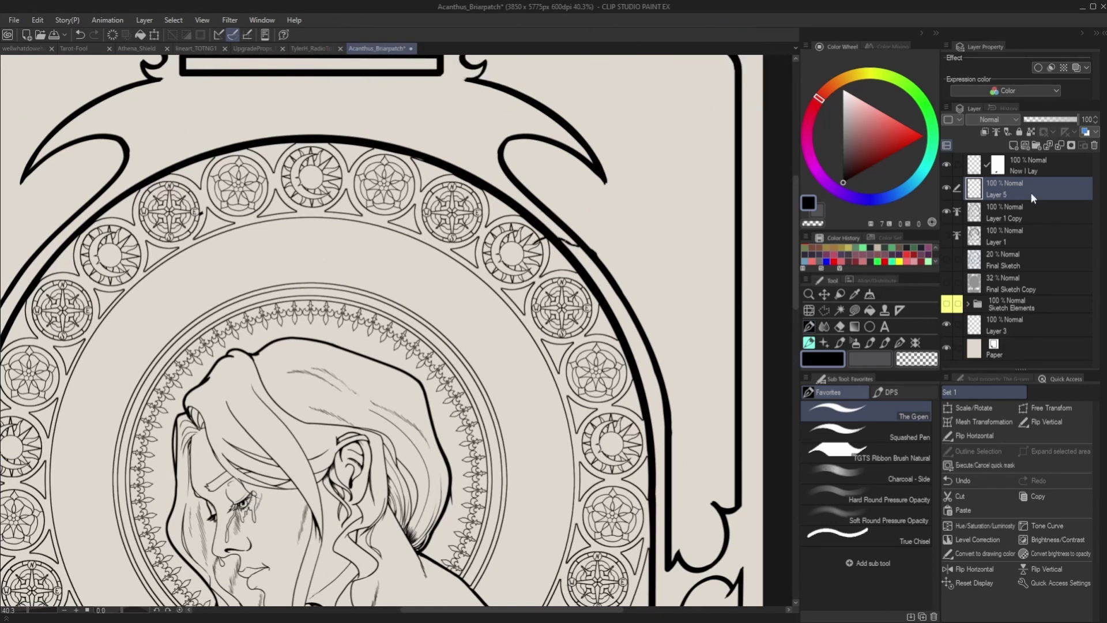
Step: Lower Layer 1 Copy's opacity to 31% and make Layer 5 the active layer again
click(1015, 212)
click(1040, 119)
click(994, 194)
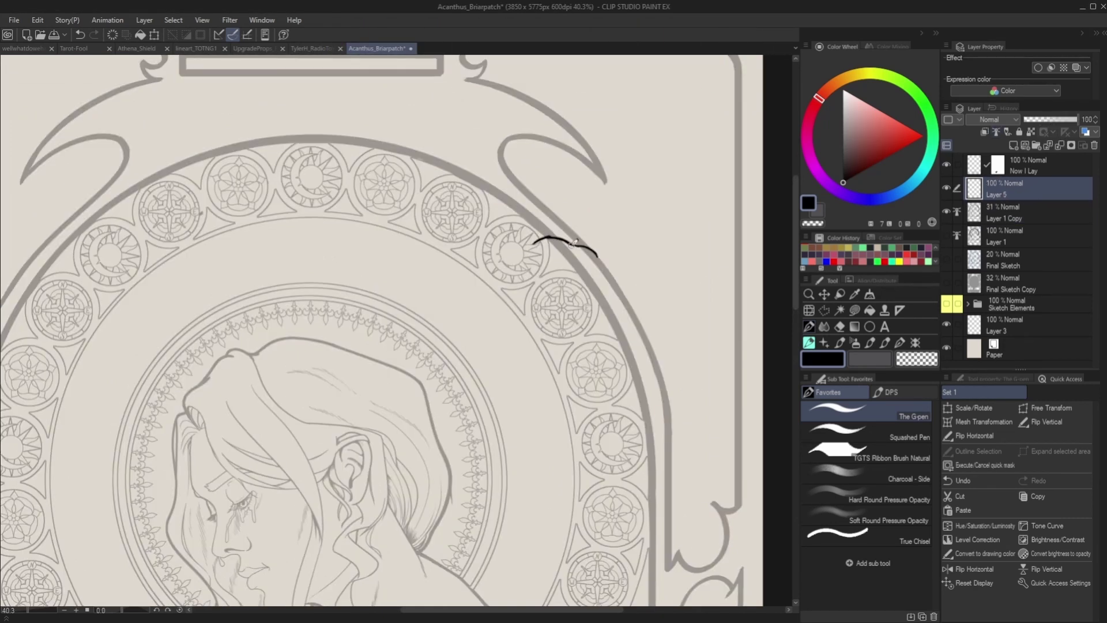
Step: Draw a serrated leaf, a narrow leaf and a small bud on the branch over the arch's upper-right medallion
drag(533, 244, 516, 269)
drag(514, 259, 516, 272)
scroll(515, 270, down, 1)
scroll(553, 271, up, 2)
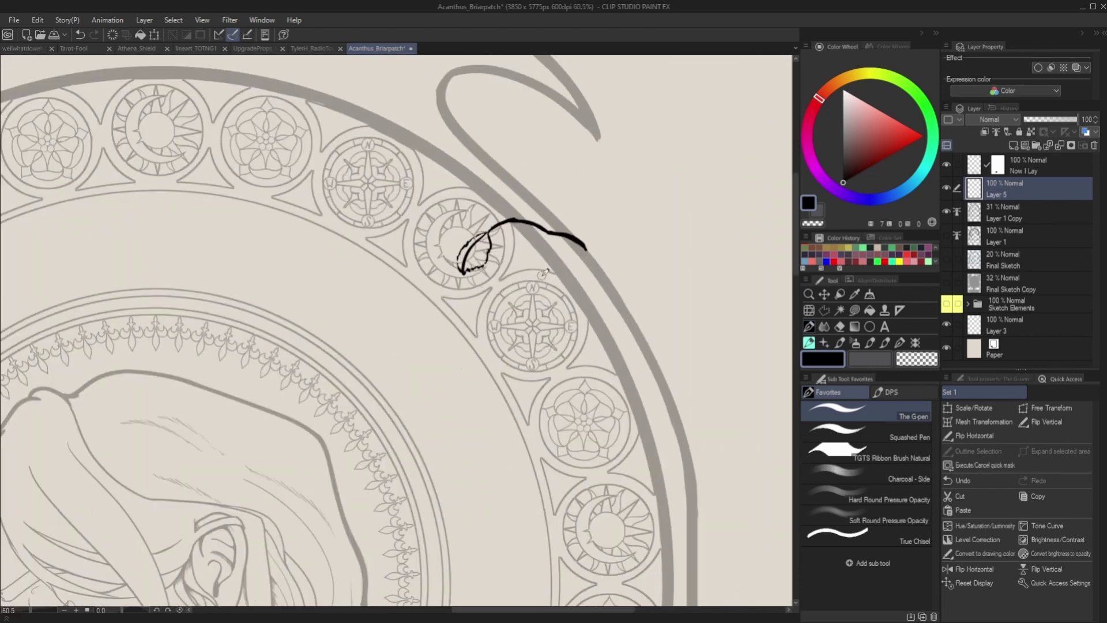
drag(500, 209, 483, 202)
scroll(472, 196, down, 4)
scroll(502, 232, up, 1)
scroll(520, 266, up, 2)
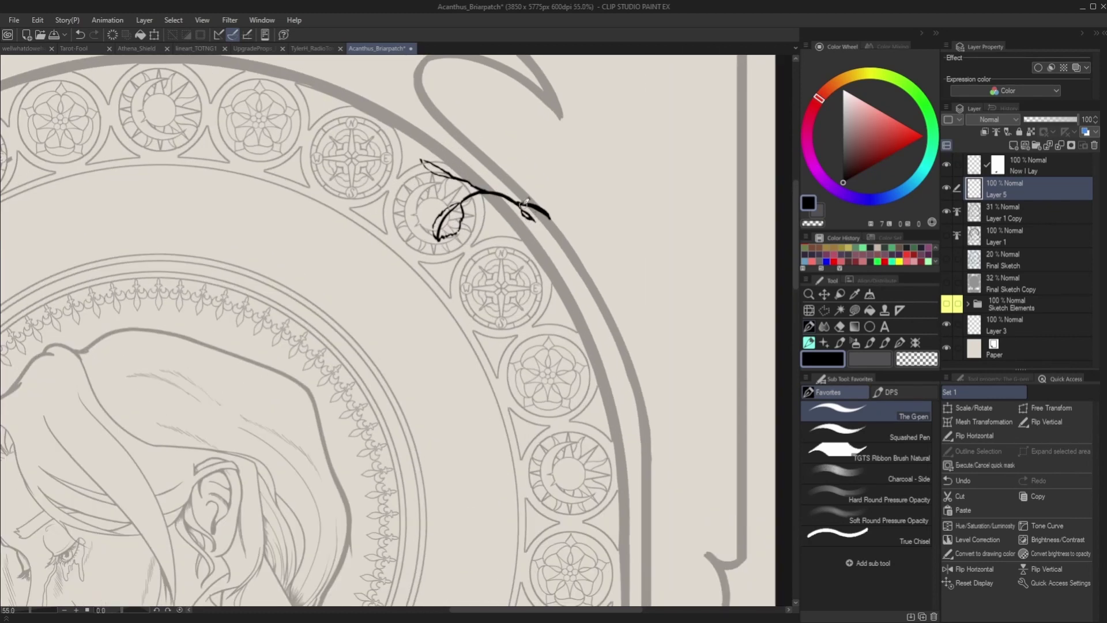
scroll(492, 171, down, 5)
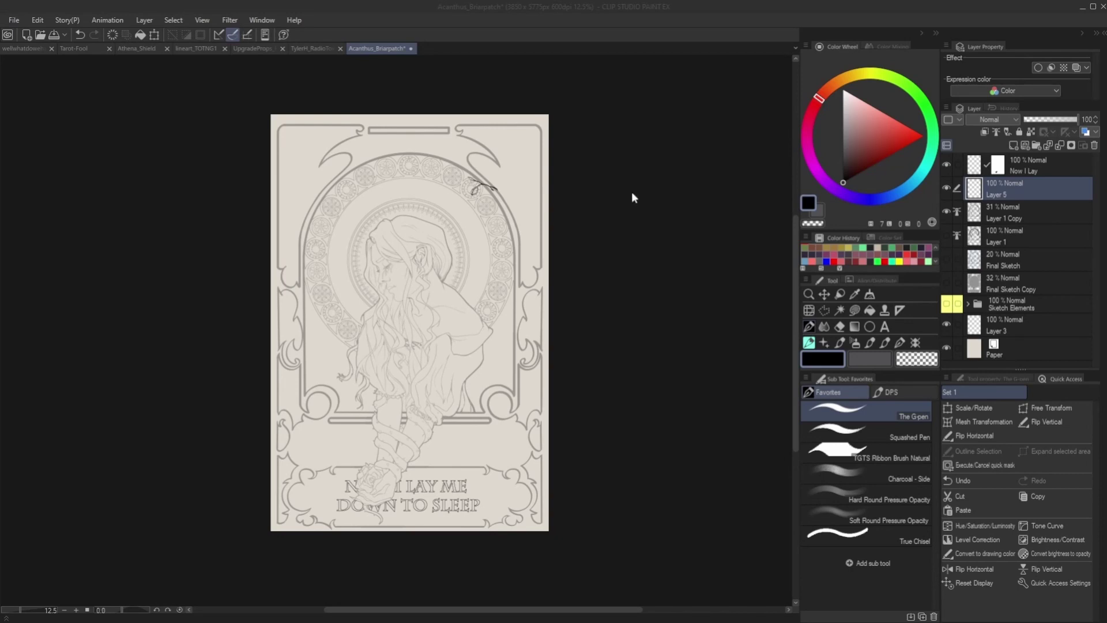
Step: Add a layer mask to Layer 1 Copy and switch the G-pen to transparent colour for masking near the branch
scroll(500, 171, up, 3)
click(1032, 212)
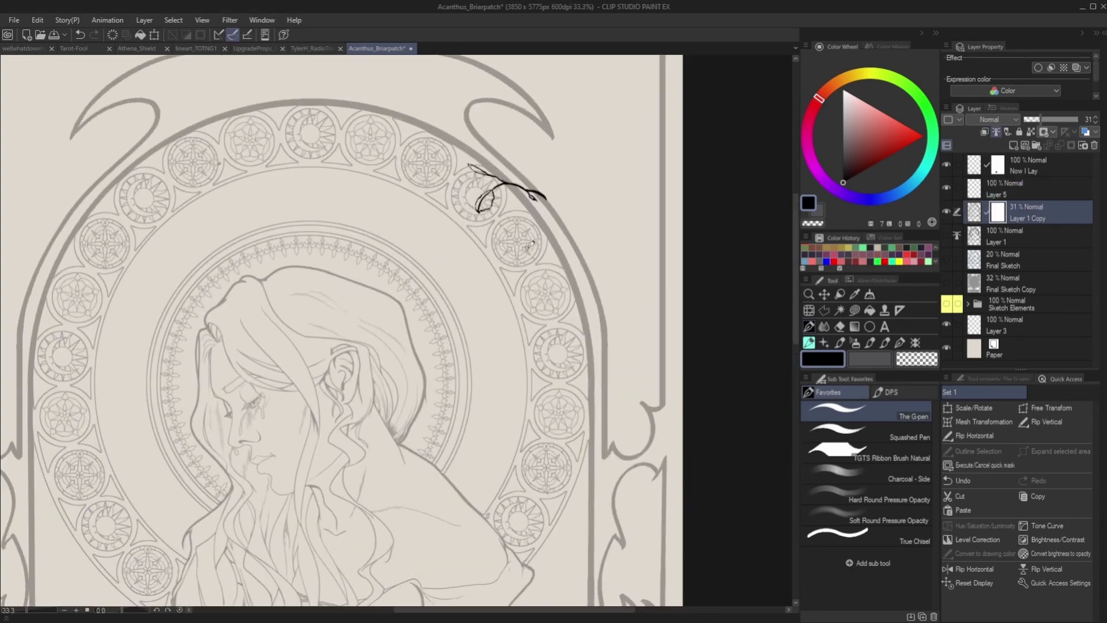
scroll(490, 183, up, 3)
key(c)
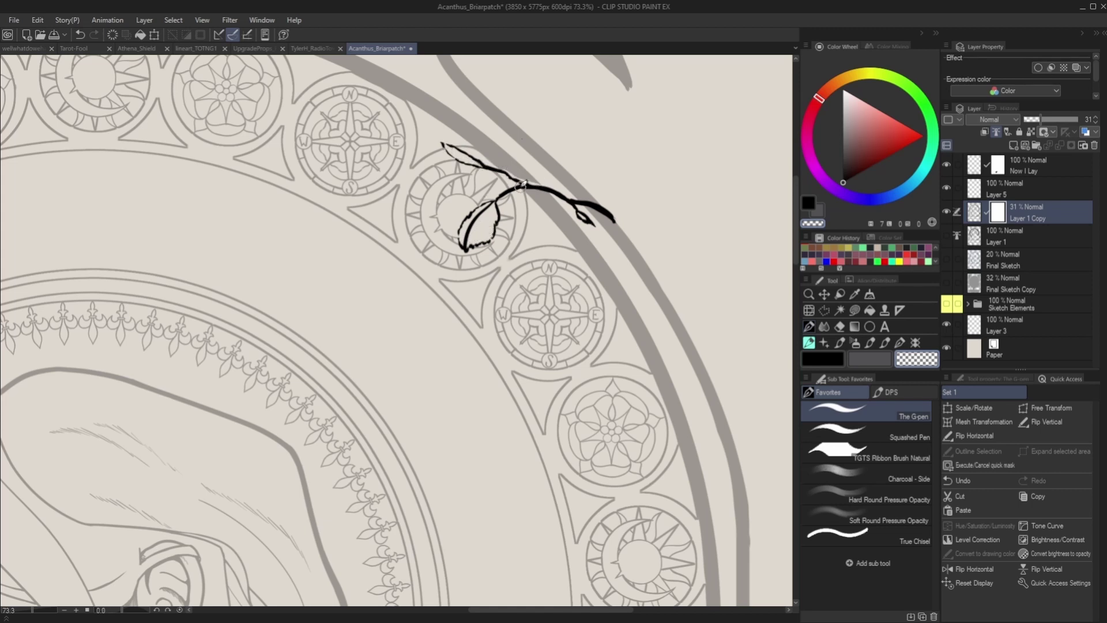
scroll(551, 190, up, 5)
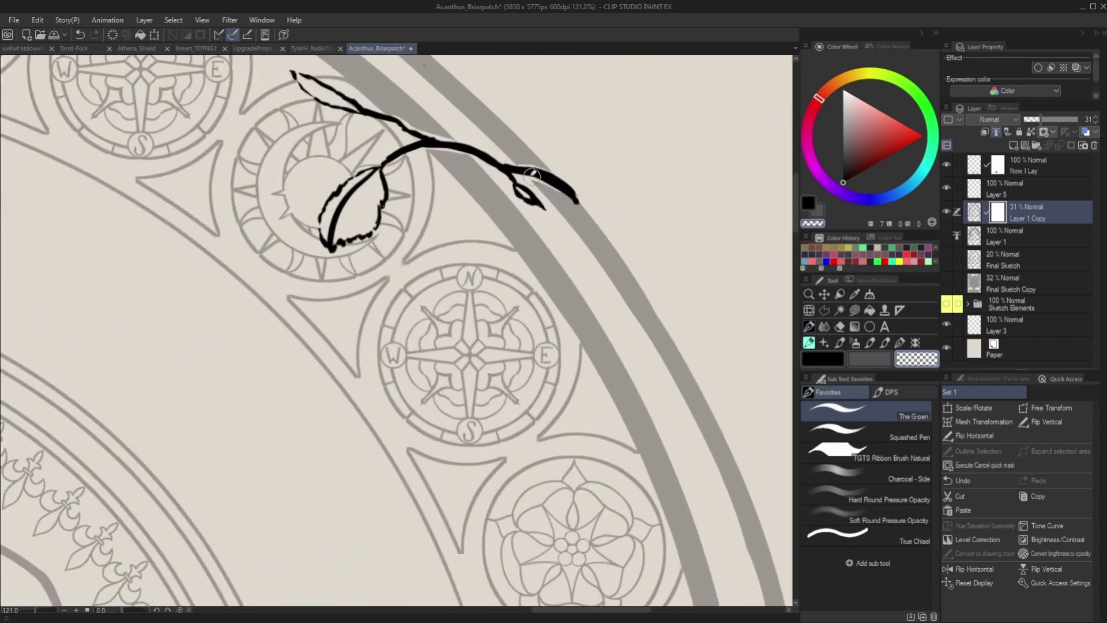
scroll(519, 175, down, 5)
Step: Return to black on Layer 5 and extend the branch's outer end with another pen stroke
click(812, 201)
click(1005, 196)
scroll(526, 192, up, 7)
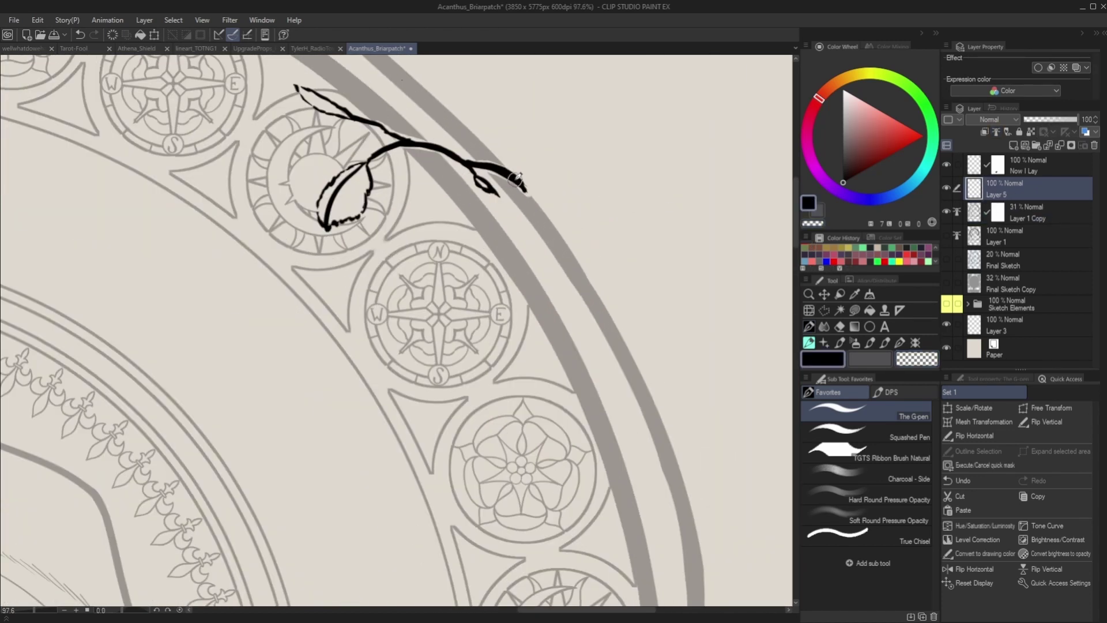
drag(513, 176, 535, 199)
scroll(536, 213, down, 8)
Step: Set Layer 1's opacity to 52%, add a layer mask to it and check its visibility against Layer 1 Copy
click(946, 211)
click(946, 235)
click(1024, 235)
click(1051, 120)
click(1071, 145)
click(945, 212)
click(945, 234)
click(946, 234)
click(945, 234)
Step: Remove the layer mask from Layer 1 and select the mask on Layer 1 Copy
right_click(998, 235)
click(1018, 275)
right_click(999, 213)
right_click(1000, 214)
click(1019, 254)
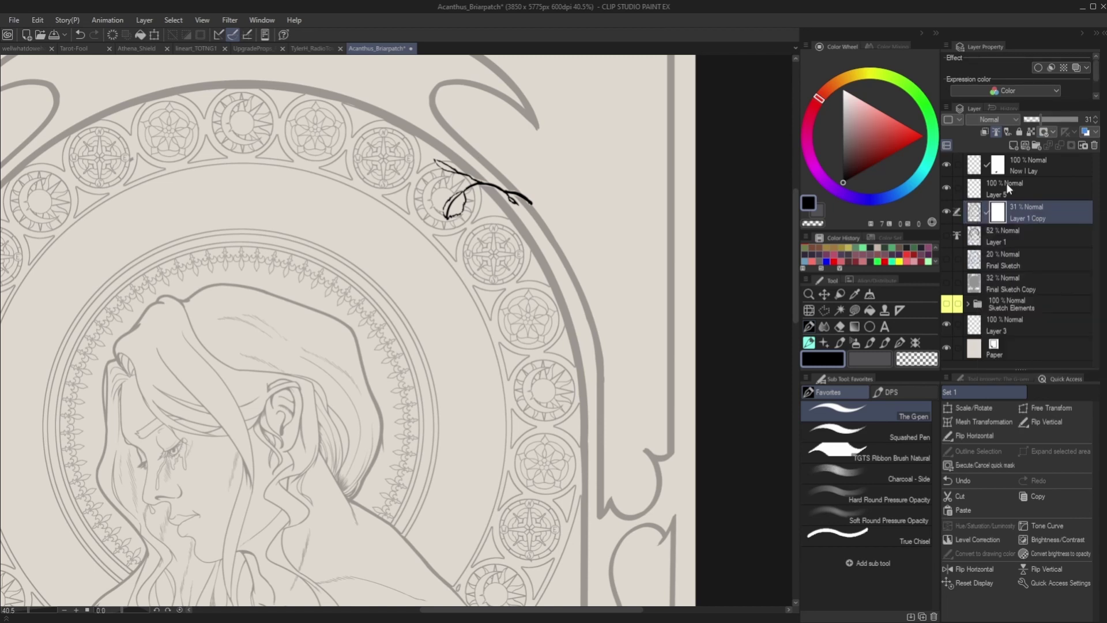
mouse_move(999, 235)
mouse_down()
mouse_move(1015, 154)
mouse_move(1000, 213)
mouse_up()
right_click(998, 213)
click(998, 213)
click(999, 212)
Step: Restore Layer 1 Copy and Layer 1 to 100% opacity, keeping Layer 1 hidden
scroll(570, 398, down, 9)
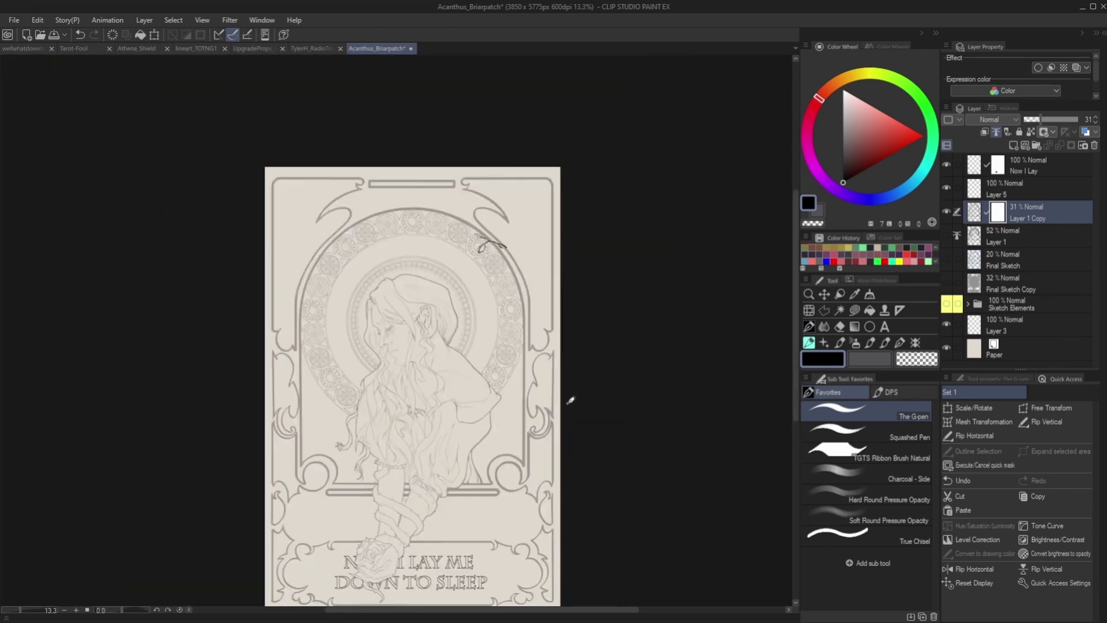
scroll(305, 340, up, 4)
scroll(640, 242, down, 3)
drag(1050, 119, 1100, 125)
click(1035, 236)
click(946, 237)
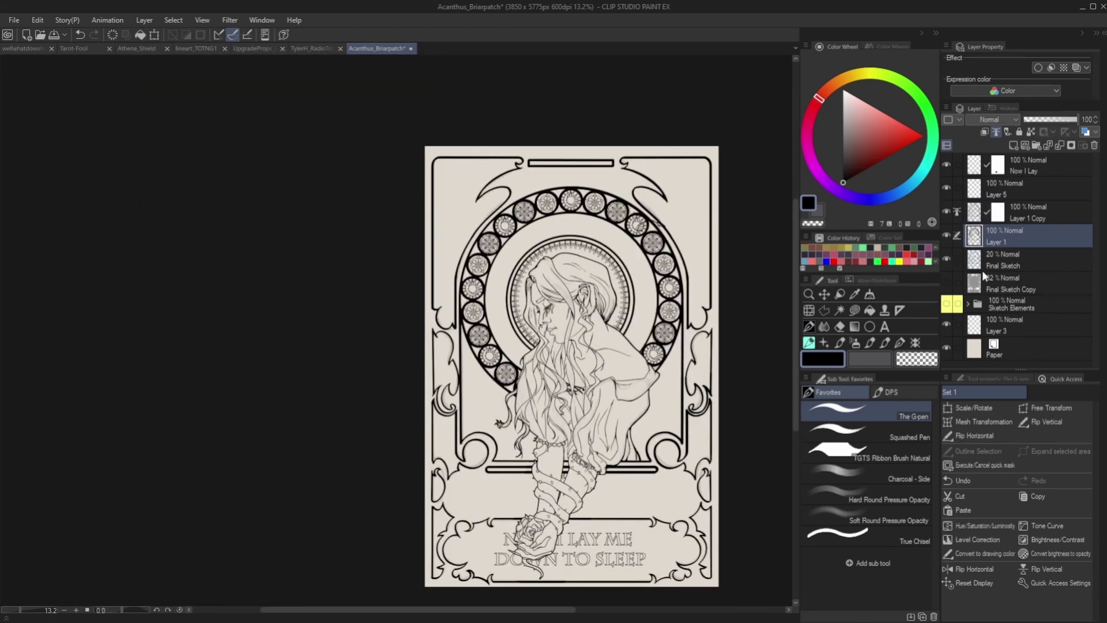
click(945, 236)
Step: Adjust the reference-layer settings so that Layer 1 Copy serves as the reference layer instead of Layer 1
scroll(672, 217, up, 7)
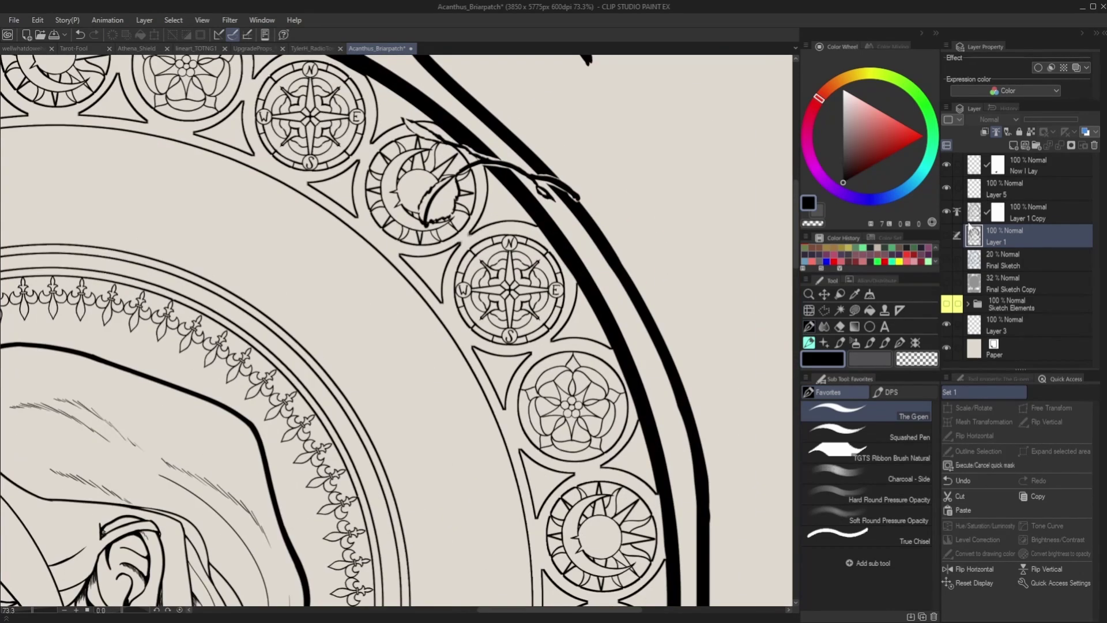
click(1005, 190)
scroll(571, 194, up, 1)
scroll(555, 166, down, 5)
scroll(549, 162, down, 4)
ctrl+click(1023, 235)
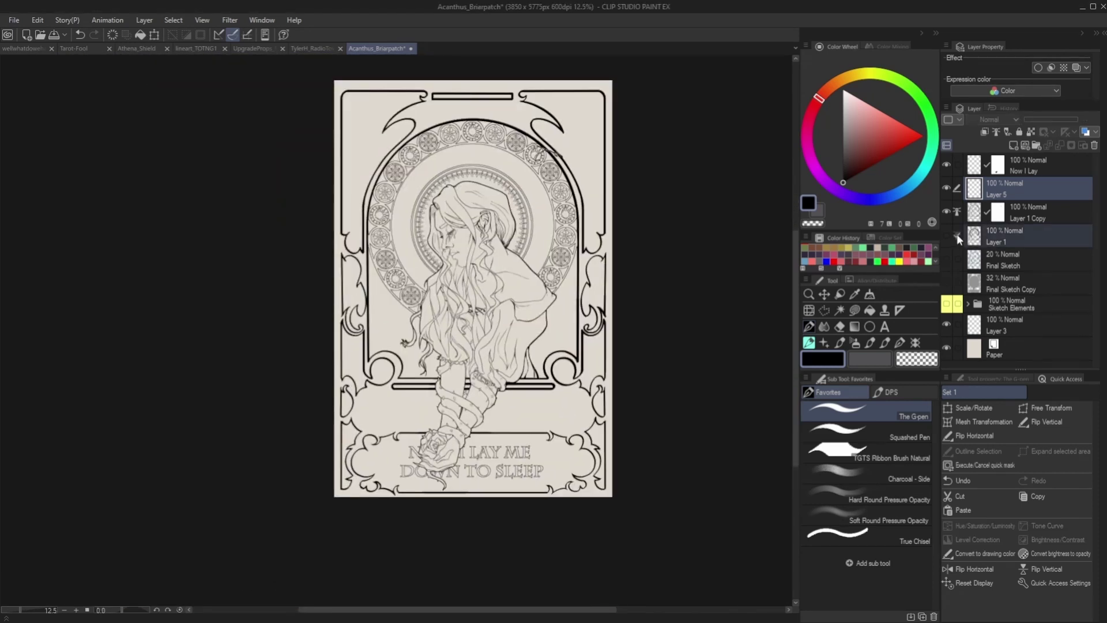
click(995, 132)
click(980, 208)
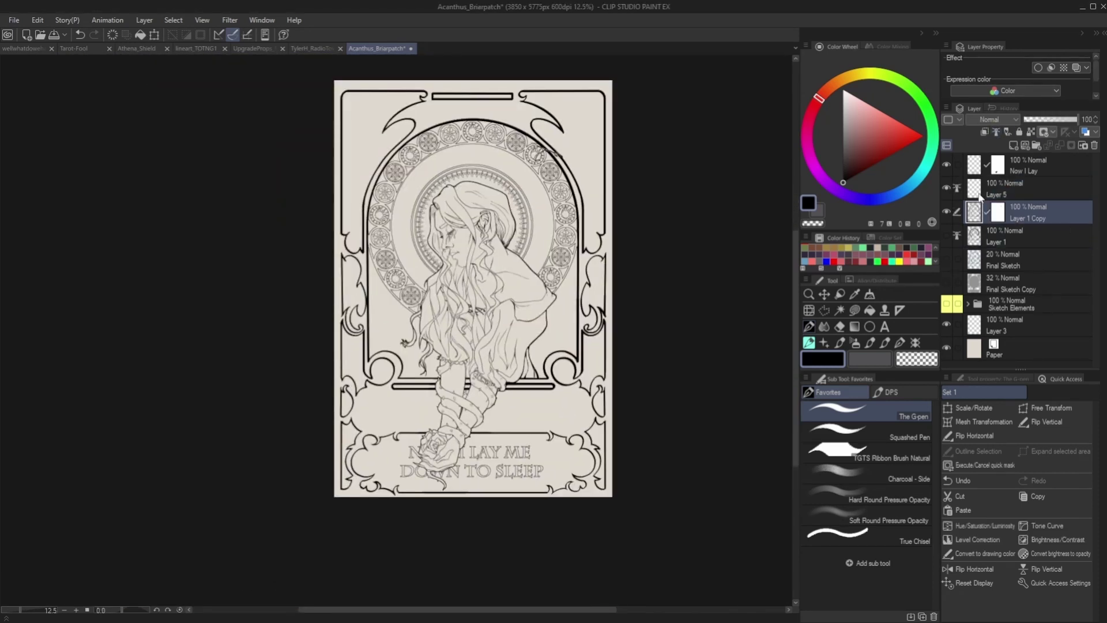
Step: Create a new layer directly above Layer 1 and choose a dark purple drawing colour for filling
click(1012, 233)
key(ctrl+shift+n)
click(828, 183)
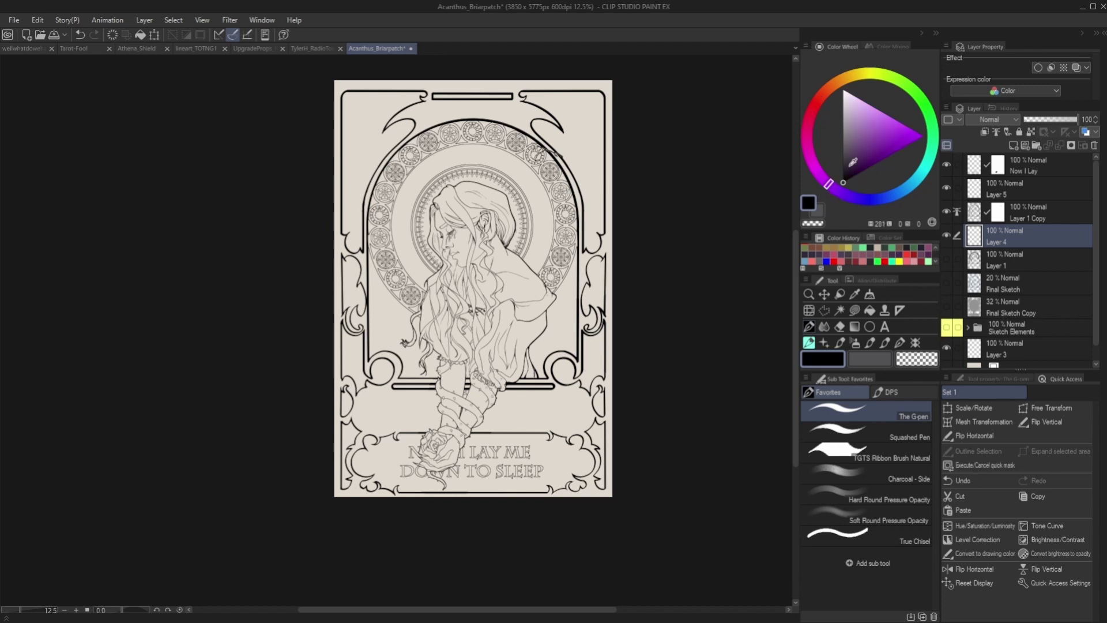
click(861, 156)
key(g)
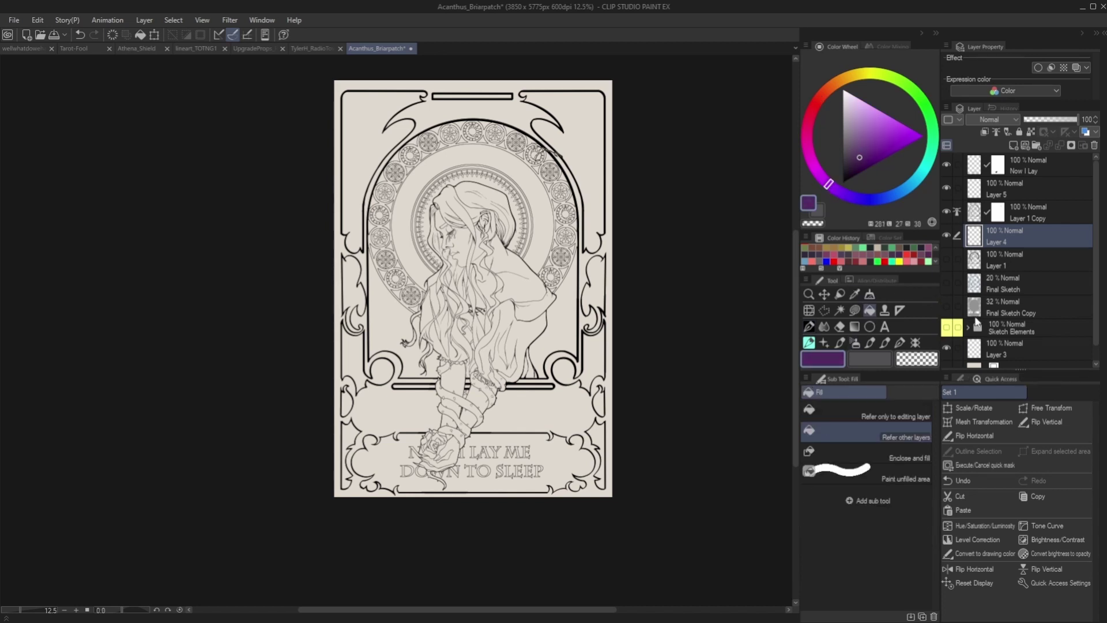
Step: Check the Final Sketch Copy layer by switching its visibility on and off
click(982, 308)
click(945, 307)
click(946, 306)
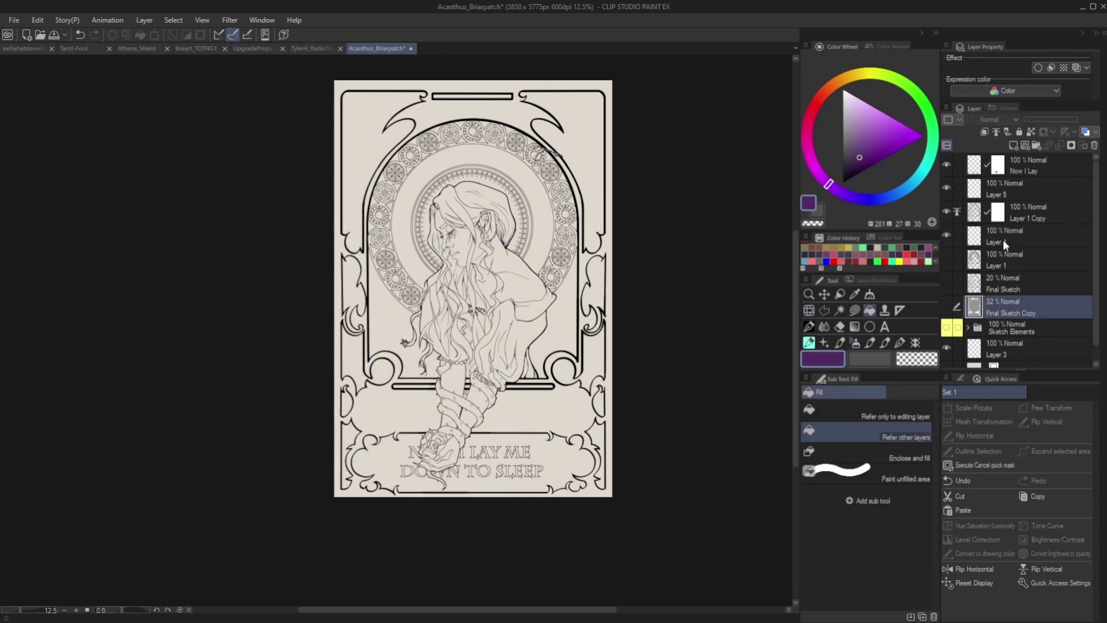
Step: Auto-select the frame's side and corner panels on Layer 1 Copy as one combined selection and expand the selected area
click(992, 216)
click(840, 310)
click(599, 174)
shift+click(598, 284)
shift+click(595, 358)
shift+click(599, 398)
shift+click(601, 454)
shift+click(346, 452)
shift+click(347, 402)
shift+click(357, 365)
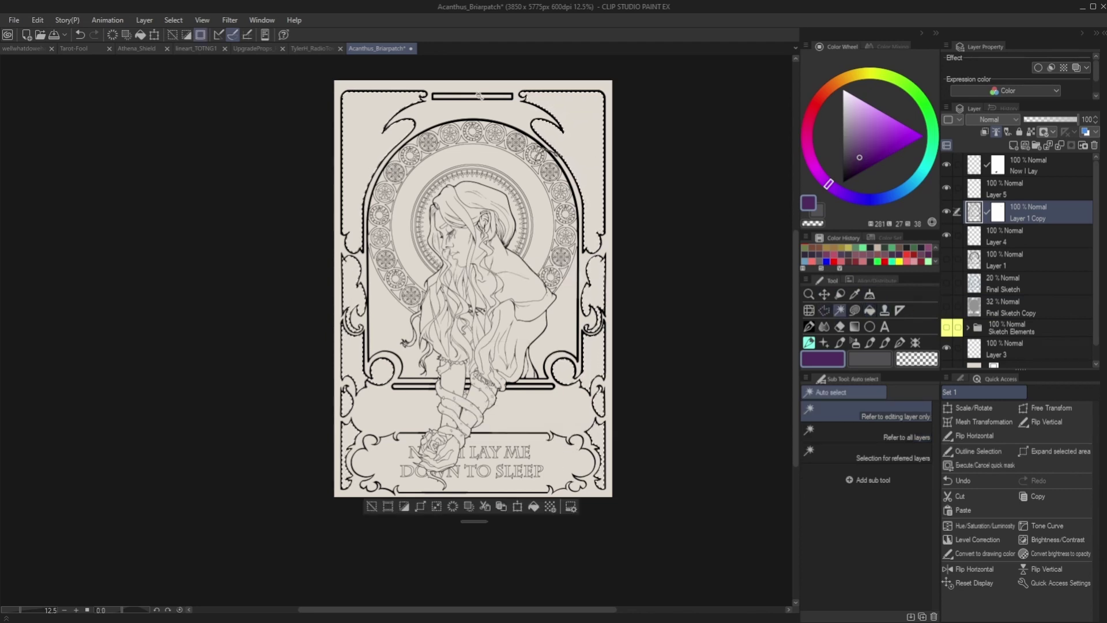
click(1037, 454)
click(768, 307)
Step: Prepare the Foreground to background gradient with a soft muted green main colour and a dark magenta-purple sub colour
click(854, 326)
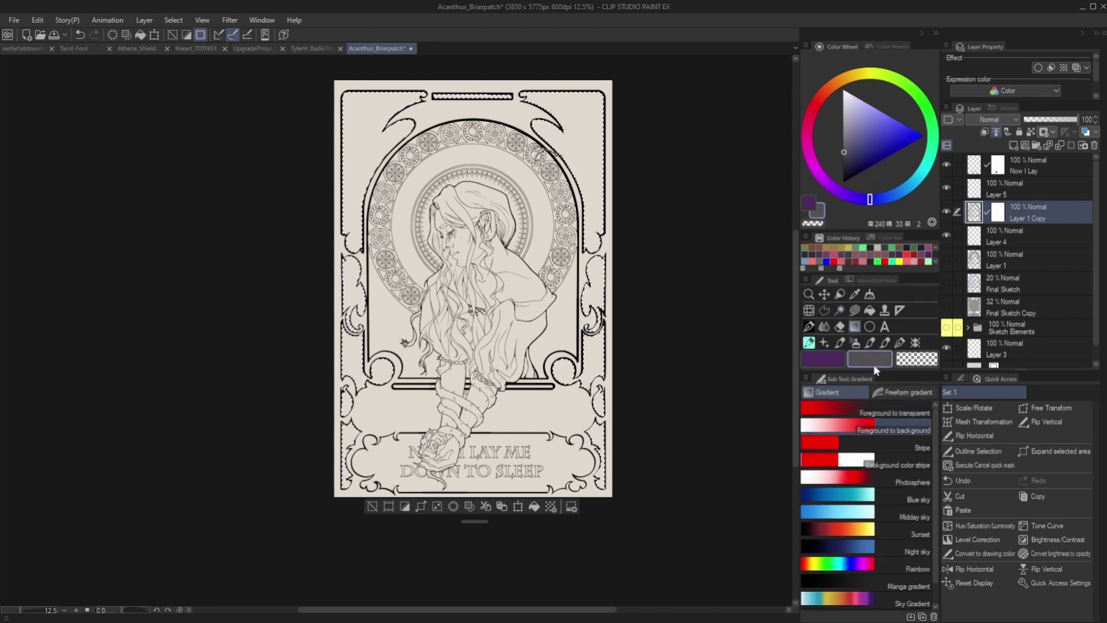
click(930, 108)
drag(932, 115, 918, 85)
click(857, 117)
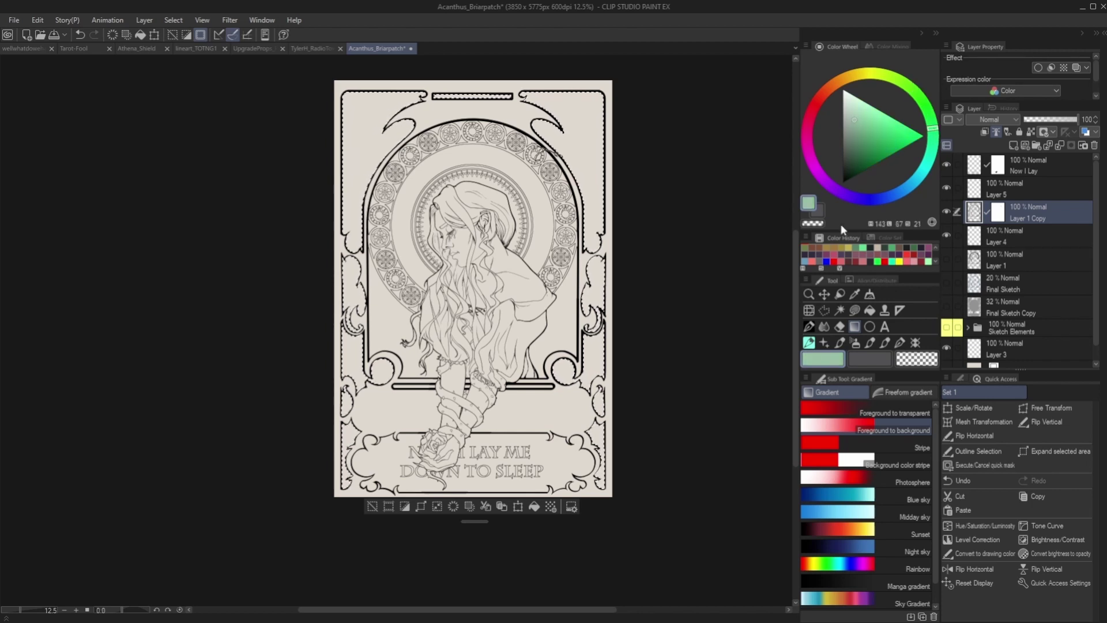
click(820, 212)
scroll(813, 251, up, 1)
mouse_move(836, 195)
mouse_down()
mouse_move(795, 164)
mouse_move(836, 173)
mouse_up()
click(857, 149)
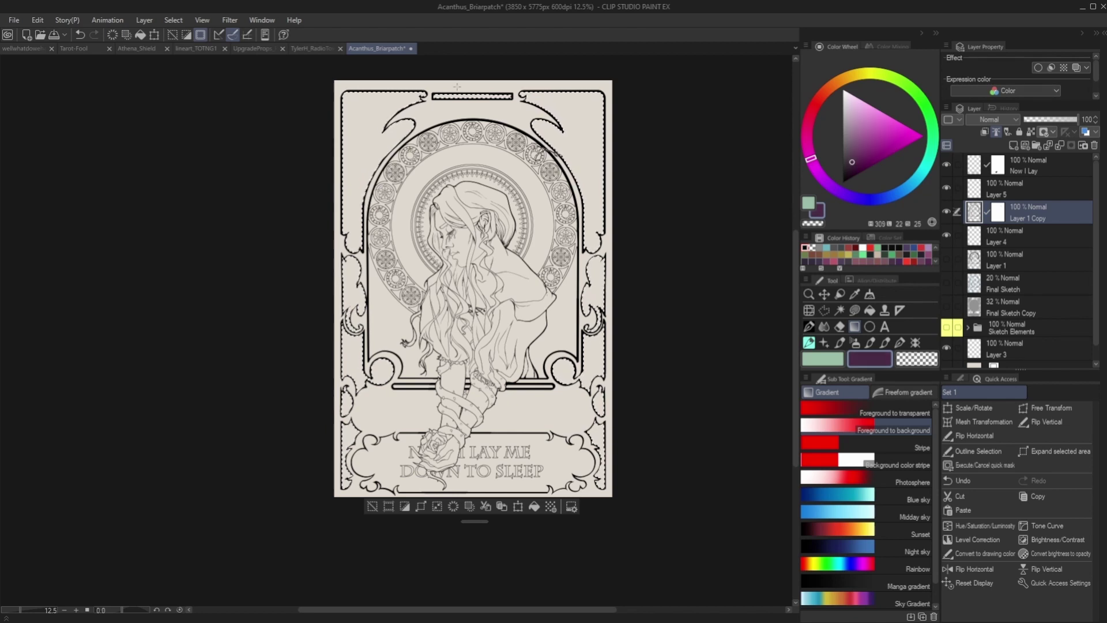
Step: Try a vertical green-to-purple gradient across the selected frame panels on Layer 1 Copy and clear the selection
drag(465, 84, 465, 83)
key(ctrl+z)
drag(468, 155, 468, 383)
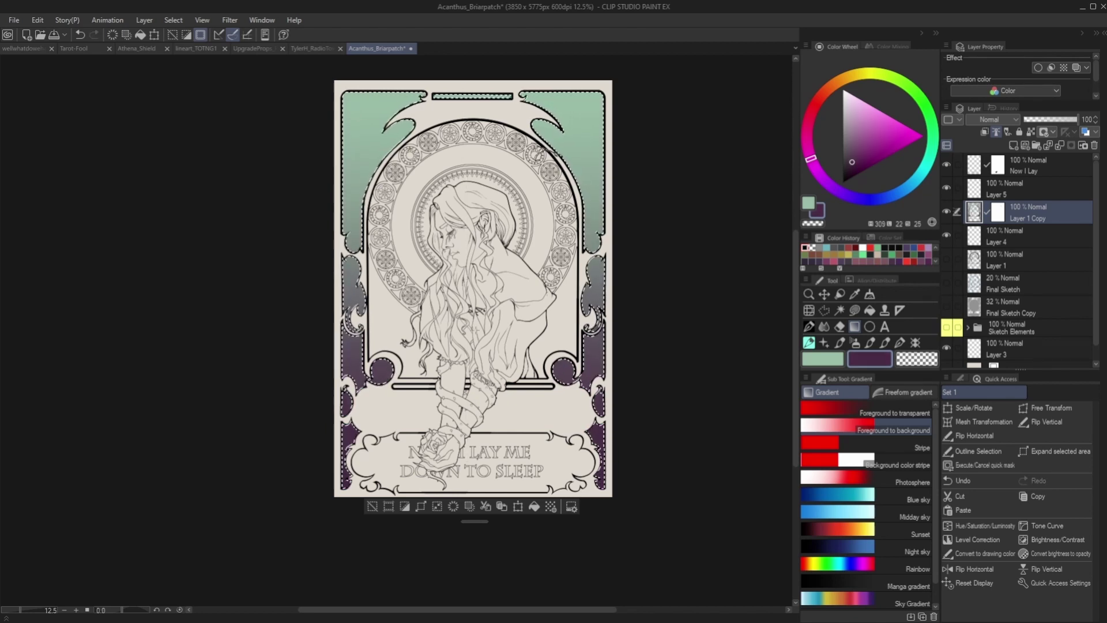
click(372, 506)
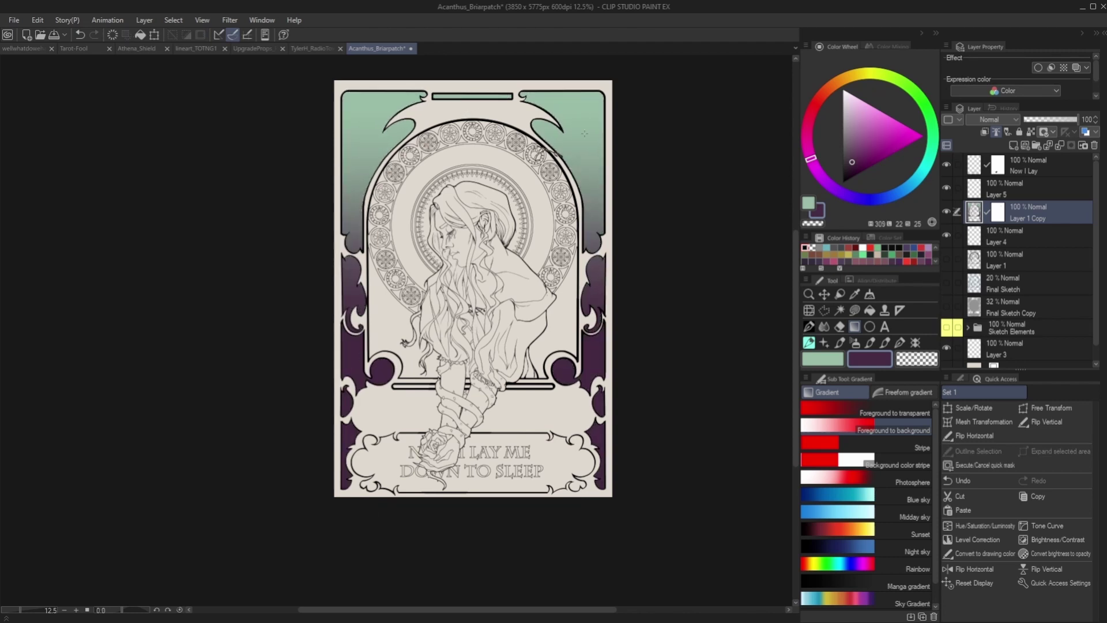
scroll(617, 95, up, 4)
scroll(500, 189, down, 4)
scroll(444, 323, up, 4)
scroll(582, 331, down, 4)
drag(582, 334, 583, 381)
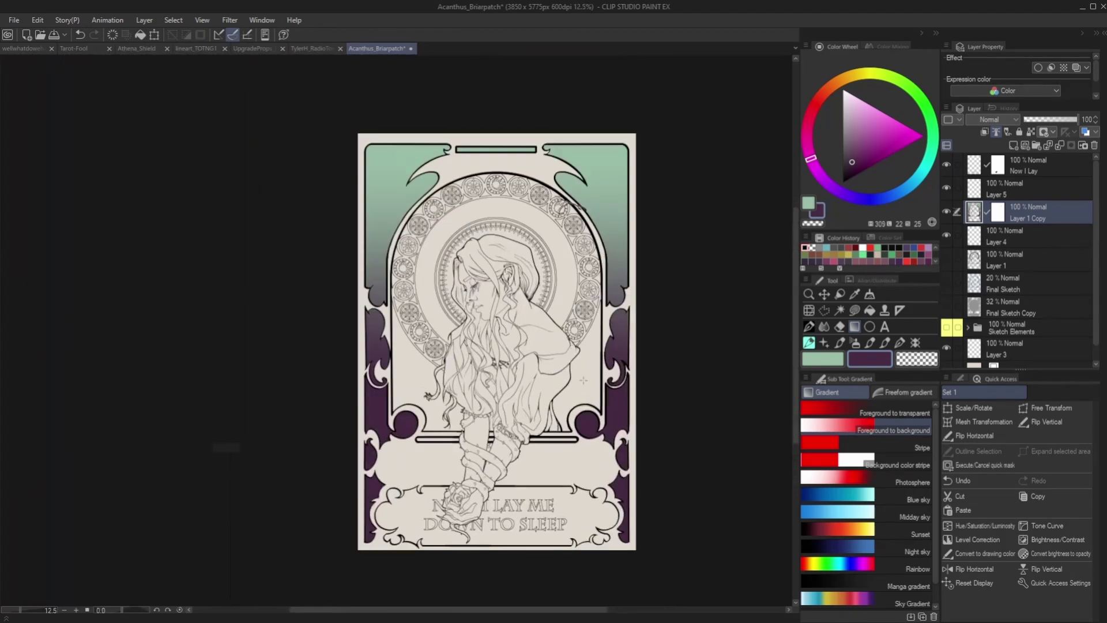
Step: Restore the frame panel selection and delete the gradient fill from Layer 1 Copy
key(ctrl+z)
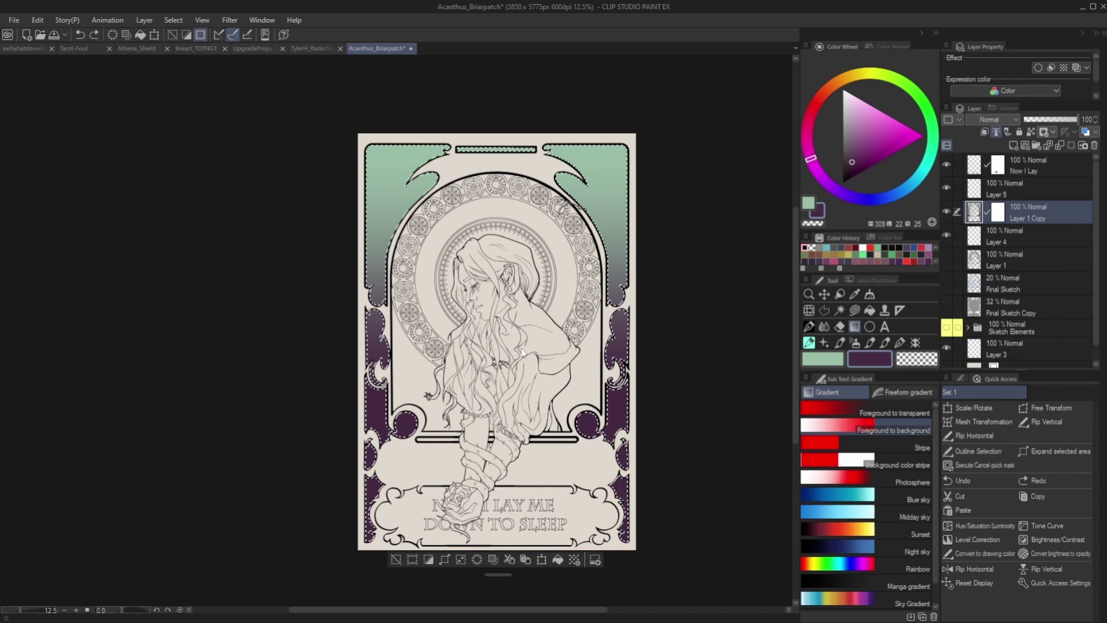
key(w)
key(Delete)
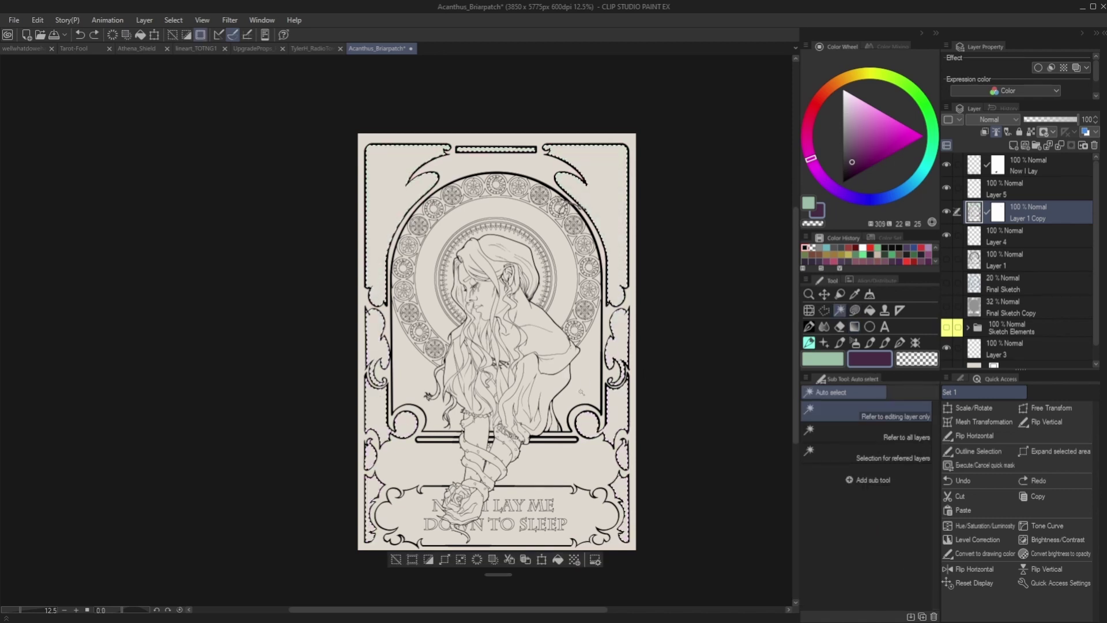
Step: Expand the frame selection, fill it on Layer 4 with a vertical green-to-dark-purple gradient, and deselect
click(1003, 238)
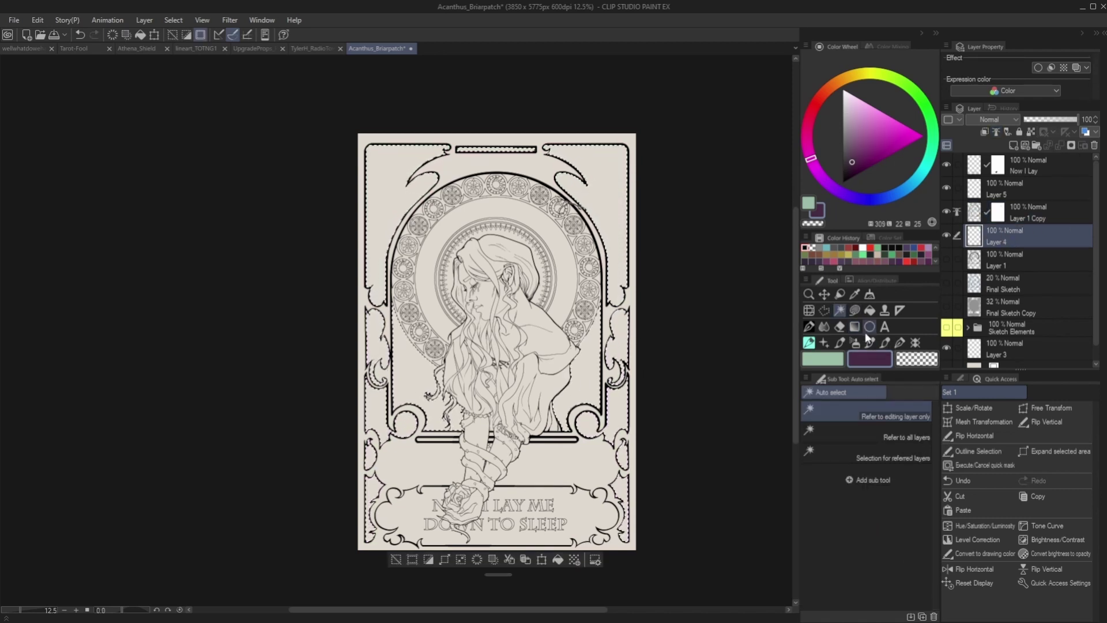
key(g)
drag(497, 184, 497, 397)
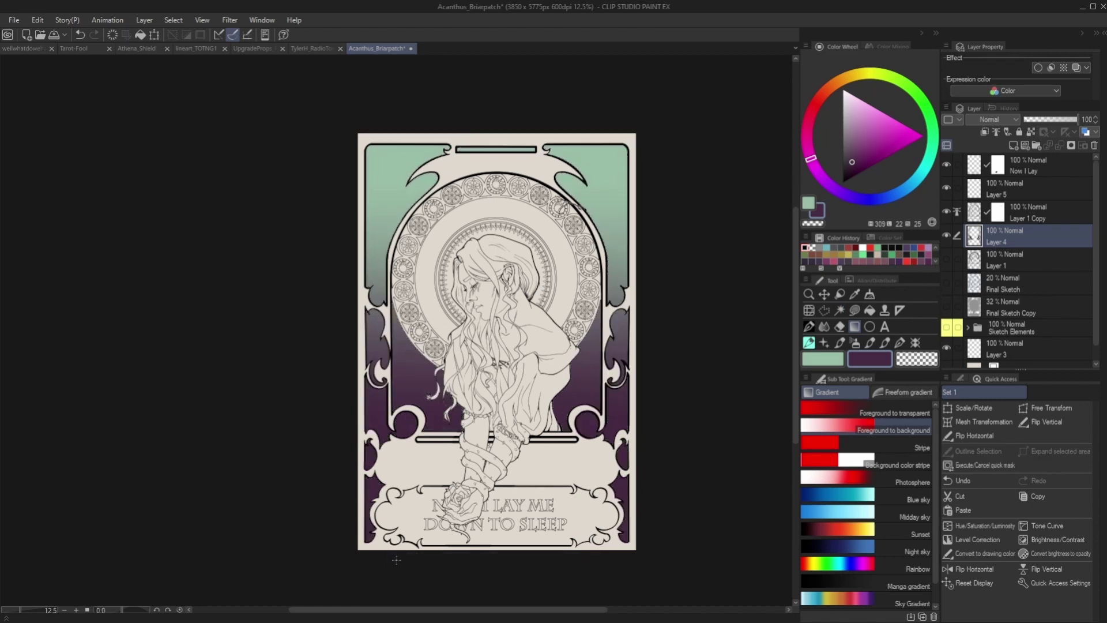
key(ctrl+z)
click(1053, 451)
click(744, 313)
drag(496, 271, 497, 432)
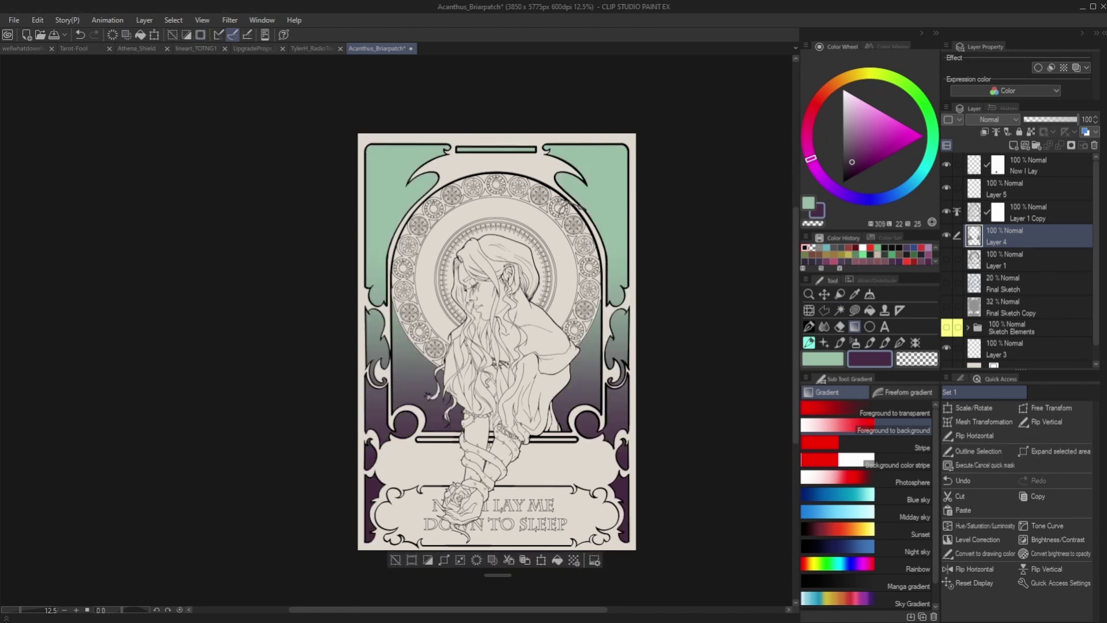
click(396, 559)
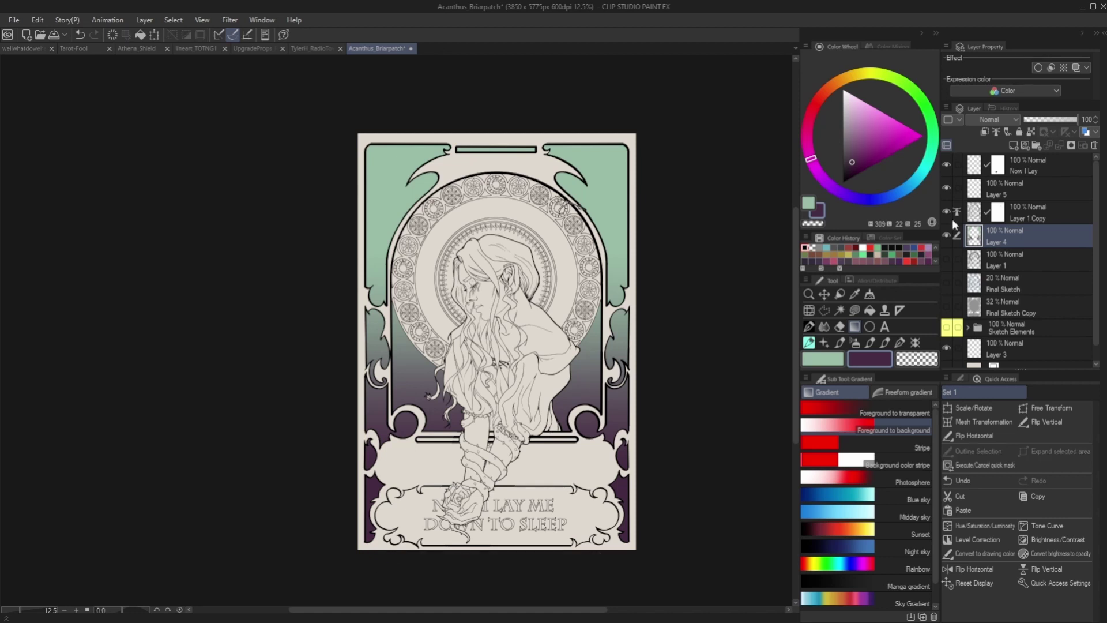
Step: Choose a muted blue-violet and fill the lettering panel below the figure, referring to other layers
click(858, 198)
drag(849, 160, 849, 146)
click(869, 310)
click(566, 502)
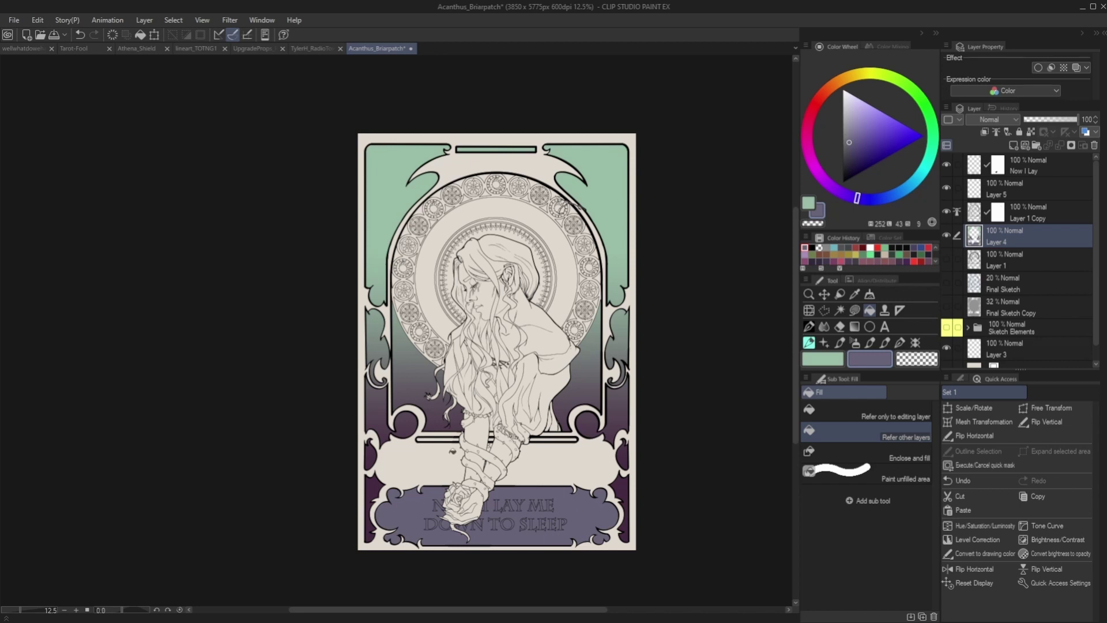
Step: Sample the dark purple from the frame's lower gradient and fill the narrow horizontal bar beneath the figure
key(i)
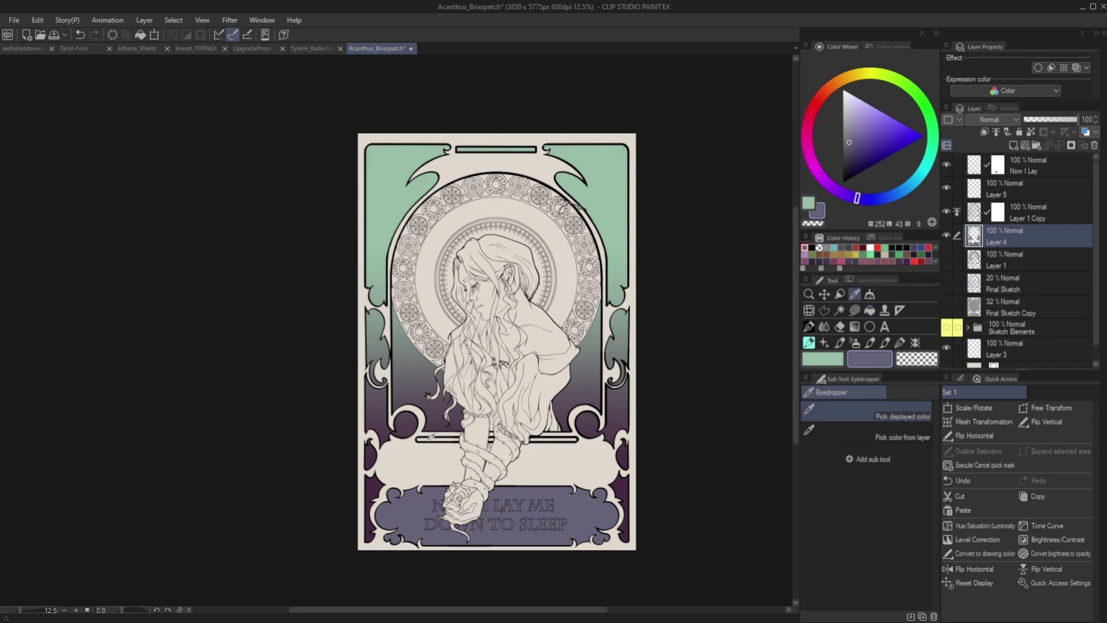
click(386, 437)
click(869, 311)
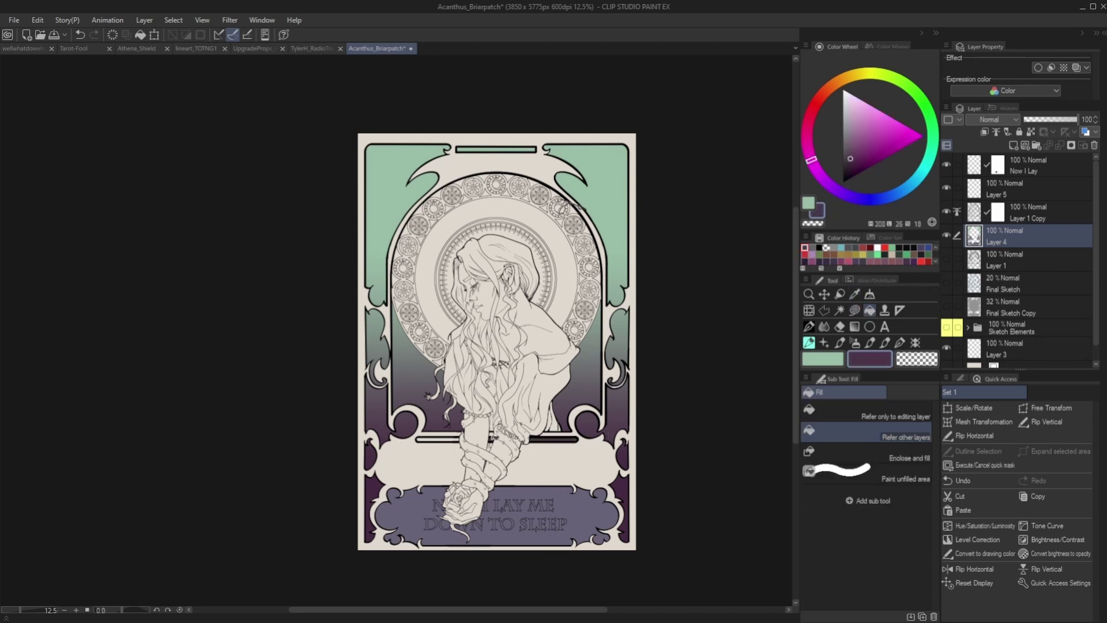
Step: Clean up the narrow bar's line art beside the vine-wrapped arms on Layer 1 Copy, using the G-pen with transparent colour
scroll(443, 438, up, 3)
click(1027, 213)
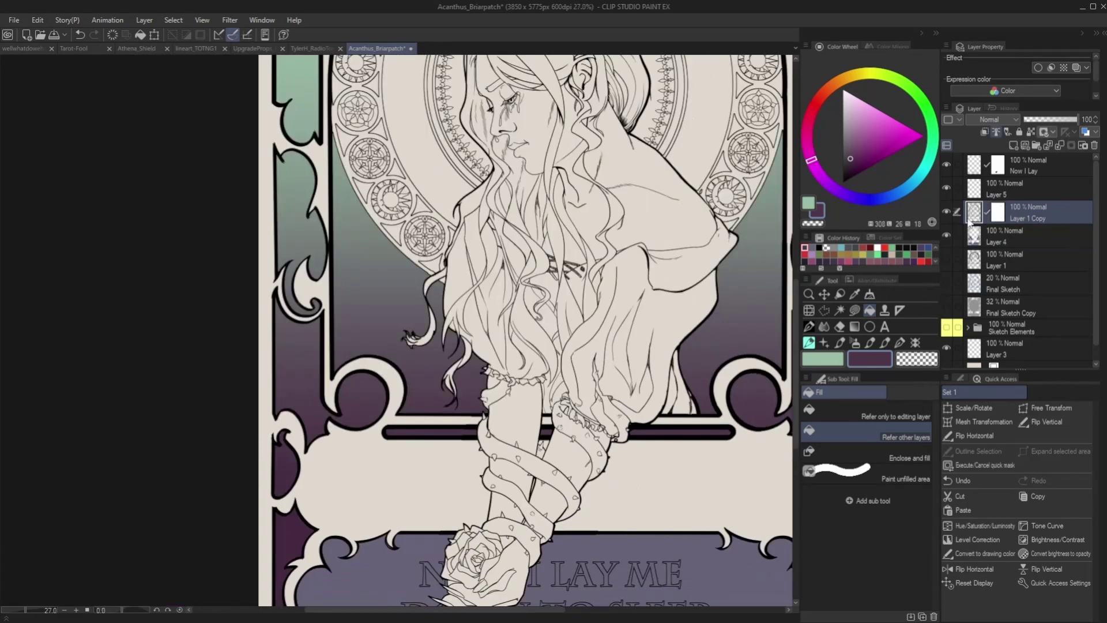
click(809, 327)
drag(372, 587, 628, 322)
scroll(492, 283, up, 2)
key(c)
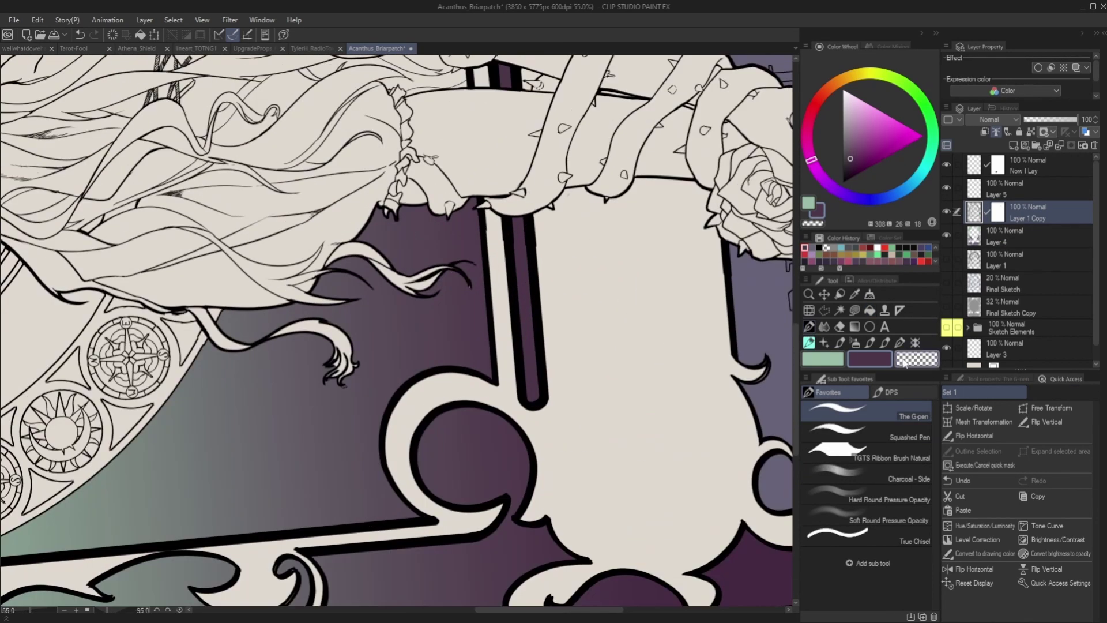
scroll(487, 308, up, 2)
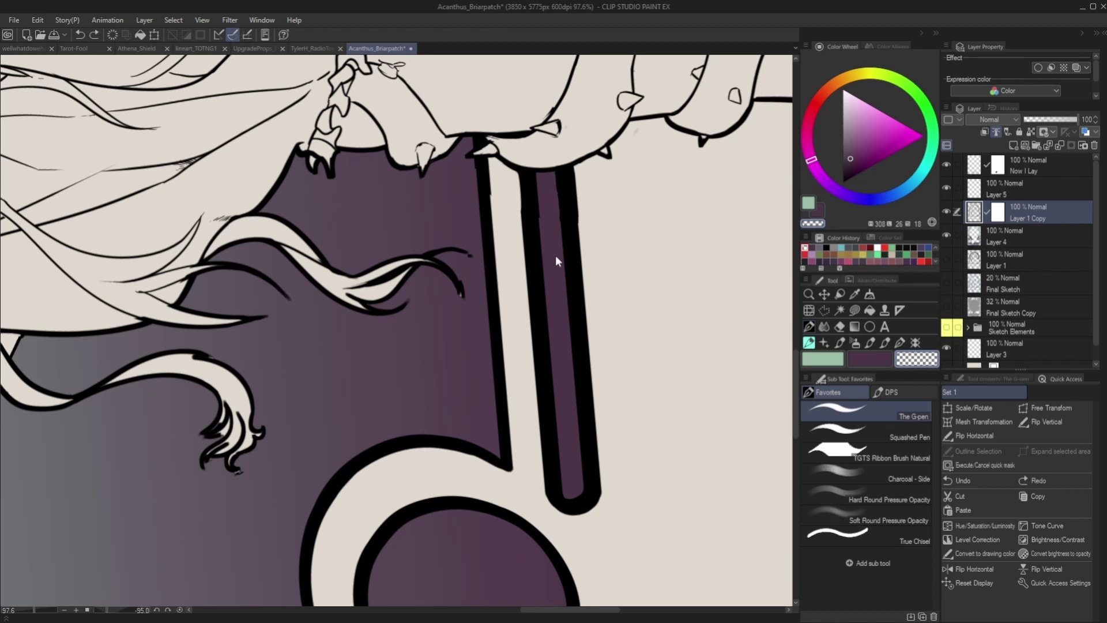
key(ctrl+z)
drag(539, 204, 557, 230)
scroll(390, 363, down, 10)
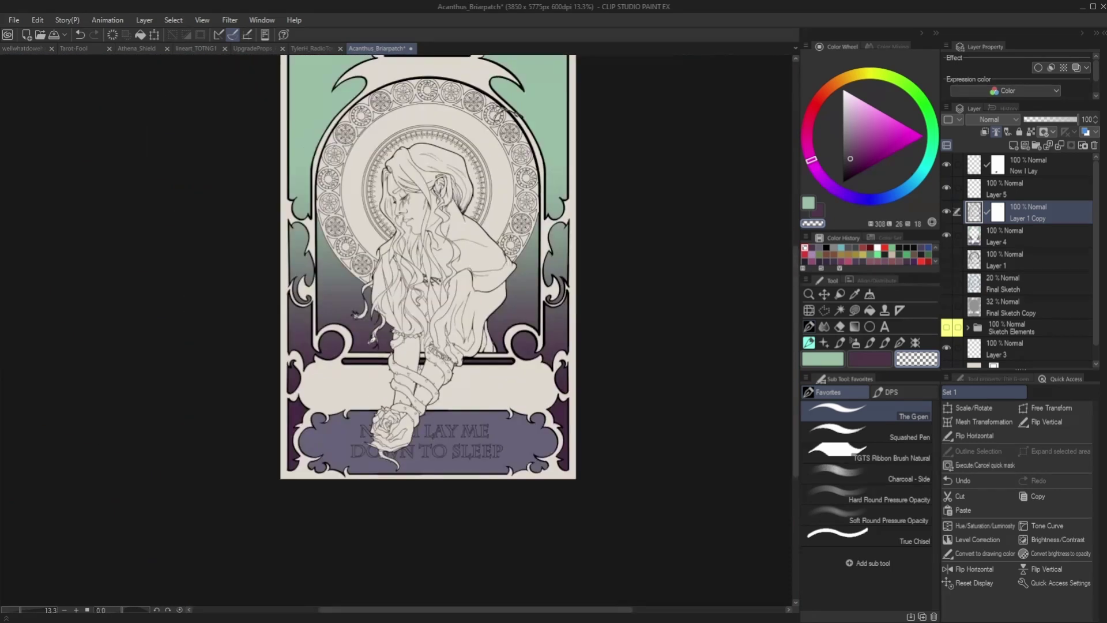
Step: Open the reference painting Acanthus_GhoulForm_preview.png from the My Art folder
scroll(346, 254, up, 1)
click(20, 18)
click(35, 49)
click(253, 421)
click(248, 440)
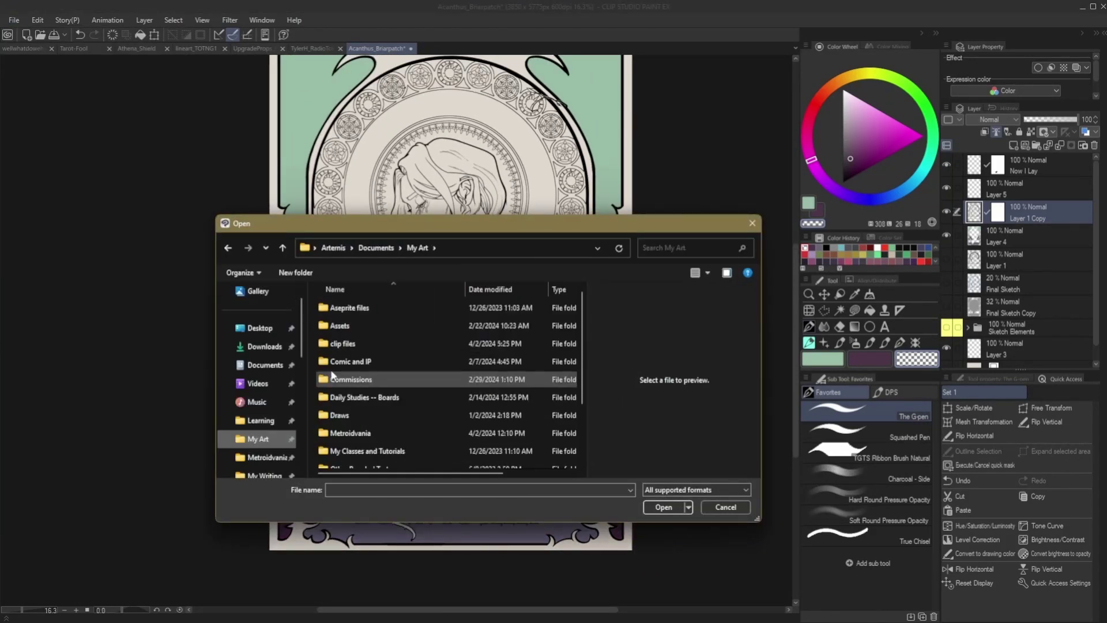
double_click(358, 417)
double_click(561, 340)
double_click(562, 343)
double_click(349, 324)
double_click(540, 323)
Step: Sample a dark red from the reference character's hair and return to the Acanthus_Briarpatch drawing with the Fill tool
key(i)
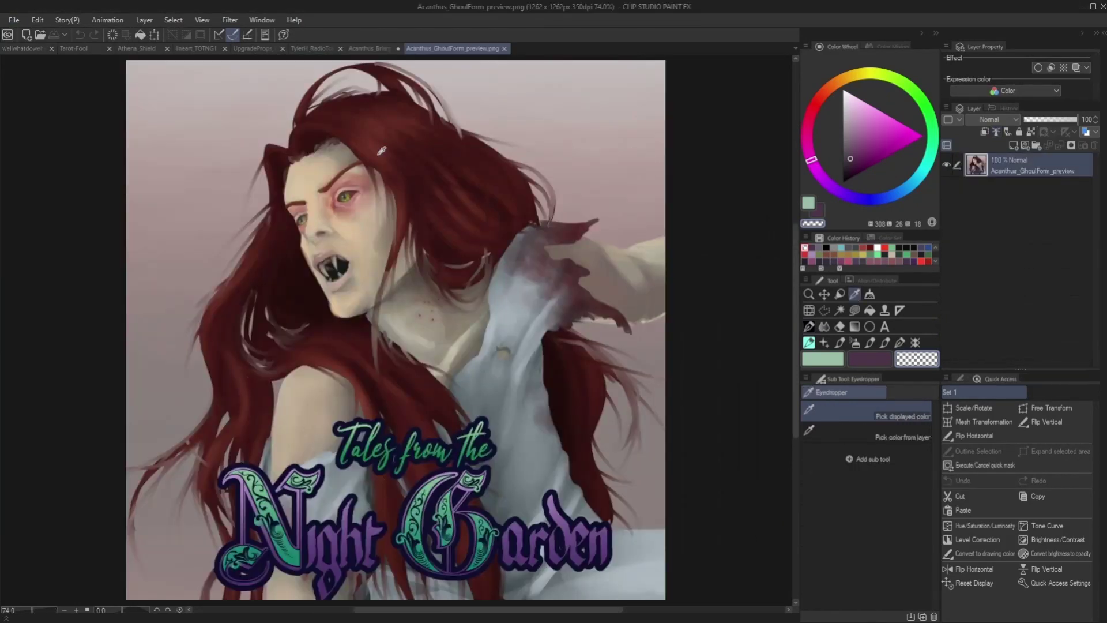
click(363, 132)
click(370, 48)
click(869, 310)
Step: Rename Layer 4 as "outer border", move Layer 1 above it, and rename Layer 1 as "Alt Linework"
double_click(1002, 239)
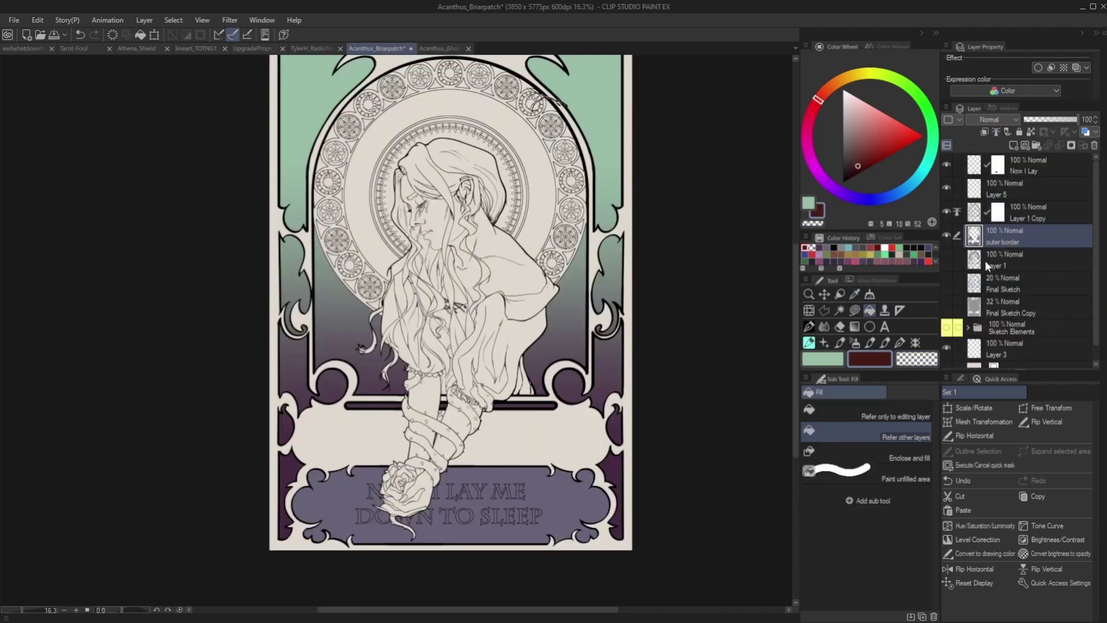
drag(984, 258, 989, 230)
double_click(995, 239)
text(Alt Linework)
key(Return)
Step: Rename Layer 1 Copy as "Linework" and Layer 5 as "Rose Branch"
double_click(1021, 218)
text(Linework)
key(Return)
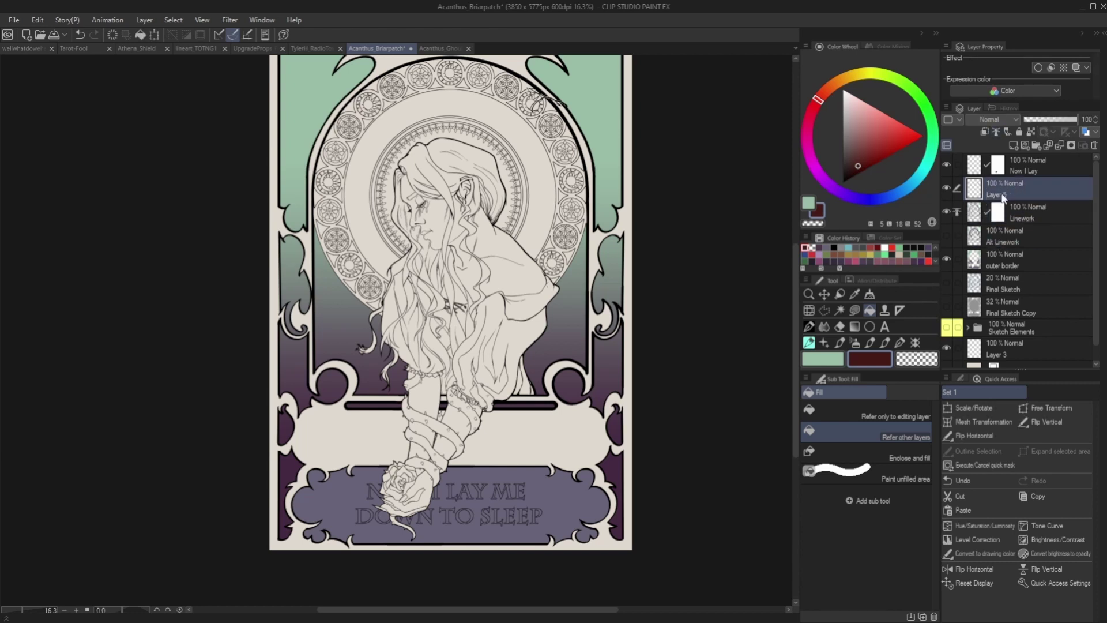
double_click(1003, 194)
text(Rose Branch)
key(Return)
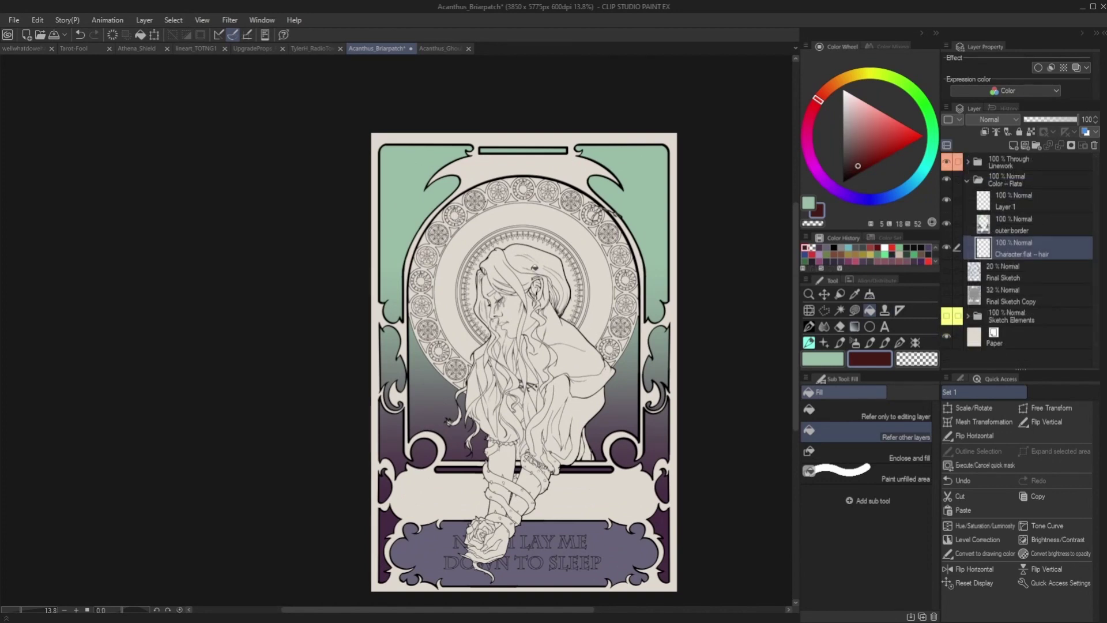
Step: Undo the test hair fill and resample a dark red from the hair in the reference painting
click(535, 267)
key(ctrl+z)
click(441, 49)
click(854, 294)
click(377, 144)
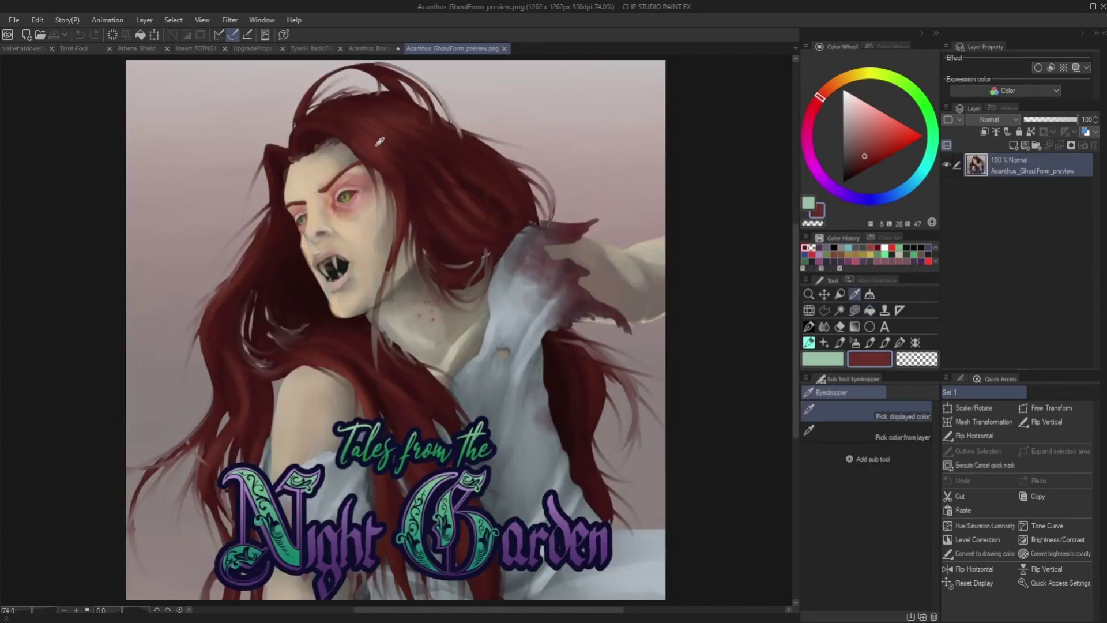
click(325, 123)
click(358, 49)
Step: Fill the main hair sections on top and at the back of the head with dark red
click(869, 311)
scroll(479, 176, up, 3)
click(543, 296)
click(567, 242)
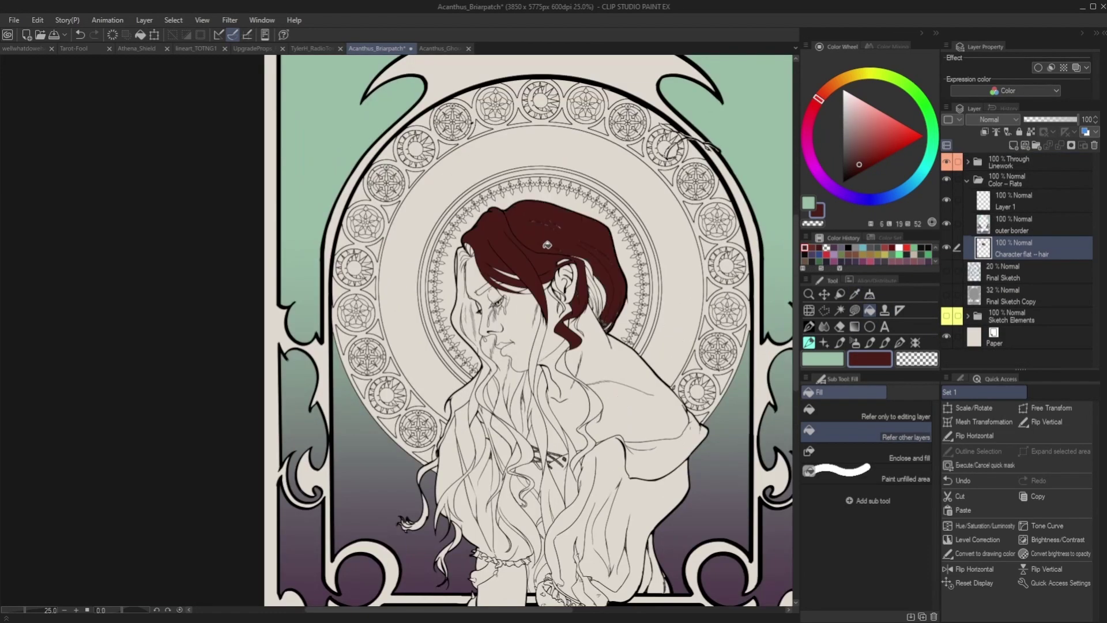
click(469, 318)
key(ctrl+z)
Step: Lasso-fill the remaining gaps in the hair around the head and nape with the same dark red
click(854, 310)
scroll(576, 243, up, 2)
mouse_move(474, 201)
mouse_down()
mouse_move(517, 218)
mouse_move(573, 271)
mouse_move(583, 258)
mouse_up()
drag(620, 409, 582, 349)
scroll(582, 346, up, 2)
mouse_move(519, 145)
mouse_down()
mouse_move(619, 232)
mouse_move(636, 272)
mouse_move(606, 332)
mouse_up()
drag(577, 297, 562, 277)
scroll(515, 333, up, 2)
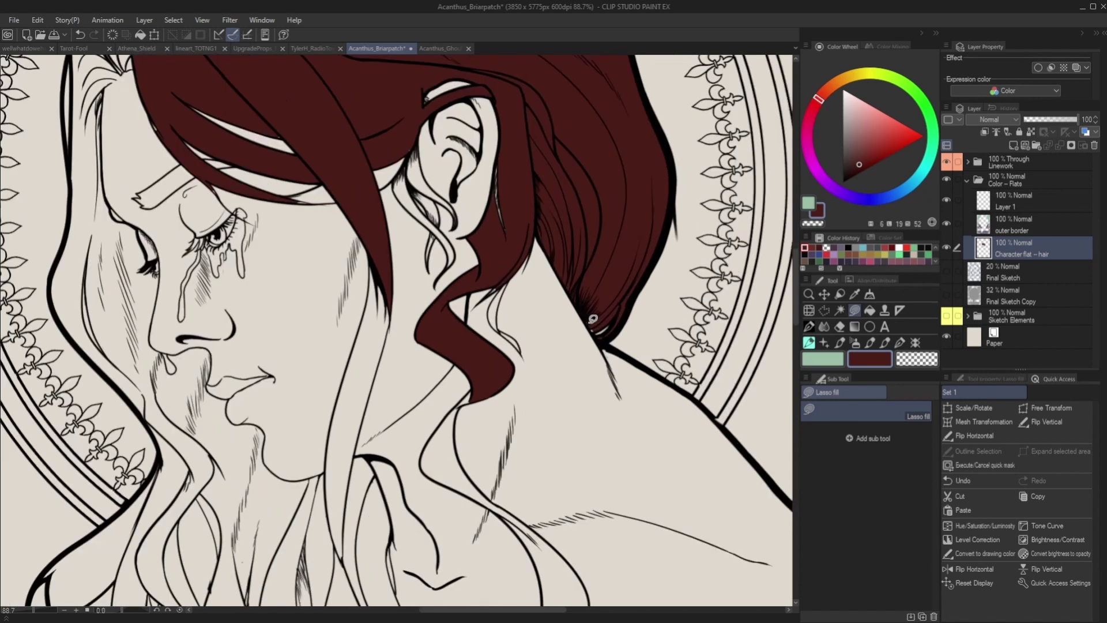
Step: Lasso-fill the thin loose strand behind the neck curl with dark red
scroll(514, 333, up, 2)
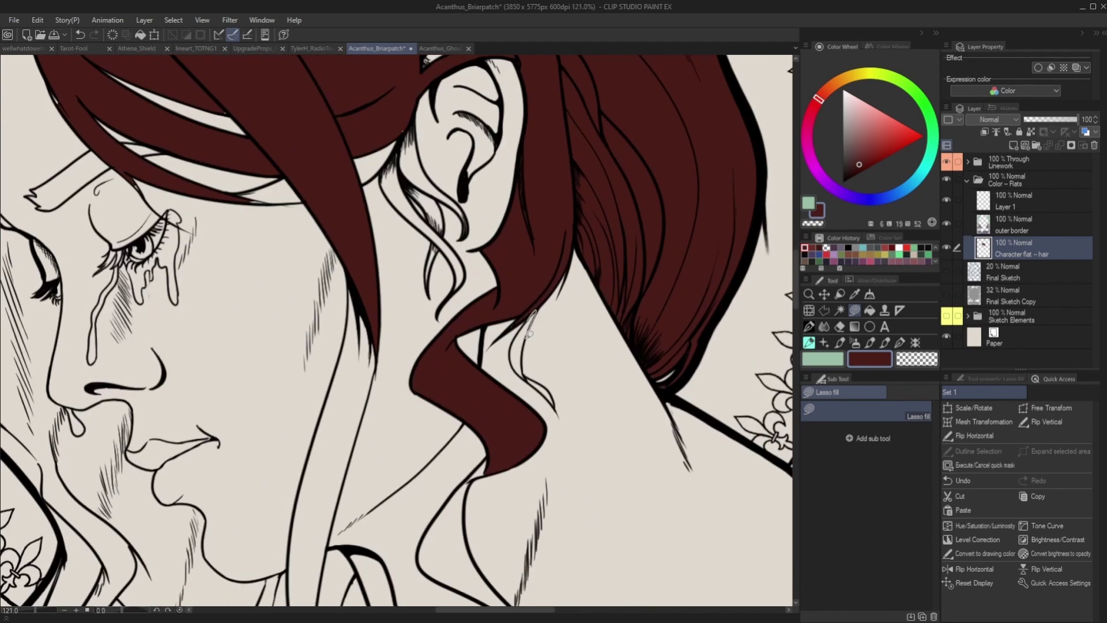
drag(539, 385, 530, 318)
drag(526, 377, 531, 320)
scroll(530, 317, down, 5)
scroll(470, 241, up, 5)
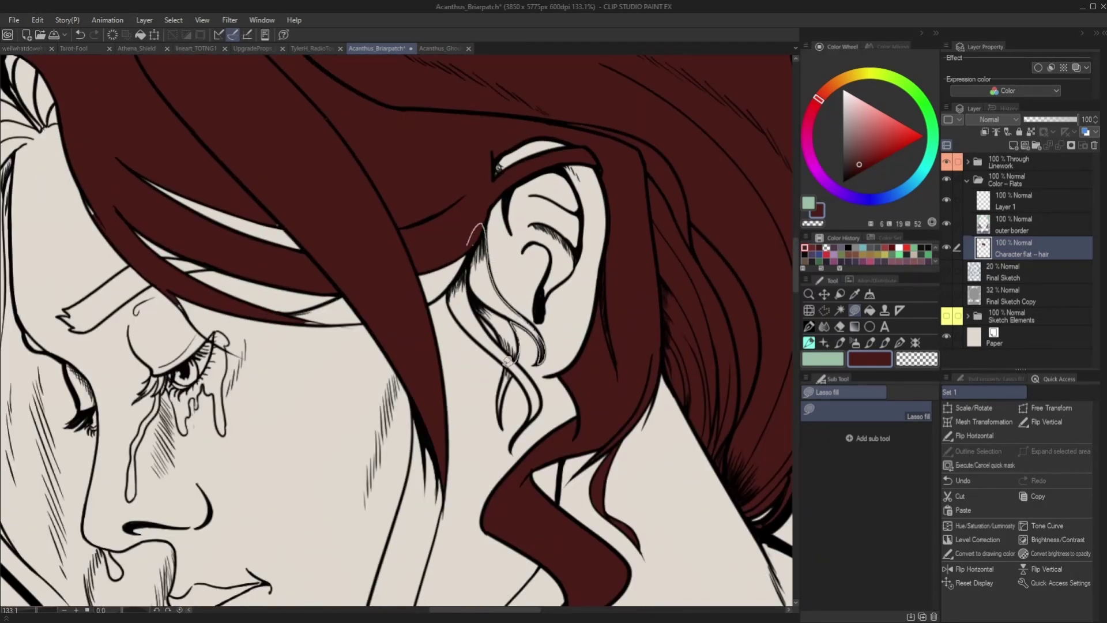
Step: Lasso-fill the fine wisps hanging in front of the ear with dark red
mouse_move(480, 307)
mouse_down()
mouse_move(432, 198)
mouse_move(459, 286)
mouse_up()
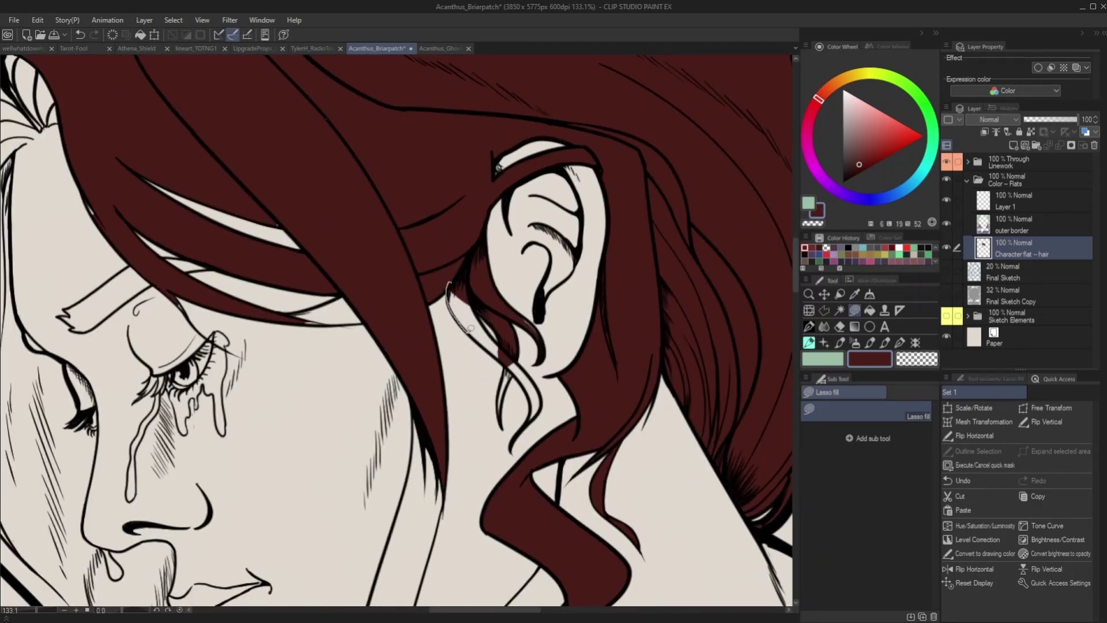
drag(475, 333, 478, 259)
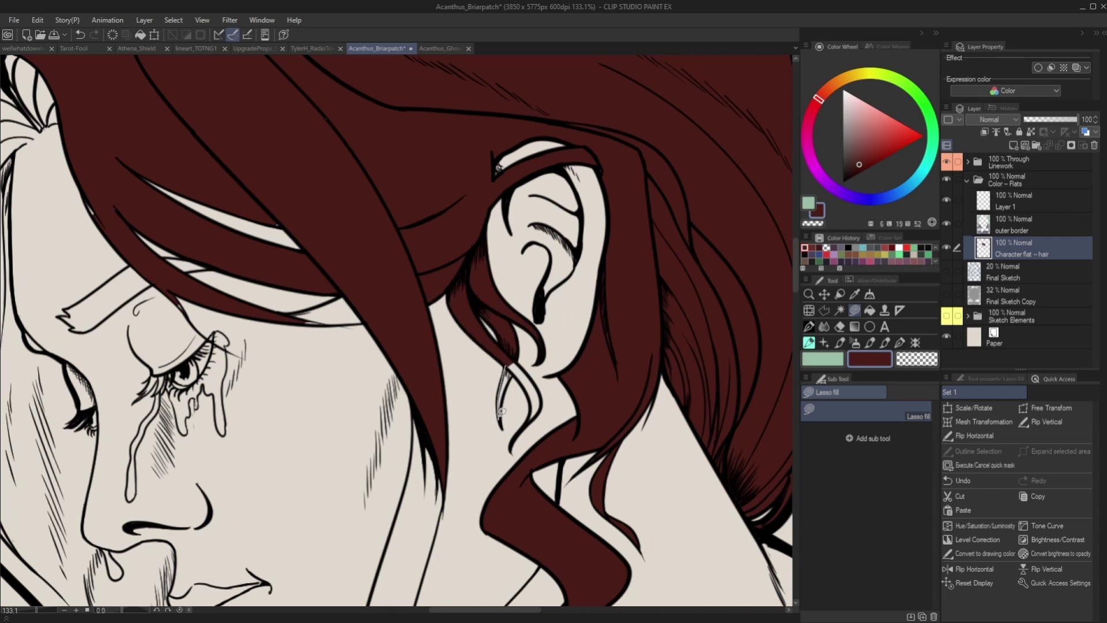
scroll(544, 397, down, 5)
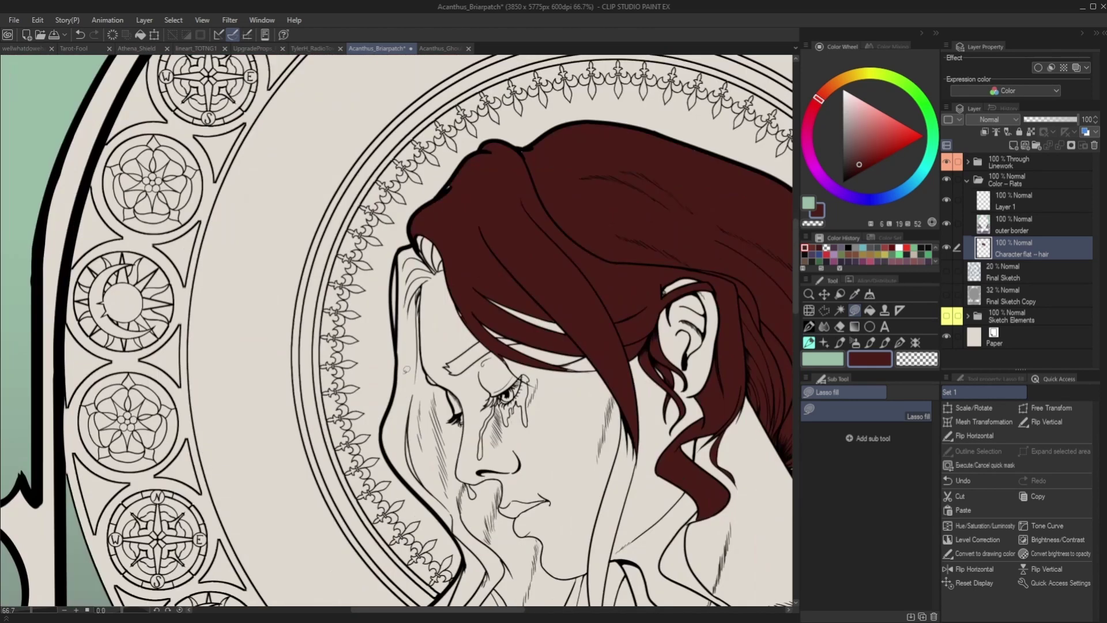
mouse_move(618, 348)
mouse_down()
mouse_move(624, 372)
mouse_move(594, 372)
mouse_up()
scroll(513, 271, down, 12)
scroll(475, 224, up, 10)
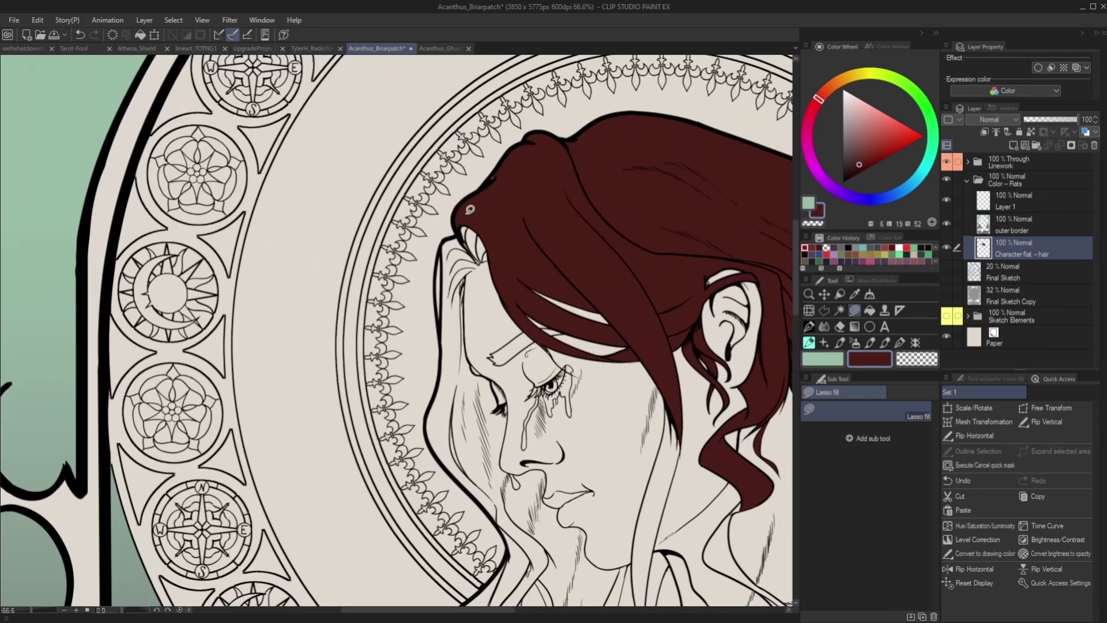
Step: Lasso-fill the forehead hairline and the upper part of the lock on the far side of the face
drag(486, 258, 452, 235)
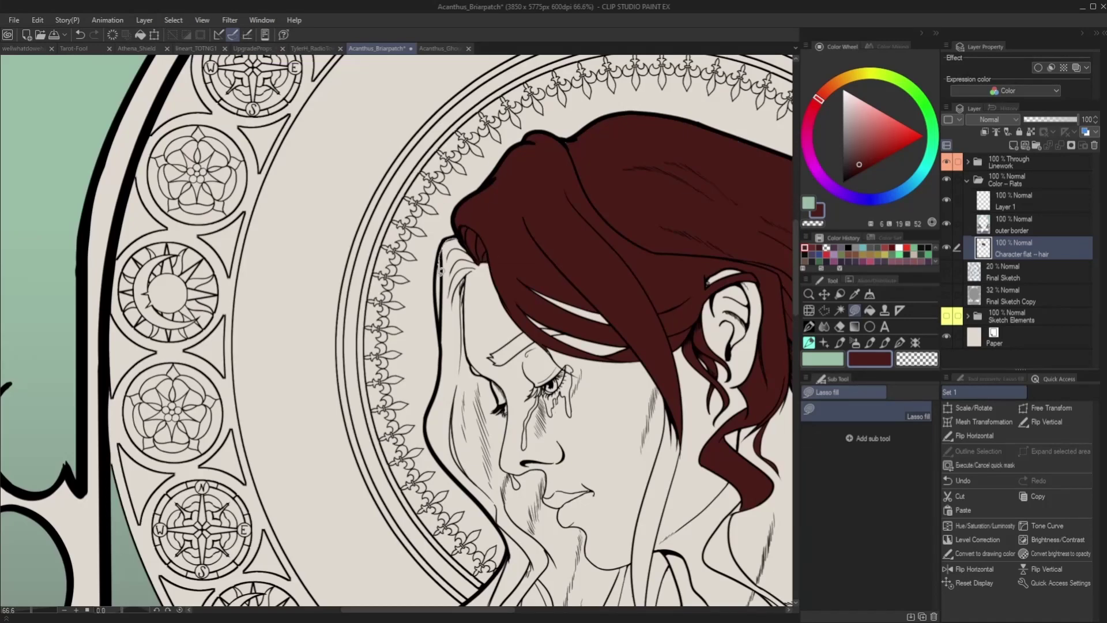
drag(467, 319, 475, 204)
drag(454, 284, 476, 256)
scroll(459, 257, up, 3)
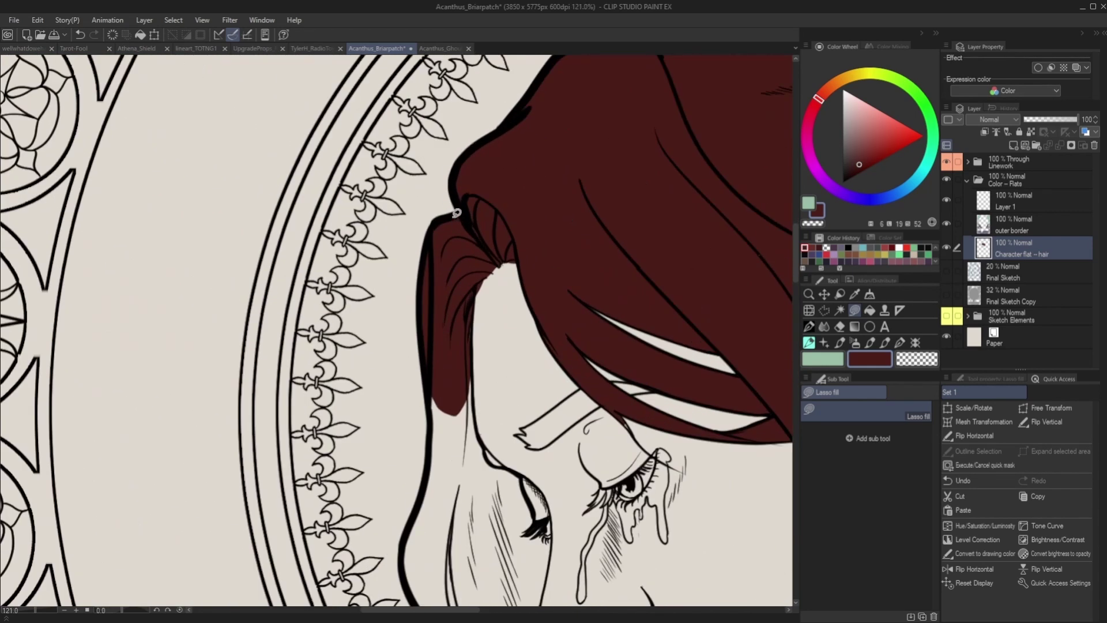
scroll(461, 221, down, 3)
Step: Extend the dark red fill down the far-side lock to the level of the far closed eye
scroll(513, 188, up, 3)
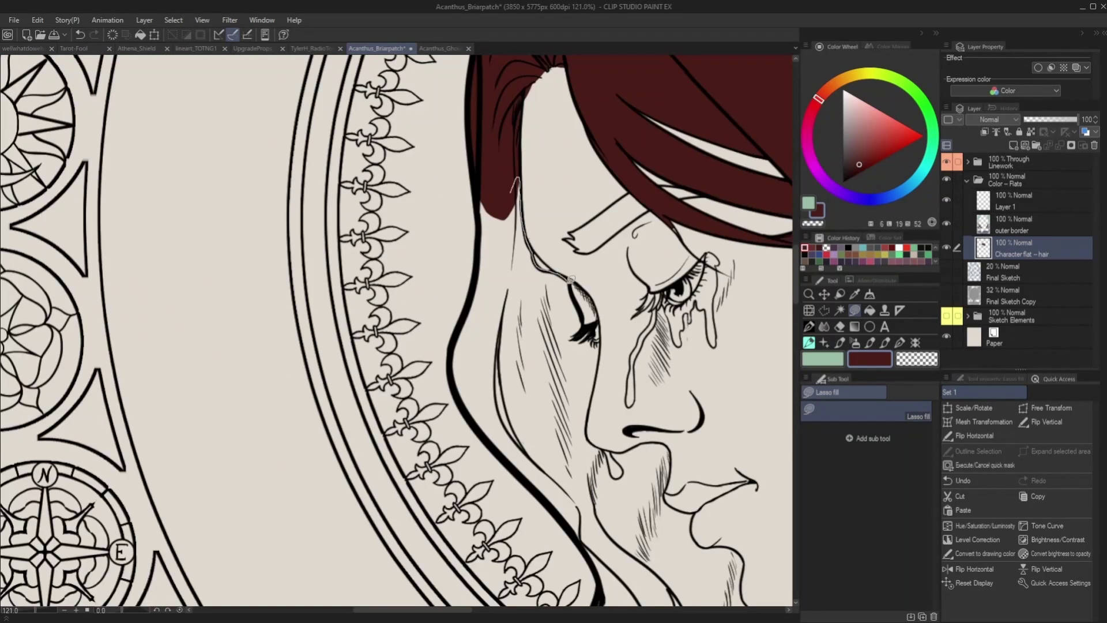
drag(575, 285, 484, 369)
scroll(468, 241, down, 4)
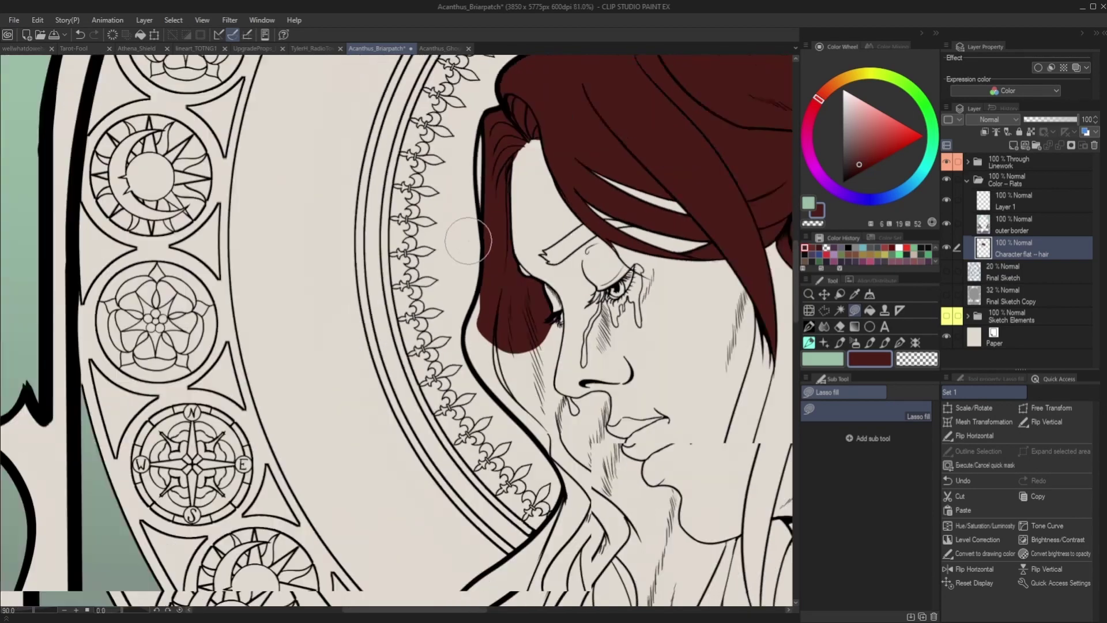
scroll(468, 241, up, 4)
scroll(461, 227, down, 4)
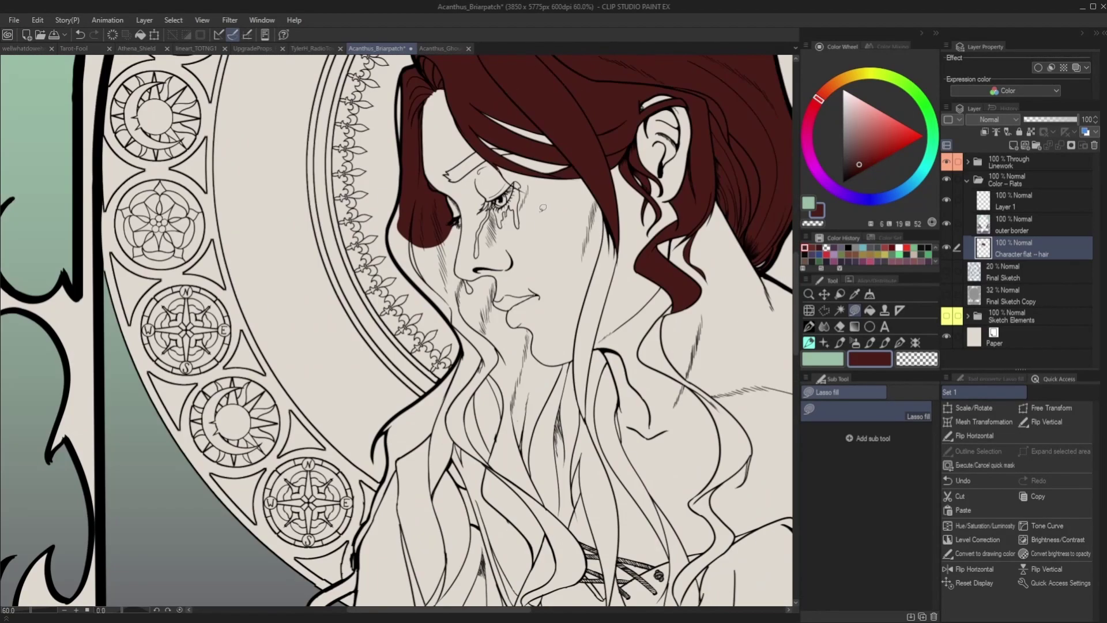
Step: Lasso-fill the front strand with dark red from beside the cheek down past the neck
scroll(537, 230, down, 3)
drag(562, 180, 532, 414)
scroll(548, 409, up, 7)
mouse_move(516, 289)
mouse_down()
mouse_move(616, 376)
mouse_move(662, 451)
mouse_move(610, 320)
mouse_move(517, 274)
mouse_move(539, 254)
mouse_move(552, 262)
mouse_move(622, 322)
mouse_move(654, 382)
mouse_move(619, 164)
mouse_up()
scroll(602, 406, down, 6)
scroll(585, 173, up, 7)
mouse_move(564, 190)
mouse_down()
mouse_move(540, 212)
mouse_move(562, 357)
mouse_move(566, 185)
mouse_up()
mouse_move(497, 320)
mouse_down()
mouse_move(484, 316)
mouse_move(630, 410)
mouse_move(550, 277)
mouse_up()
Step: Extend the dark red lasso fill down the wavy curl over the shoulder, including the wisp at its outer bend
scroll(495, 172, down, 4)
scroll(568, 239, up, 4)
mouse_move(397, 201)
mouse_down()
mouse_move(360, 166)
mouse_move(457, 214)
mouse_move(501, 302)
mouse_move(398, 193)
mouse_up()
mouse_move(488, 248)
mouse_down()
mouse_move(527, 427)
mouse_move(490, 269)
mouse_up()
drag(585, 358, 611, 362)
drag(619, 452, 580, 370)
scroll(579, 364, down, 4)
key(minus)
scroll(547, 228, up, 5)
mouse_move(581, 243)
mouse_down()
mouse_move(611, 297)
mouse_move(569, 228)
mouse_up()
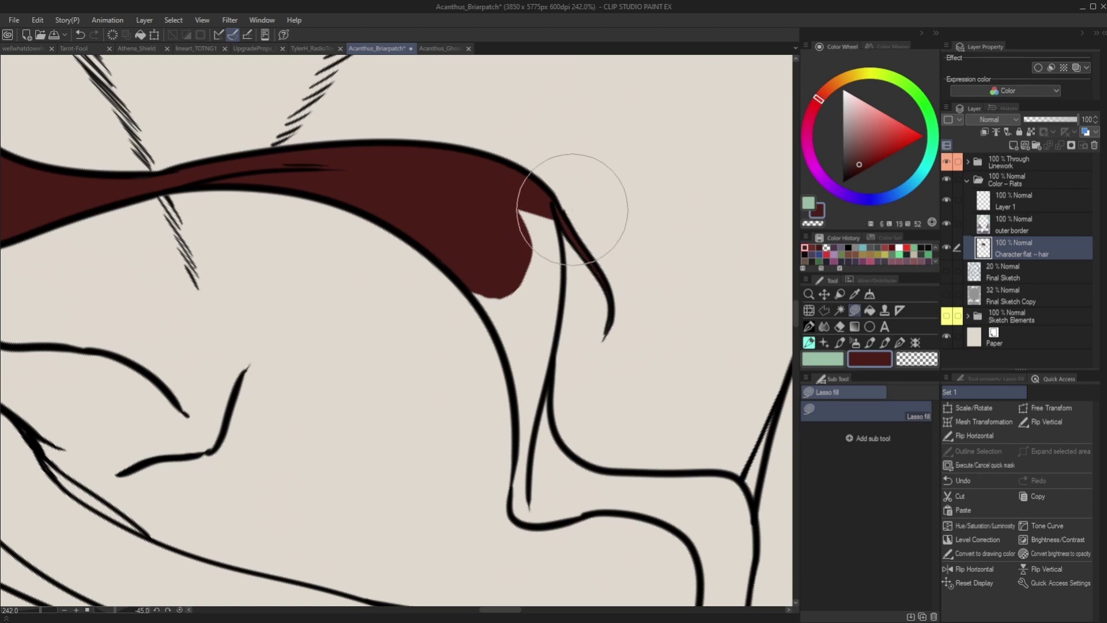
mouse_move(499, 216)
mouse_down()
mouse_move(557, 211)
mouse_move(509, 357)
mouse_move(477, 273)
mouse_up()
Step: Fill the enclosed lower sections of the long strands over the bodice lacing with dark red, referring to other layers
scroll(450, 236, down, 10)
key(asciicircum)
scroll(490, 259, up, 2)
click(870, 311)
click(439, 189)
click(444, 271)
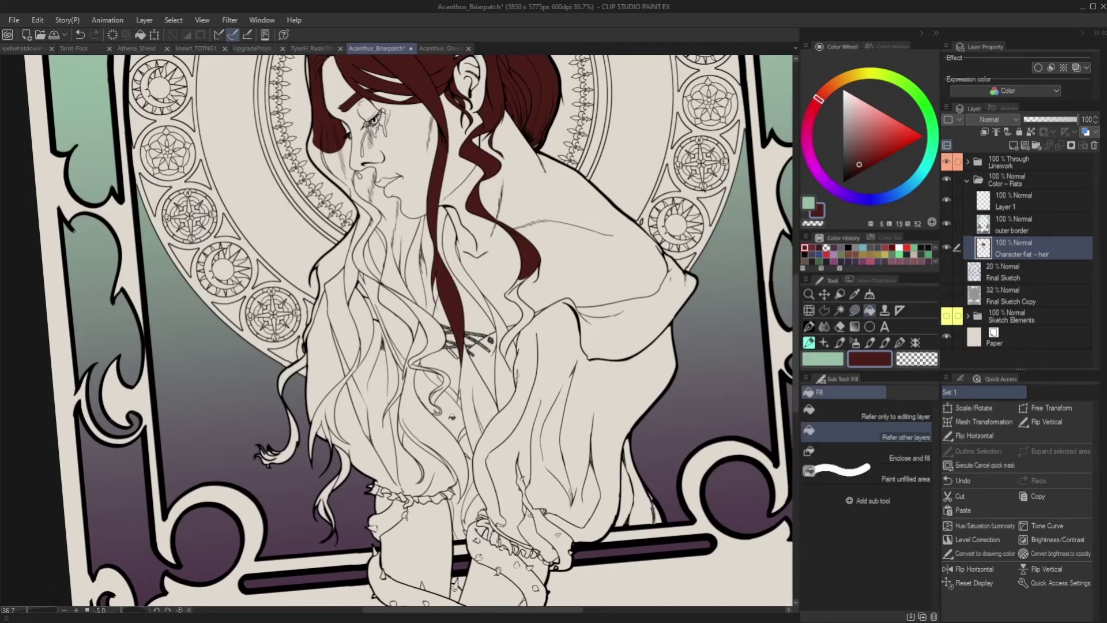
click(479, 399)
click(508, 391)
click(488, 304)
Step: Touch up unfilled gaps along the edges of the long front strands with the dark red G-pen
key(p)
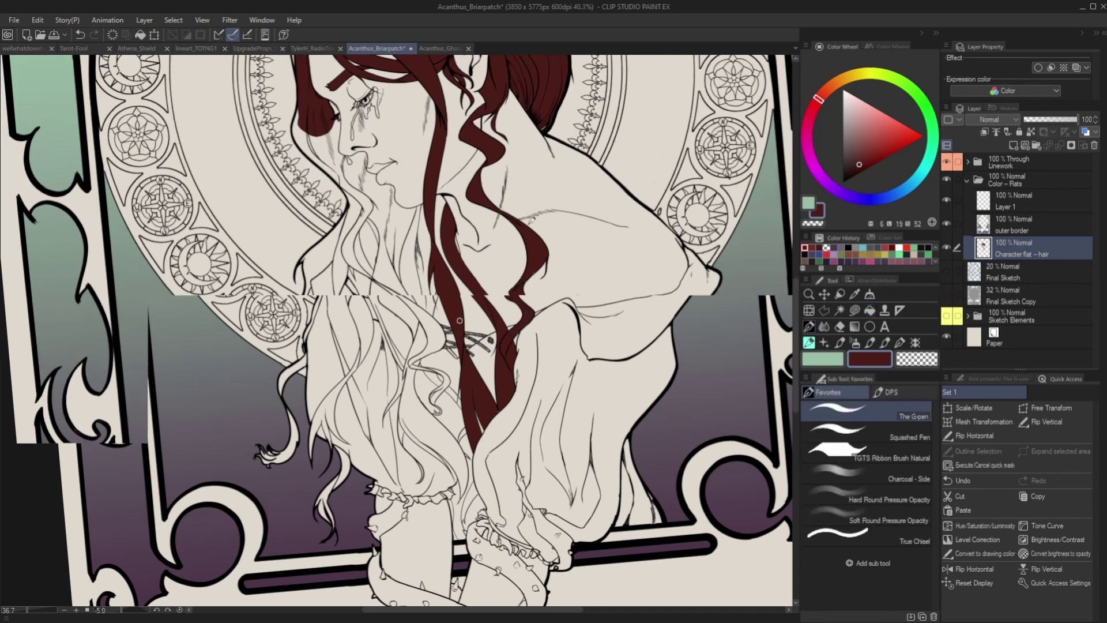
scroll(523, 330, up, 3)
scroll(523, 329, up, 3)
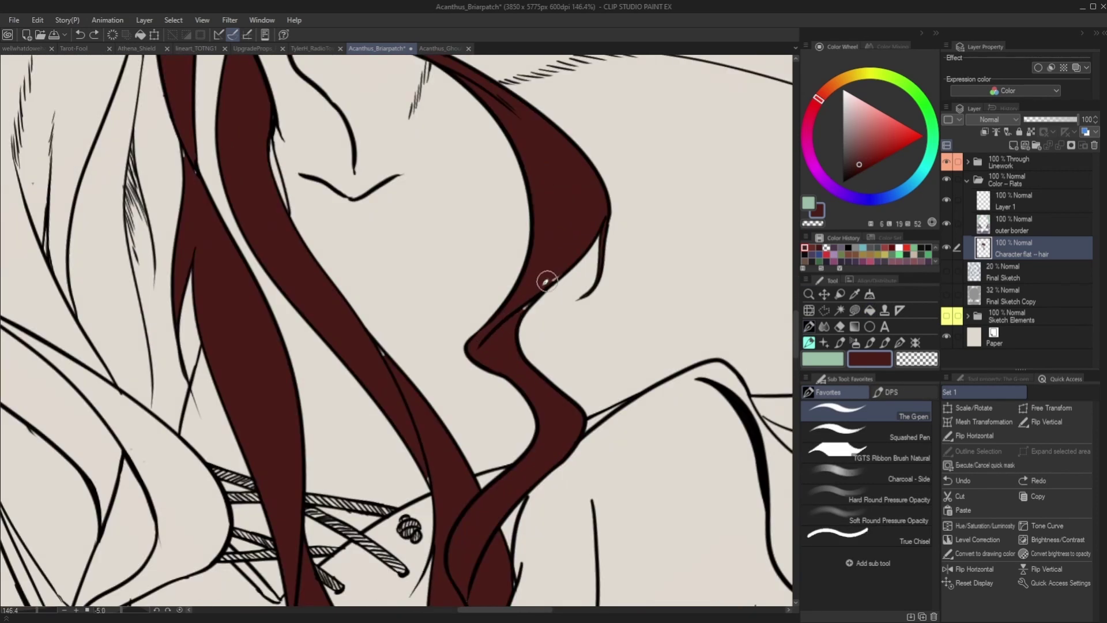
scroll(449, 462, down, 3)
scroll(306, 280, up, 3)
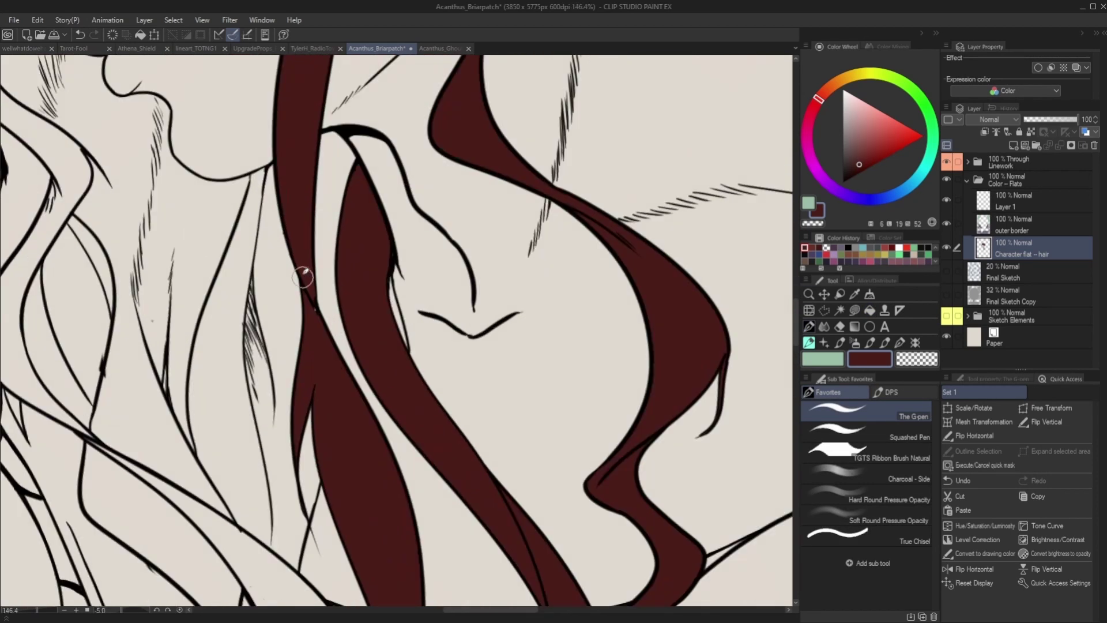
scroll(304, 280, down, 4)
scroll(323, 269, up, 3)
scroll(327, 271, down, 3)
scroll(363, 207, up, 3)
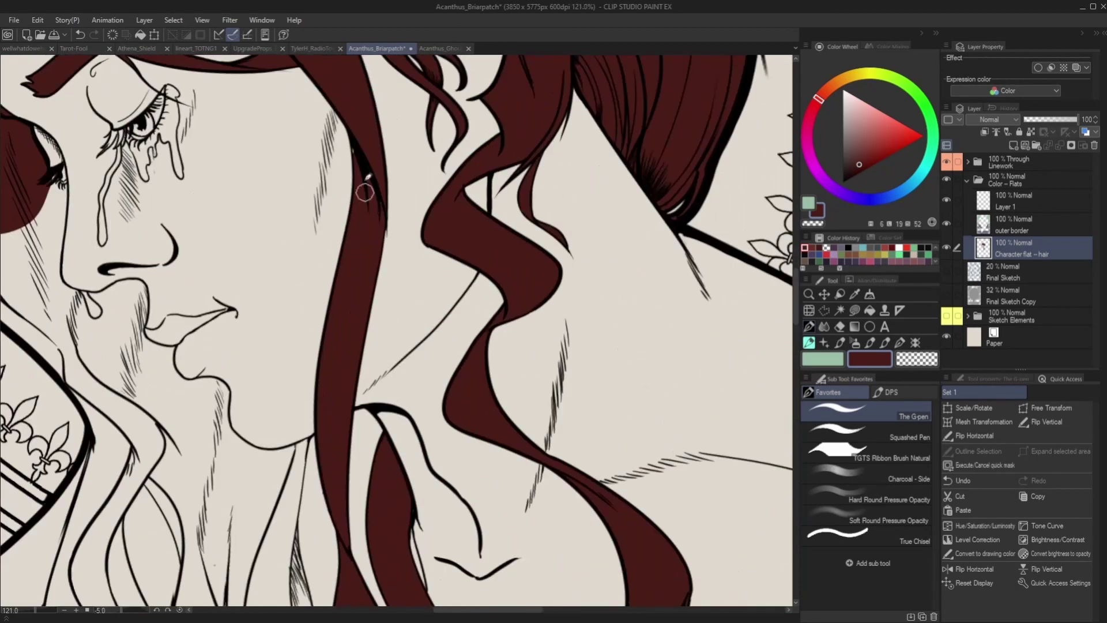
scroll(349, 110, down, 3)
scroll(437, 332, up, 1)
Step: Fill the long lower lock between the sleeves with dark red and touch up its edges with the G-pen
click(869, 310)
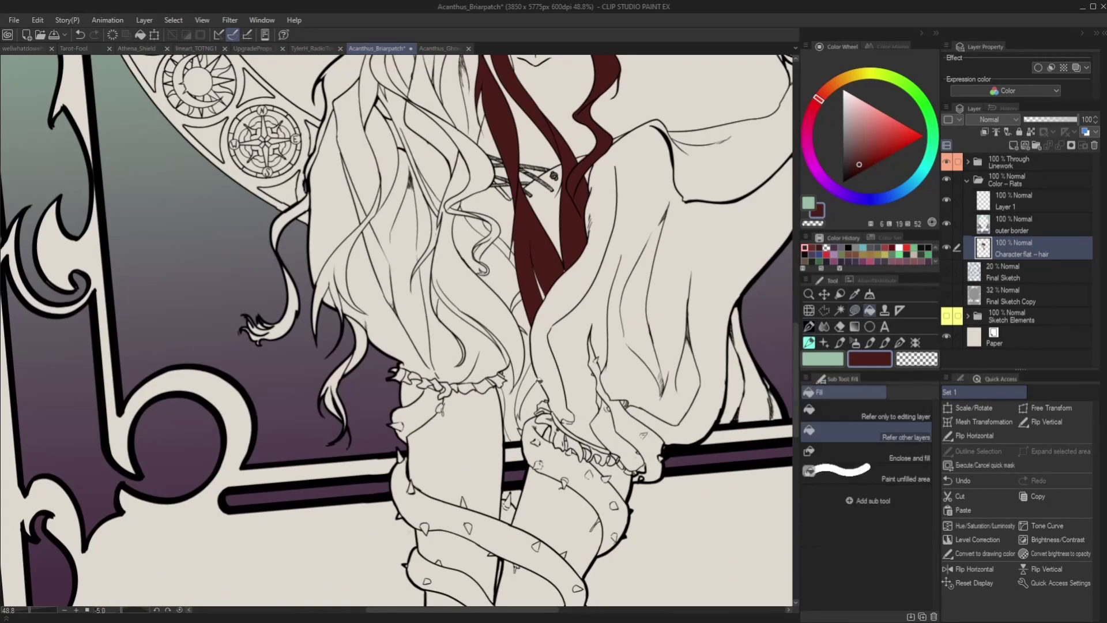
scroll(500, 387, up, 1)
click(502, 269)
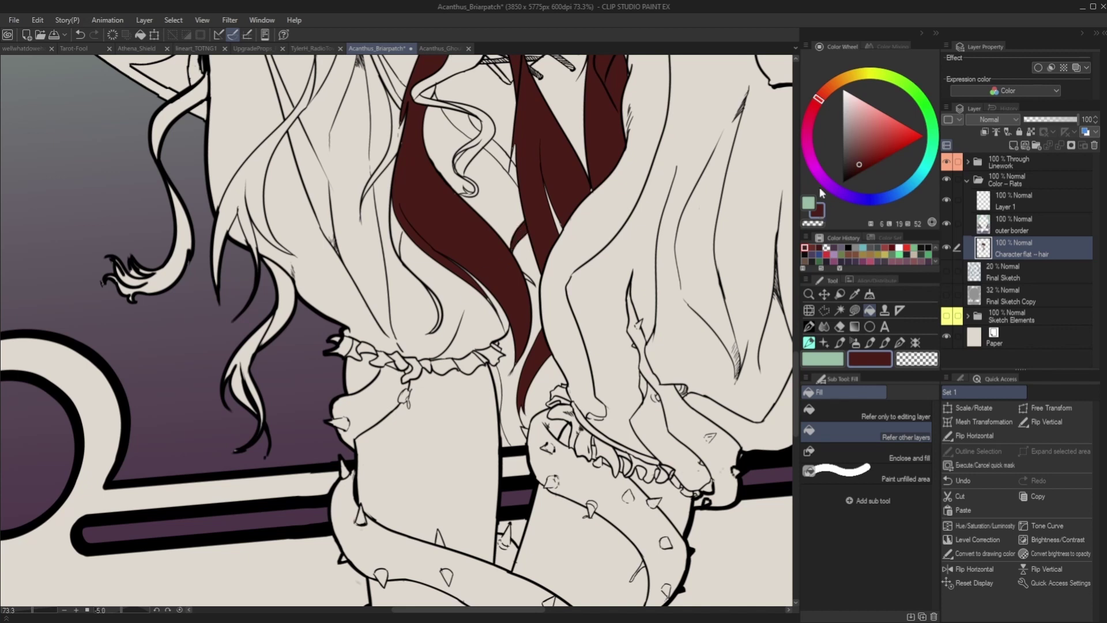
click(812, 326)
scroll(563, 210, up, 2)
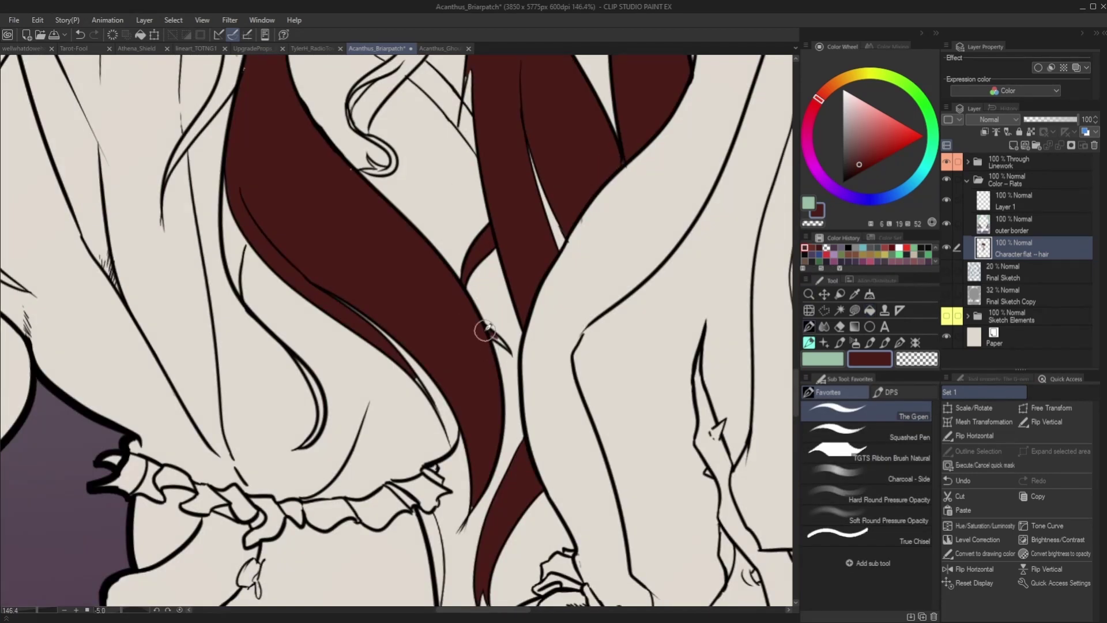
scroll(496, 323, down, 1)
scroll(501, 290, up, 1)
scroll(484, 397, down, 4)
scroll(468, 166, down, 1)
Step: Lasso-fill the far-side lock with dark red from the closed eye down to below the nose
scroll(468, 166, up, 7)
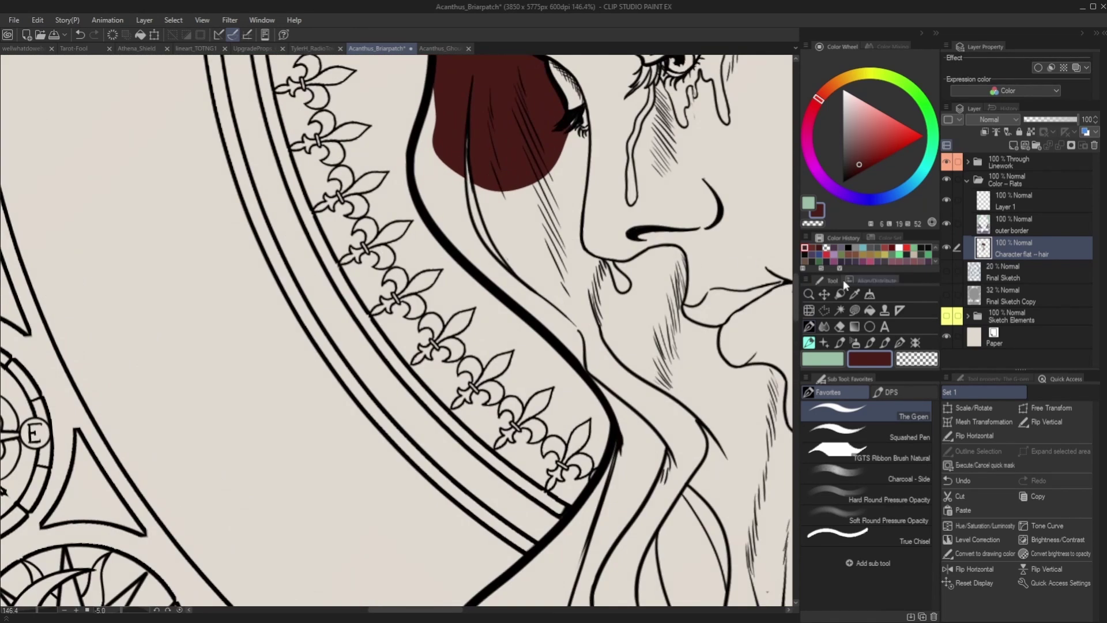
click(854, 311)
scroll(566, 119, up, 1)
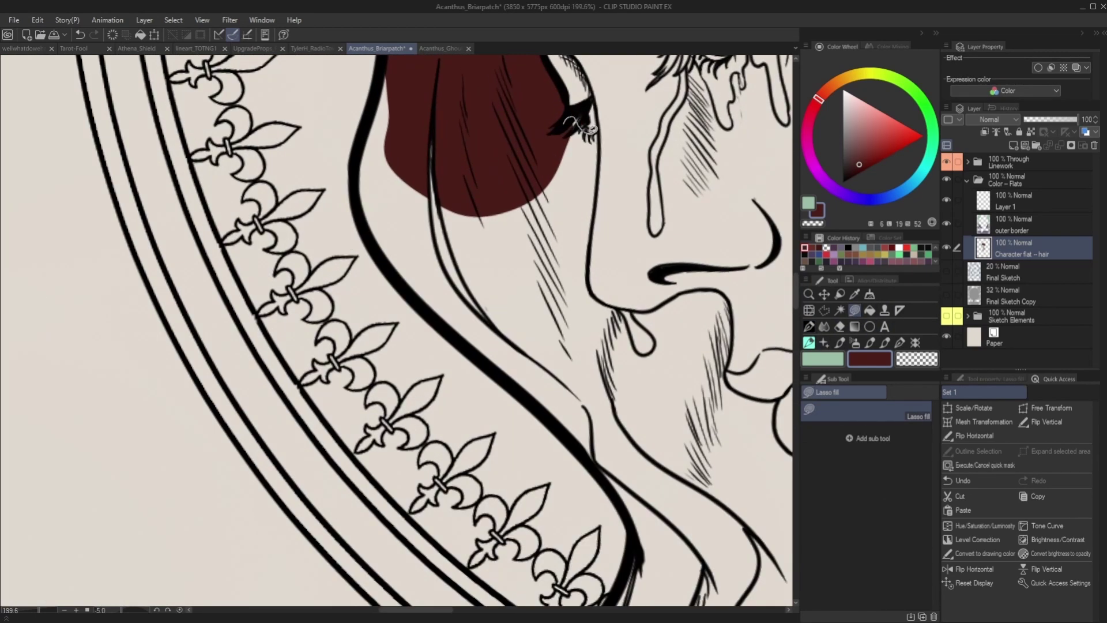
mouse_move(599, 193)
mouse_down()
mouse_move(536, 327)
mouse_move(447, 159)
mouse_up()
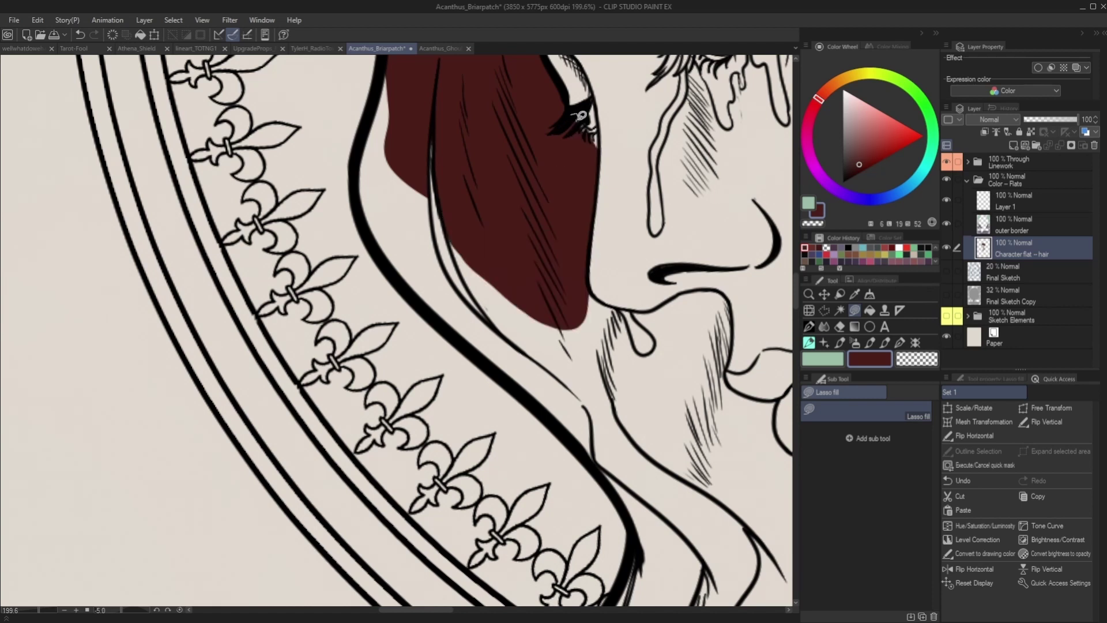
scroll(490, 173, down, 8)
scroll(447, 124, up, 3)
mouse_move(450, 112)
mouse_down()
mouse_move(439, 177)
mouse_move(486, 199)
mouse_move(474, 164)
mouse_up()
mouse_move(447, 202)
mouse_down()
mouse_move(519, 270)
mouse_move(484, 205)
mouse_up()
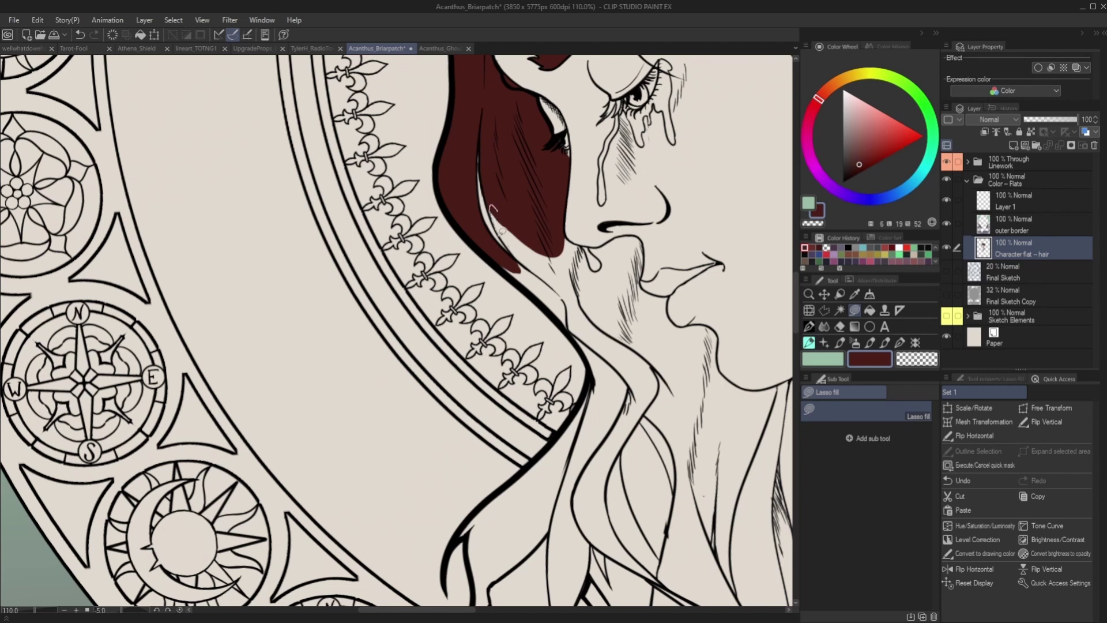
drag(579, 241, 579, 241)
Step: Extend the dark red lasso fill down the far-side lock past the mouth, up to the profile of nose and lips
scroll(570, 242, down, 3)
scroll(508, 199, up, 3)
scroll(499, 205, down, 3)
scroll(490, 212, up, 3)
mouse_move(487, 213)
mouse_down()
mouse_move(567, 242)
mouse_move(612, 411)
mouse_up()
drag(571, 336, 562, 248)
scroll(562, 248, down, 3)
scroll(416, 196, up, 4)
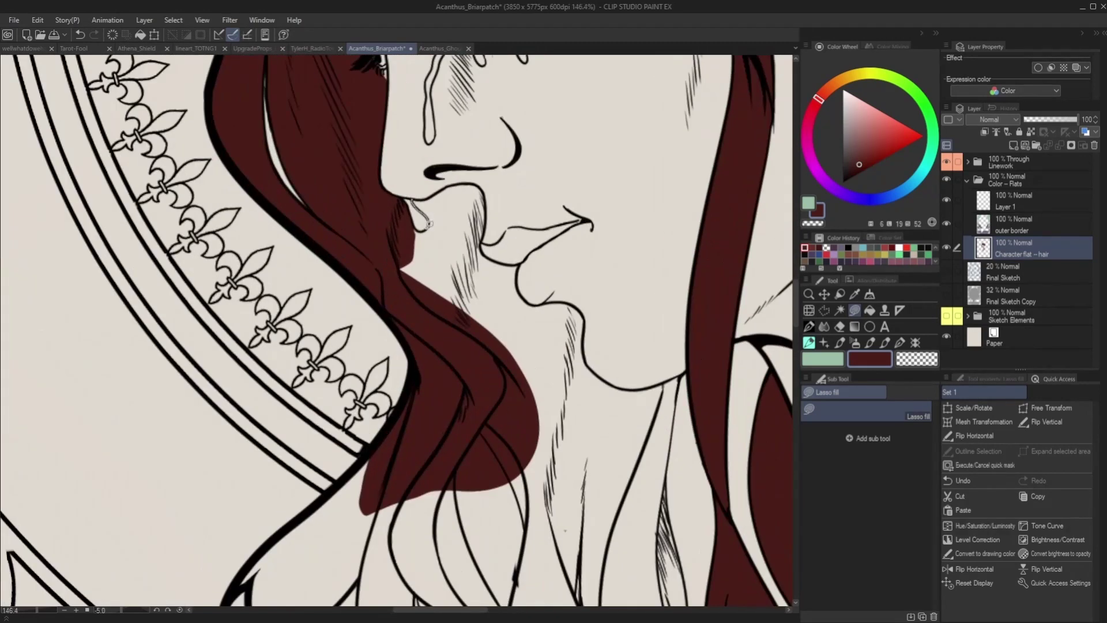
drag(427, 225, 511, 300)
mouse_move(465, 198)
mouse_down()
mouse_move(452, 196)
mouse_move(486, 261)
mouse_up()
scroll(508, 267, down, 3)
scroll(515, 253, up, 2)
scroll(576, 234, down, 3)
scroll(565, 257, up, 1)
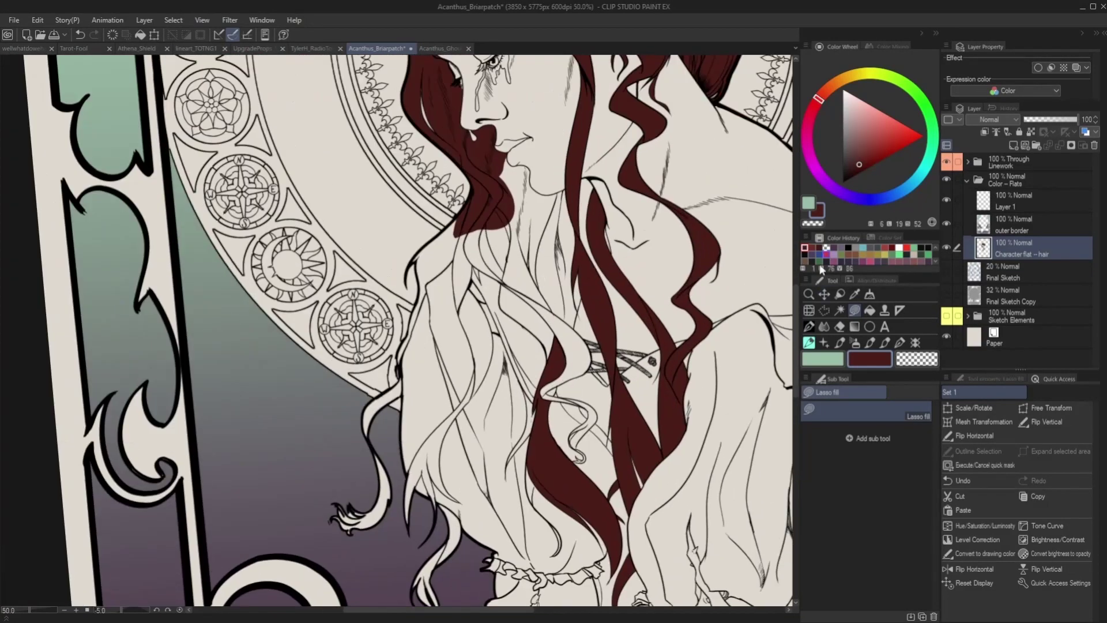
Step: Activate the Linework layer and set the G-pen colour to black for correcting the hair outlines
click(809, 327)
click(981, 272)
scroll(581, 277, up, 2)
click(969, 163)
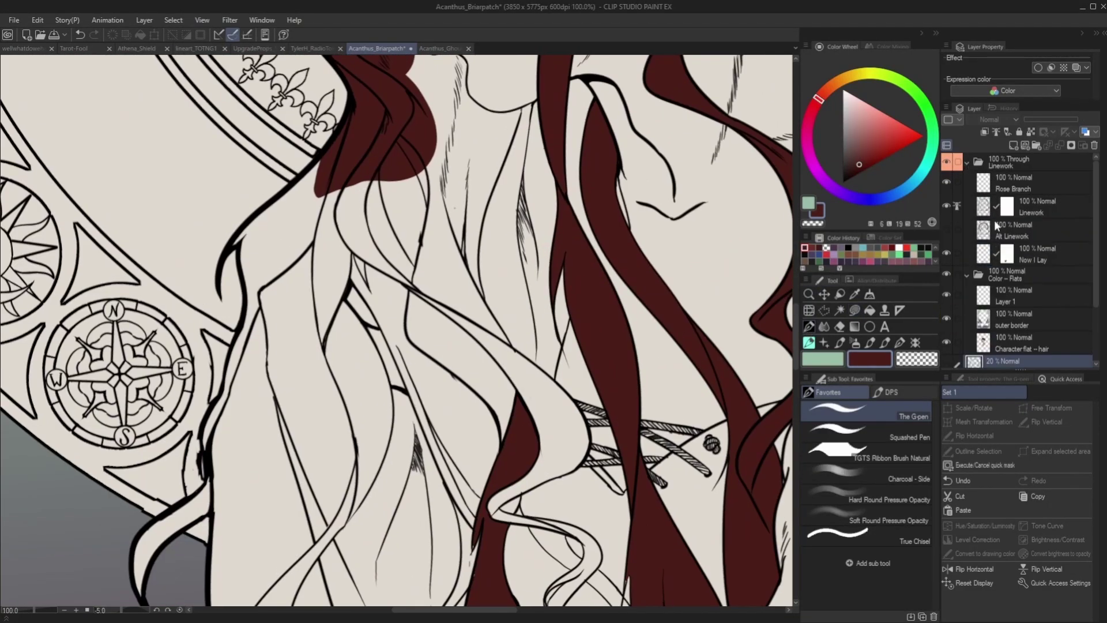
click(985, 212)
scroll(603, 242, up, 3)
click(808, 203)
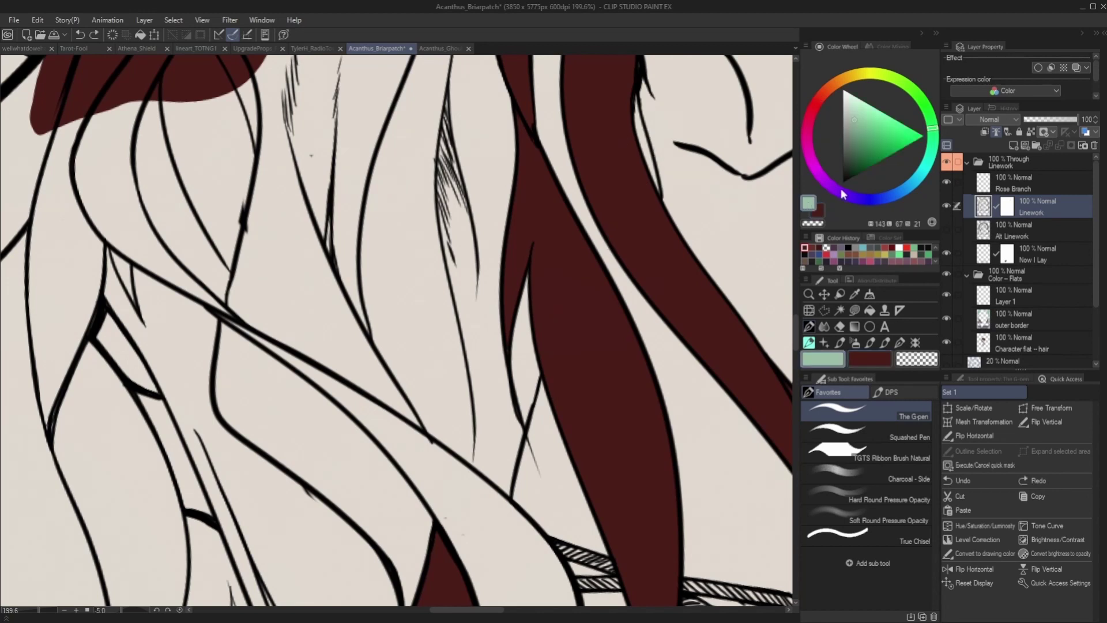
click(843, 182)
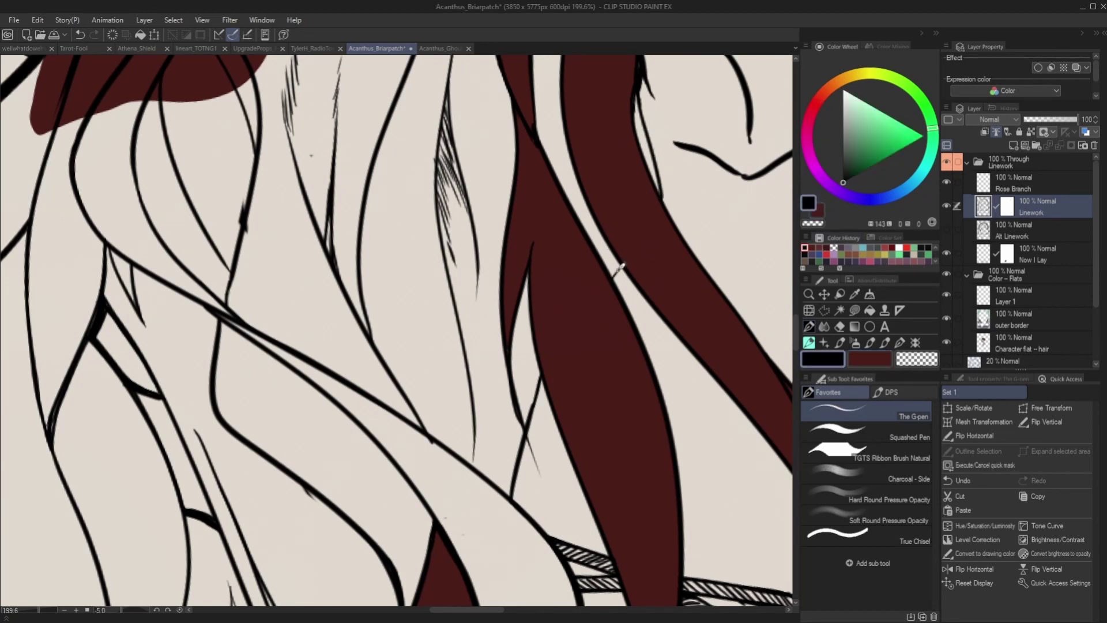
scroll(614, 277, down, 5)
scroll(360, 338, up, 1)
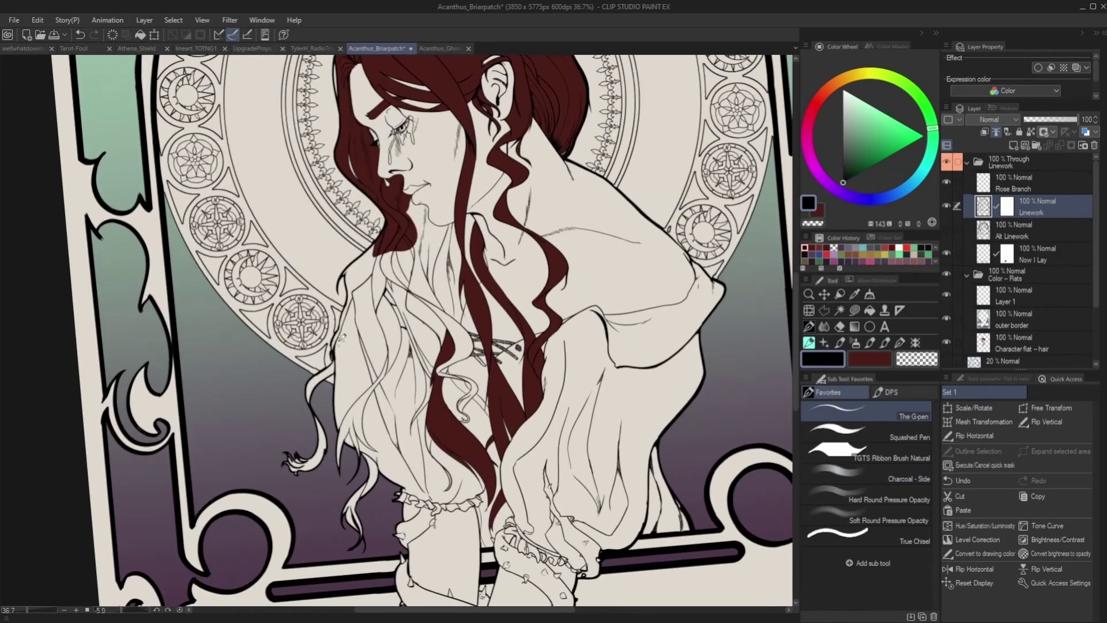
Step: Return to the Character flat – hair layer and lasso-fill the strands hanging below the chin with dark red
click(968, 163)
click(1026, 249)
click(869, 358)
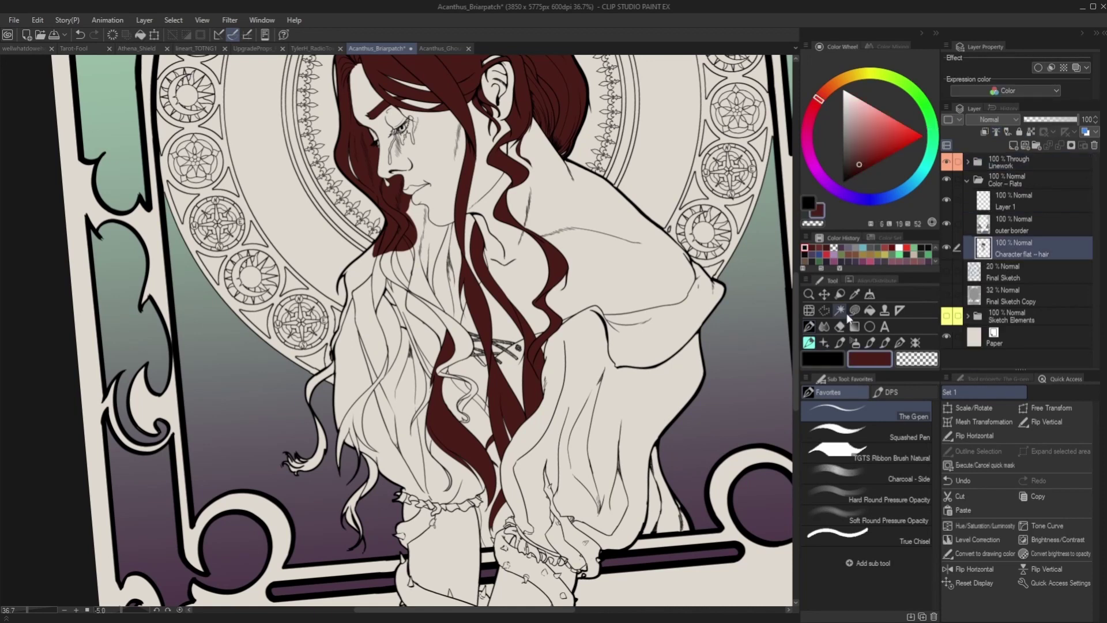
click(855, 310)
scroll(473, 294, up, 3)
scroll(472, 294, up, 3)
mouse_move(419, 116)
mouse_down()
mouse_move(462, 264)
mouse_move(409, 195)
mouse_up()
scroll(439, 195, down, 4)
scroll(404, 258, up, 4)
mouse_move(638, 202)
mouse_down()
mouse_move(629, 369)
mouse_move(587, 82)
mouse_up()
Step: Lasso-fill the remaining hair under the lips and chin with dark red, joining the far-side lock to the neck strands
scroll(589, 77, down, 1)
scroll(588, 76, down, 3)
scroll(541, 136, up, 3)
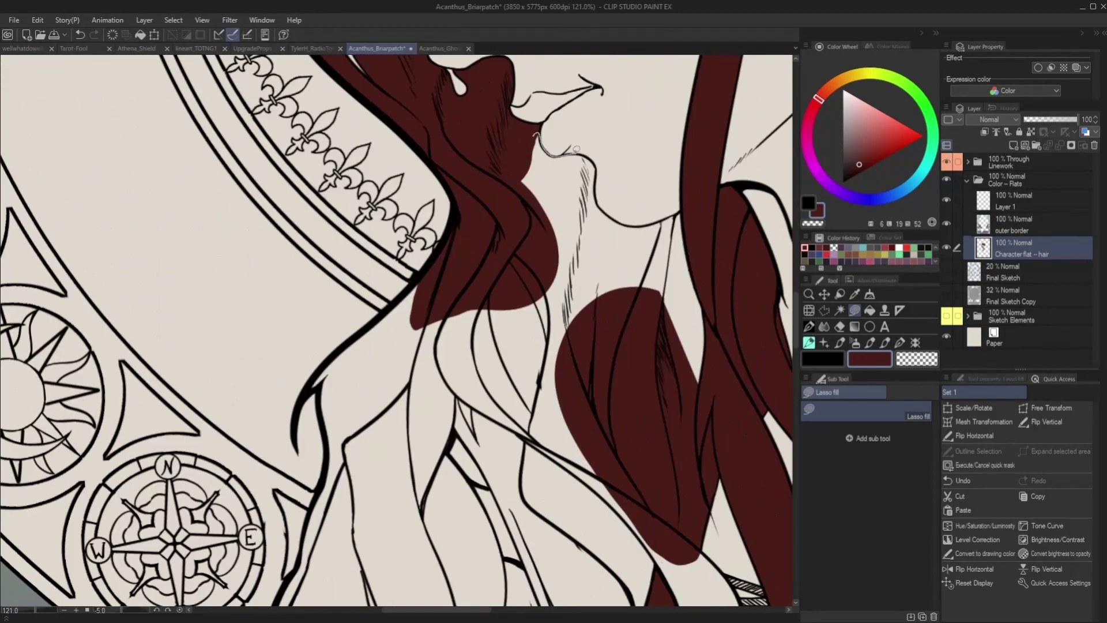
drag(604, 205, 538, 151)
drag(553, 271, 557, 291)
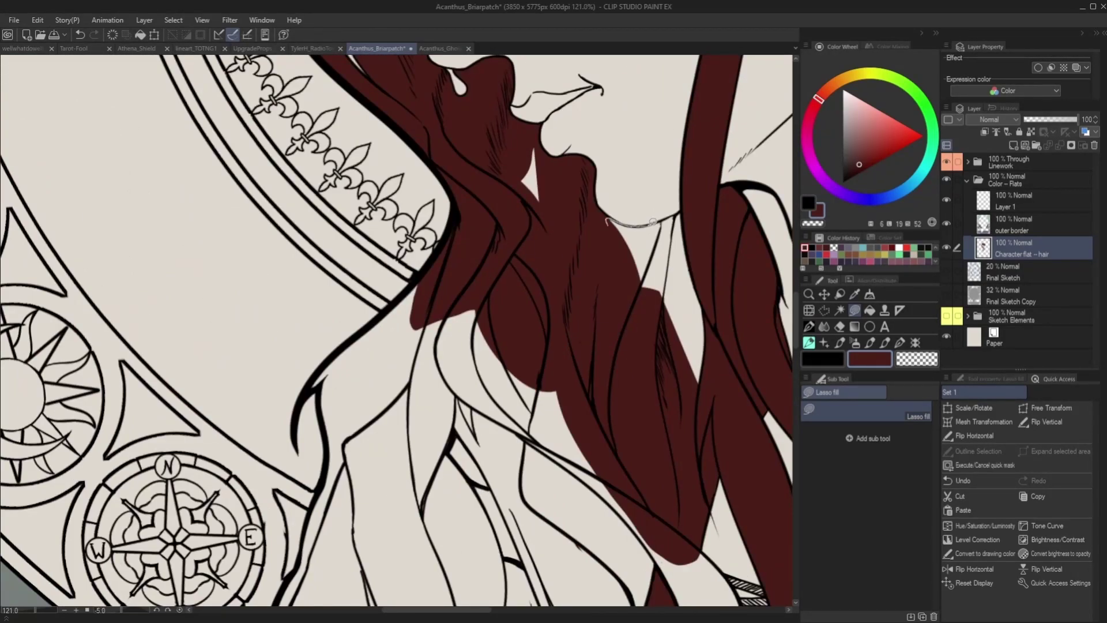
drag(659, 220, 585, 375)
Step: Lasso-fill the outer lock curving over the far shoulder with dark red
scroll(585, 375, down, 4)
scroll(594, 309, up, 2)
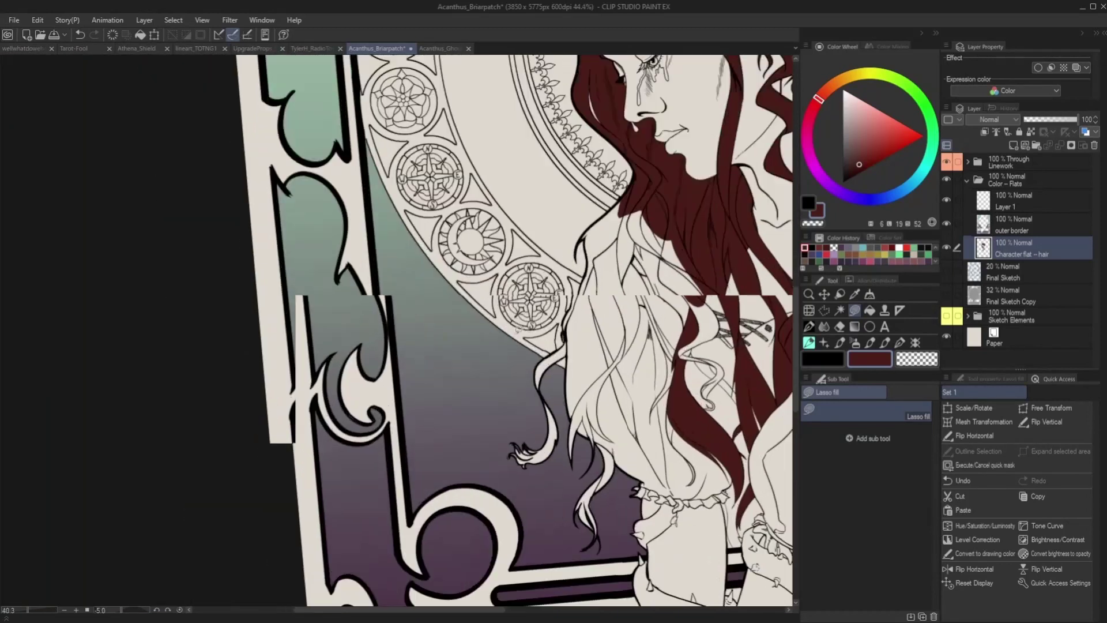
scroll(594, 310, up, 2)
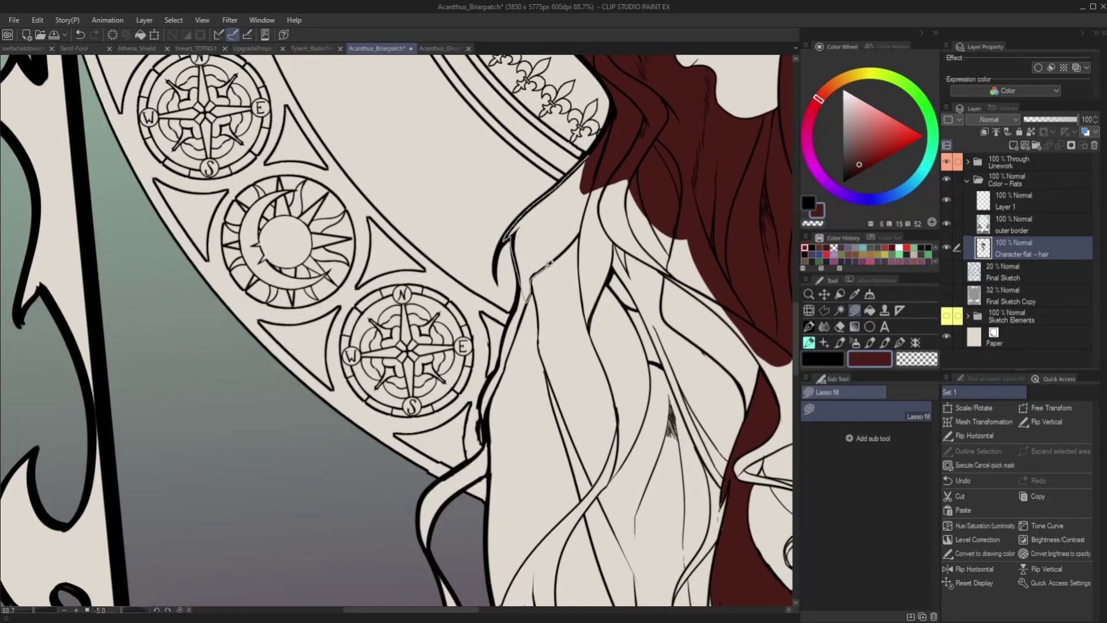
drag(557, 256, 609, 134)
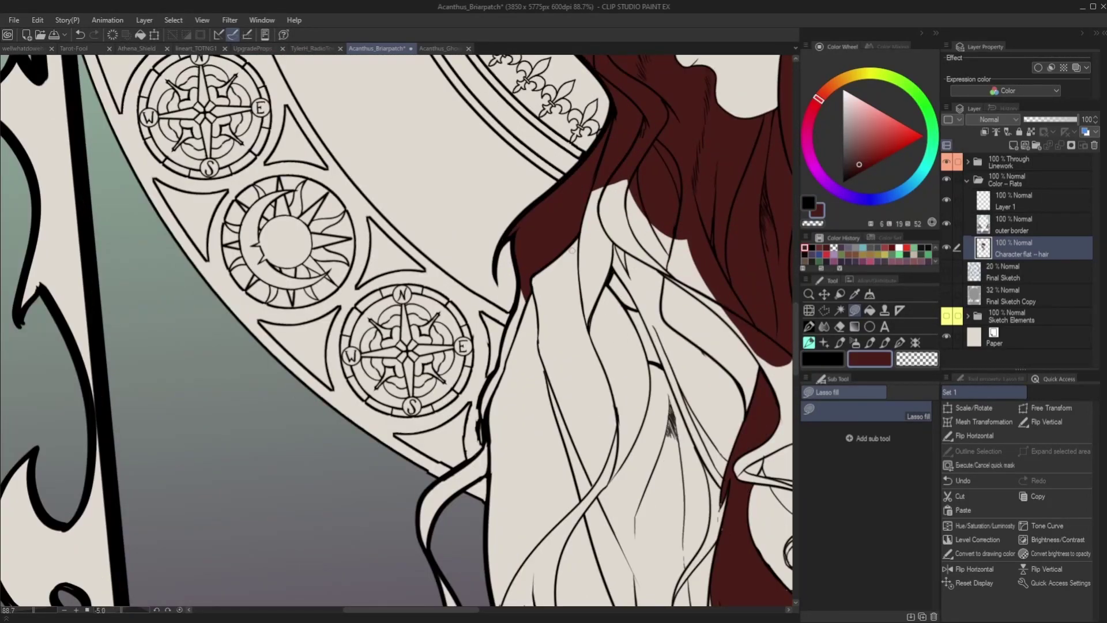
Step: Extend the dark red lasso fill down the narrow strand along the far sleeve beside the lowest compass ornament
scroll(580, 247, down, 5)
key(minus)
key(minus)
key(minus)
key(minus)
key(minus)
key(minus)
key(minus)
scroll(539, 223, up, 6)
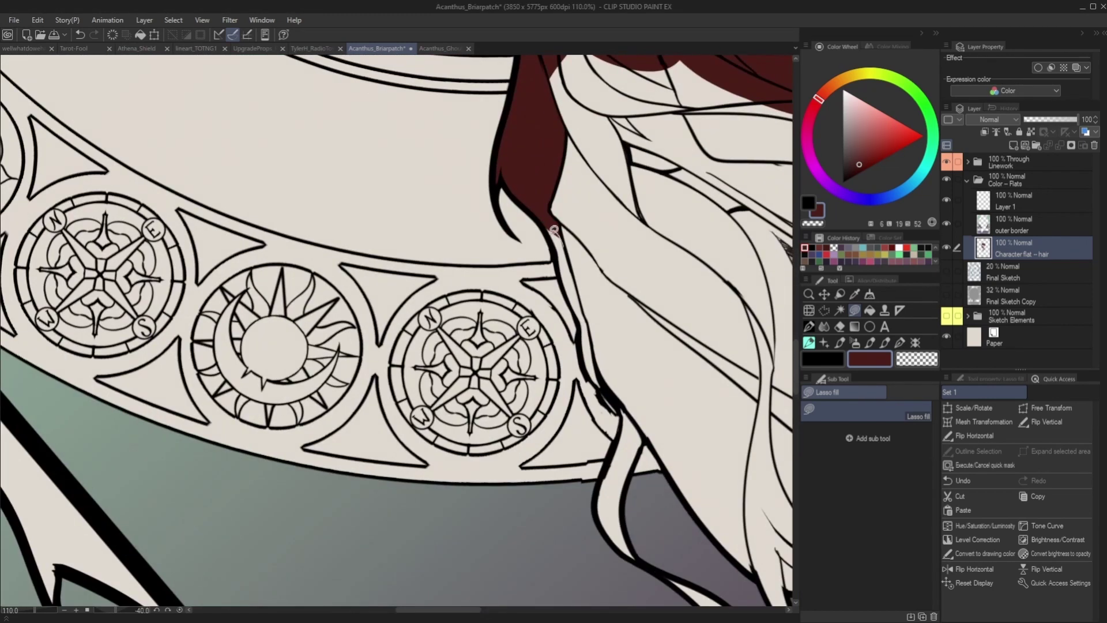
drag(584, 308, 549, 222)
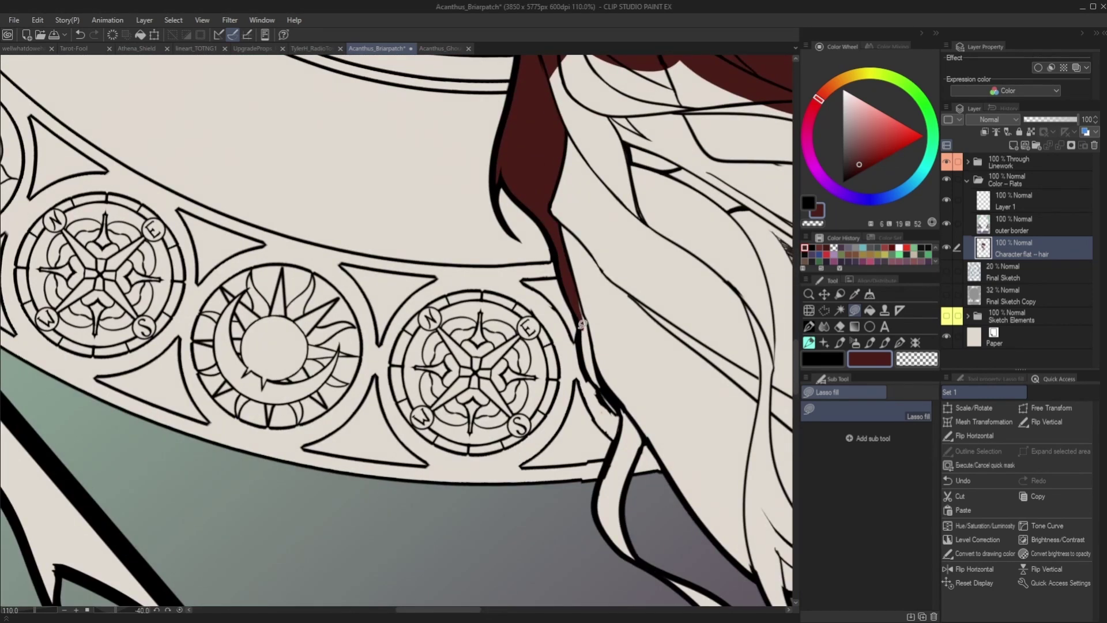
drag(601, 373, 582, 331)
scroll(551, 345, up, 4)
scroll(540, 254, down, 8)
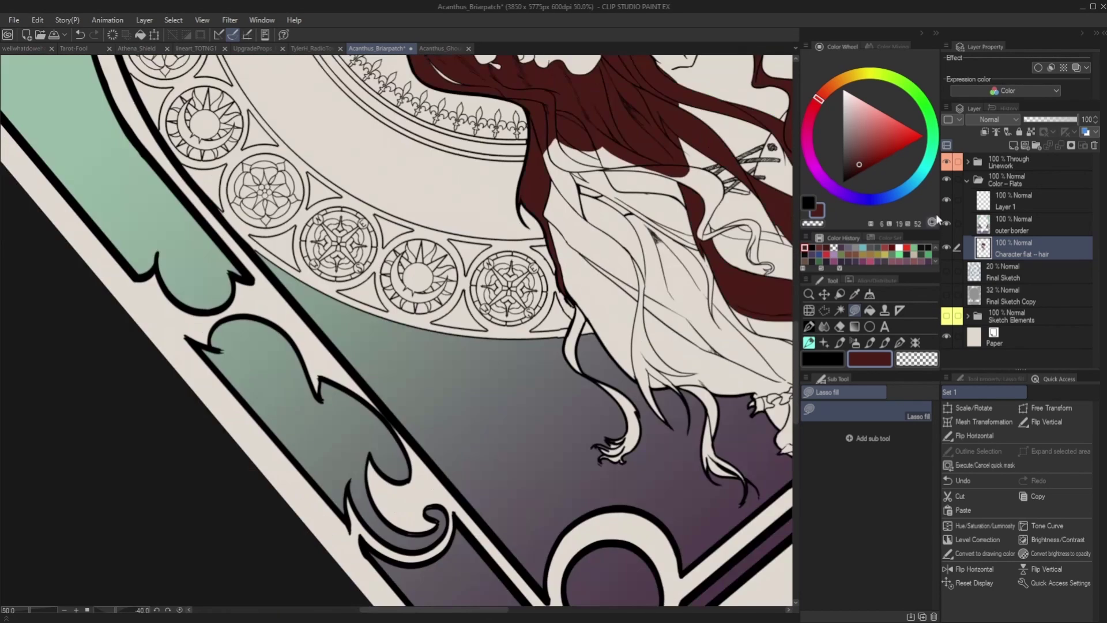
Step: Touch up the narrow strand's outline beside the compass ornament with the black G-pen on the Linework layer
click(967, 163)
click(986, 213)
key(p)
key(x)
scroll(532, 261, up, 8)
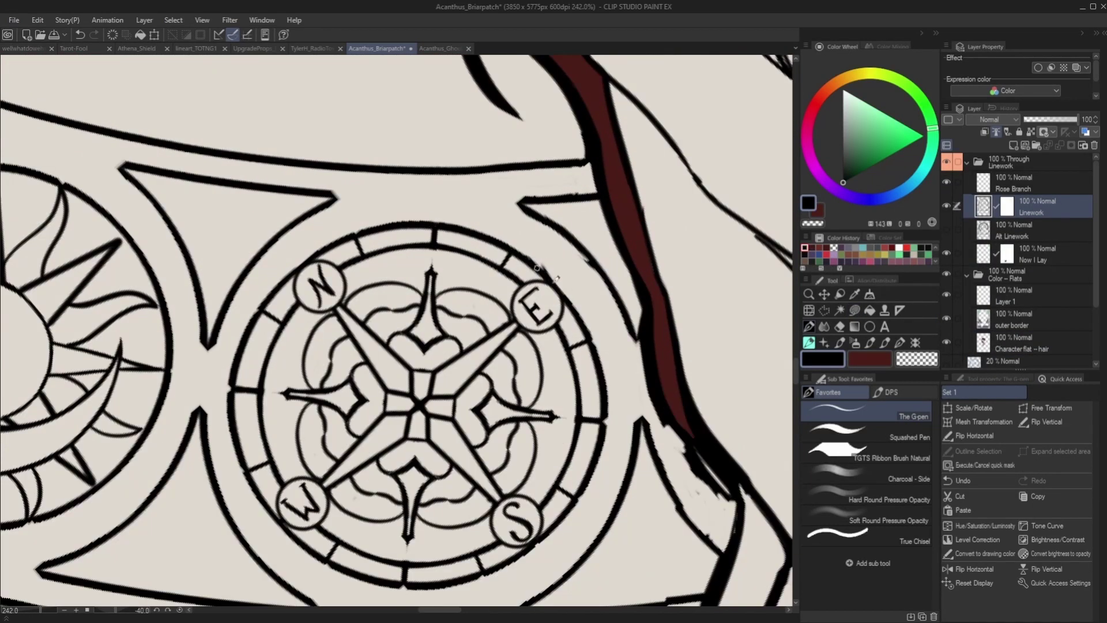
scroll(597, 346, down, 3)
scroll(605, 456, up, 2)
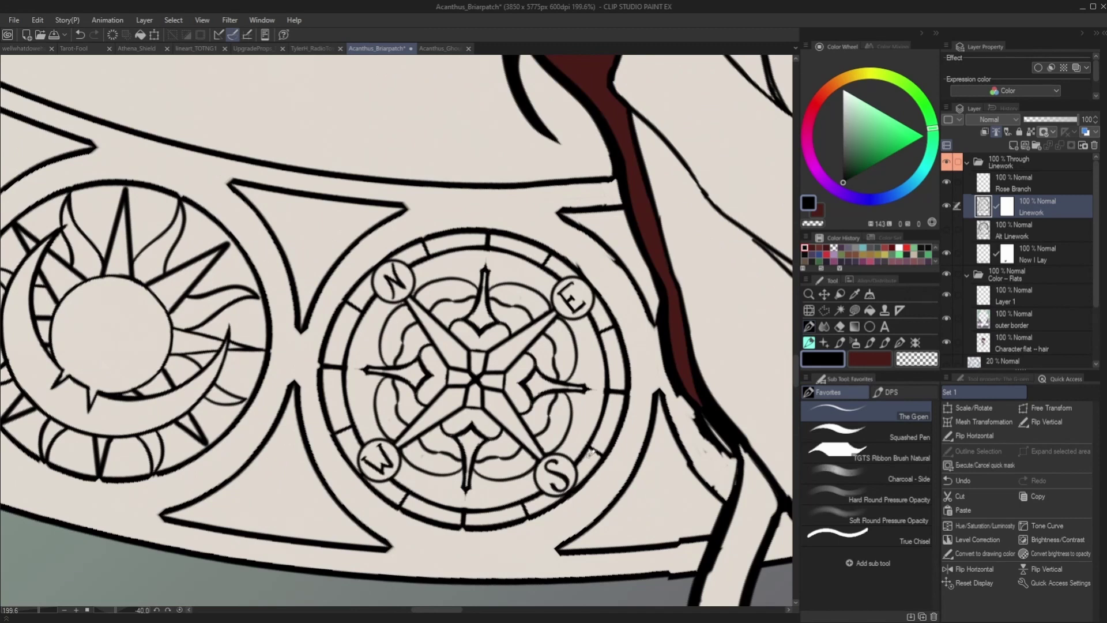
Step: Erase the stray lines at the narrow strand's outer edge using the G-pen with transparent colour
scroll(685, 413, down, 4)
scroll(649, 419, up, 6)
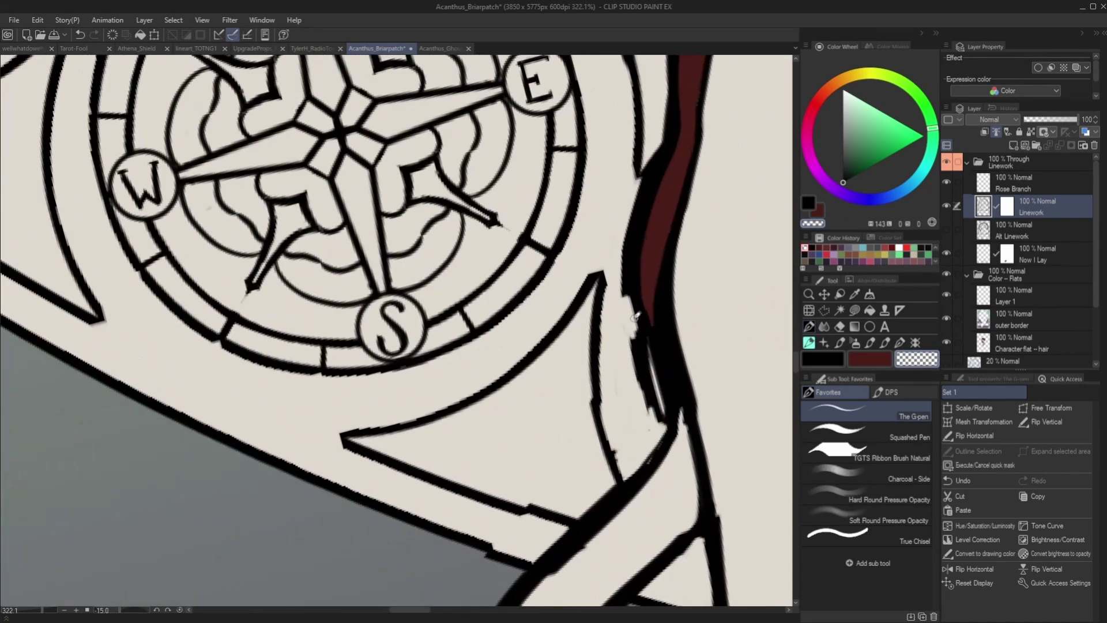
mouse_move(649, 420)
mouse_down()
mouse_move(650, 394)
mouse_move(655, 421)
mouse_up()
click(805, 247)
mouse_move(625, 295)
mouse_down()
mouse_move(662, 377)
mouse_move(641, 349)
mouse_up()
scroll(641, 371, down, 7)
key(minus)
key(minus)
key(minus)
key(minus)
key(minus)
key(minus)
key(c)
scroll(593, 415, up, 4)
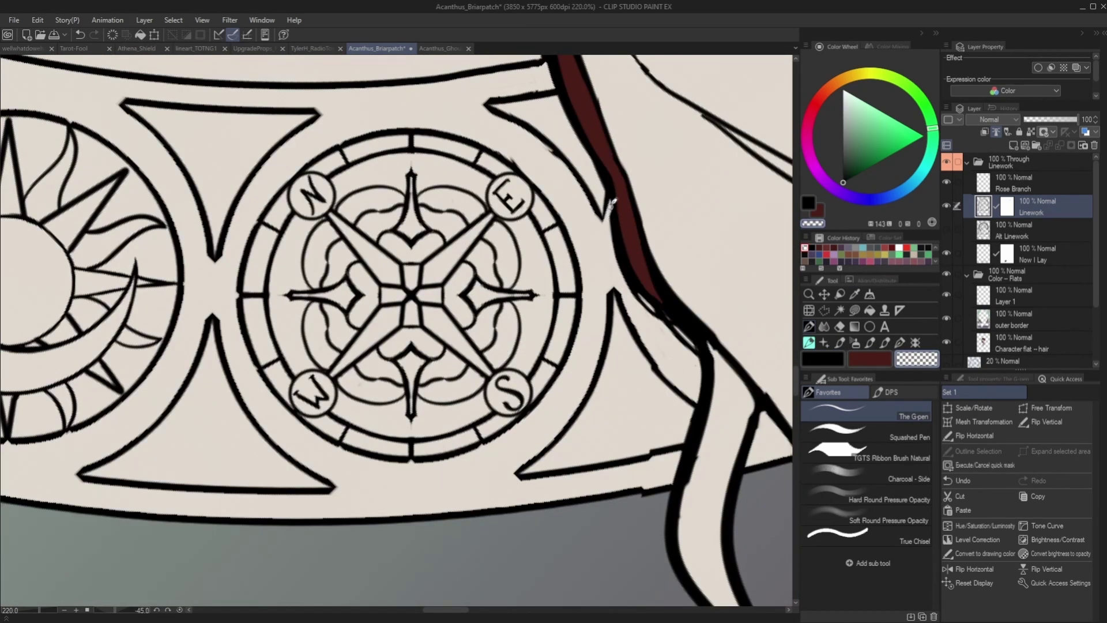
Step: Liquify the colour on the outer border layer to close the gap at the hooked notch of the side frame flourish
scroll(611, 197, down, 7)
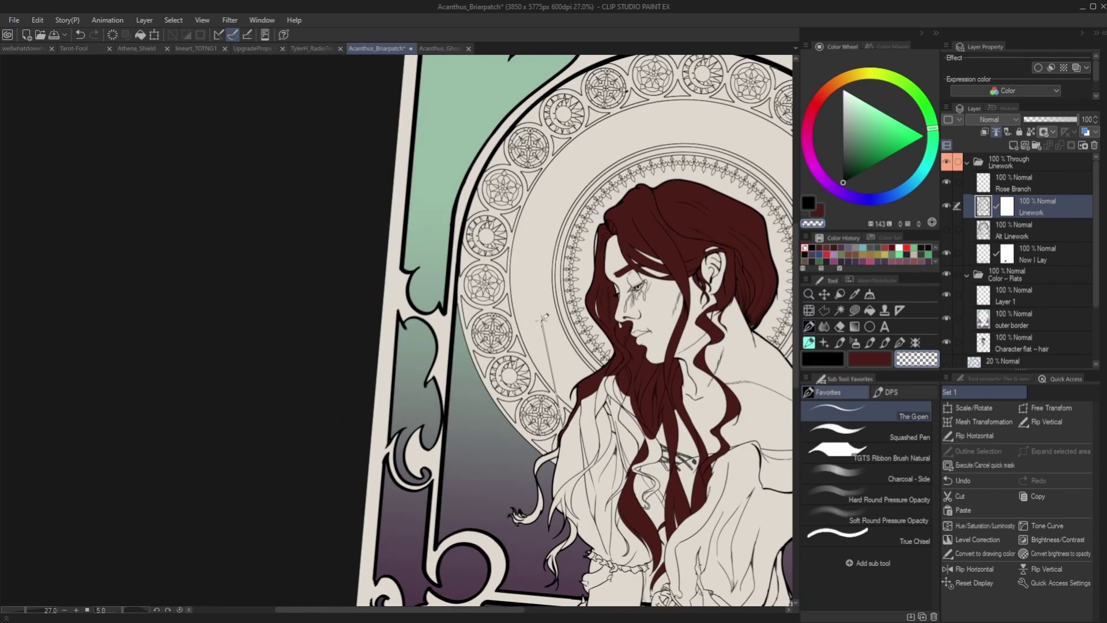
scroll(544, 317, up, 6)
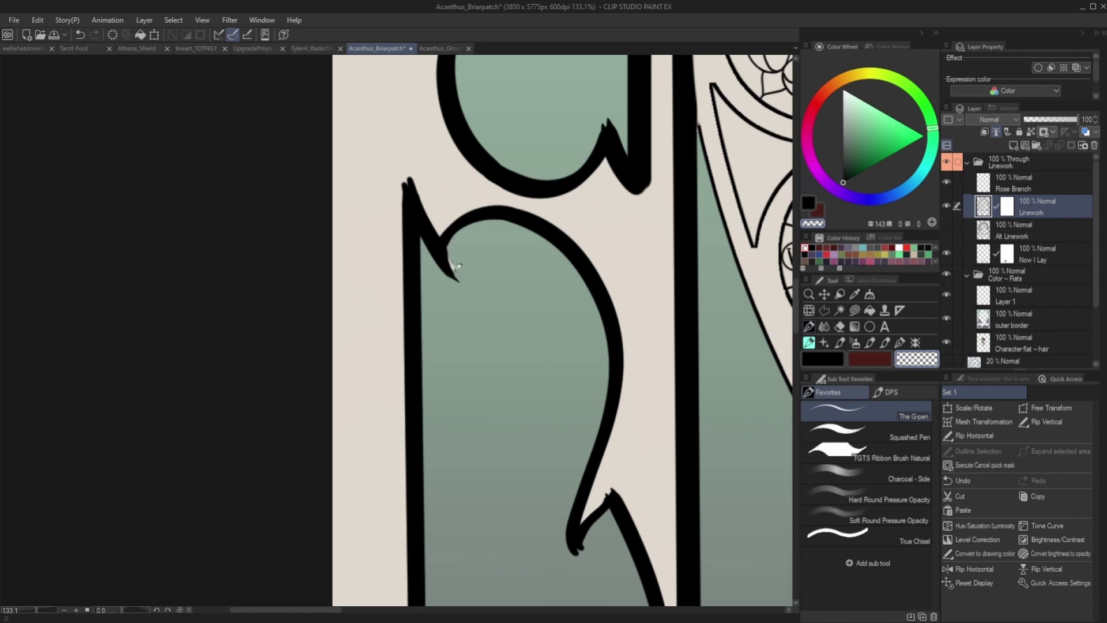
scroll(451, 254, up, 1)
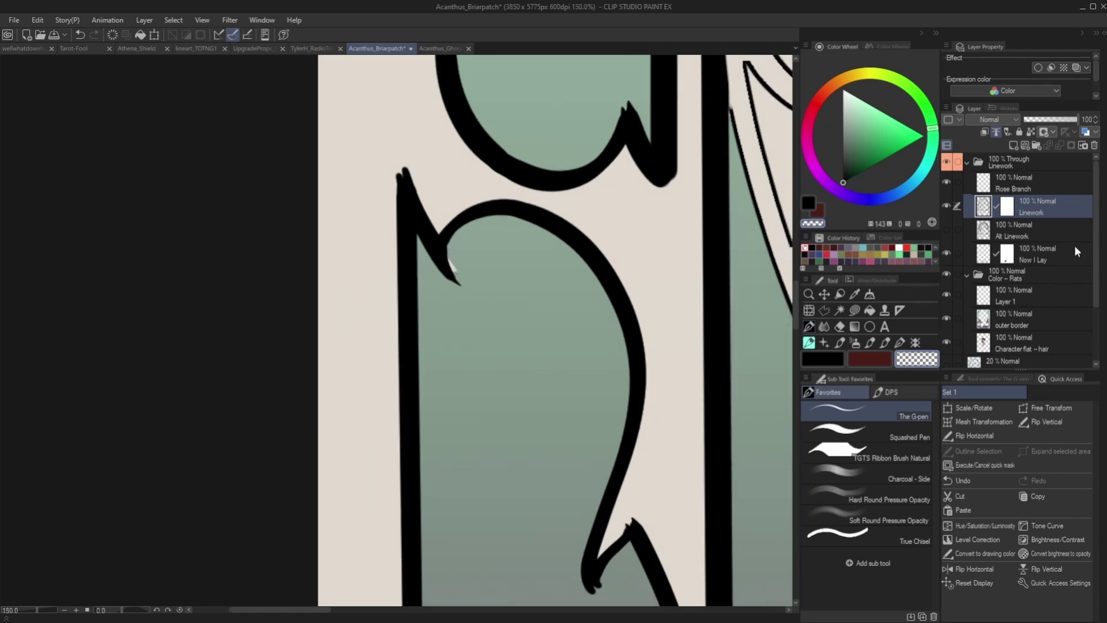
click(968, 163)
click(1012, 225)
click(809, 310)
drag(456, 268, 440, 287)
scroll(459, 343, down, 8)
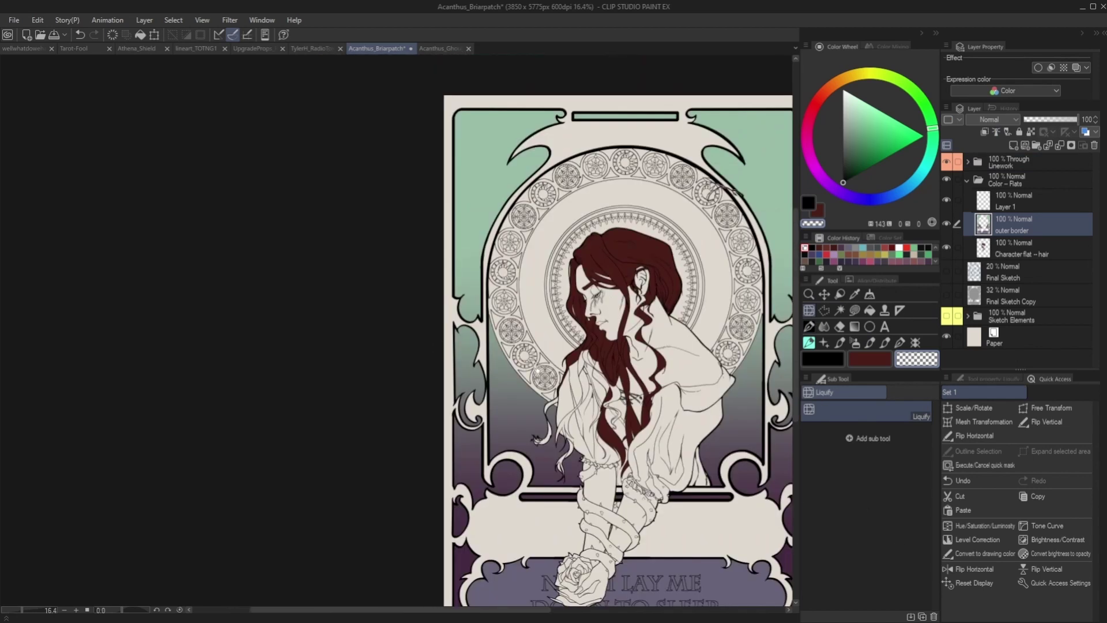
scroll(611, 358, down, 1)
drag(617, 357, 514, 357)
scroll(516, 358, up, 2)
scroll(516, 358, down, 2)
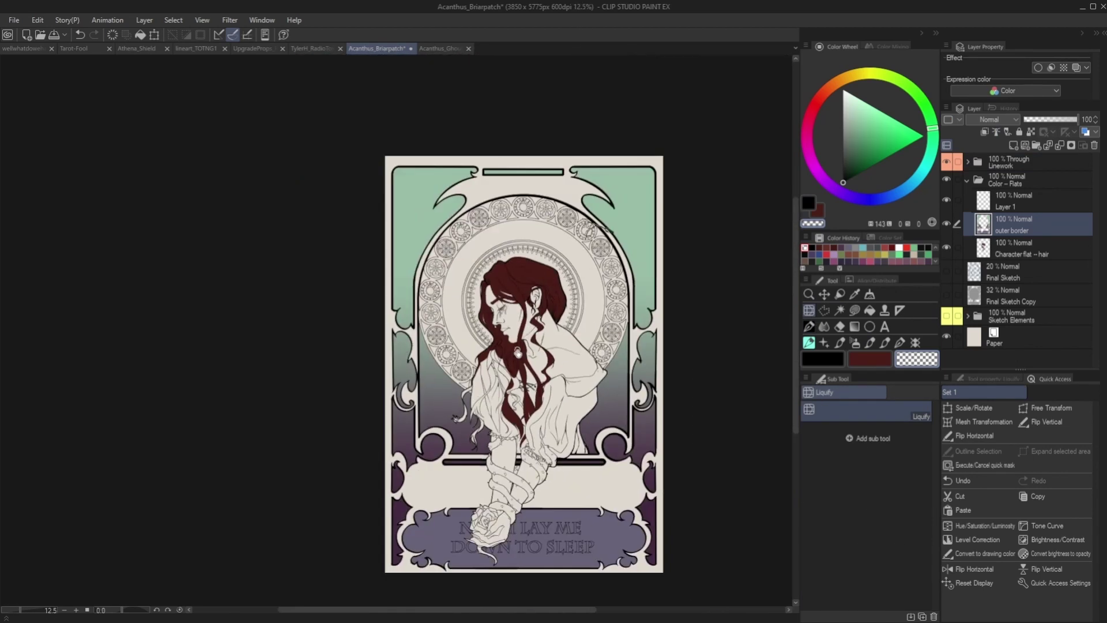
Step: Lasso-fill the hair ends at the top of the near sleeve with dark red on the Character flat – hair layer
scroll(490, 367, up, 3)
click(870, 359)
click(1020, 248)
click(854, 310)
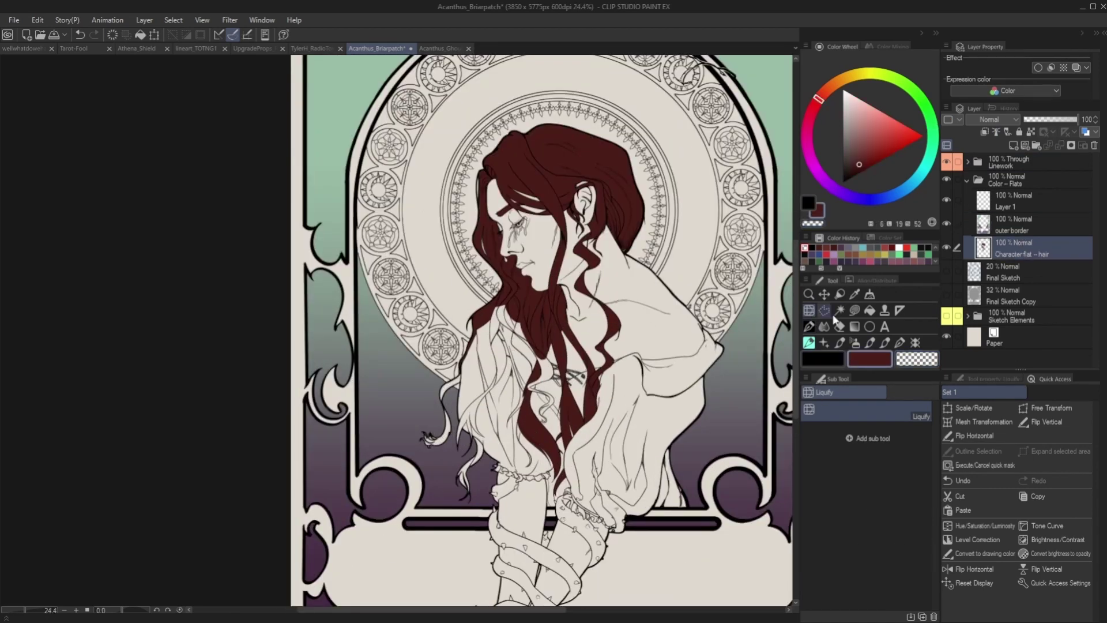
scroll(475, 286, up, 3)
scroll(475, 285, up, 1)
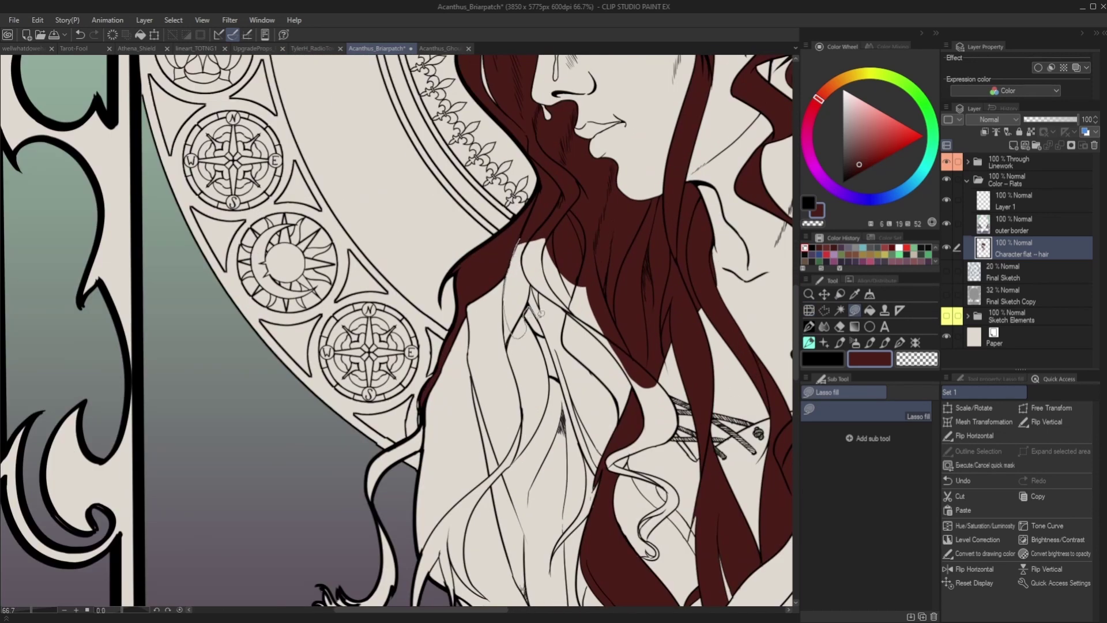
drag(573, 297, 519, 218)
scroll(519, 219, down, 1)
scroll(507, 230, up, 2)
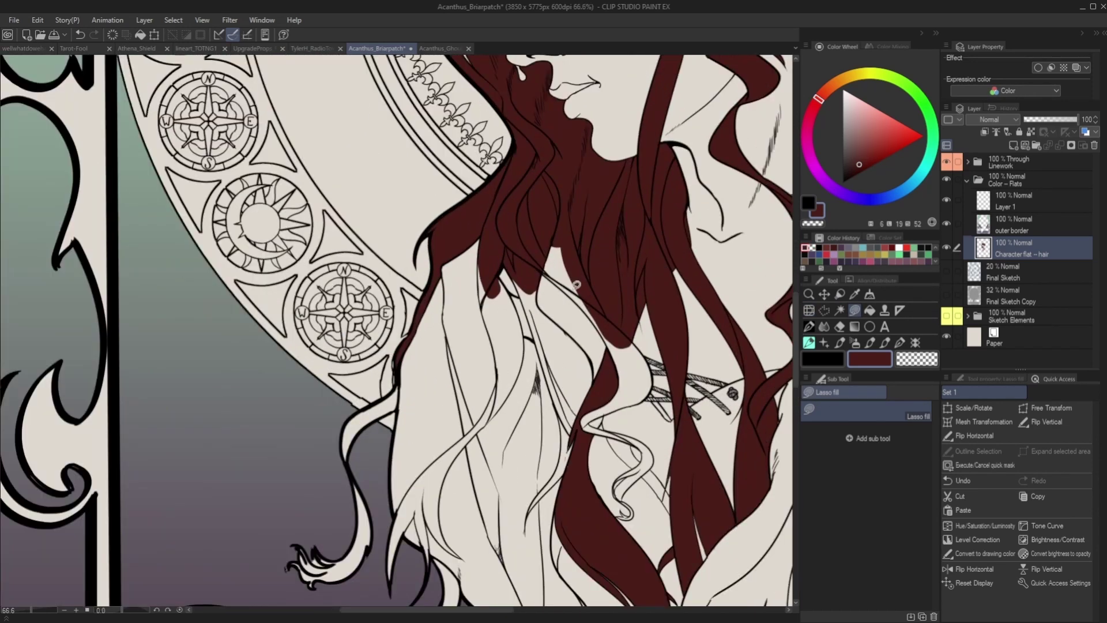
Step: Lasso-fill the strands joining the central front lock, down to the thin pointed strand over the sleeve, with dark red
scroll(490, 246, up, 1)
mouse_move(587, 412)
mouse_down()
mouse_move(530, 245)
mouse_move(580, 388)
mouse_move(618, 432)
mouse_up()
scroll(529, 180, down, 3)
scroll(524, 213, up, 5)
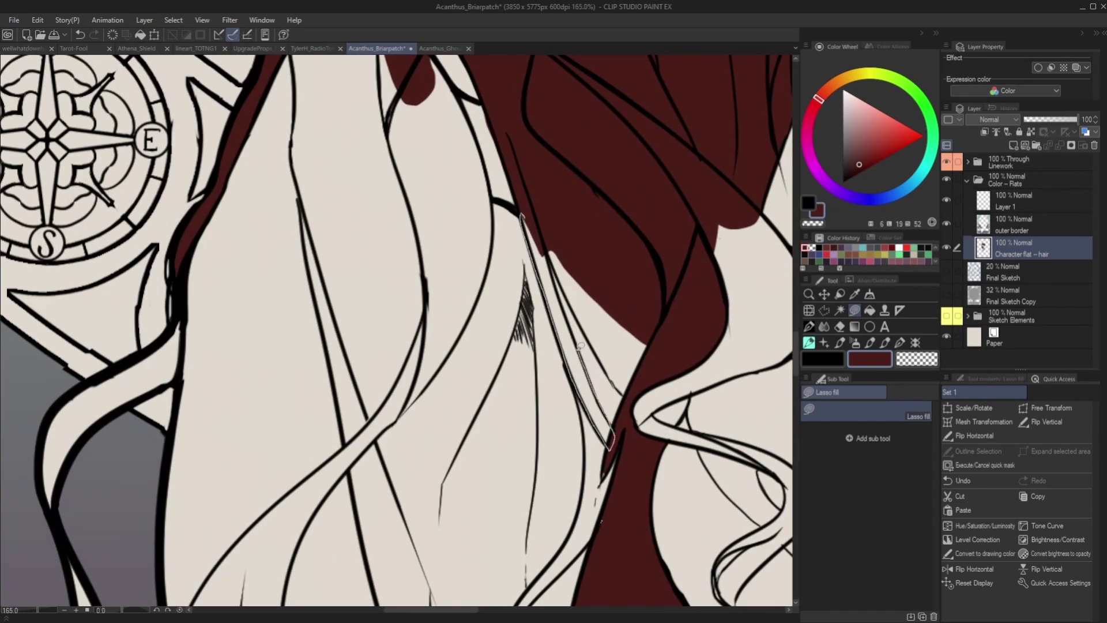
mouse_move(578, 340)
mouse_down()
mouse_move(549, 239)
mouse_move(647, 279)
mouse_up()
scroll(647, 279, down, 1)
drag(604, 190, 641, 391)
drag(637, 336, 635, 340)
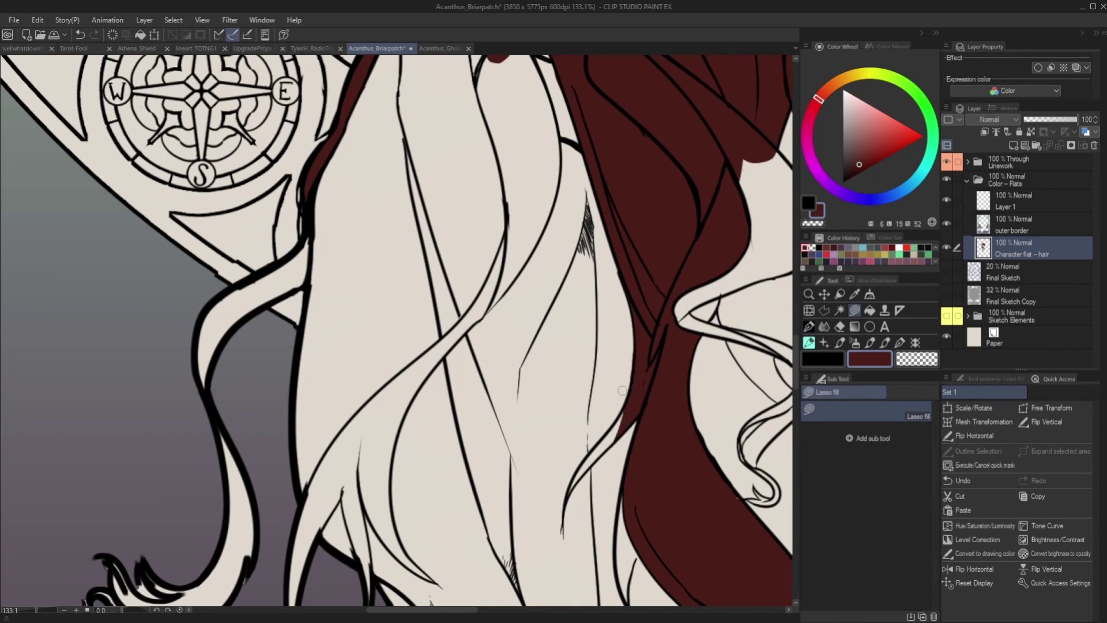
drag(571, 491, 600, 440)
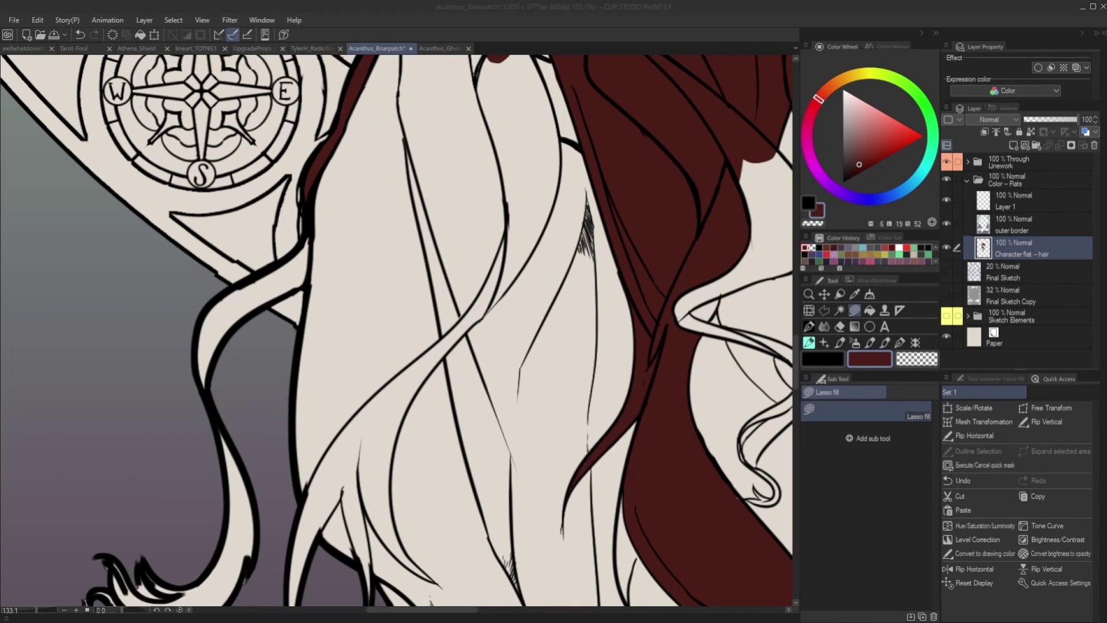
Step: Lasso-fill the thin strand below the front lock and its curved tip above the sleeve ruffle with dark red
scroll(562, 310, down, 7)
scroll(614, 454, up, 4)
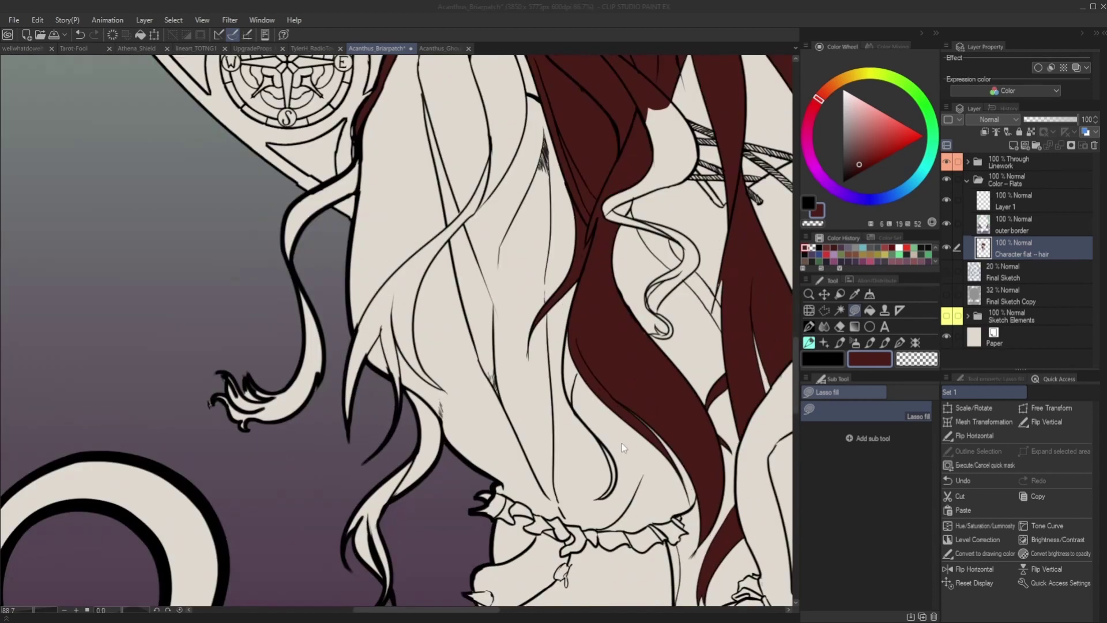
click(809, 326)
scroll(640, 346, up, 4)
click(855, 310)
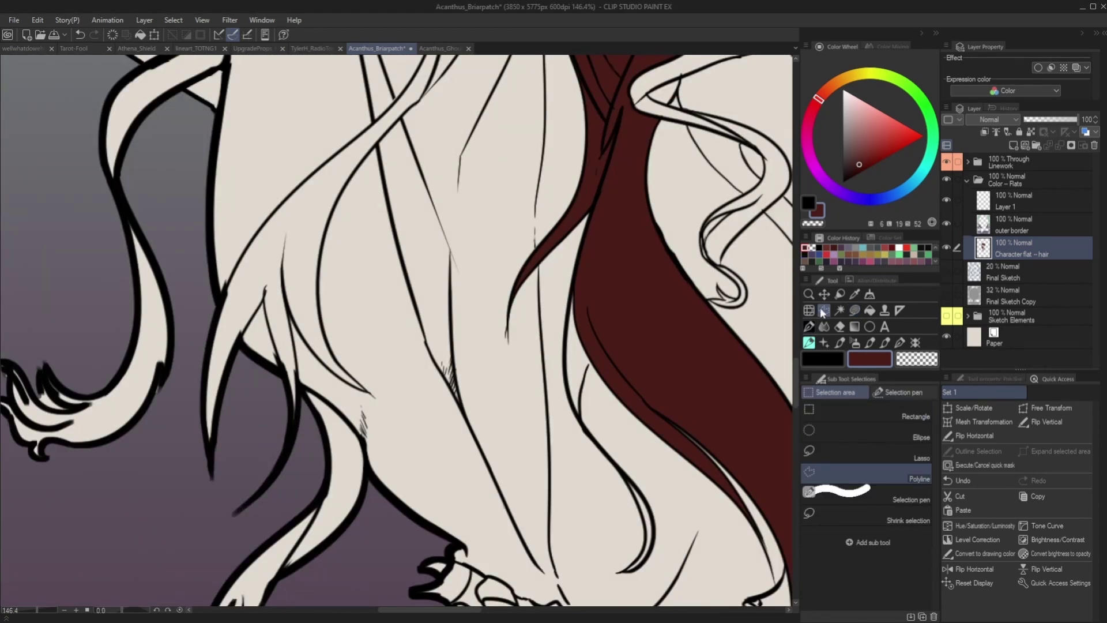
drag(578, 409, 588, 368)
scroll(623, 299, down, 5)
scroll(627, 398, up, 8)
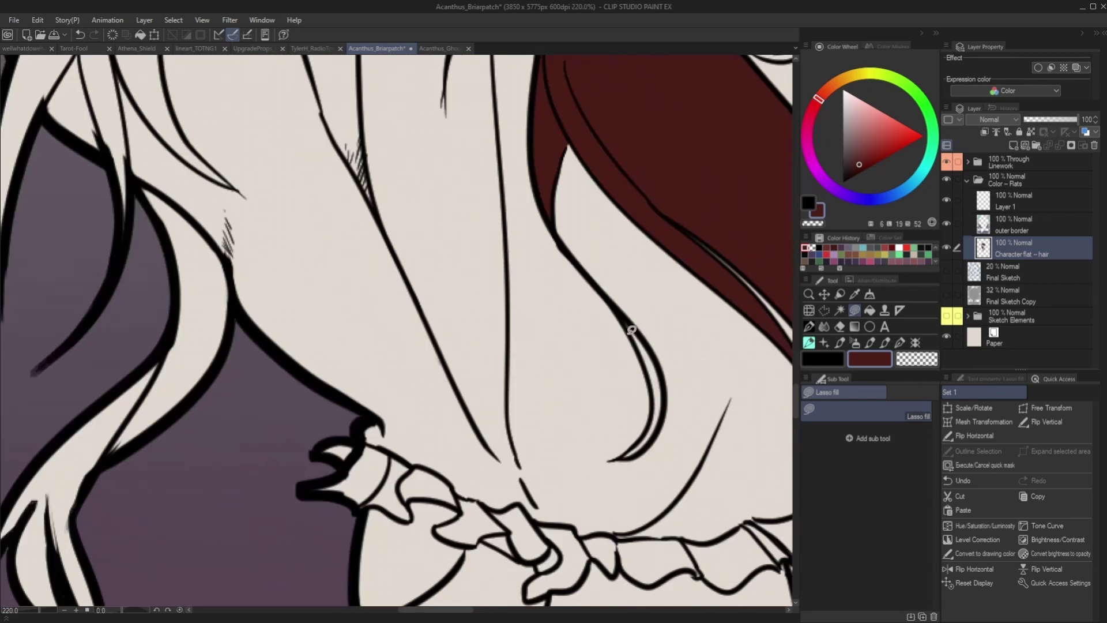
mouse_move(628, 329)
mouse_down()
mouse_move(650, 445)
mouse_move(653, 392)
mouse_up()
scroll(654, 390, down, 5)
scroll(637, 377, up, 5)
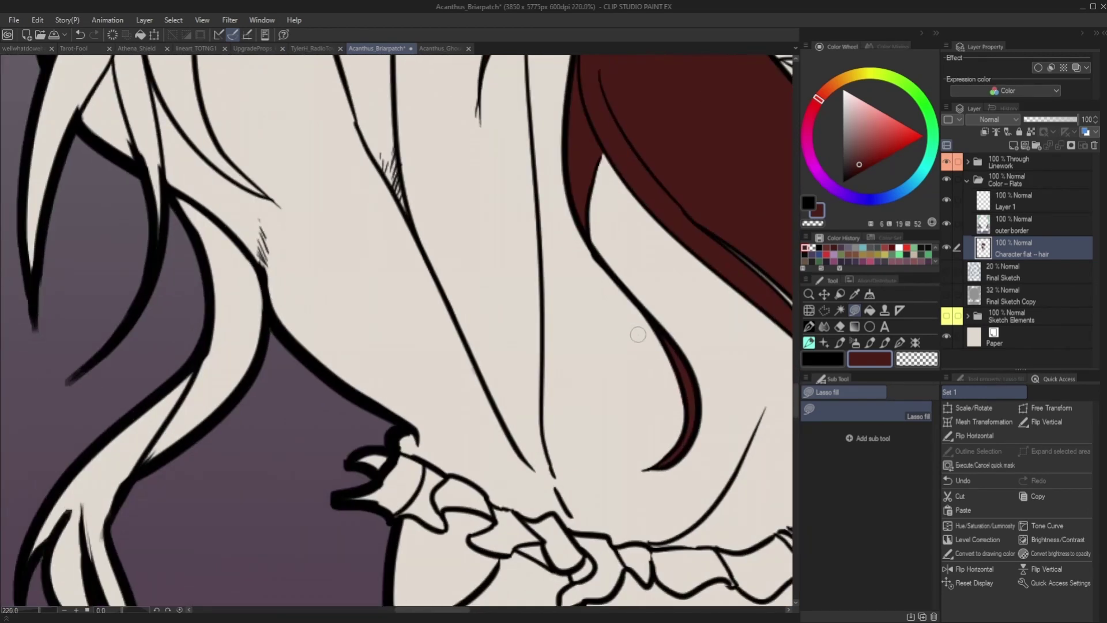
Step: Lasso-fill the remaining part of the rounded lock beside the corset laces with dark red
scroll(634, 334, down, 9)
scroll(554, 248, up, 5)
scroll(555, 213, up, 1)
mouse_move(555, 217)
mouse_down()
mouse_move(587, 266)
mouse_move(507, 253)
mouse_up()
drag(512, 344, 507, 287)
Step: Draw the missing strand outline between the rounded lock and the small curl with the black G-pen on the Linework layer
scroll(507, 271, down, 2)
click(967, 162)
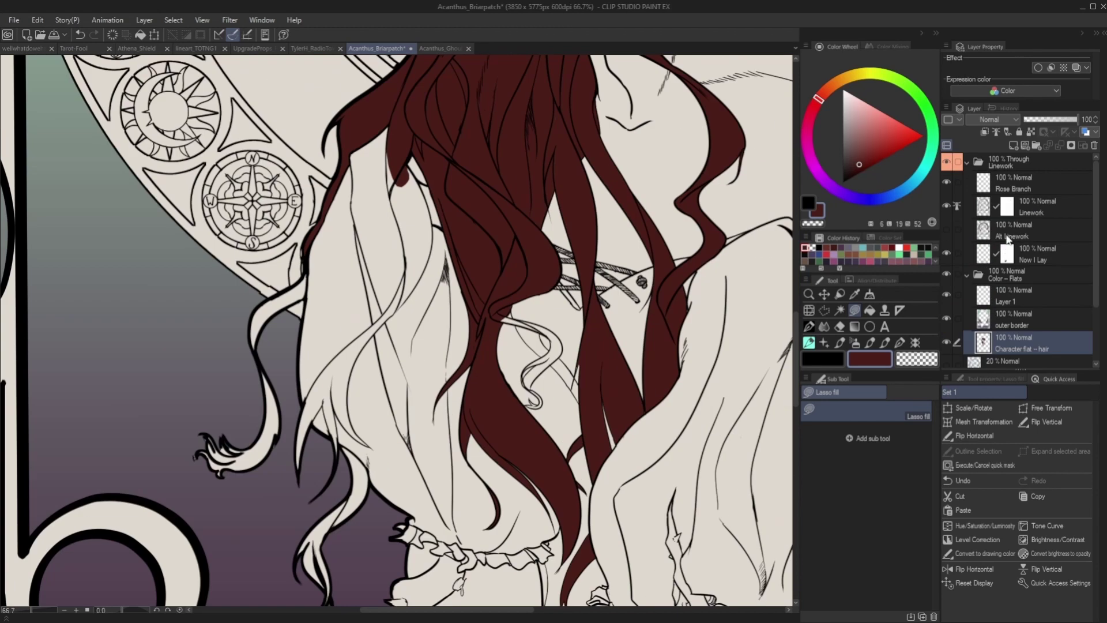
click(987, 211)
key(p)
scroll(525, 318, up, 5)
key(ctrl+z)
click(809, 359)
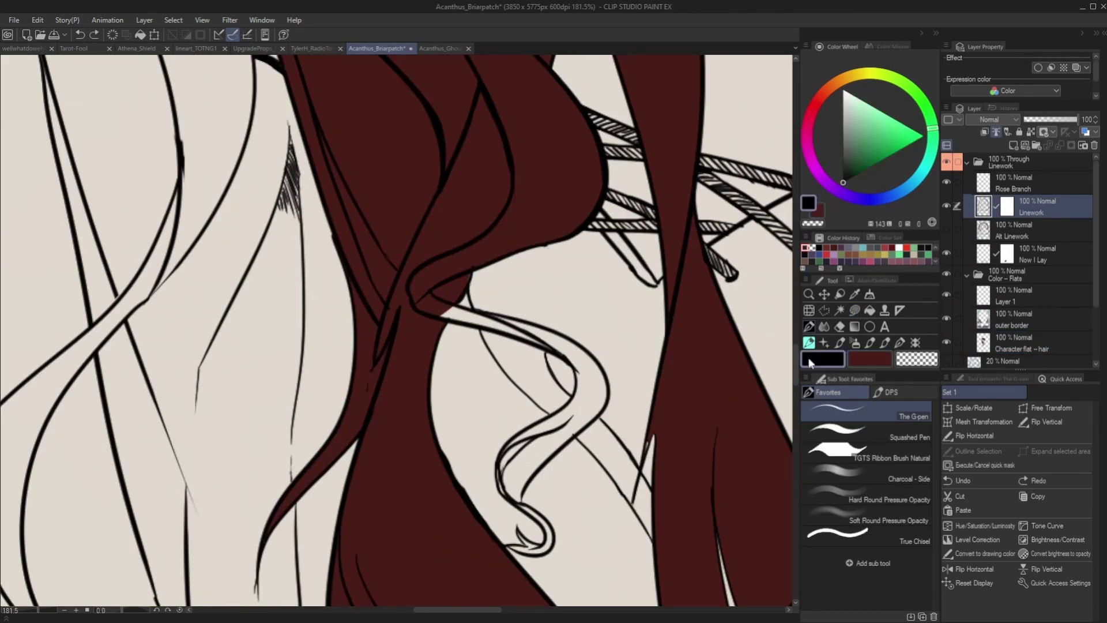
drag(548, 330, 546, 246)
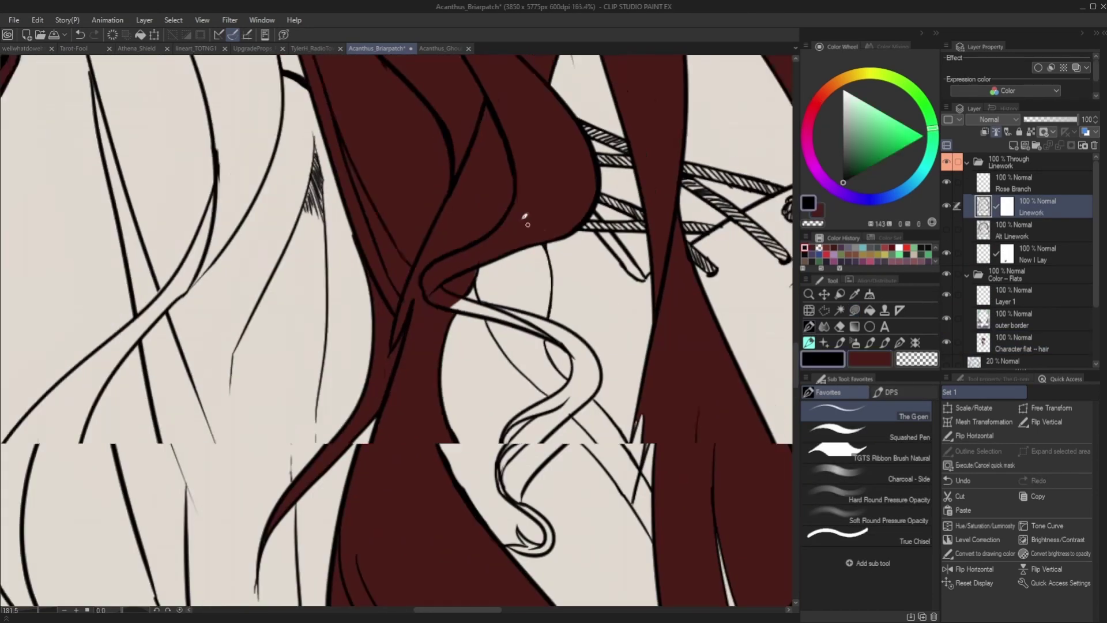
Step: Lasso-fill the strand behind the small curl and the curl's upper bend with dark red on Layer 1
scroll(484, 196, down, 2)
click(967, 162)
click(1014, 201)
click(868, 356)
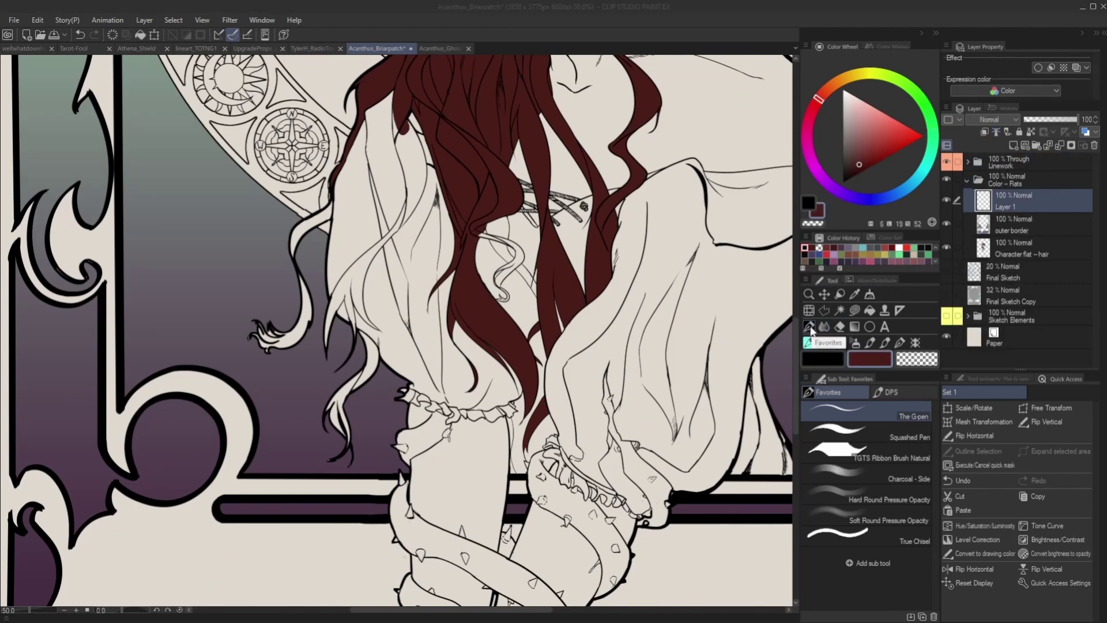
click(855, 310)
scroll(477, 205, up, 6)
mouse_move(478, 204)
mouse_down()
mouse_move(504, 215)
mouse_move(540, 140)
mouse_up()
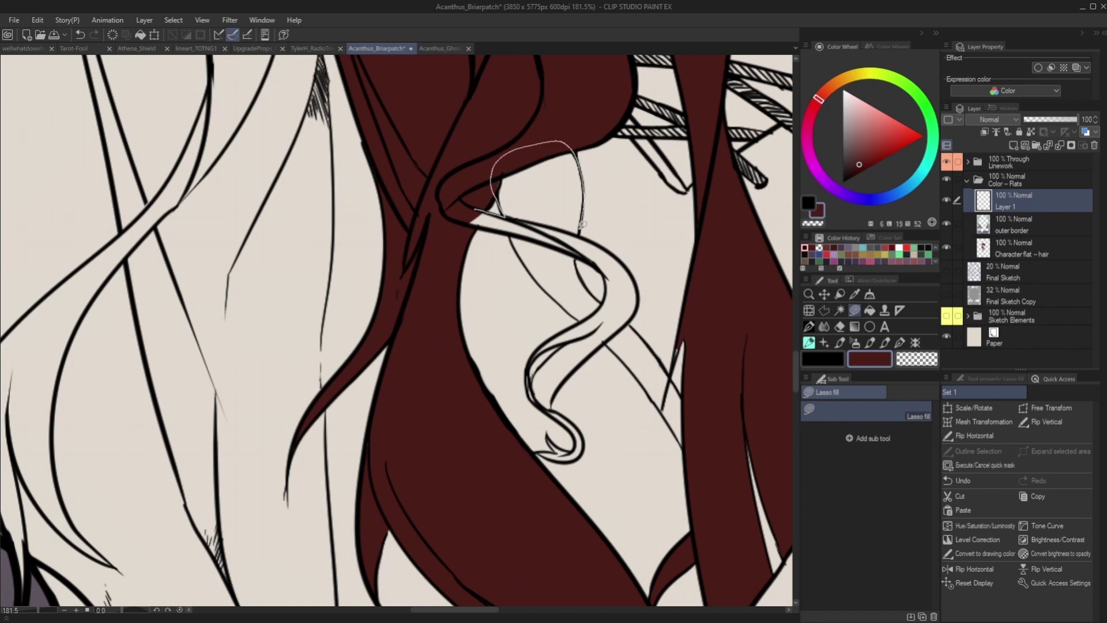
drag(532, 269, 457, 208)
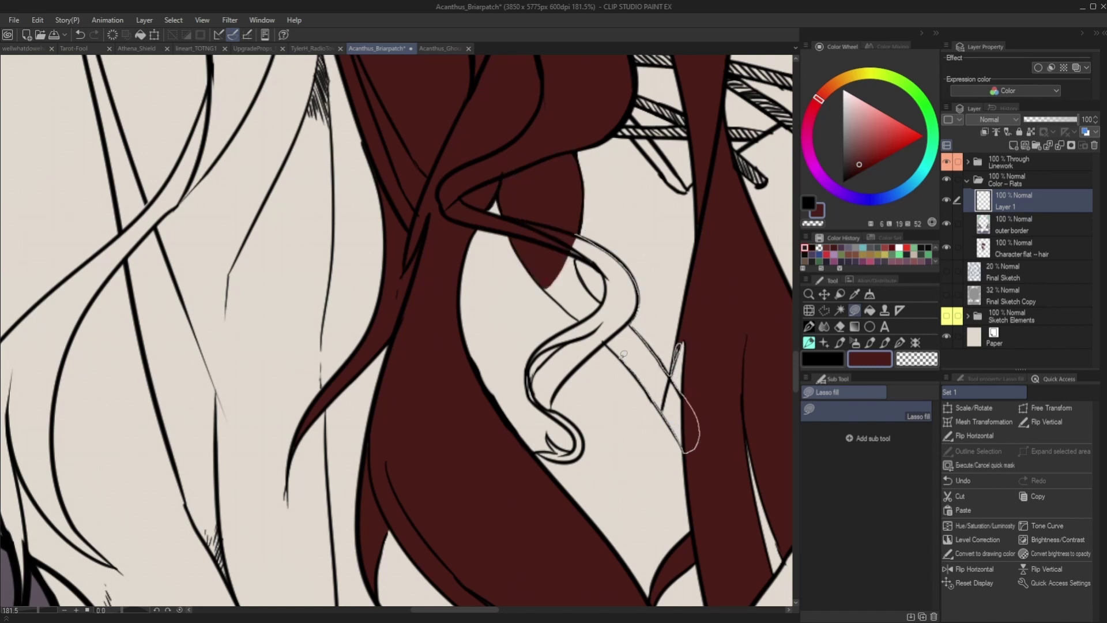
drag(616, 346, 612, 347)
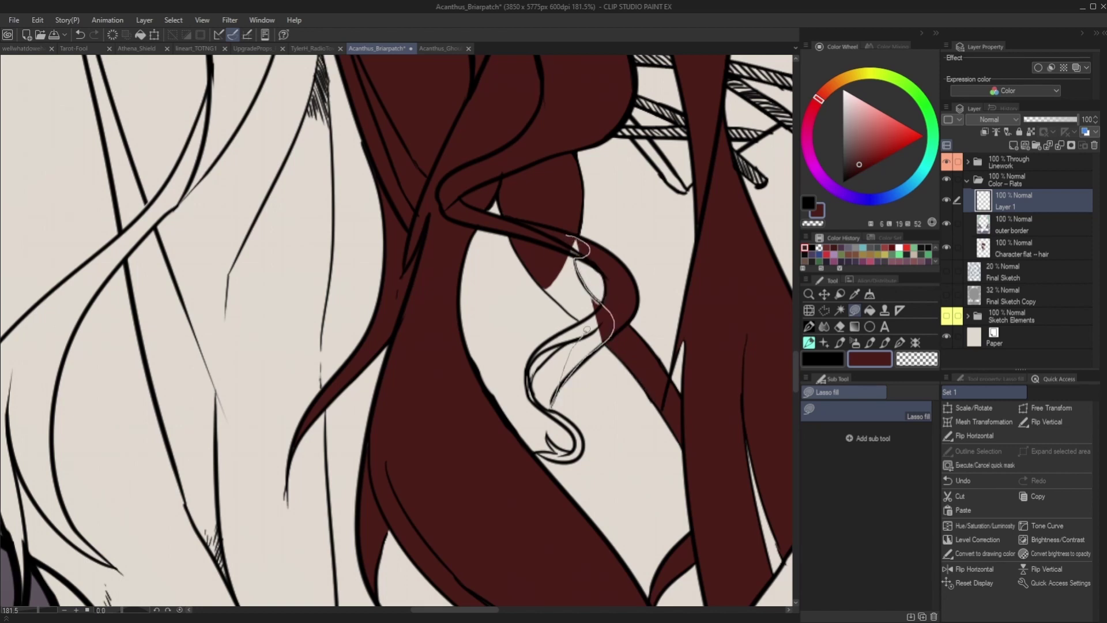
Step: Lasso-fill the rest of the small curl down to its hooked tip with dark red
drag(586, 329, 570, 237)
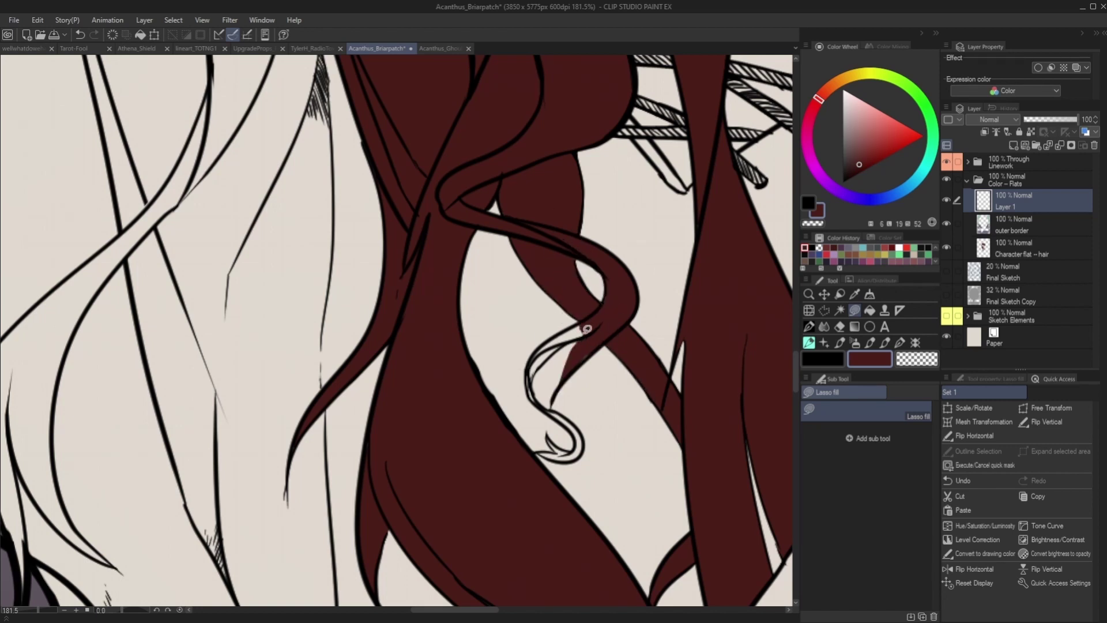
drag(552, 339, 610, 316)
mouse_move(552, 341)
mouse_down()
mouse_move(527, 375)
mouse_move(543, 351)
mouse_up()
drag(527, 387, 536, 399)
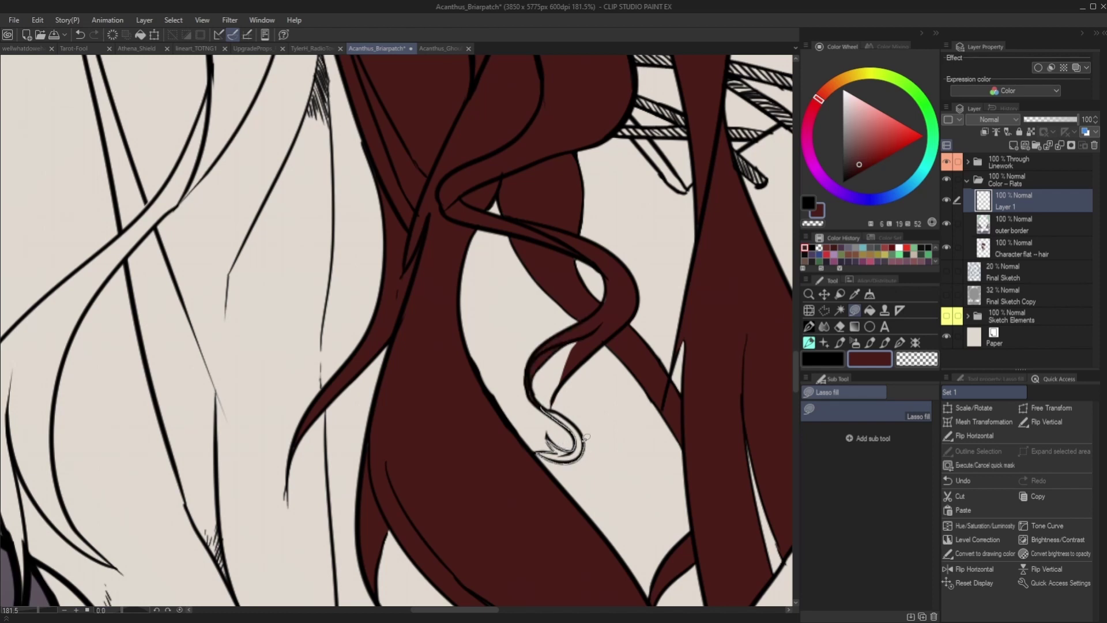
drag(585, 433, 550, 408)
Step: Lasso-fill the upper part of the long wavy lock lying over the near sleeve with dark red
scroll(536, 397, down, 5)
scroll(361, 385, up, 3)
drag(574, 167, 570, 153)
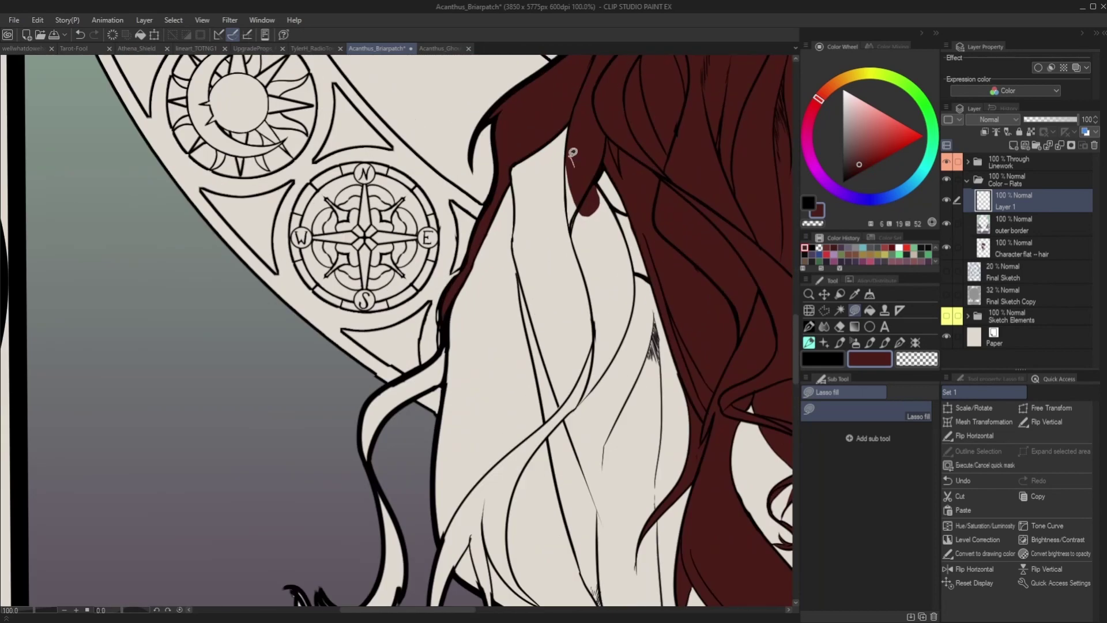
drag(587, 250, 623, 231)
scroll(601, 187, down, 3)
scroll(605, 189, up, 5)
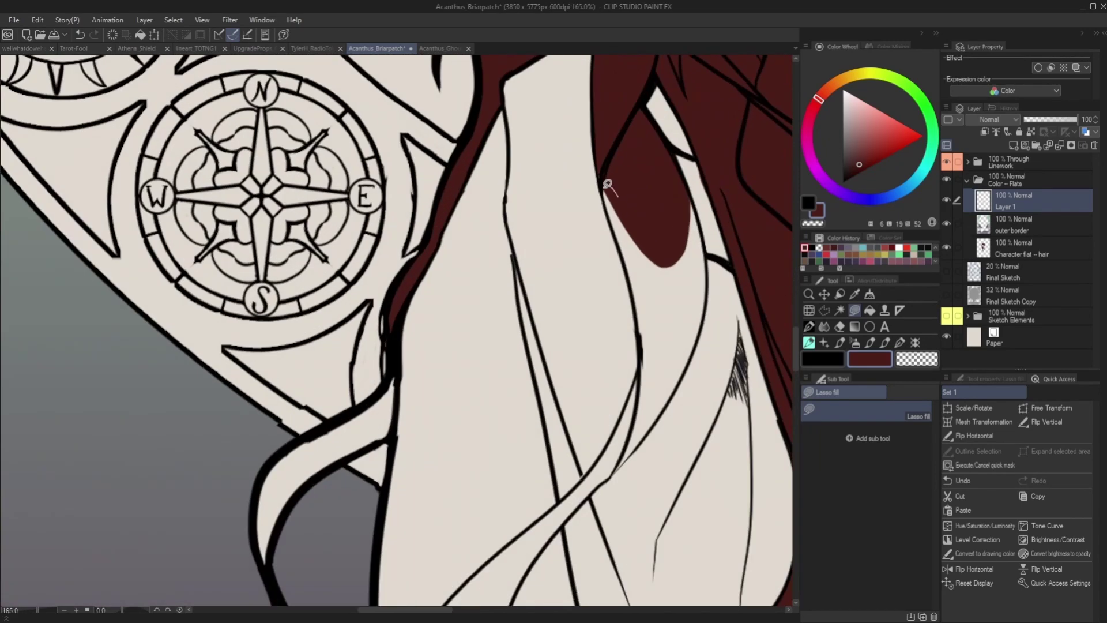
mouse_move(639, 330)
mouse_down()
mouse_move(709, 281)
mouse_move(685, 245)
mouse_up()
Step: Rotate the canvas and lasso-fill the loose lock flowing outside the sleeve with dark red, down toward its frayed tip
scroll(663, 251, down, 5)
key(minus)
key(minus)
key(minus)
key(minus)
key(minus)
key(minus)
key(minus)
key(minus)
key(minus)
key(minus)
scroll(487, 120, up, 1)
scroll(489, 117, up, 4)
mouse_move(538, 161)
mouse_down()
mouse_move(563, 327)
mouse_move(494, 261)
mouse_move(475, 102)
mouse_up()
scroll(476, 178, up, 1)
mouse_move(476, 178)
mouse_down()
mouse_move(657, 294)
mouse_move(605, 375)
mouse_move(517, 203)
mouse_move(555, 227)
mouse_move(516, 203)
mouse_up()
drag(633, 313, 613, 357)
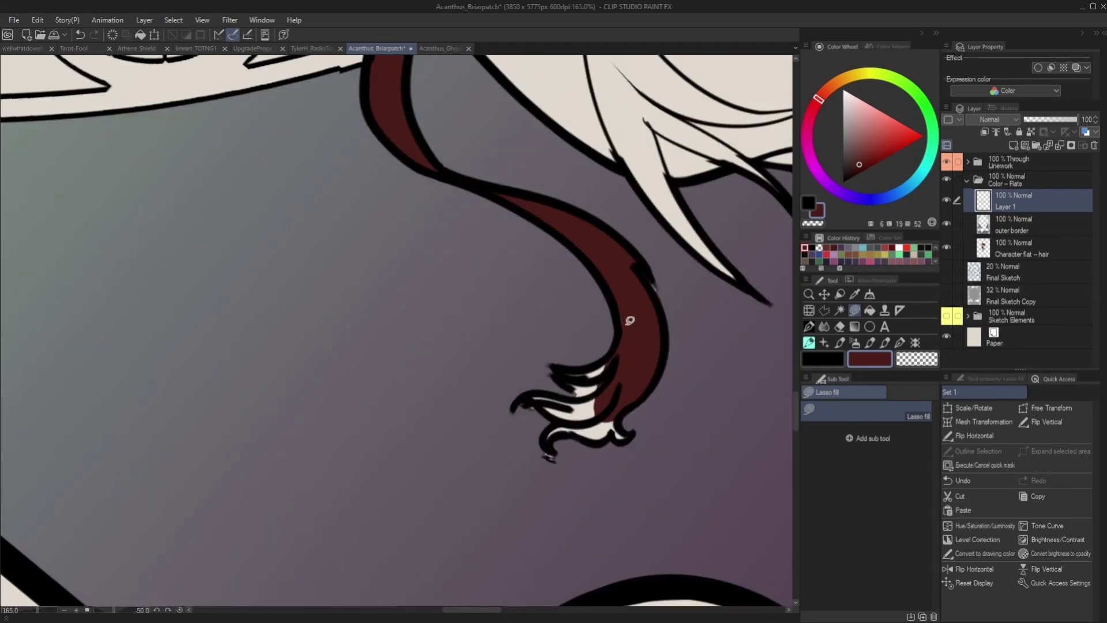
Step: Reset the canvas rotation and clean up the stray lines around the loose lock's frayed tip on the Linework layer
key(asciicircum)
key(asciicircum)
key(asciicircum)
key(asciicircum)
key(asciicircum)
key(asciicircum)
key(asciicircum)
key(asciicircum)
key(asciicircum)
key(asciicircum)
key(asciicircum)
scroll(556, 288, down, 4)
click(967, 161)
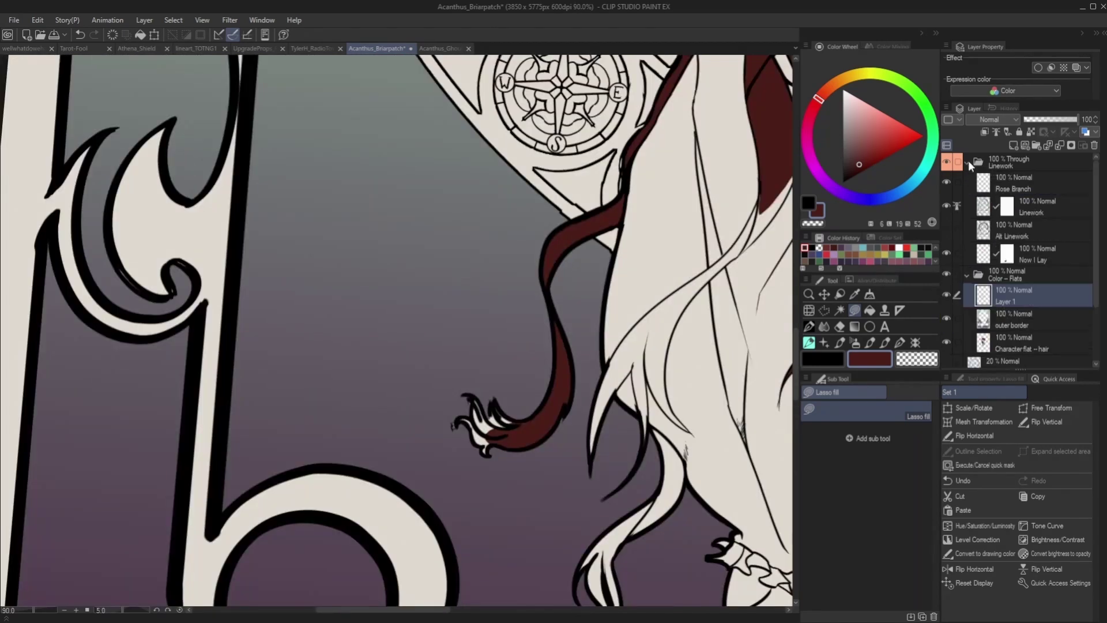
click(986, 207)
scroll(453, 390, up, 5)
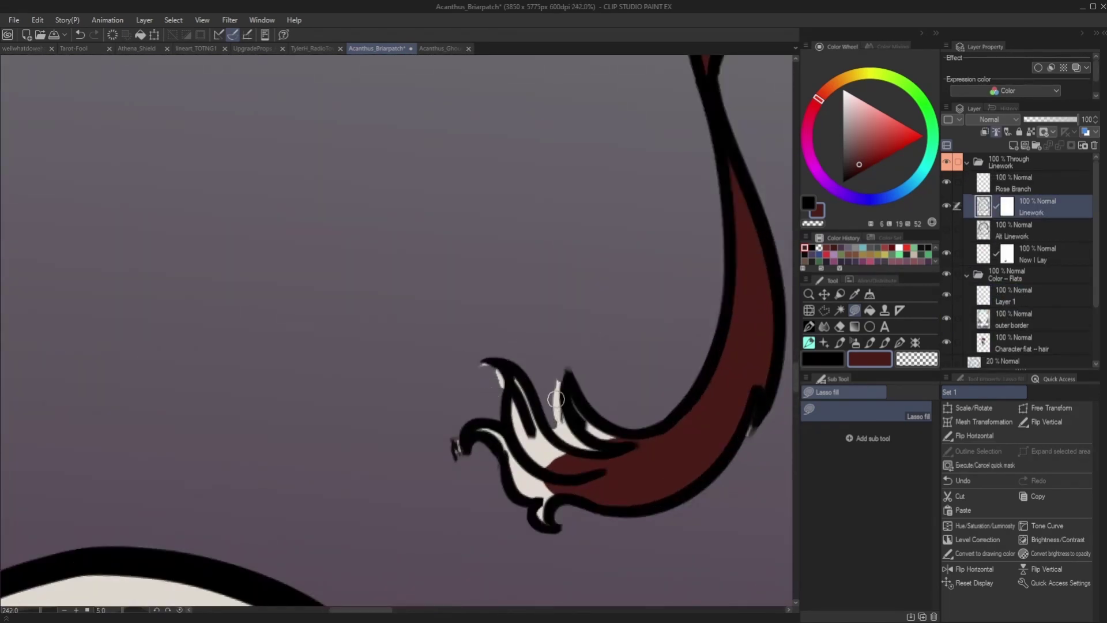
drag(574, 406, 580, 415)
drag(449, 431, 452, 459)
mouse_move(450, 414)
mouse_down()
mouse_move(453, 455)
mouse_move(458, 413)
mouse_move(490, 502)
mouse_up()
mouse_move(513, 420)
mouse_down()
mouse_move(539, 432)
mouse_move(572, 474)
mouse_up()
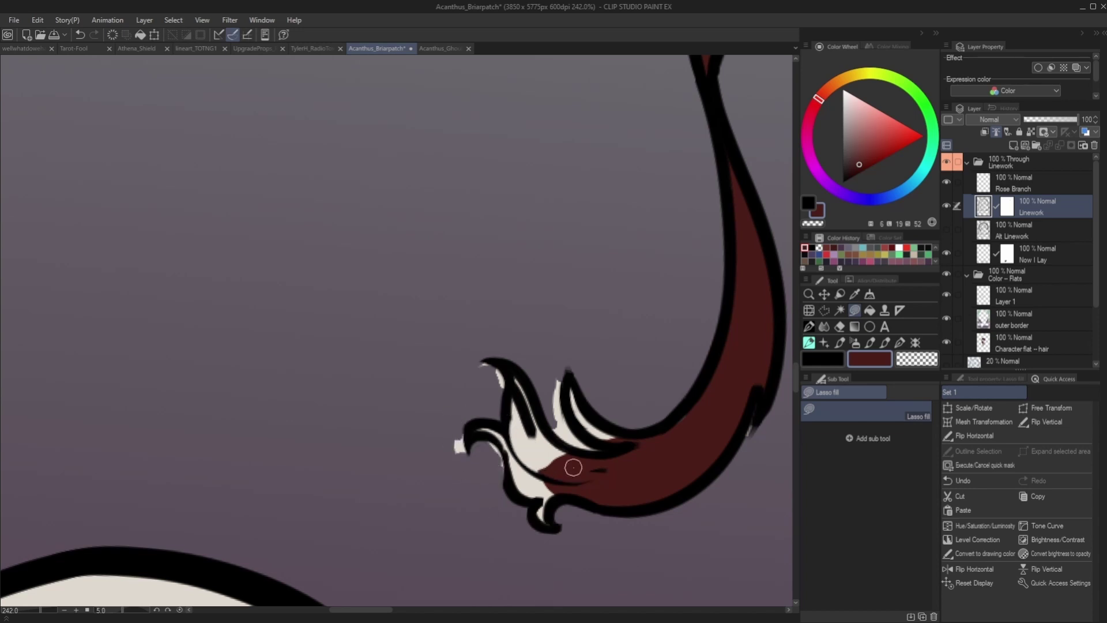
drag(606, 441, 666, 432)
drag(755, 413, 740, 445)
drag(755, 386, 740, 426)
scroll(640, 411, down, 5)
scroll(594, 421, up, 3)
Step: Liquify the background colour on the outer border layer to meet the outline of the loose lock's frayed tip
click(987, 320)
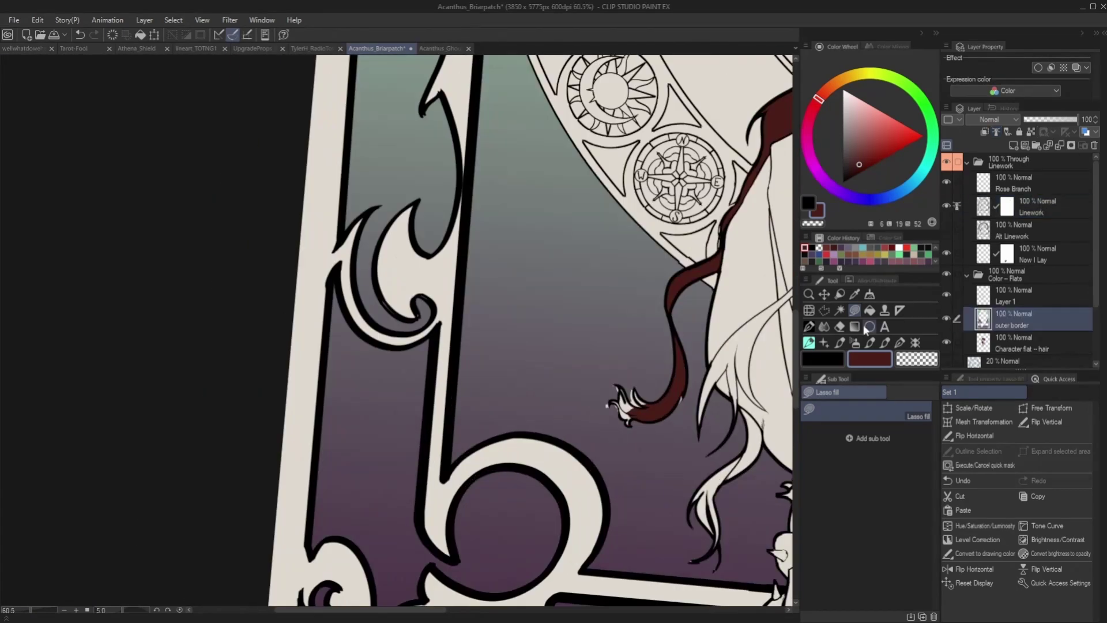
click(825, 311)
scroll(663, 398, up, 2)
key(j)
key(j)
mouse_move(556, 372)
mouse_down()
mouse_move(570, 382)
mouse_move(563, 338)
mouse_move(585, 328)
mouse_move(606, 369)
mouse_move(628, 383)
mouse_up()
mouse_move(606, 343)
mouse_down()
mouse_move(597, 351)
mouse_move(632, 349)
mouse_up()
drag(697, 369, 692, 362)
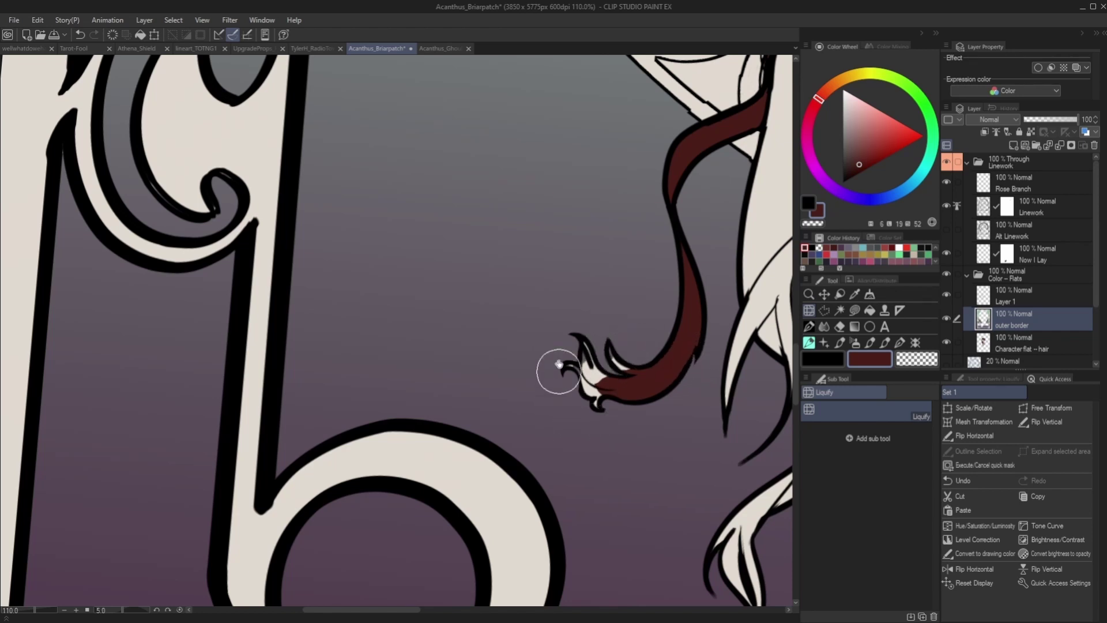
drag(553, 335, 562, 345)
Step: Clean up the stray line ends at the split tips of the lower hair lock on the Linework layer
scroll(559, 375, down, 12)
scroll(629, 429, up, 13)
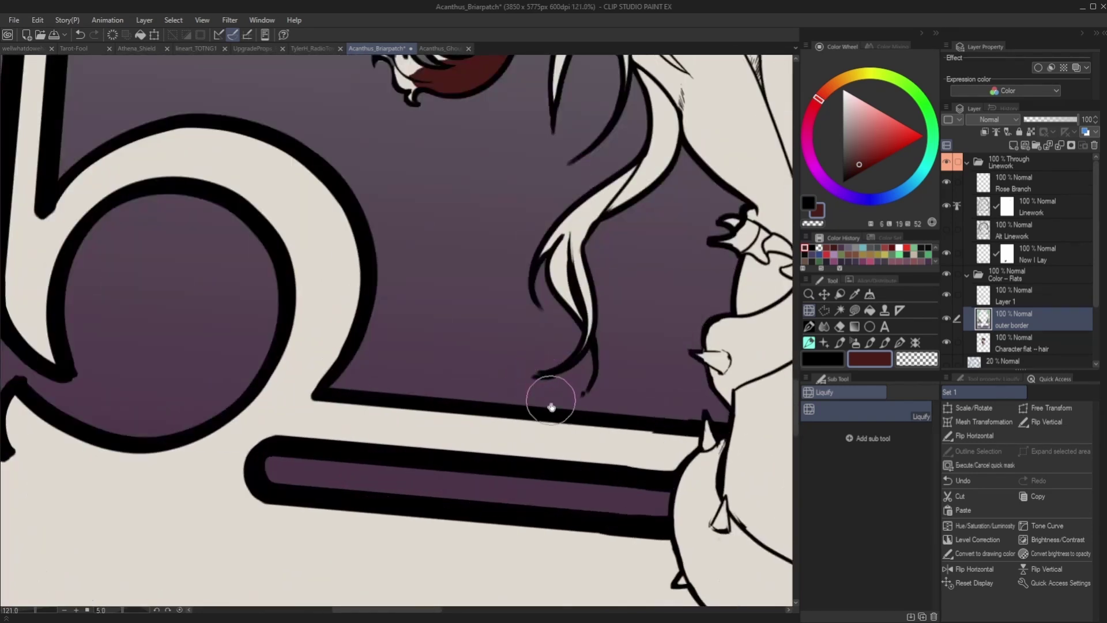
click(1010, 300)
click(986, 212)
key(p)
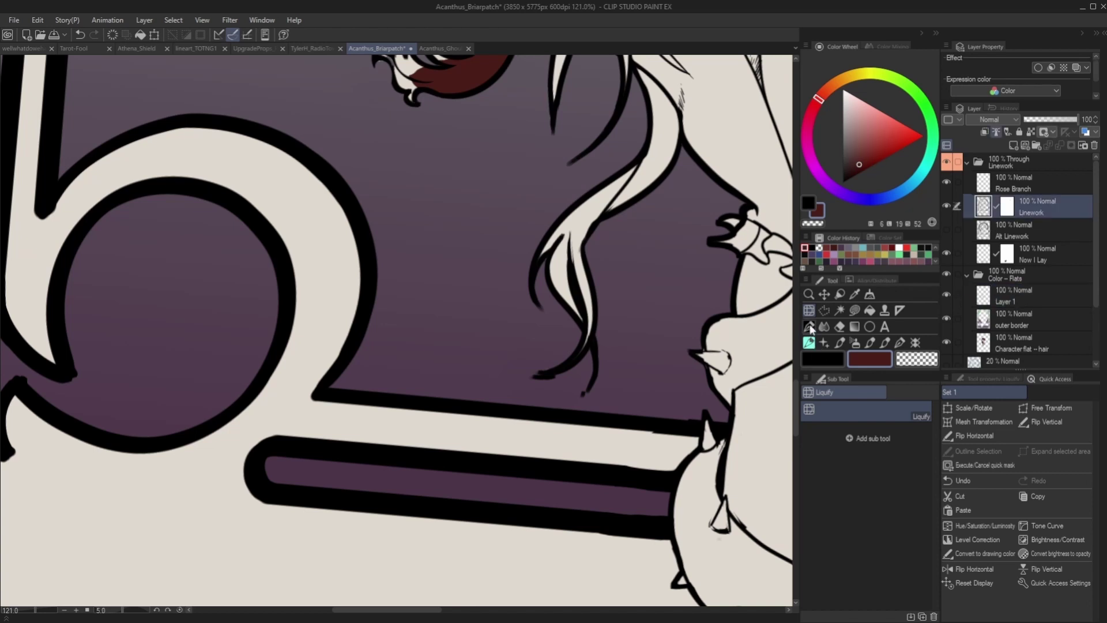
scroll(522, 357, up, 4)
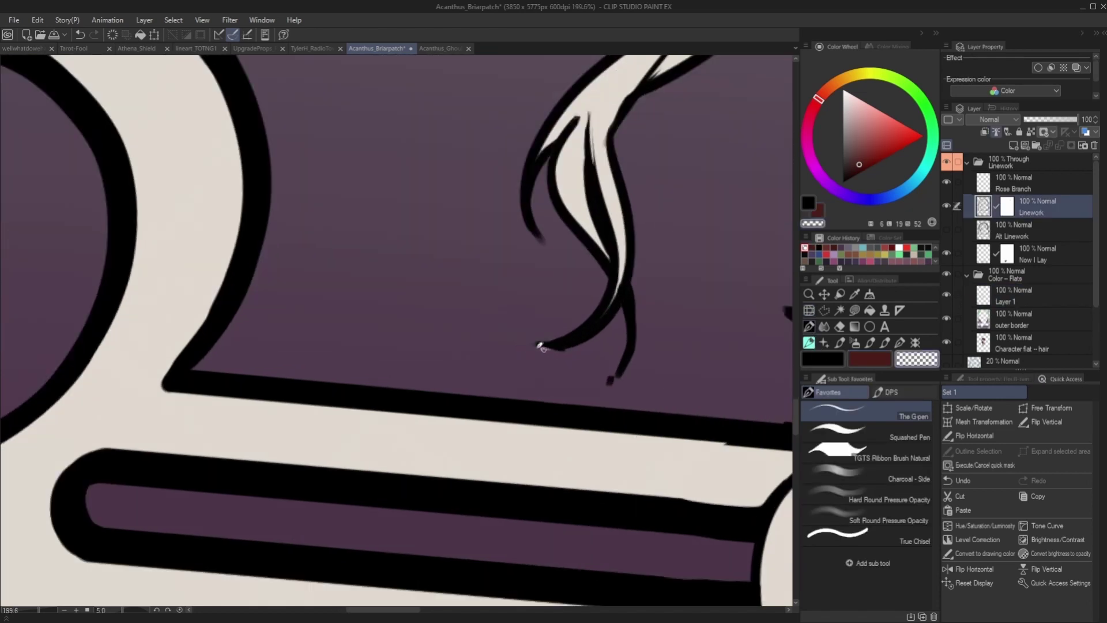
scroll(539, 346, up, 2)
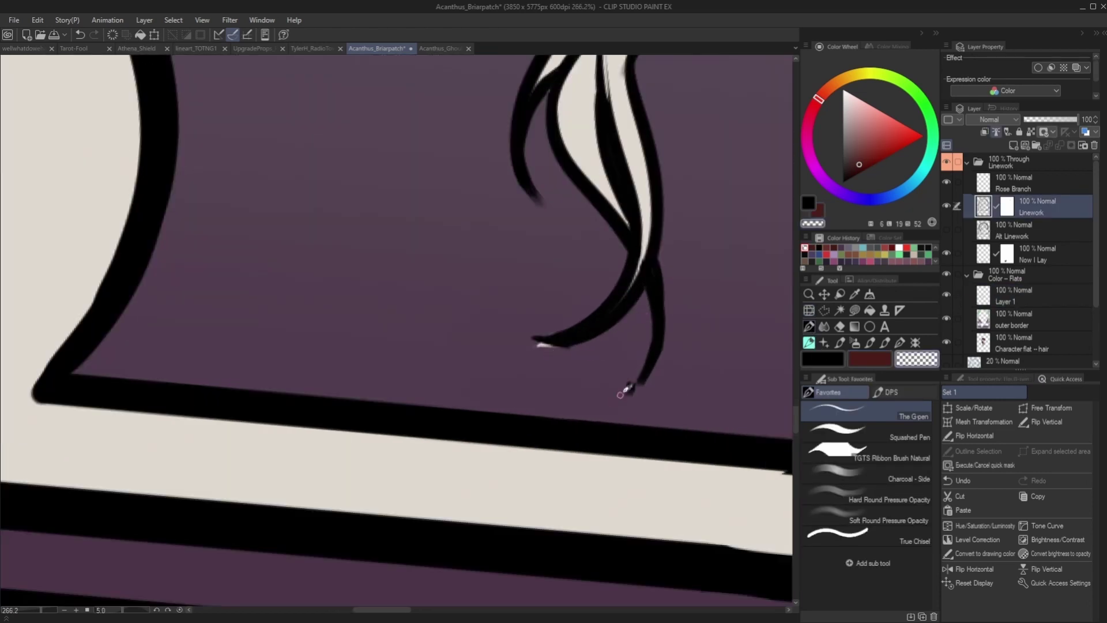
Step: Liquify the background colour on the outer border layer around the lower lock's tips, using a smaller brush after undoing the first push
scroll(668, 311, down, 6)
click(986, 318)
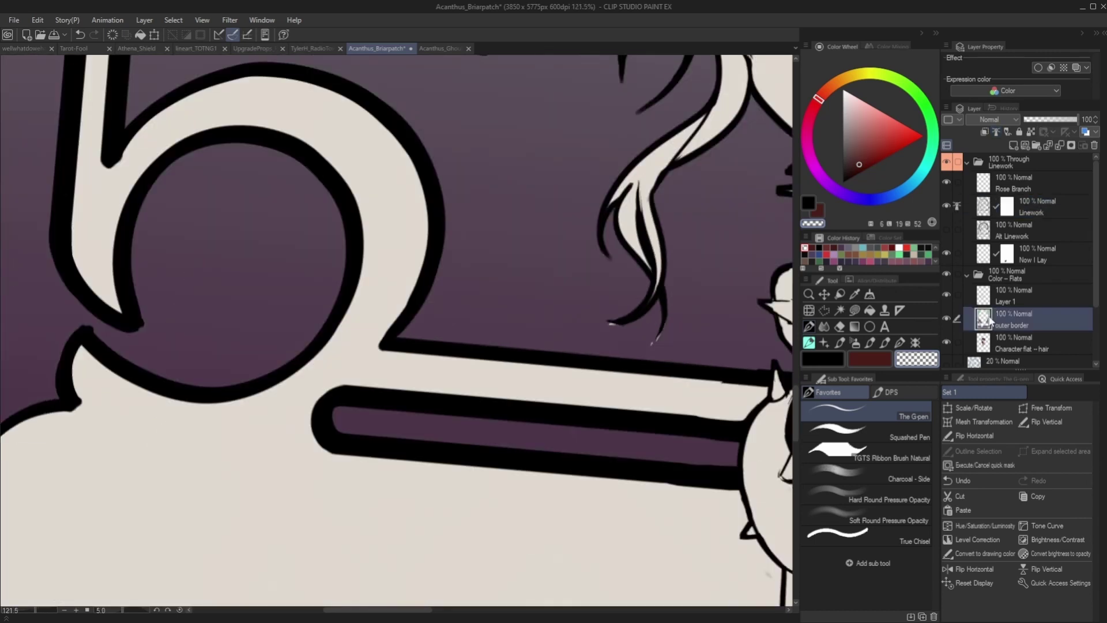
click(808, 310)
drag(646, 349, 660, 342)
key(ctrl+z)
key(bracketleft)
key(bracketleft)
key(bracketleft)
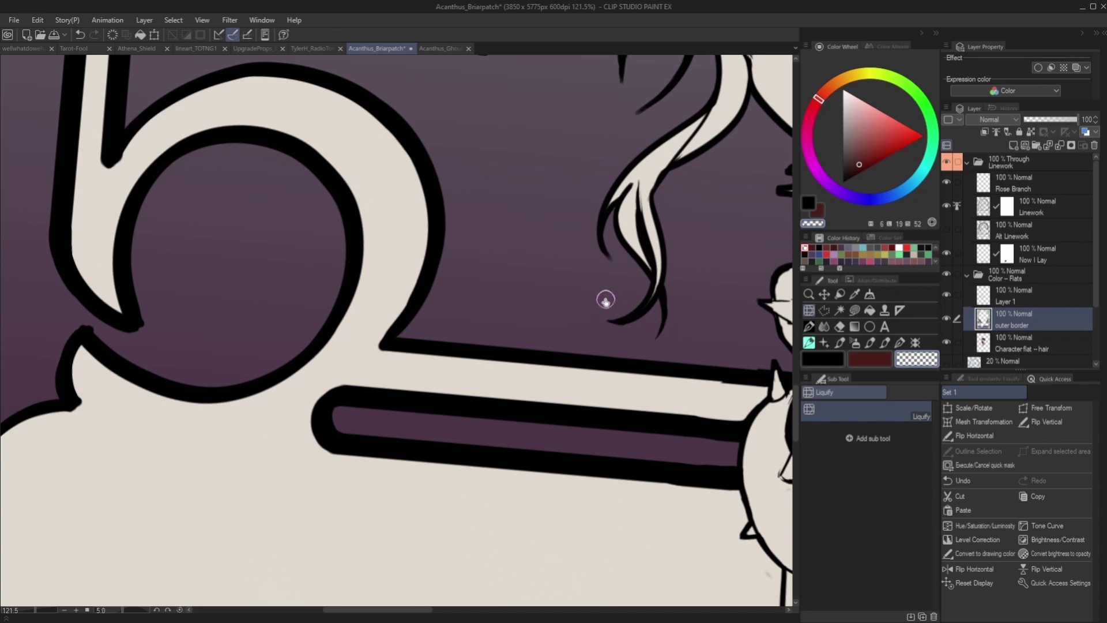
Step: Lasso-fill the loose lock's frayed tip with dark red and move the Character flat – hair layer above outer border
scroll(500, 363, down, 10)
scroll(499, 364, down, 5)
key(minus)
scroll(430, 381, up, 5)
click(991, 346)
click(869, 358)
click(855, 310)
scroll(455, 317, up, 10)
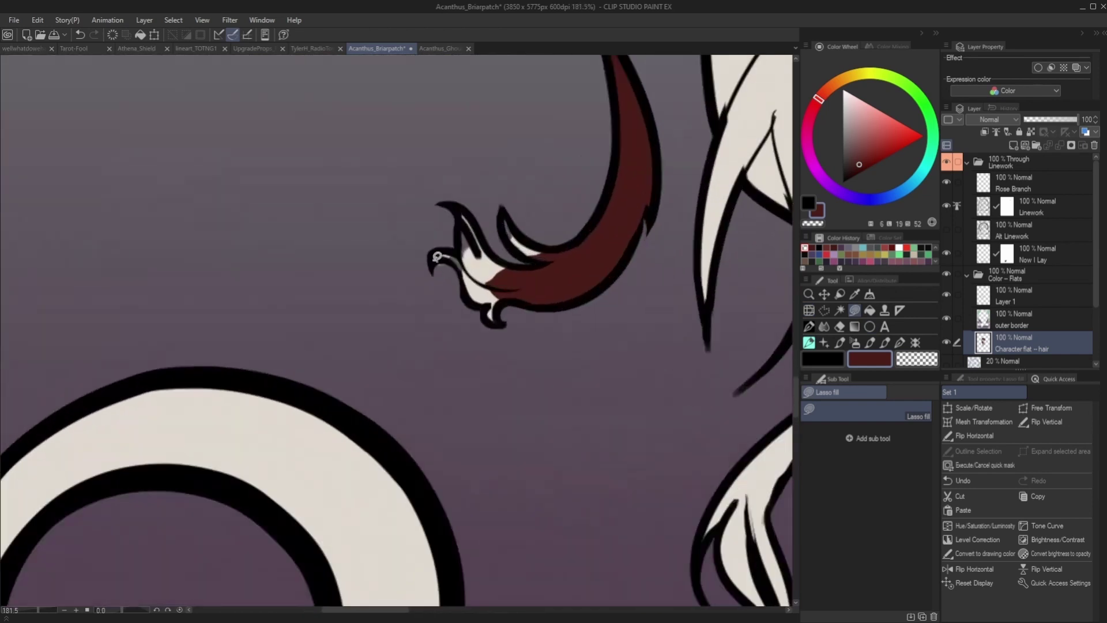
mouse_move(492, 247)
mouse_down()
mouse_move(484, 314)
mouse_move(443, 239)
mouse_up()
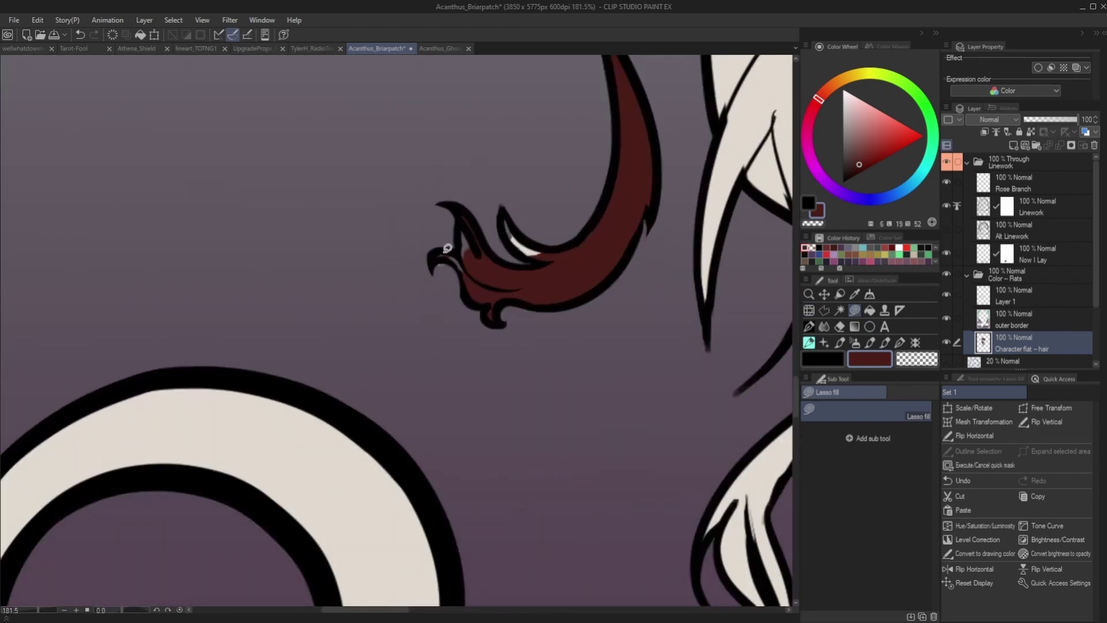
drag(1017, 346, 1017, 308)
mouse_move(536, 257)
mouse_down()
mouse_move(503, 213)
mouse_move(535, 254)
mouse_up()
Step: Lasso-fill the narrowing end of the wavy lock over the near sleeve with dark red, rotating the canvas to follow it
scroll(450, 265, down, 12)
scroll(429, 231, up, 4)
scroll(454, 135, up, 3)
scroll(451, 212, up, 1)
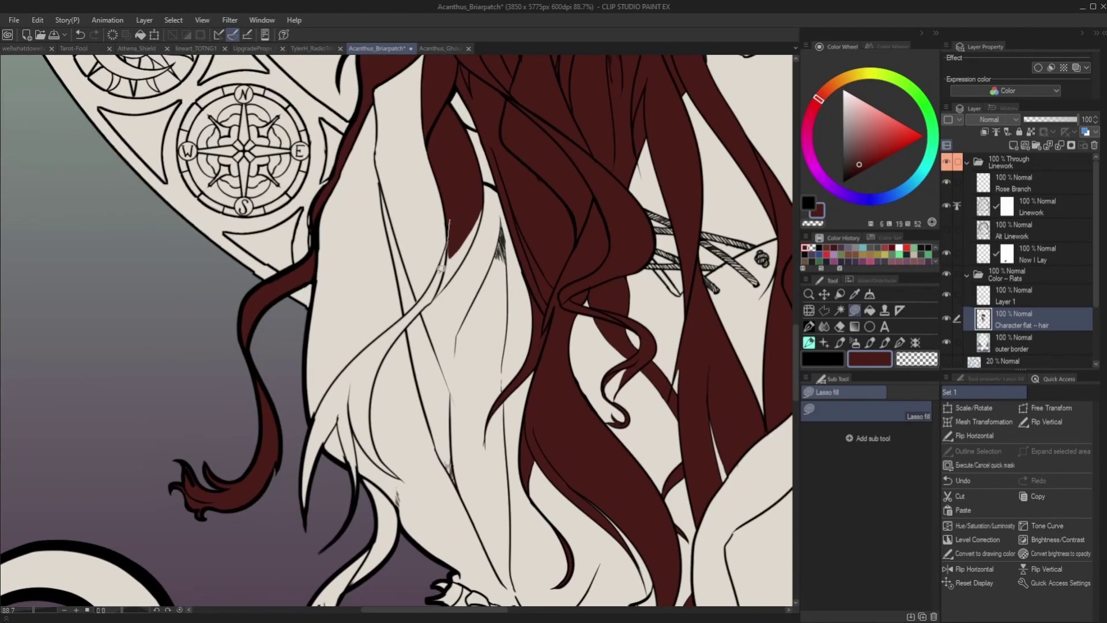
drag(456, 270, 457, 257)
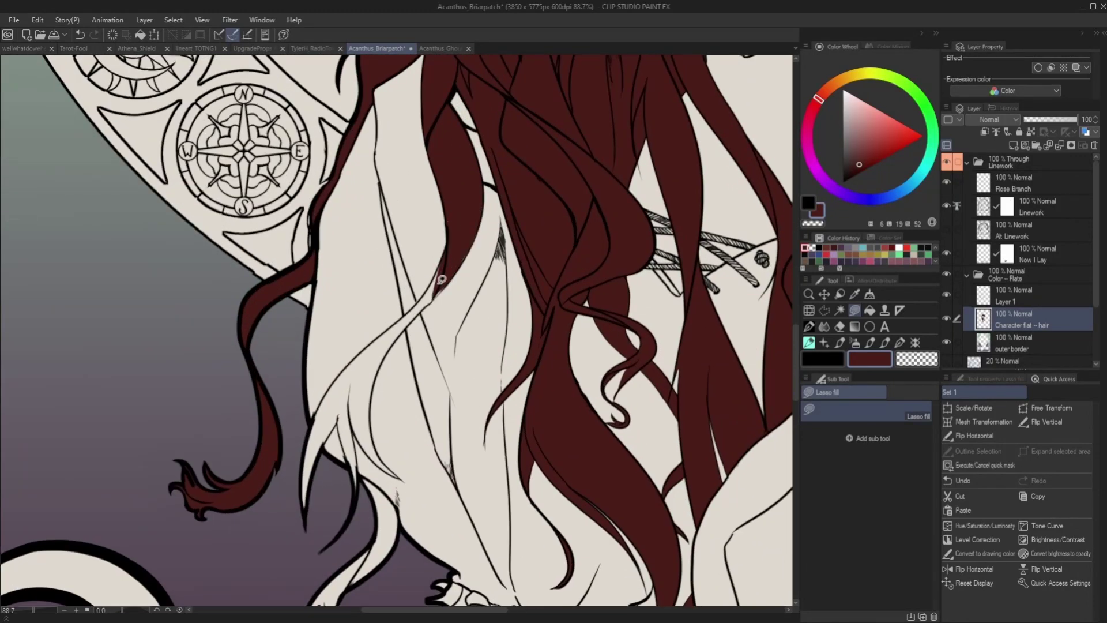
scroll(472, 231, down, 5)
key(minus)
key(minus)
key(minus)
key(minus)
key(minus)
key(minus)
key(minus)
key(minus)
key(minus)
key(minus)
key(minus)
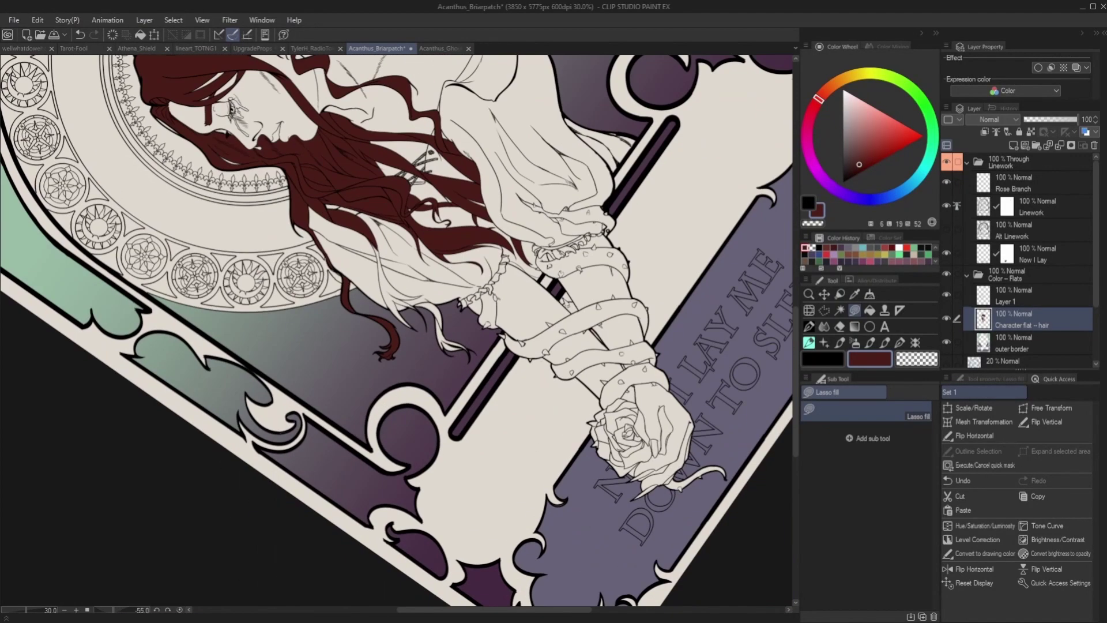
scroll(399, 226, up, 9)
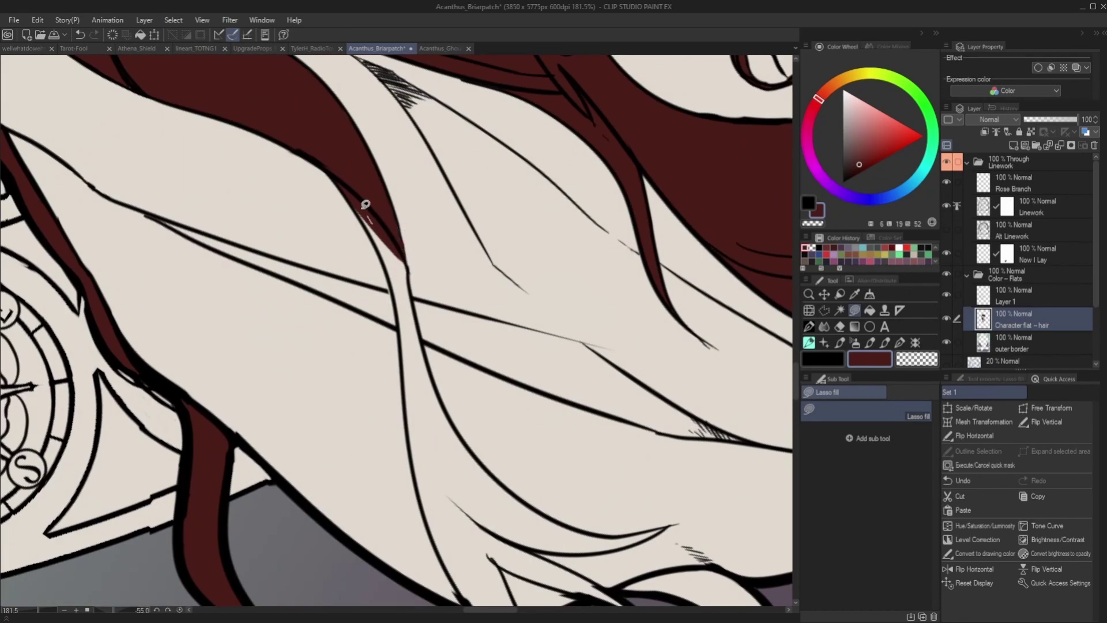
mouse_move(356, 196)
mouse_down()
mouse_move(409, 307)
mouse_move(391, 232)
mouse_up()
Step: Bucket-fill the lock's remaining lower strands with dark red and lasso-fill the gaps left near their tips
scroll(421, 212, down, 7)
key(g)
click(441, 287)
click(499, 309)
click(512, 344)
key(u)
scroll(423, 236, up, 5)
scroll(427, 242, down, 7)
scroll(464, 290, up, 6)
scroll(464, 289, up, 2)
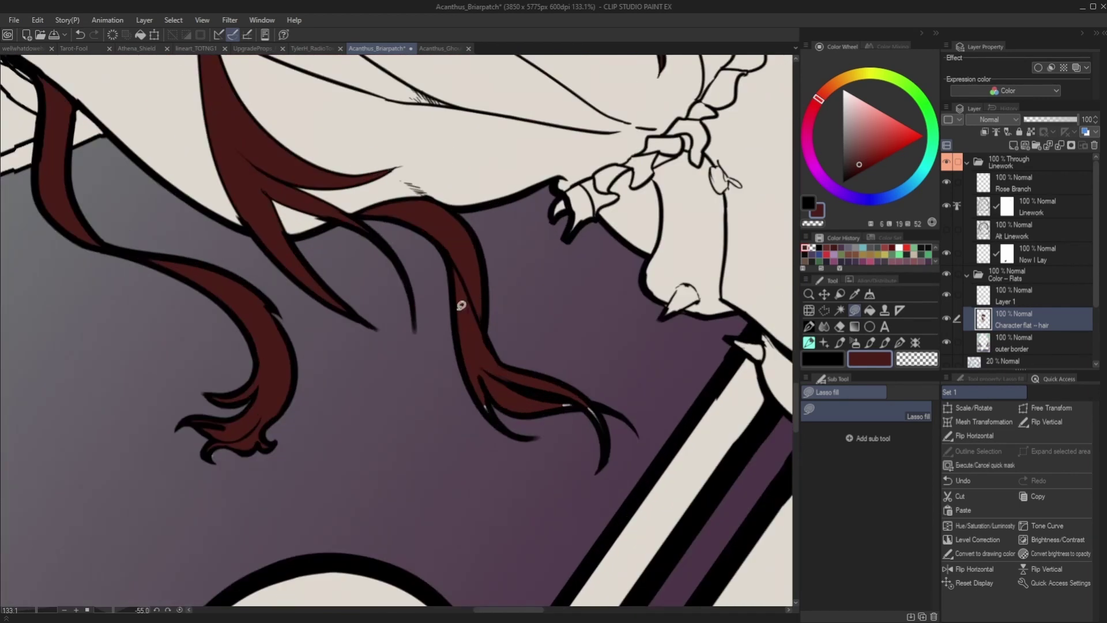
drag(490, 393, 488, 411)
Step: Straighten the canvas and add a layer named Character flat – skin directly below the hair layer
scroll(487, 403, down, 8)
key(asciicircum)
key(asciicircum)
key(asciicircum)
key(asciicircum)
key(asciicircum)
key(asciicircum)
key(asciicircum)
key(asciicircum)
key(asciicircum)
key(asciicircum)
key(asciicircum)
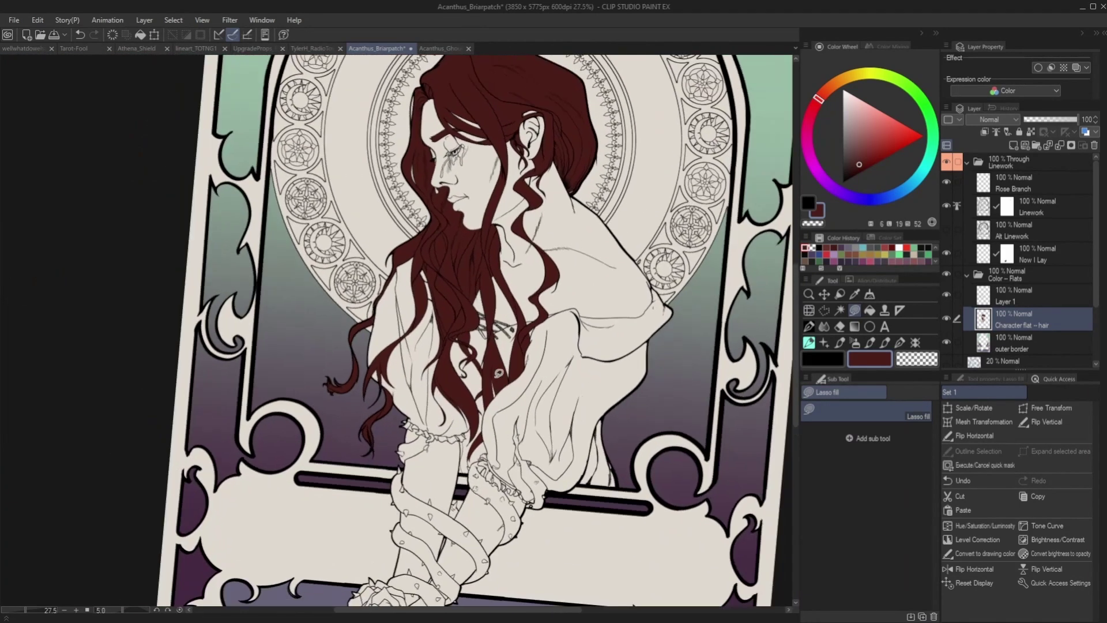
scroll(489, 360, down, 3)
scroll(489, 360, up, 2)
click(1000, 344)
click(1013, 146)
double_click(1005, 348)
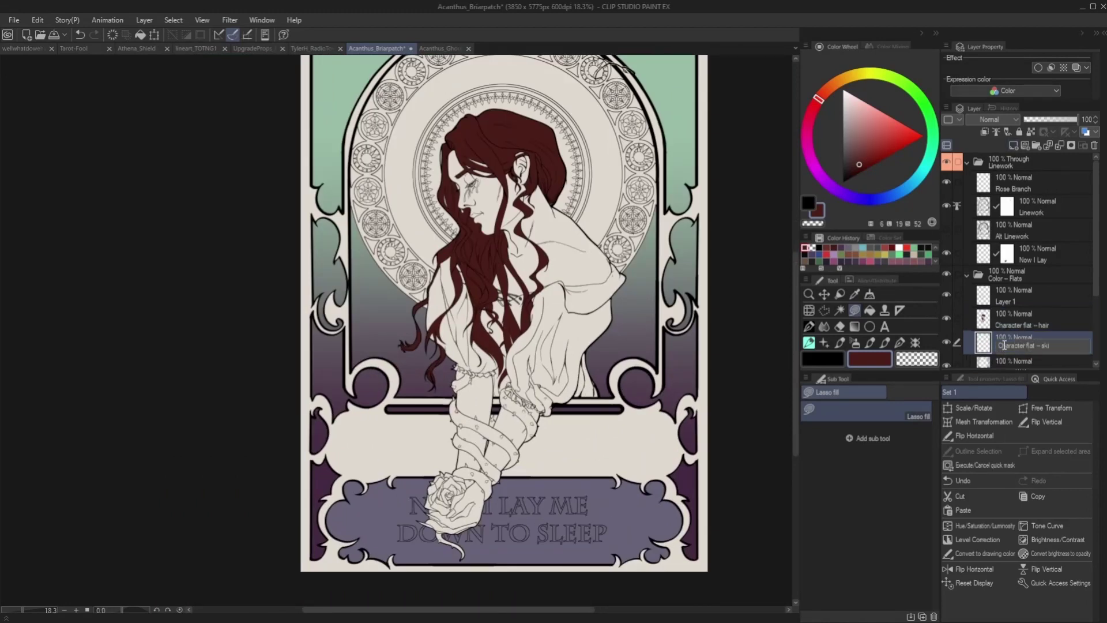
key(Return)
Step: Sample the skin colour from the other open Acanthus document, adjust it slightly, and return to the Acanthus_Briarpatch document
click(440, 49)
key(i)
click(372, 221)
drag(857, 117, 858, 110)
click(376, 49)
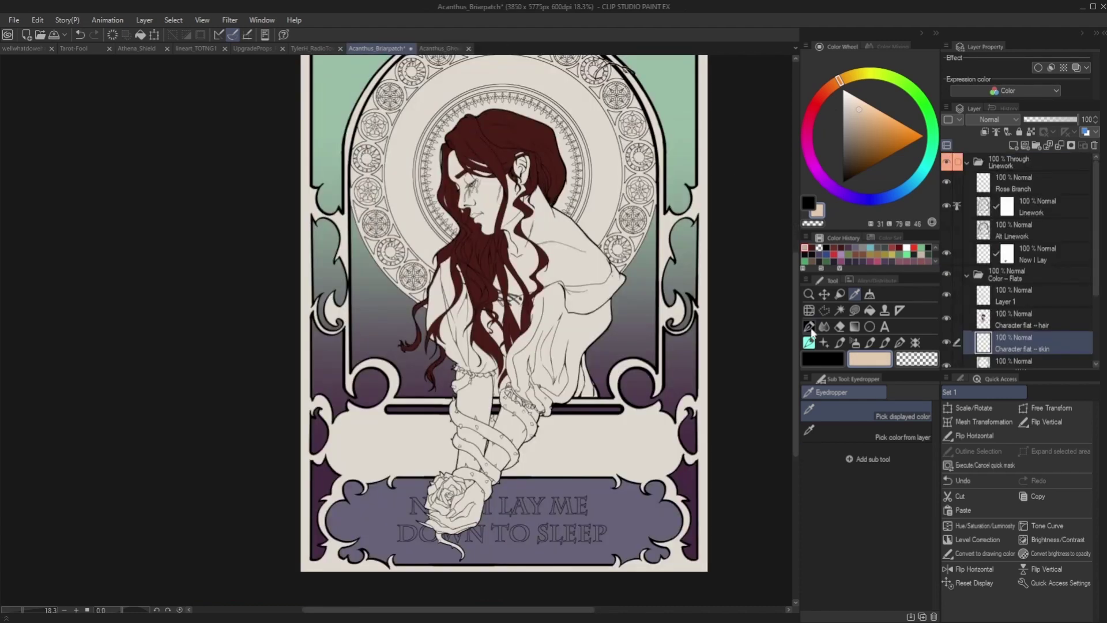
Step: Lasso-fill the character's face and neck with the light peach skin colour
click(854, 310)
scroll(516, 144, up, 7)
mouse_move(502, 159)
mouse_down()
mouse_move(468, 324)
mouse_move(452, 233)
mouse_up()
mouse_move(349, 166)
mouse_down()
mouse_move(356, 301)
mouse_move(363, 123)
mouse_up()
mouse_move(381, 325)
mouse_down()
mouse_move(481, 323)
mouse_move(575, 268)
mouse_move(519, 222)
mouse_up()
Step: Lasso-fill the bare shoulder and upper chest with the peach skin colour
scroll(369, 113, down, 4)
scroll(555, 369, up, 3)
drag(522, 162, 540, 214)
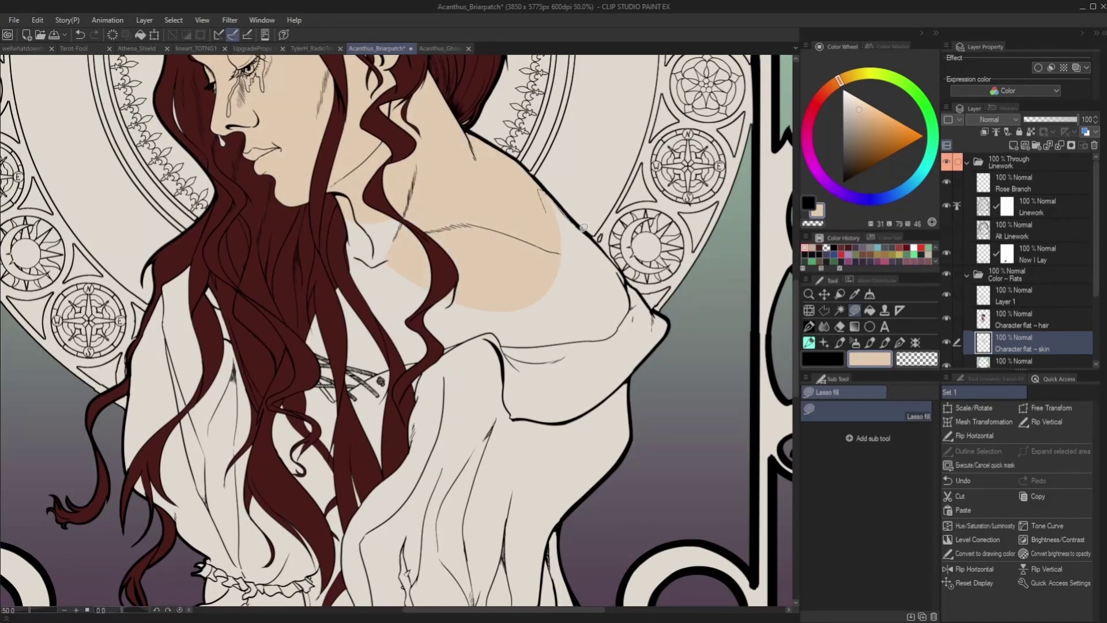
drag(618, 324, 513, 305)
mouse_move(406, 200)
mouse_down()
mouse_move(317, 245)
mouse_move(478, 306)
mouse_up()
scroll(306, 332, up, 1)
mouse_move(321, 316)
mouse_down()
mouse_move(317, 356)
mouse_move(342, 340)
mouse_up()
mouse_move(387, 377)
mouse_down()
mouse_move(412, 351)
mouse_move(568, 303)
mouse_up()
Step: Lasso-fill the unpainted skin along the blouse's off-shoulder neckline up to its outline
scroll(536, 254, down, 3)
scroll(508, 248, up, 5)
drag(565, 161, 424, 181)
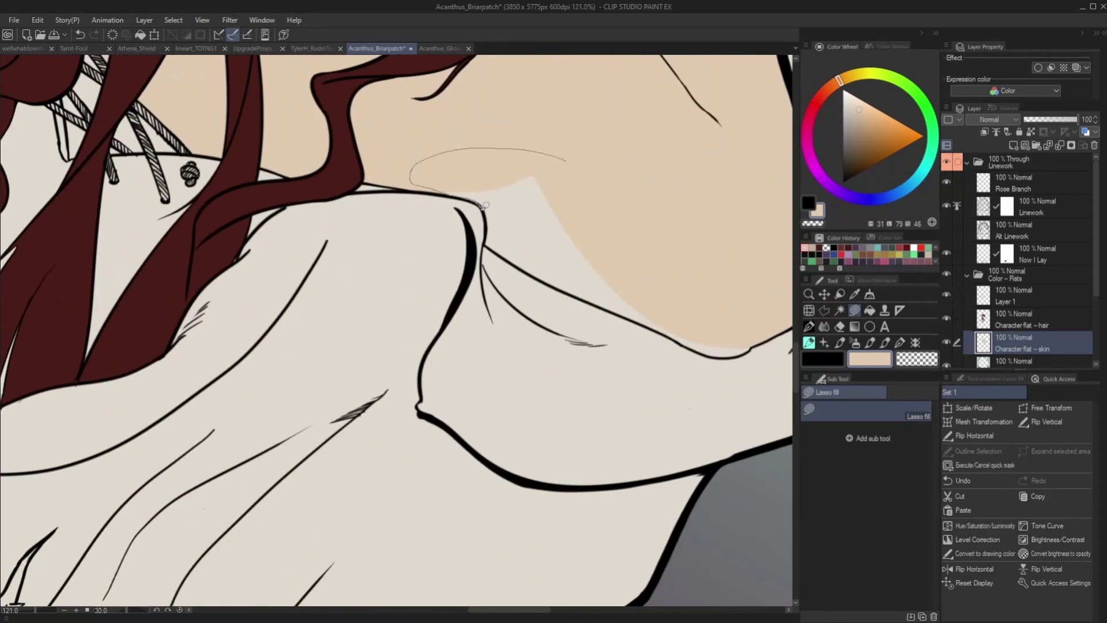
drag(487, 211, 579, 266)
drag(512, 257, 627, 293)
mouse_move(616, 267)
mouse_down()
mouse_move(520, 249)
mouse_move(628, 297)
mouse_move(543, 243)
mouse_move(611, 262)
mouse_up()
Step: Rotate the canvas and lasso-fill the small gap between the hair strands beside the near sleeve with skin colour
scroll(618, 252, down, 1)
scroll(588, 222, down, 8)
key(minus)
key(minus)
key(minus)
key(minus)
key(minus)
key(minus)
key(minus)
scroll(315, 139, up, 4)
scroll(314, 139, up, 6)
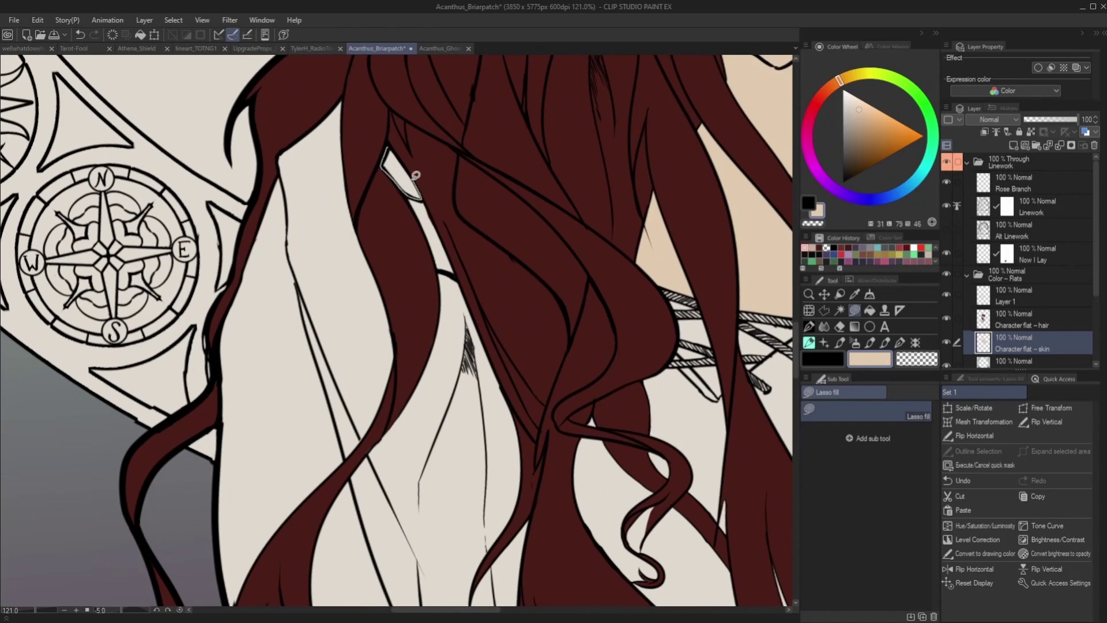
drag(412, 169, 407, 164)
Step: Lasso-fill the skin gaps between the rope lacing on the chest with the peach skin colour
scroll(406, 164, down, 5)
scroll(453, 247, up, 7)
scroll(451, 238, right, 3)
scroll(395, 246, down, 3)
scroll(396, 246, up, 4)
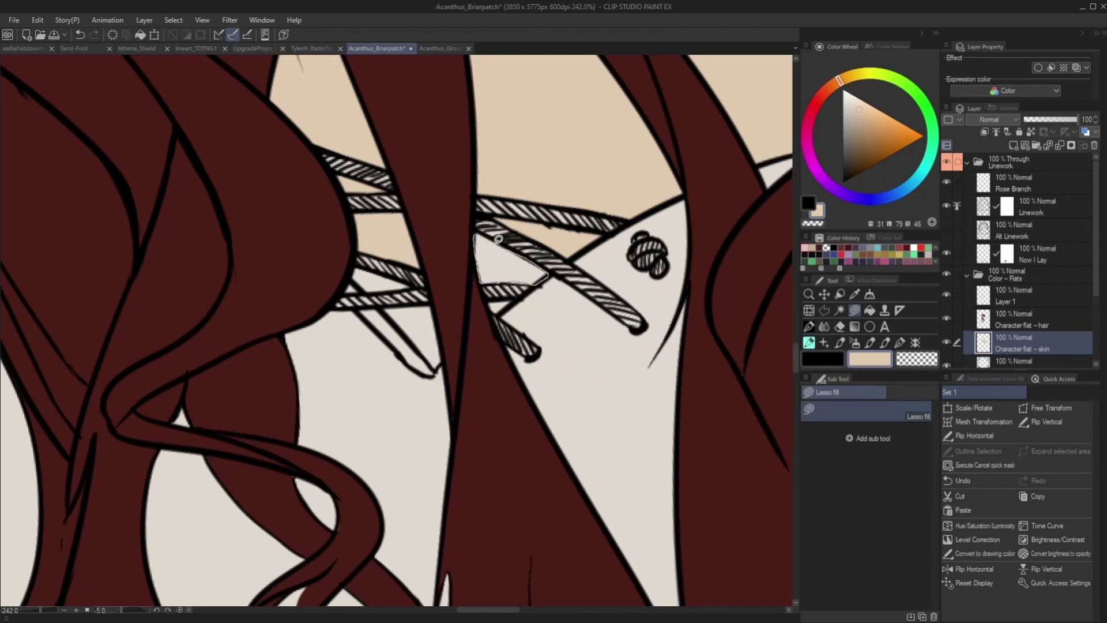
drag(491, 234, 480, 232)
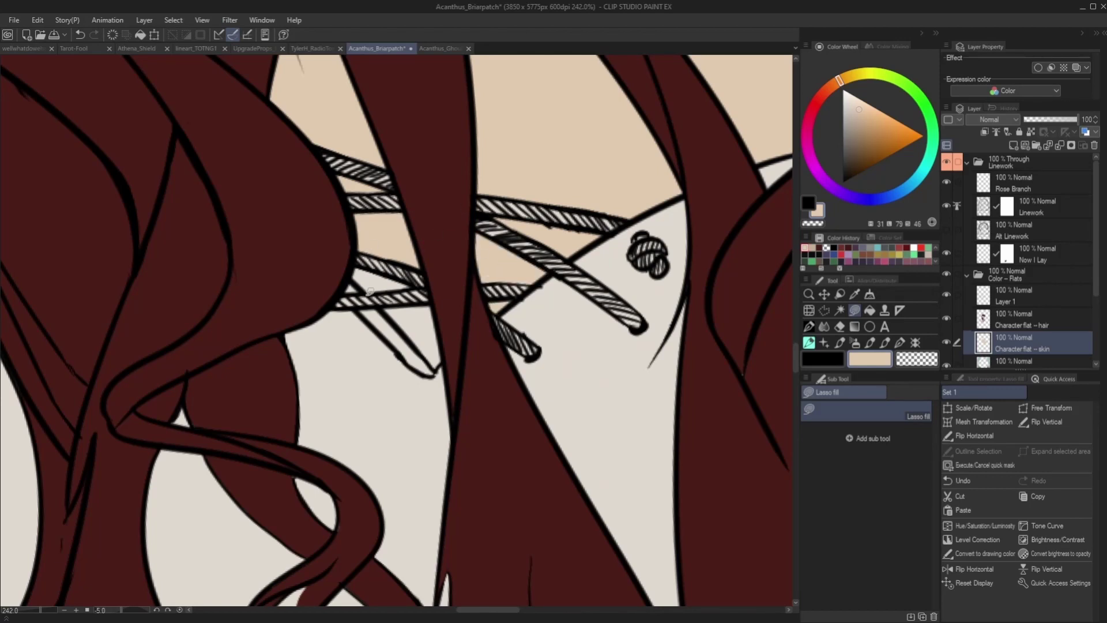
drag(405, 286, 384, 304)
drag(443, 359, 383, 309)
Step: Lasso-fill the skin showing between the ruffles of the sleeve cuff and just below it with peach
scroll(421, 308, down, 15)
drag(376, 458, 393, 286)
scroll(395, 286, up, 14)
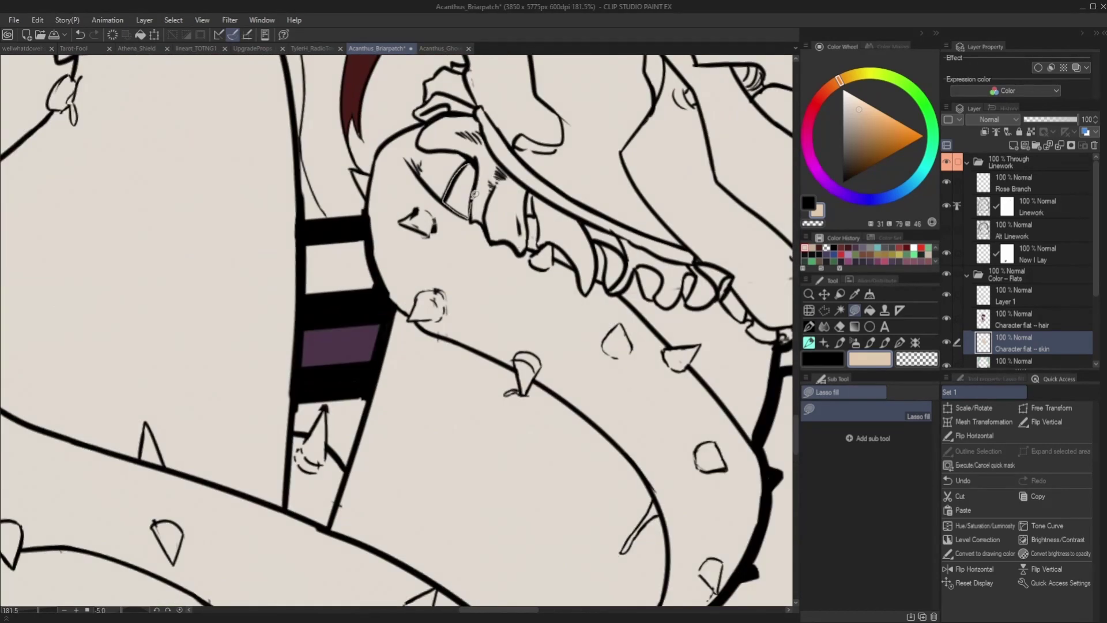
scroll(474, 159, down, 9)
mouse_move(476, 185)
mouse_down()
mouse_move(474, 162)
mouse_move(513, 189)
mouse_move(494, 173)
mouse_up()
scroll(500, 185, up, 13)
scroll(494, 190, down, 5)
scroll(519, 207, up, 4)
drag(522, 212, 566, 202)
drag(593, 261, 651, 317)
drag(618, 255, 645, 275)
drag(688, 309, 647, 315)
Step: Tidy the lines where the forearm's outer edge meets the ruffled cuff on the Linework layer
scroll(522, 282, down, 13)
scroll(634, 314, up, 14)
click(1000, 214)
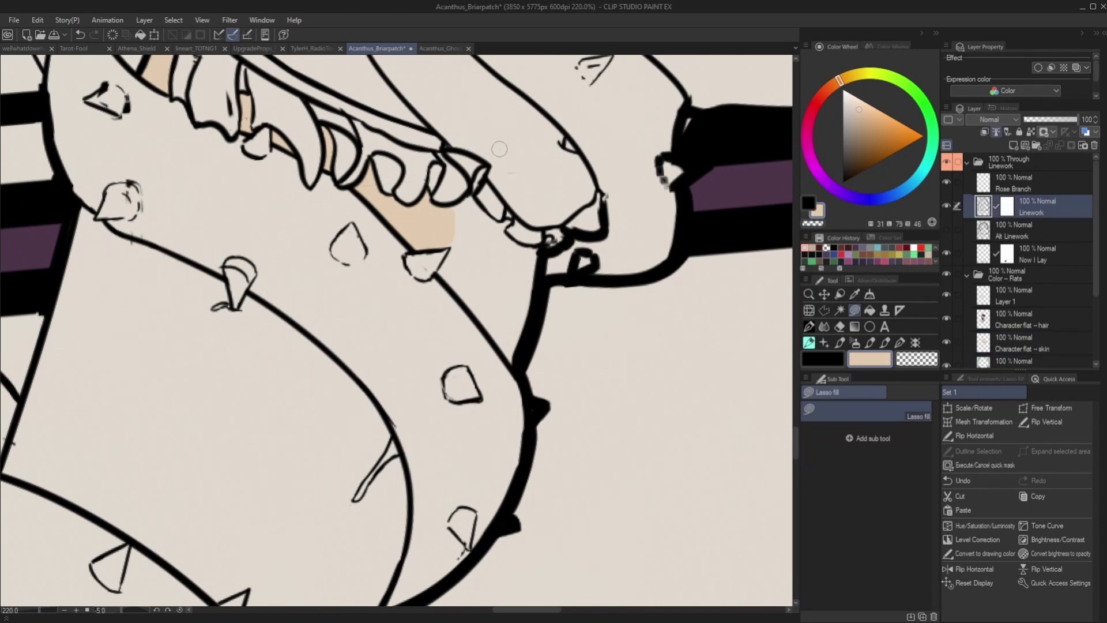
scroll(576, 271, down, 5)
scroll(565, 263, up, 5)
scroll(540, 272, down, 3)
scroll(541, 273, up, 5)
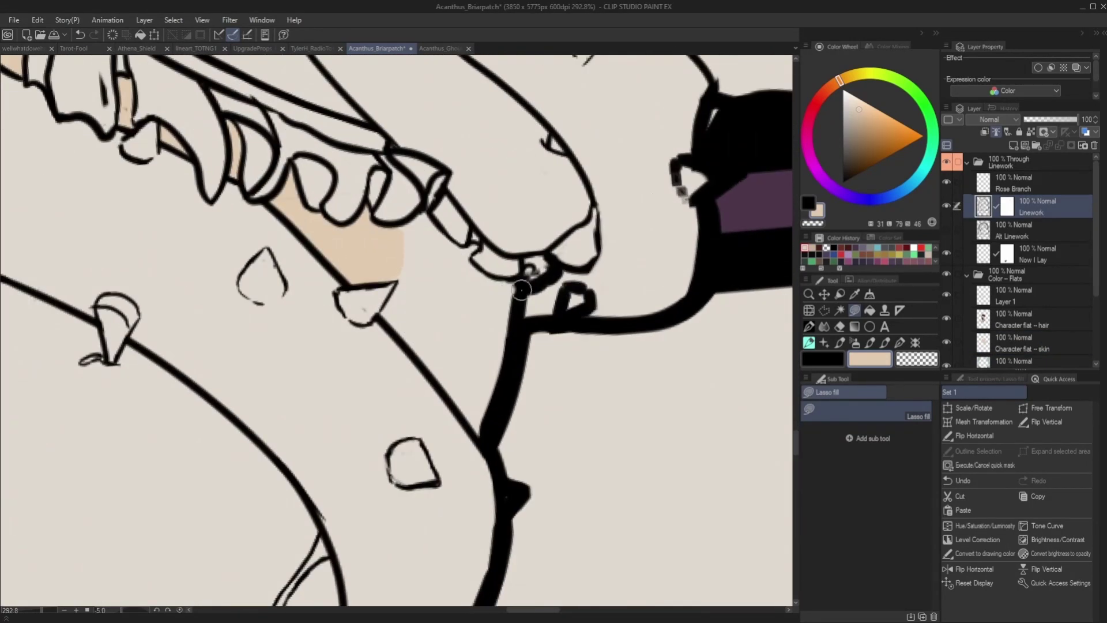
scroll(543, 273, down, 10)
Step: Lasso-fill the remaining skin below the ruffled cuff with peach on the Character flat – skin layer
scroll(519, 259, up, 4)
click(1000, 343)
scroll(565, 259, up, 7)
drag(567, 247, 614, 251)
mouse_move(667, 279)
mouse_down()
mouse_move(611, 410)
mouse_move(560, 299)
mouse_move(506, 358)
mouse_up()
Step: Bucket-fill the hand and the forearm sections between the thorny vines with the peach skin colour
scroll(577, 288, down, 5)
click(869, 311)
click(460, 474)
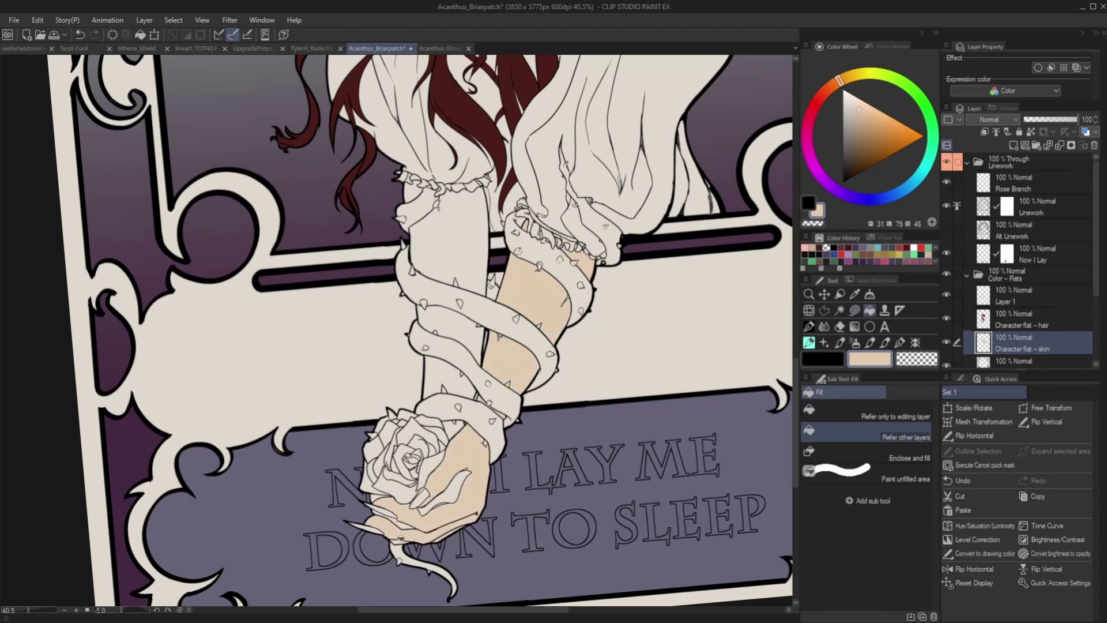
drag(452, 434, 427, 198)
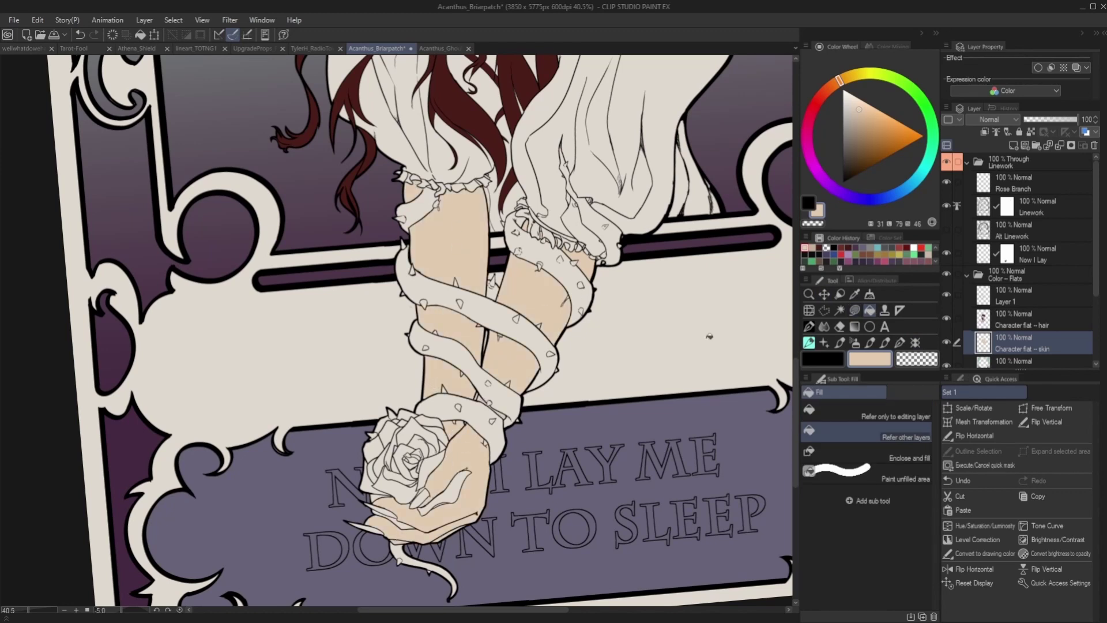
Step: Set the drawing colour to a very dark purple
scroll(533, 511, up, 1)
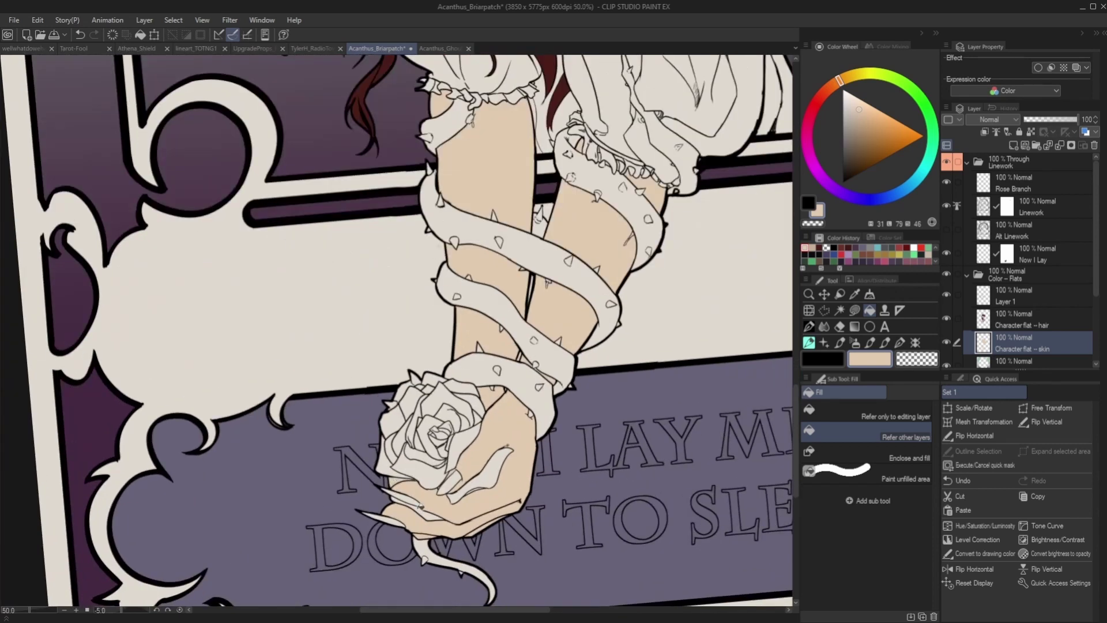
scroll(449, 528, up, 1)
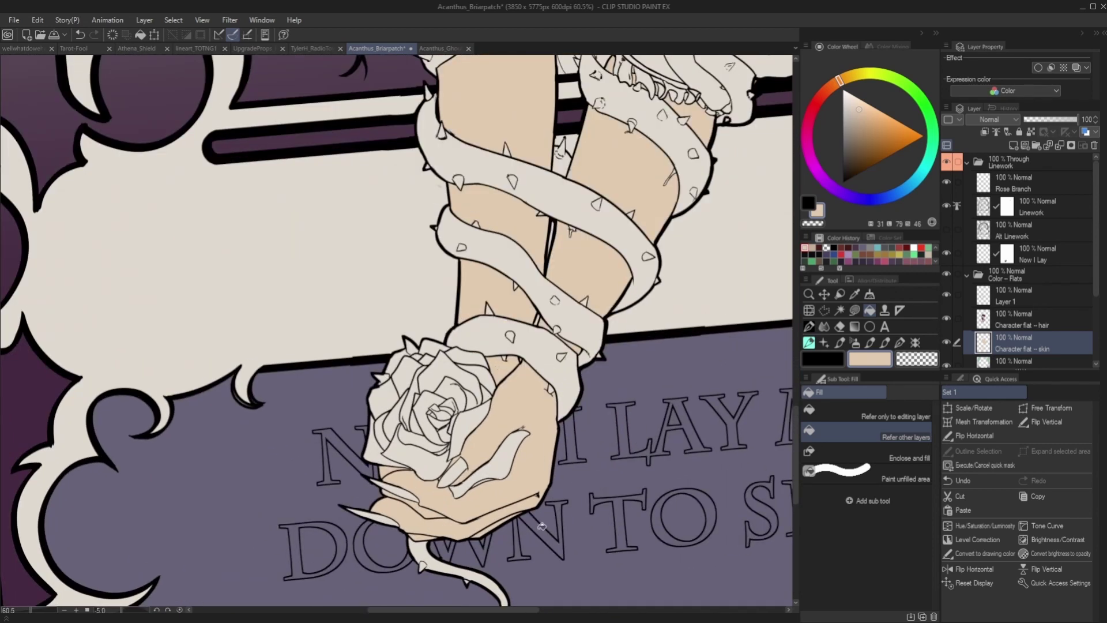
key(i)
click(281, 336)
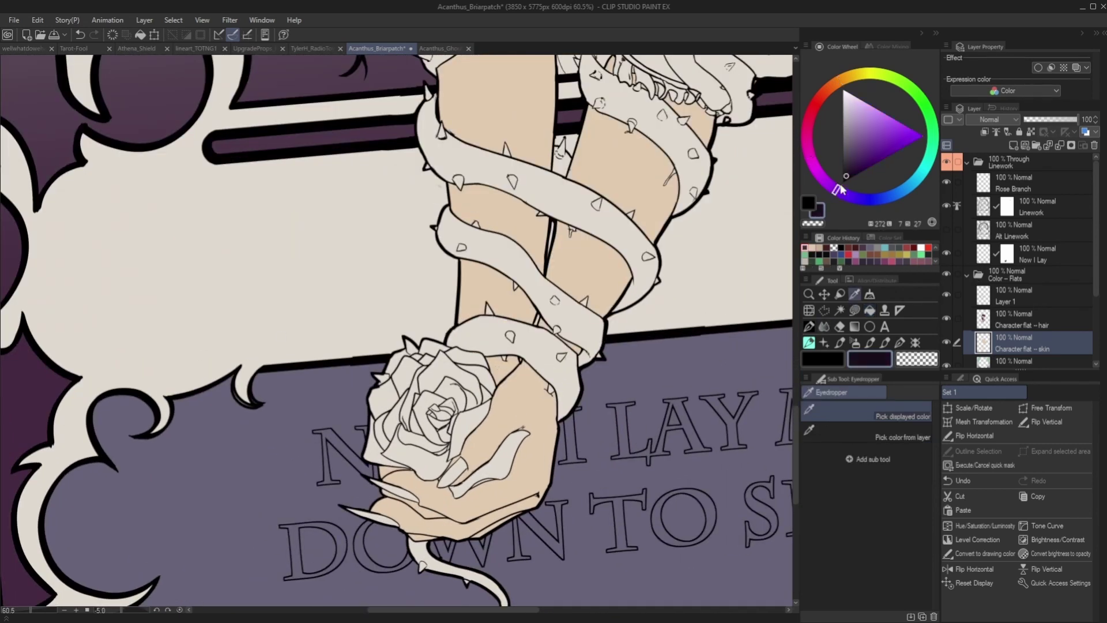
Step: Try to bucket-fill the fingernail with dark purple on the skin layer, and undo the fill
click(870, 310)
click(454, 473)
key(ctrl+z)
Step: Add a new layer named Nails above the Character flat – skin layer
click(1011, 146)
key(o)
key(p)
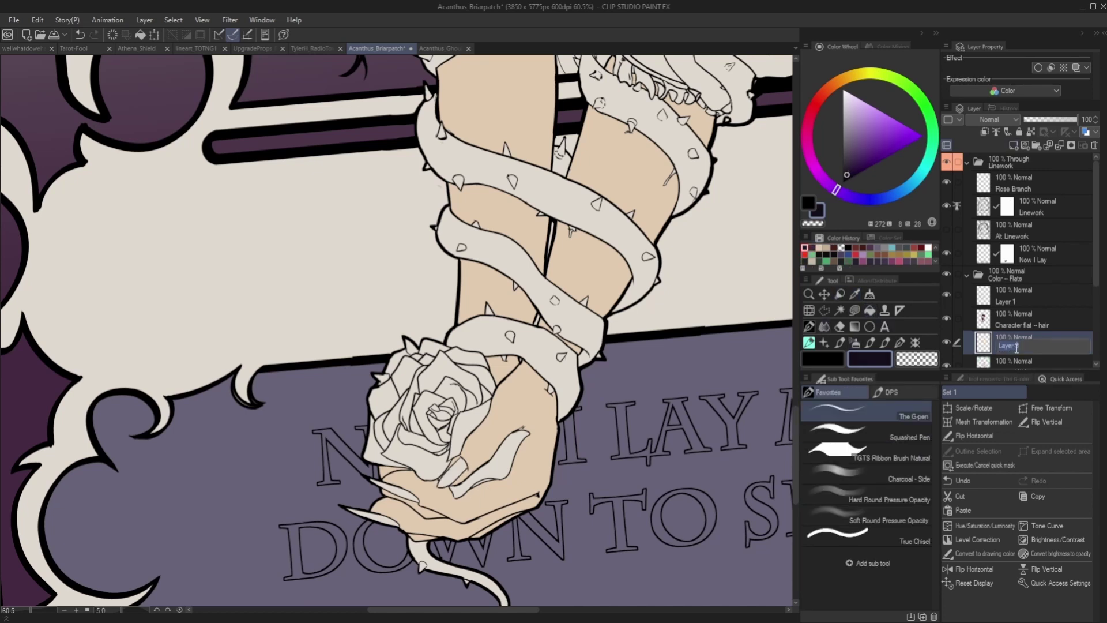
Step: Bucket-fill the three long fingernails of the hand holding the rose with very dark purple
click(870, 311)
click(452, 473)
click(391, 487)
click(369, 514)
key(p)
scroll(345, 565, up, 10)
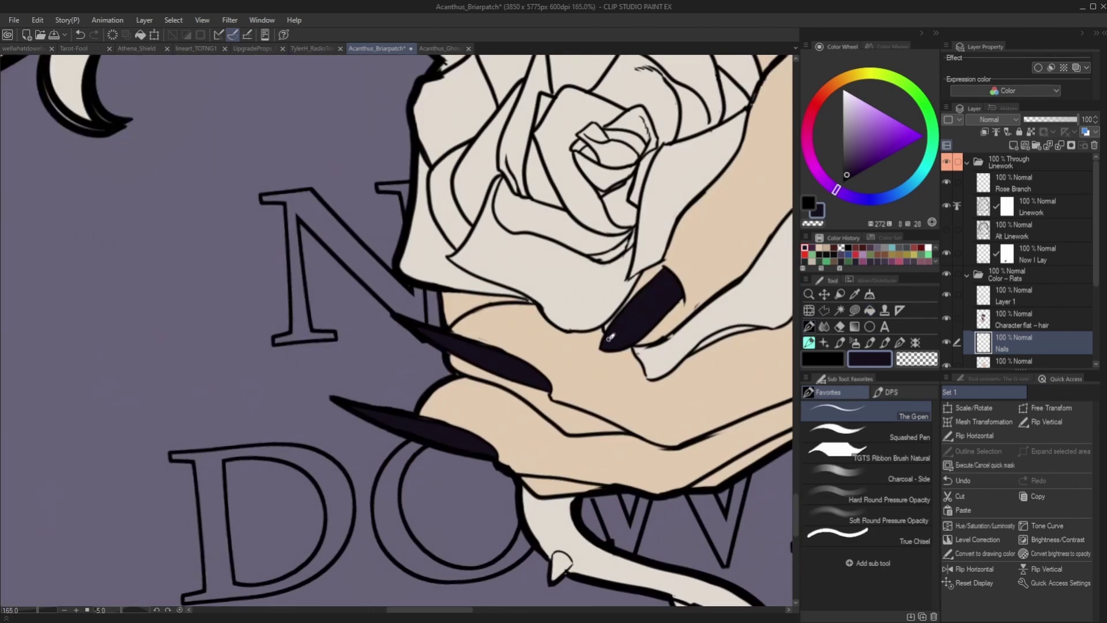
Step: Rename the Nails layer as Char Flat Nails + shirt
scroll(541, 302, down, 6)
drag(532, 298, 512, 507)
key(^)
scroll(528, 323, up, 2)
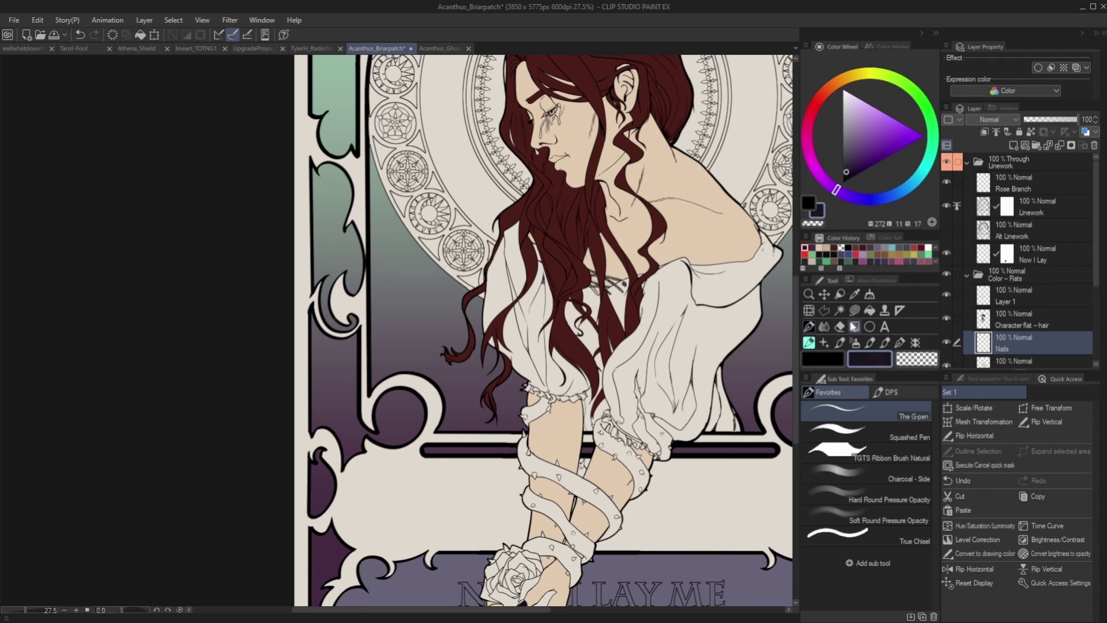
click(1006, 349)
text(Naild + shirt)
key(Return)
double_click(1018, 346)
text(Char Flat)
key(Return)
Step: Convert the nails on this layer to the current darker purple drawing colour
drag(507, 495, 558, 349)
scroll(535, 495, up, 2)
click(38, 20)
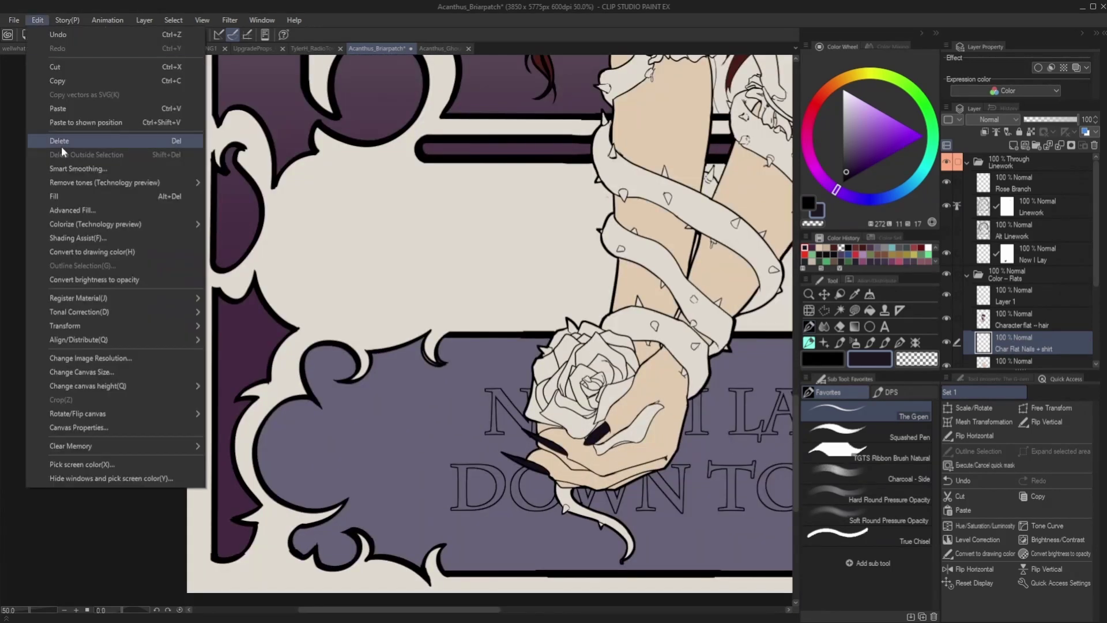
click(78, 255)
Step: Close the off-shoulder edges of the shirt with lasso fills and bucket-fill the right sleeve and bodice dark purple
scroll(347, 151, down, 4)
drag(444, 99, 549, 191)
scroll(549, 191, up, 3)
click(855, 312)
scroll(637, 108, up, 6)
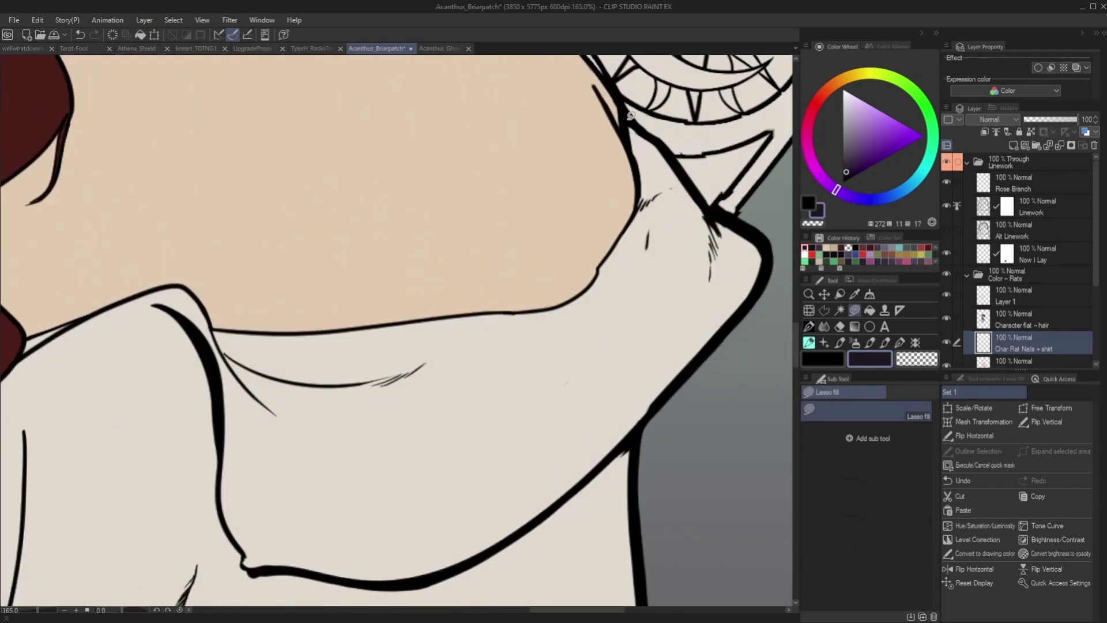
mouse_move(630, 117)
mouse_down()
mouse_move(689, 186)
mouse_move(632, 120)
mouse_up()
mouse_move(679, 183)
mouse_down()
mouse_move(611, 382)
mouse_move(641, 170)
mouse_move(656, 168)
mouse_up()
scroll(645, 173, down, 4)
drag(568, 230, 328, 144)
scroll(283, 68, up, 4)
mouse_move(281, 72)
mouse_down()
mouse_move(332, 118)
mouse_move(417, 85)
mouse_move(754, 247)
mouse_up()
scroll(417, 85, down, 5)
click(869, 310)
click(613, 290)
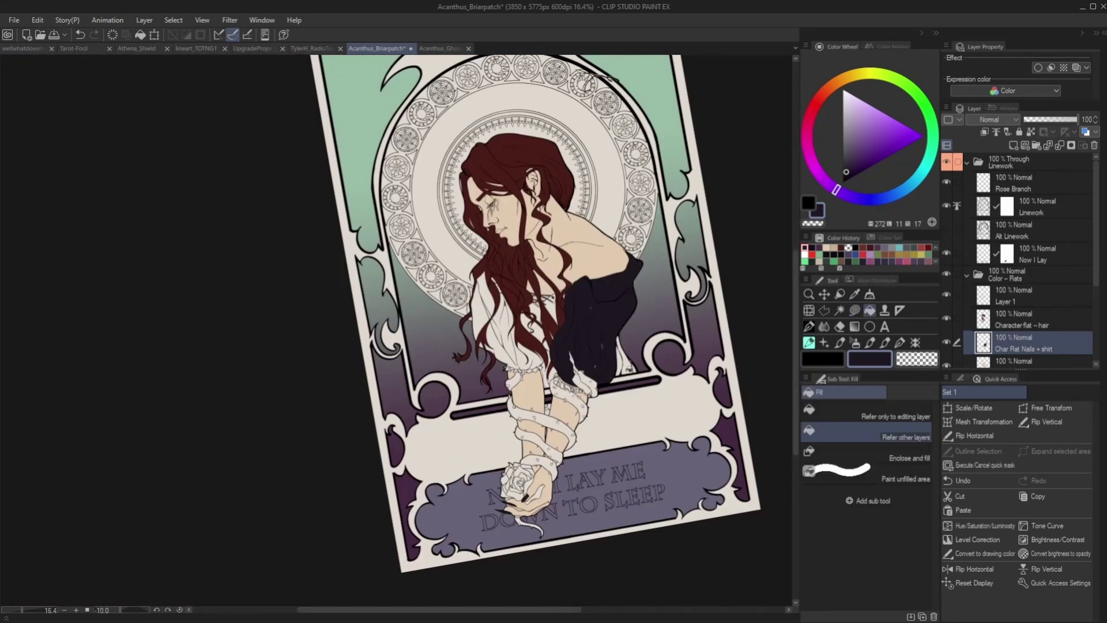
Step: Lasso-fill the leftover gaps in the folds at the shirt's lower back with dark purple
click(854, 310)
scroll(646, 382, up, 4)
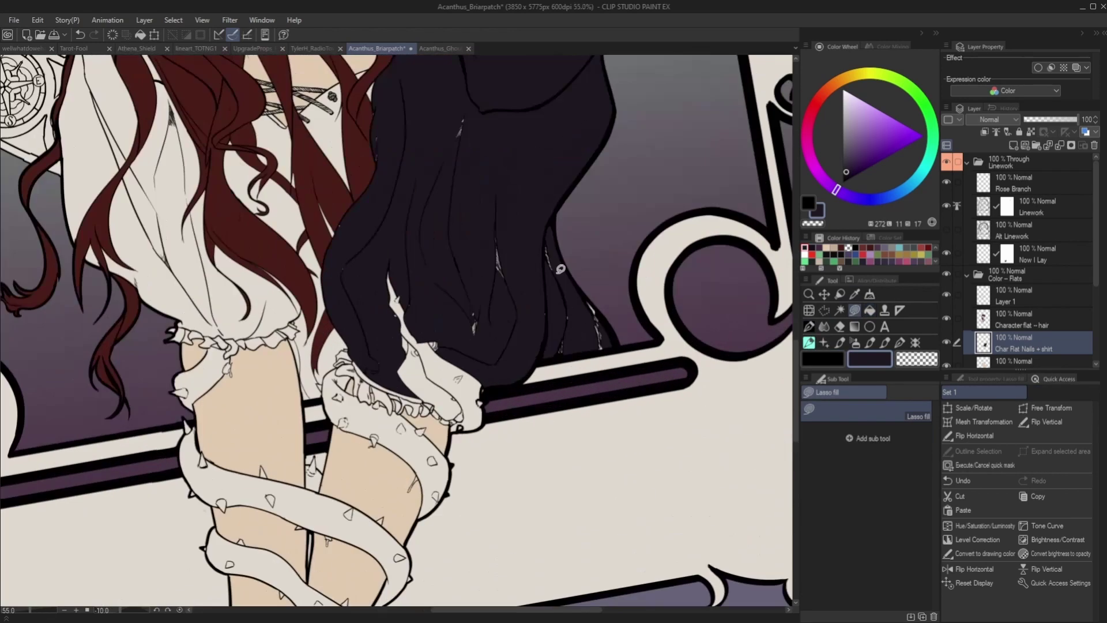
mouse_move(551, 316)
mouse_down()
mouse_move(584, 333)
mouse_move(560, 347)
mouse_up()
mouse_move(583, 333)
mouse_down()
mouse_move(593, 297)
mouse_move(584, 334)
mouse_up()
drag(511, 239, 490, 227)
scroll(456, 222, down, 6)
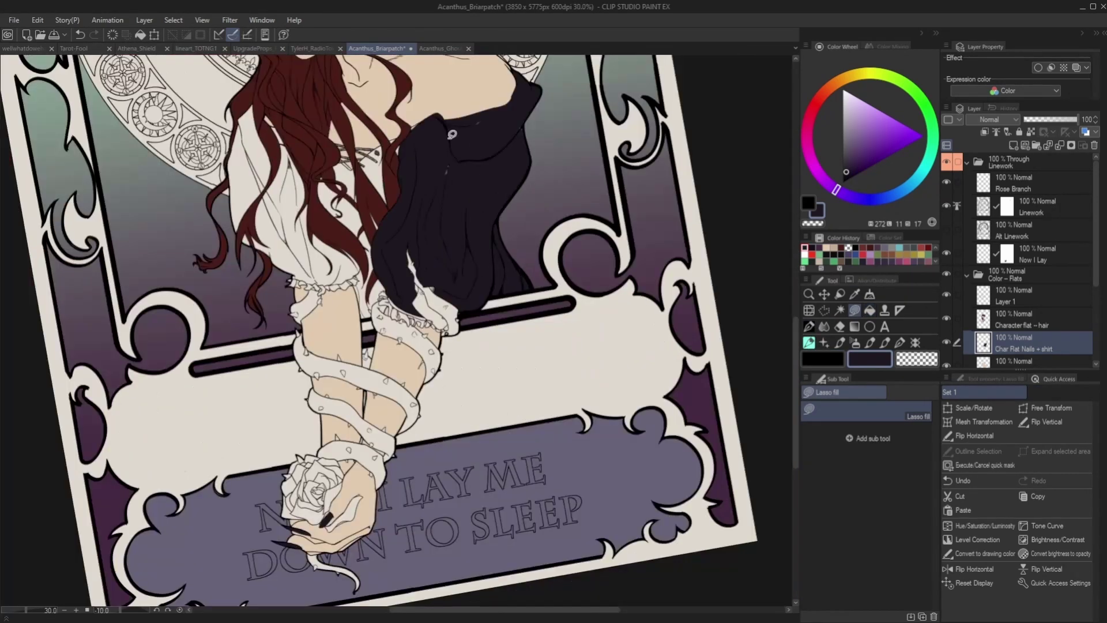
Step: Lasso-fill the remaining specks in the right sleeve and the bodice area beside the neckline laces
scroll(490, 104, up, 7)
scroll(372, 116, up, 4)
mouse_move(446, 118)
mouse_down()
mouse_move(440, 125)
mouse_move(542, 222)
mouse_move(573, 375)
mouse_up()
scroll(400, 148, down, 8)
scroll(564, 330, up, 10)
drag(558, 326, 586, 377)
mouse_move(297, 198)
mouse_down()
mouse_move(452, 240)
mouse_move(473, 228)
mouse_up()
mouse_move(472, 228)
mouse_down()
mouse_move(531, 228)
mouse_move(534, 206)
mouse_up()
scroll(444, 271, down, 8)
mouse_move(439, 252)
mouse_down()
mouse_move(114, 400)
mouse_move(215, 399)
mouse_up()
Step: Bucket-fill the bodice sections showing between the long hair strands and beside the left arm with dark purple
key(g)
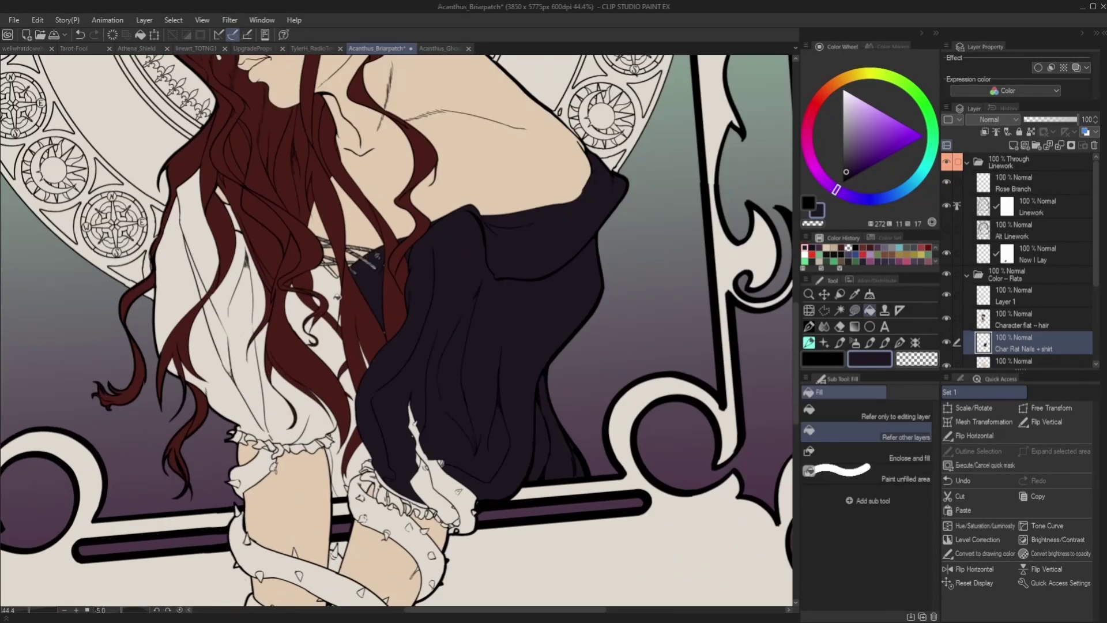
click(328, 343)
click(314, 302)
scroll(289, 288, up, 4)
click(299, 281)
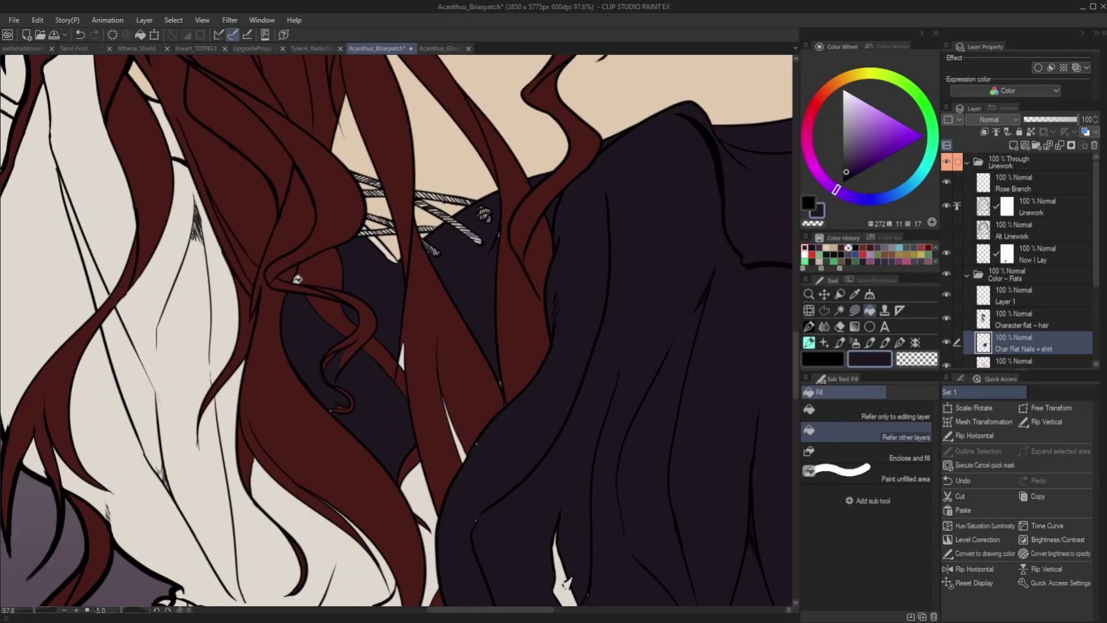
scroll(358, 277, down, 3)
click(392, 400)
click(394, 475)
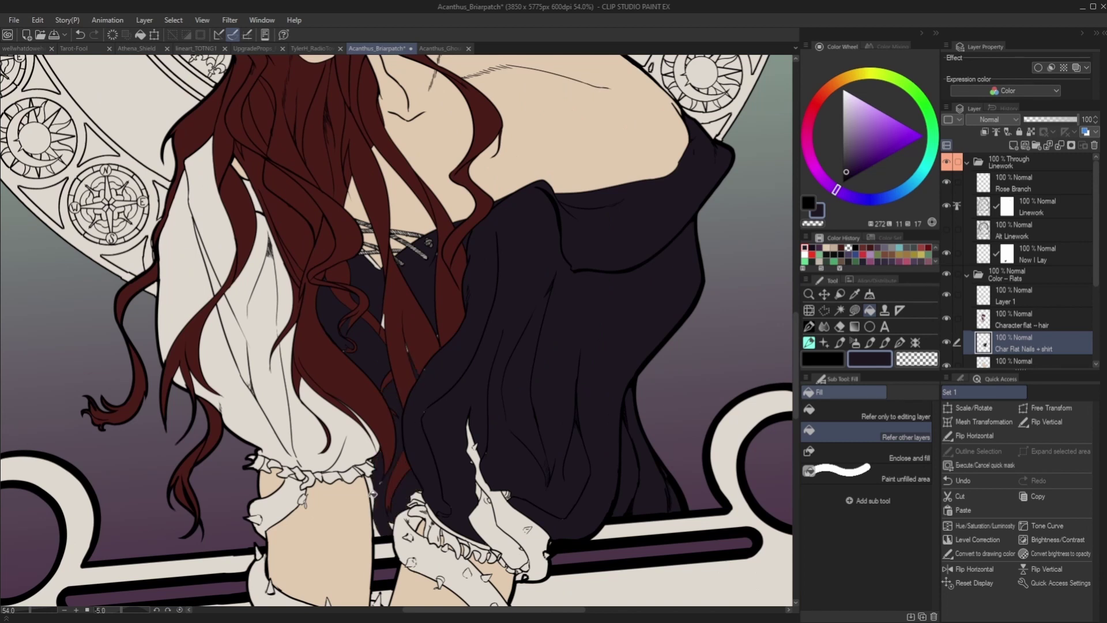
click(373, 491)
Step: Lasso-fill the first ruffles of the right sleeve's cuff with dark purple, following the edge of the vine
click(855, 310)
scroll(392, 403, down, 4)
scroll(375, 472, up, 8)
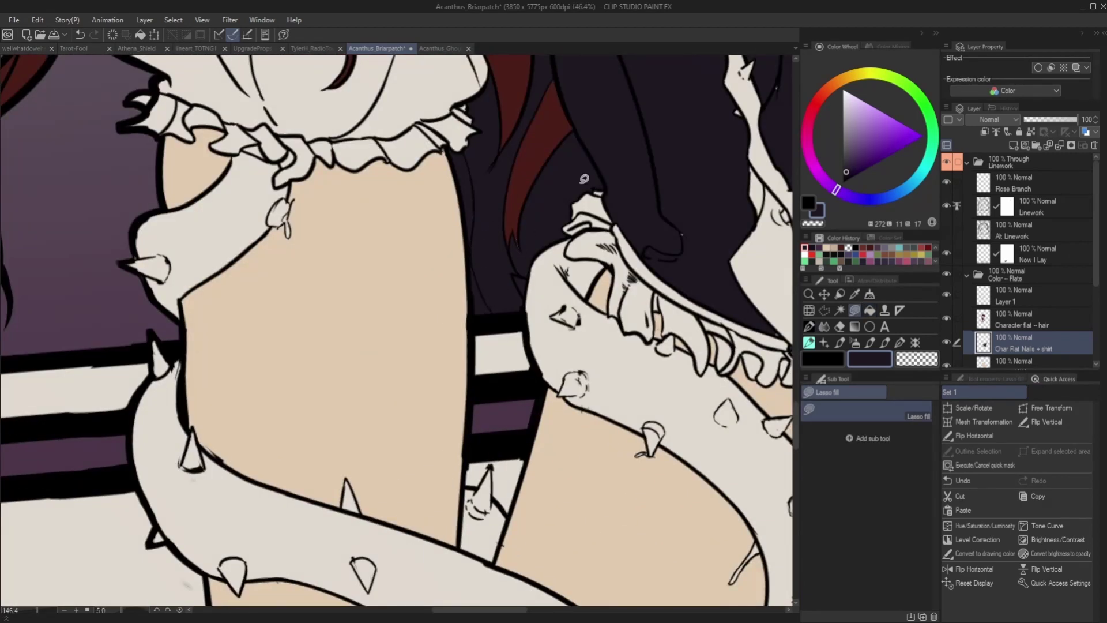
mouse_move(608, 184)
mouse_down()
mouse_move(565, 228)
mouse_move(569, 250)
mouse_move(592, 254)
mouse_move(609, 304)
mouse_up()
drag(666, 329, 699, 240)
scroll(699, 240, down, 3)
scroll(699, 240, up, 4)
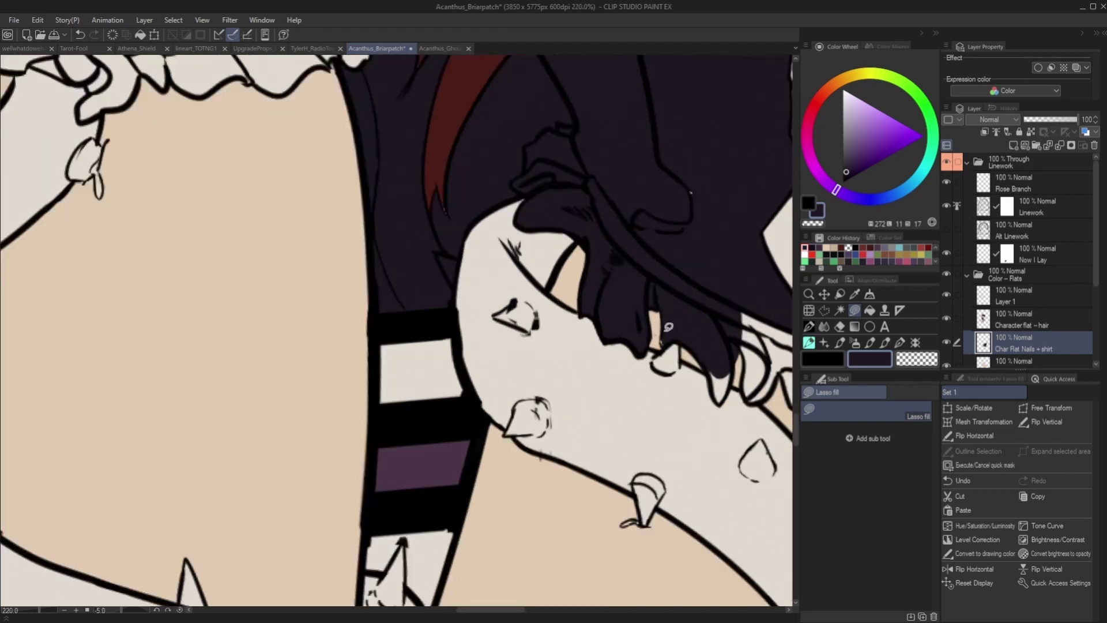
Step: Lasso-fill the middle and outer ruffles of the right cuff with dark purple
scroll(576, 247, down, 3)
scroll(531, 252, up, 4)
mouse_move(532, 251)
mouse_down()
mouse_move(554, 269)
mouse_move(555, 235)
mouse_up()
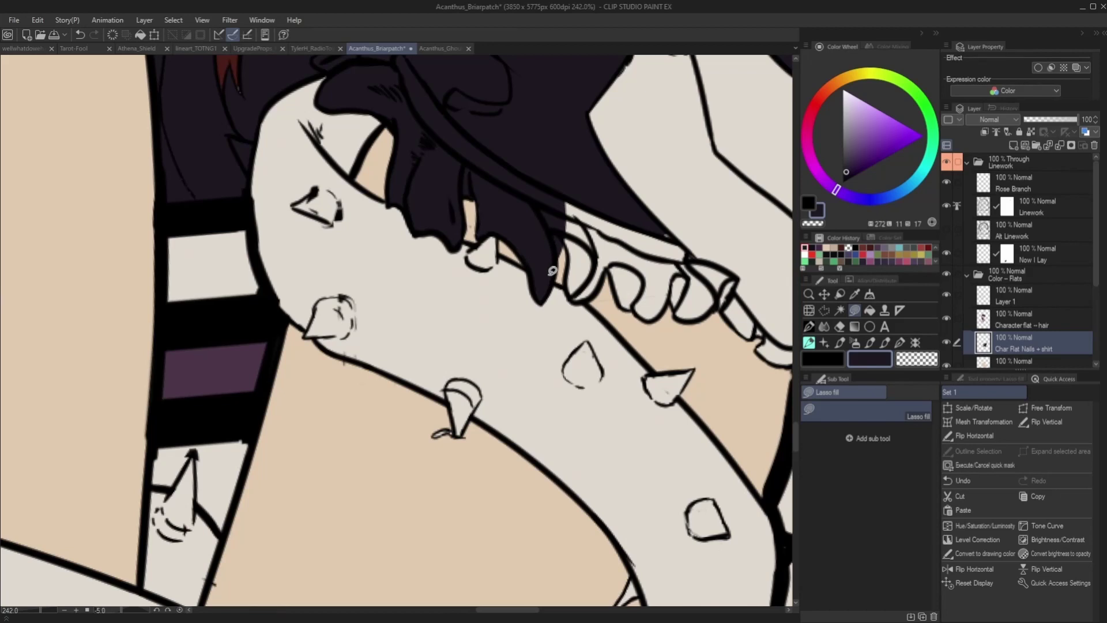
mouse_move(545, 173)
mouse_down()
mouse_move(698, 222)
mouse_move(725, 306)
mouse_move(683, 316)
mouse_move(674, 303)
mouse_move(650, 317)
mouse_up()
scroll(313, 311, down, 3)
scroll(313, 312, down, 1)
scroll(456, 168, up, 2)
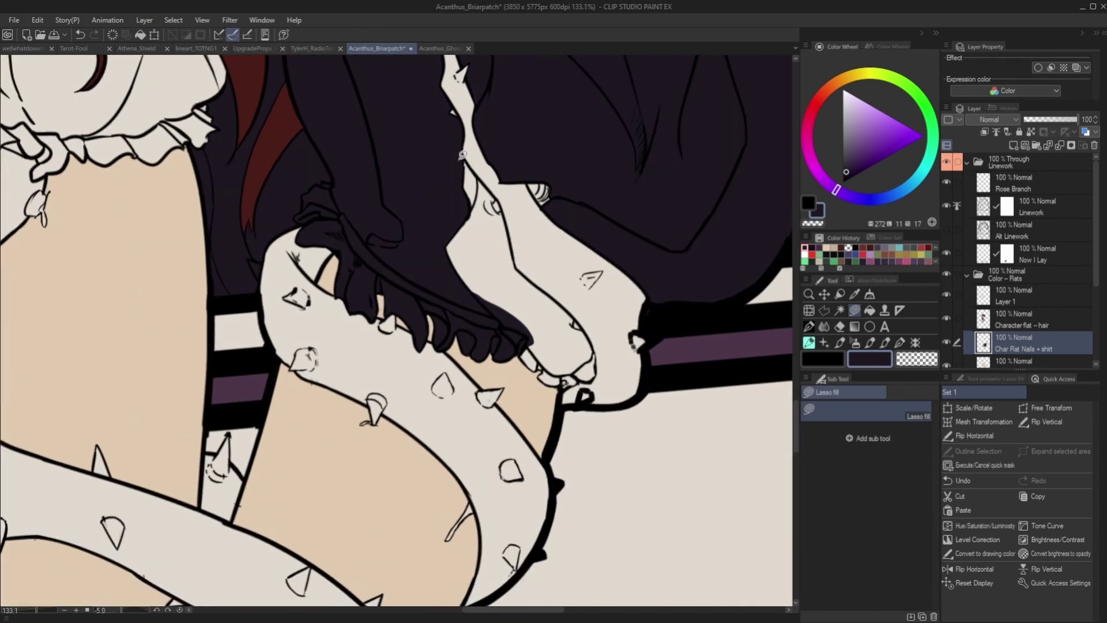
scroll(479, 178, up, 4)
scroll(489, 175, down, 8)
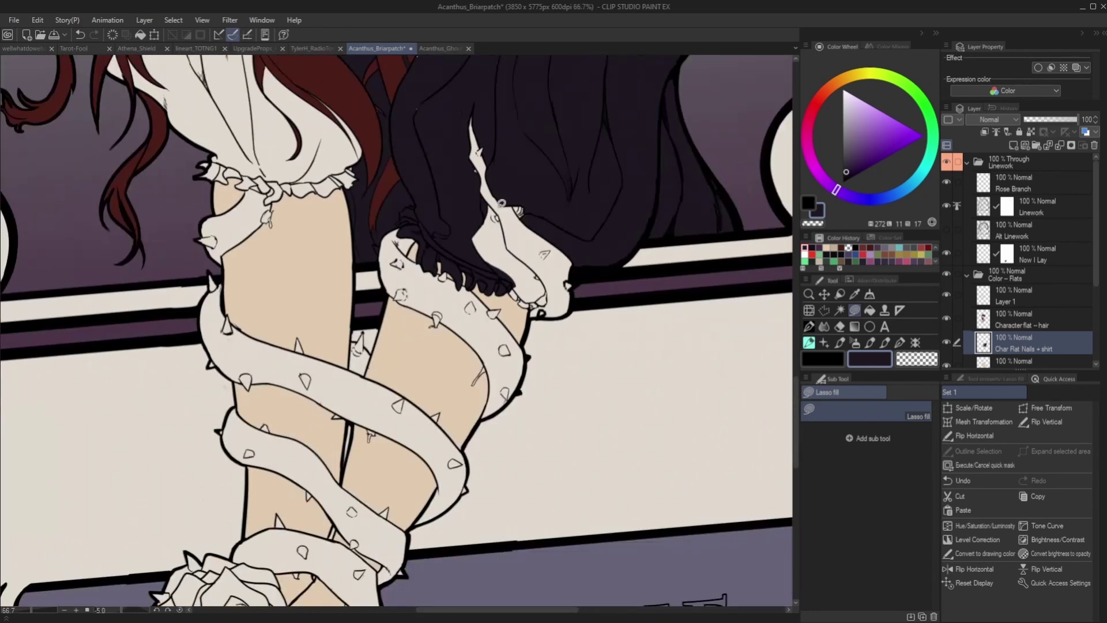
Step: Lasso-fill the sleeve between the right cuff and the thorny vine, including the cuff's outer end, with dark purple
scroll(508, 184, up, 8)
drag(489, 168, 485, 136)
scroll(508, 146, down, 8)
scroll(500, 149, up, 8)
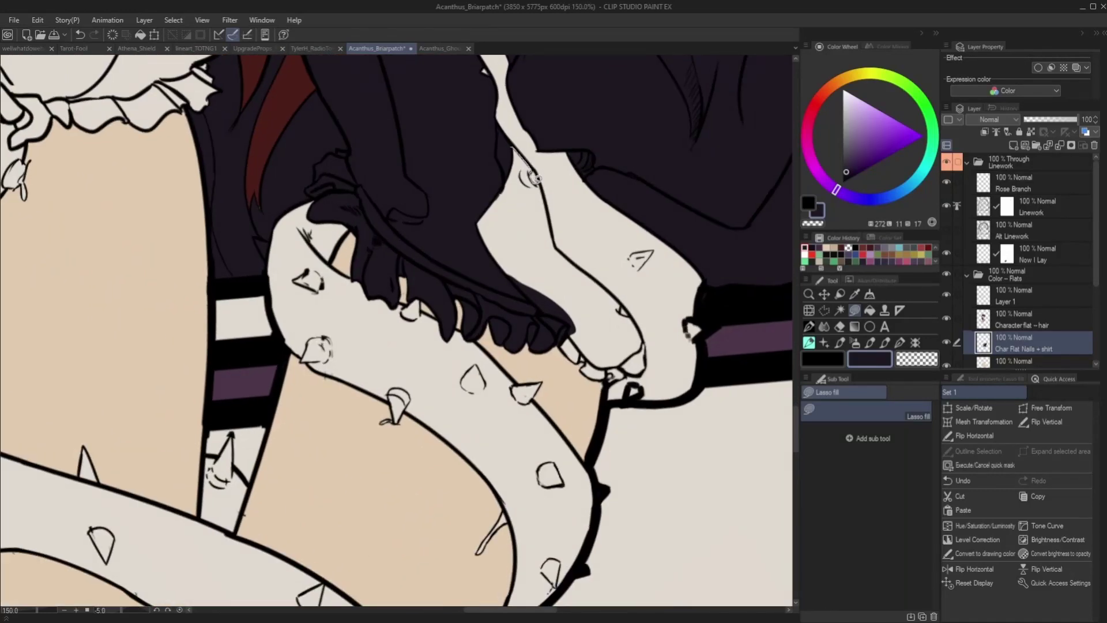
drag(538, 178, 490, 193)
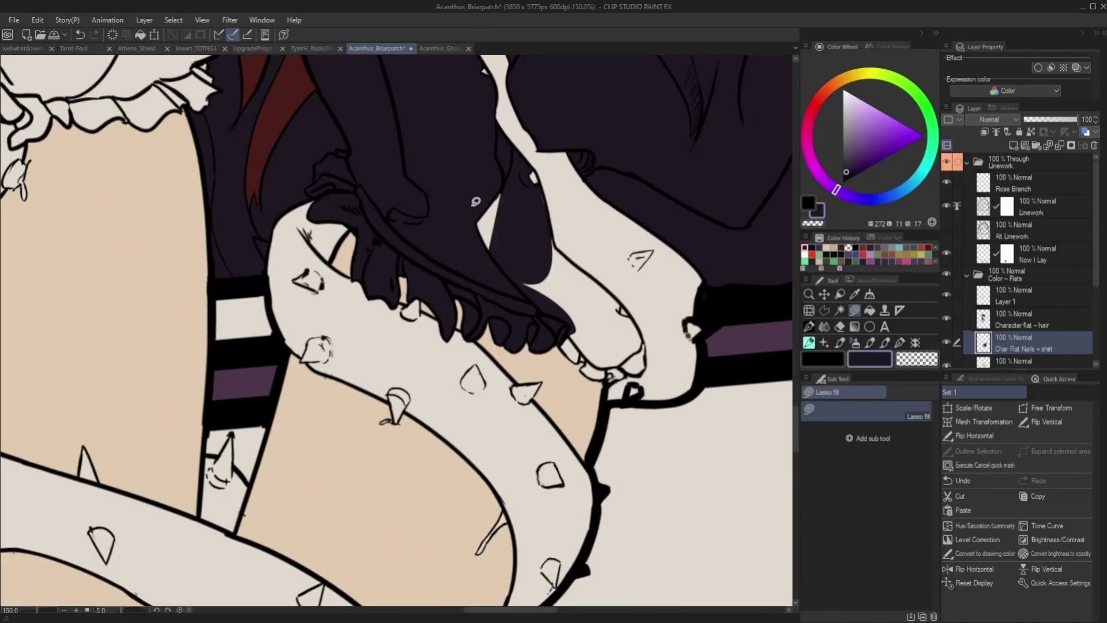
drag(554, 237, 526, 270)
drag(587, 296, 610, 286)
drag(641, 324, 611, 372)
mouse_move(604, 329)
mouse_down()
mouse_move(570, 354)
mouse_move(621, 378)
mouse_up()
Step: Lasso-fill the small unpainted sliver of bodice between the hair strands with dark purple
scroll(569, 289, down, 5)
scroll(566, 219, up, 3)
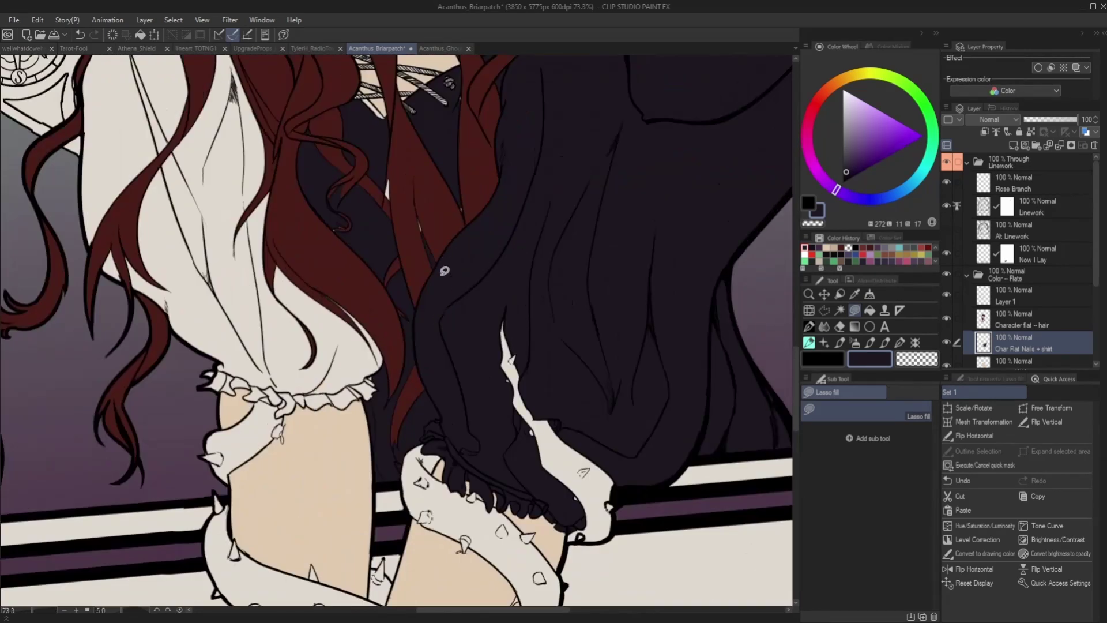
scroll(459, 194, up, 2)
scroll(399, 249, up, 4)
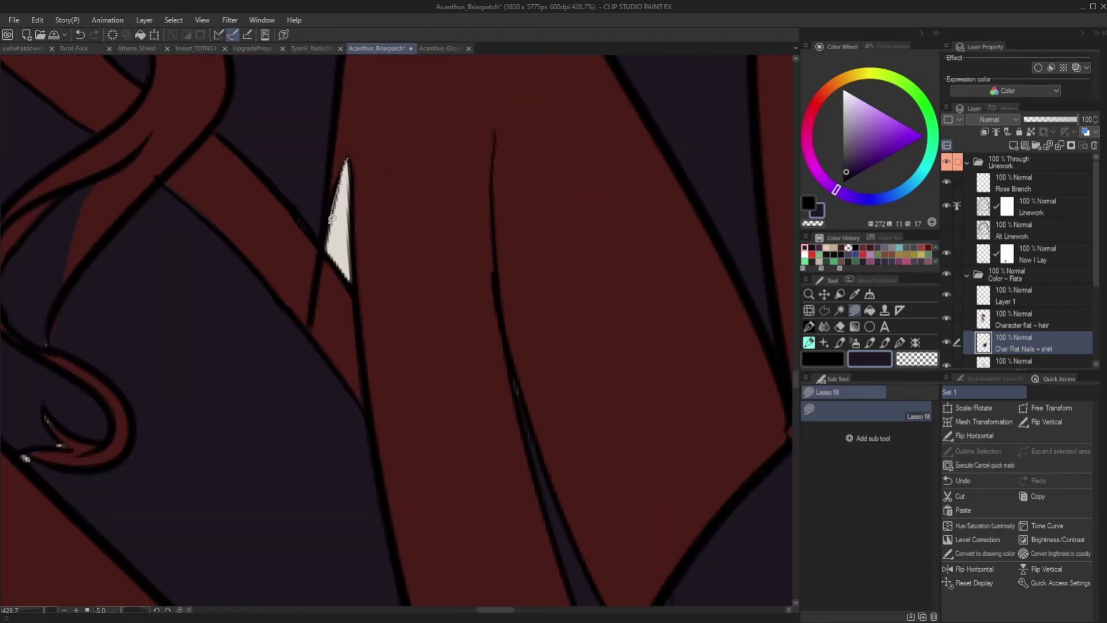
mouse_move(337, 173)
mouse_down()
mouse_move(353, 192)
mouse_move(346, 177)
mouse_up()
scroll(413, 284, down, 4)
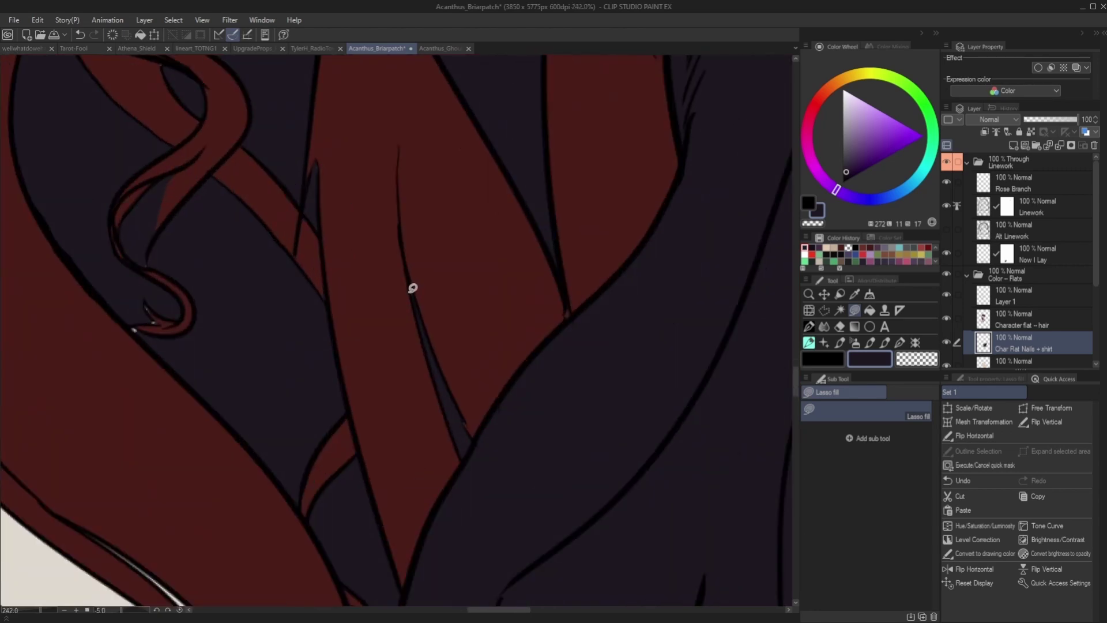
scroll(384, 223, up, 4)
scroll(425, 225, down, 8)
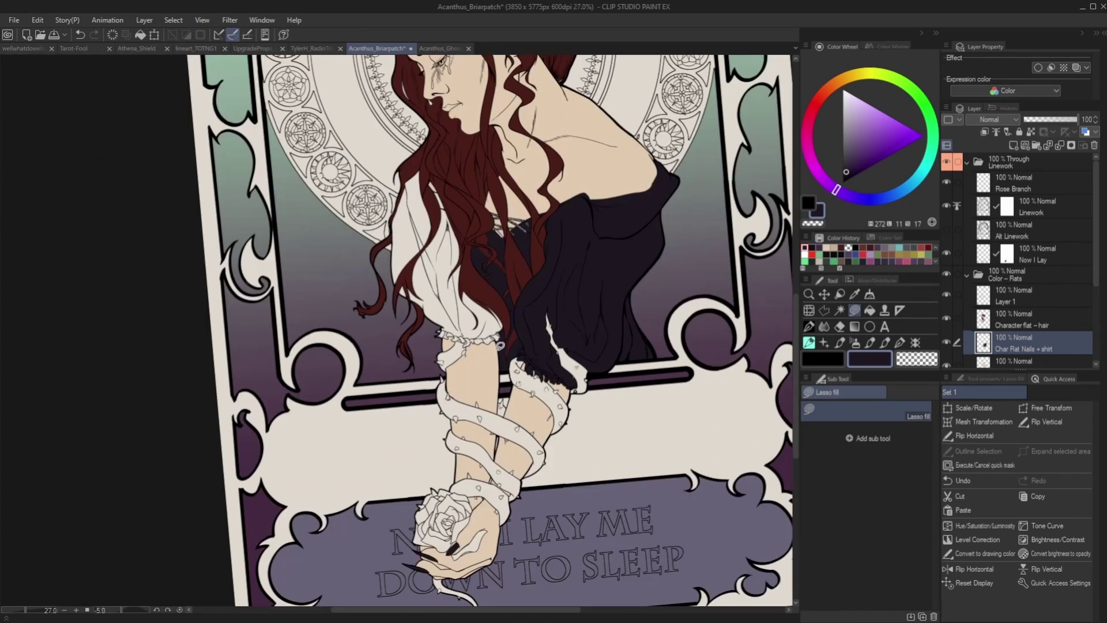
scroll(499, 345, up, 6)
mouse_move(449, 195)
mouse_down()
mouse_move(468, 199)
mouse_move(512, 288)
mouse_up()
mouse_move(478, 245)
mouse_down()
mouse_move(471, 212)
mouse_move(469, 296)
mouse_move(468, 217)
mouse_move(497, 252)
mouse_up()
click(1008, 324)
ctrl+shift+click(468, 218)
scroll(507, 286, down, 4)
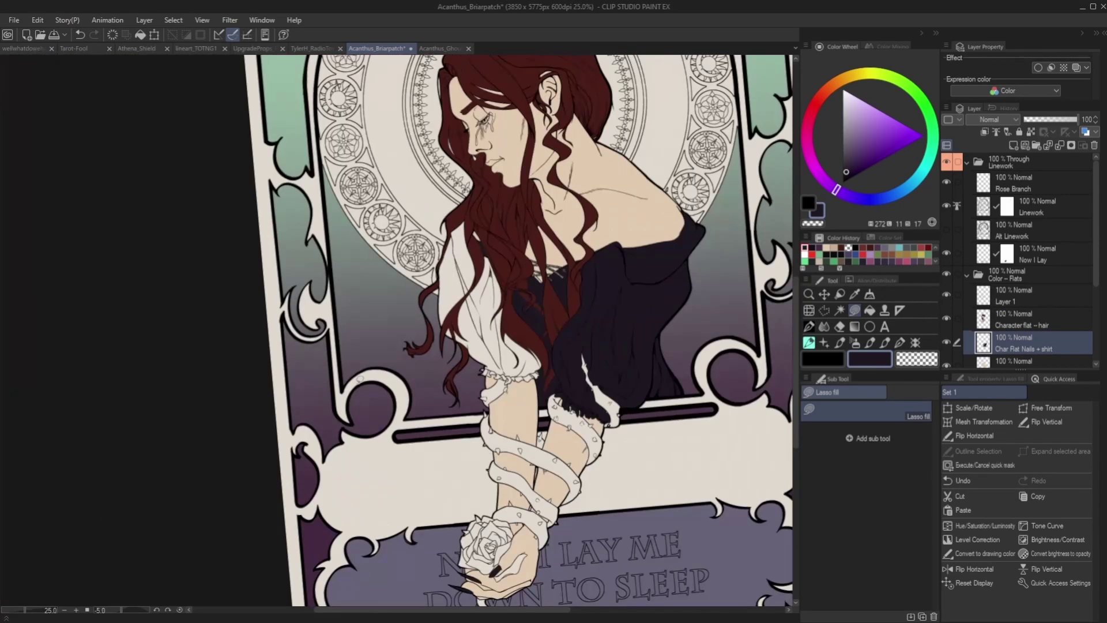
Step: Lasso-fill the inner part of the left sleeve between the overlapping hair strands with dark purple
scroll(357, 409, up, 1)
scroll(577, 223, up, 2)
mouse_move(572, 200)
mouse_down()
mouse_move(604, 244)
mouse_move(583, 174)
mouse_up()
scroll(601, 266, up, 1)
mouse_move(599, 259)
mouse_down()
mouse_move(615, 271)
mouse_move(611, 412)
mouse_move(553, 248)
mouse_move(576, 201)
mouse_up()
mouse_move(548, 317)
mouse_down()
mouse_move(517, 422)
mouse_move(562, 397)
mouse_up()
scroll(495, 479, down, 3)
scroll(496, 490, up, 3)
mouse_move(622, 330)
mouse_down()
mouse_move(646, 341)
mouse_move(532, 487)
mouse_up()
scroll(497, 461, down, 1)
scroll(529, 416, up, 2)
mouse_move(656, 329)
mouse_down()
mouse_move(671, 334)
mouse_move(668, 348)
mouse_up()
scroll(611, 335, down, 3)
scroll(630, 435, up, 2)
mouse_move(570, 224)
mouse_down()
mouse_move(546, 265)
mouse_move(521, 259)
mouse_up()
mouse_move(523, 199)
mouse_down()
mouse_move(536, 159)
mouse_move(497, 220)
mouse_move(477, 343)
mouse_up()
scroll(519, 186, up, 2)
drag(532, 172, 495, 238)
mouse_move(482, 257)
mouse_down()
mouse_move(455, 282)
mouse_move(458, 302)
mouse_up()
scroll(474, 267, down, 4)
scroll(477, 258, down, 2)
Step: Rotate the canvas and lasso-fill the left sleeve's dark purple up to the edge of the hair strand
key(minus)
key(minus)
key(minus)
key(minus)
key(minus)
key(minus)
key(minus)
key(minus)
key(minus)
key(minus)
key(minus)
key(minus)
key(minus)
key(minus)
scroll(333, 193, up, 5)
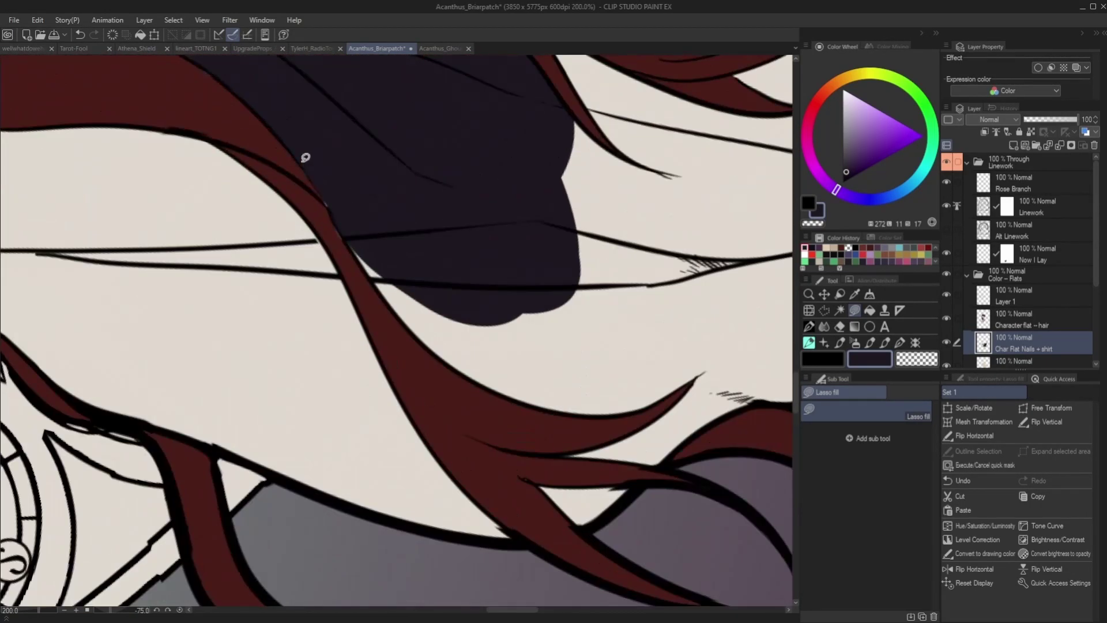
mouse_move(331, 194)
mouse_down()
mouse_move(362, 269)
mouse_move(392, 254)
mouse_up()
scroll(495, 232, down, 6)
Step: Restore the canvas angle and bucket-fill the remaining sections of the left sleeve with dark purple
key(asciicircum)
key(asciicircum)
key(asciicircum)
key(asciicircum)
key(asciicircum)
key(asciicircum)
key(asciicircum)
key(asciicircum)
key(asciicircum)
key(asciicircum)
key(asciicircum)
key(asciicircum)
key(asciicircum)
click(869, 310)
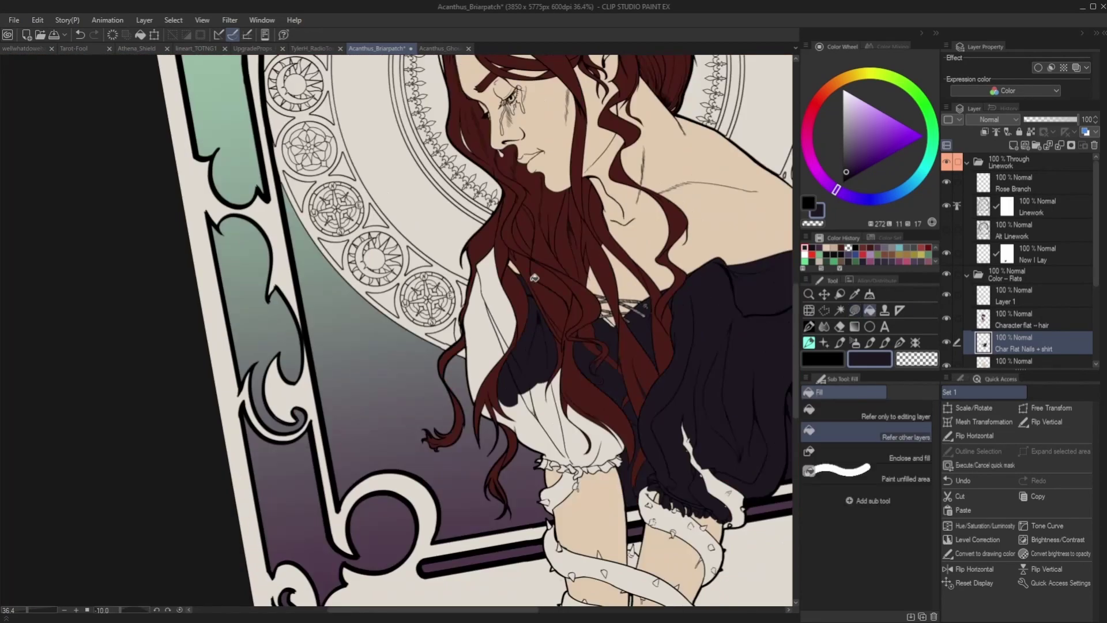
click(494, 297)
click(502, 336)
click(503, 337)
click(531, 404)
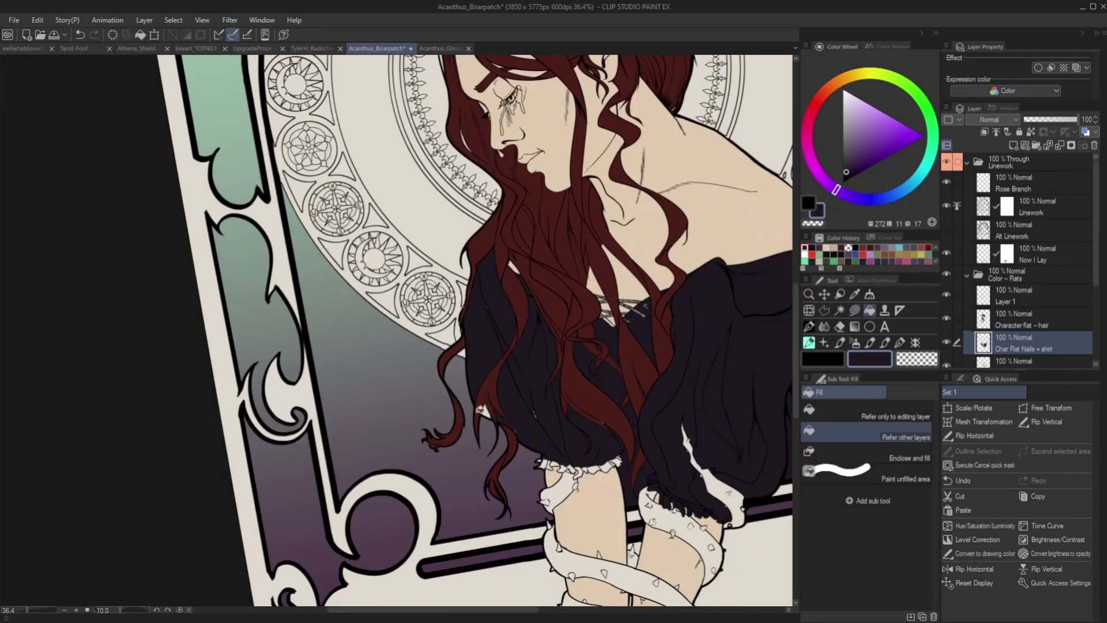
Step: Touch up the missed specks between the hair strands and folds of the left sleeve with the G-pen in dark purple
click(809, 327)
scroll(457, 319, up, 4)
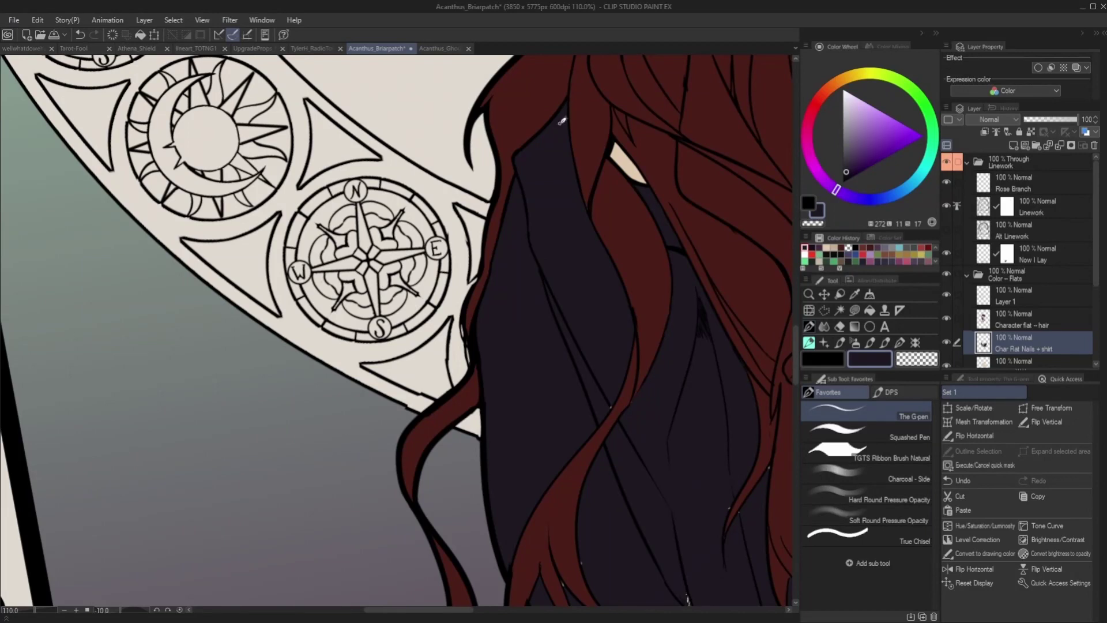
scroll(593, 388, down, 4)
scroll(396, 286, up, 5)
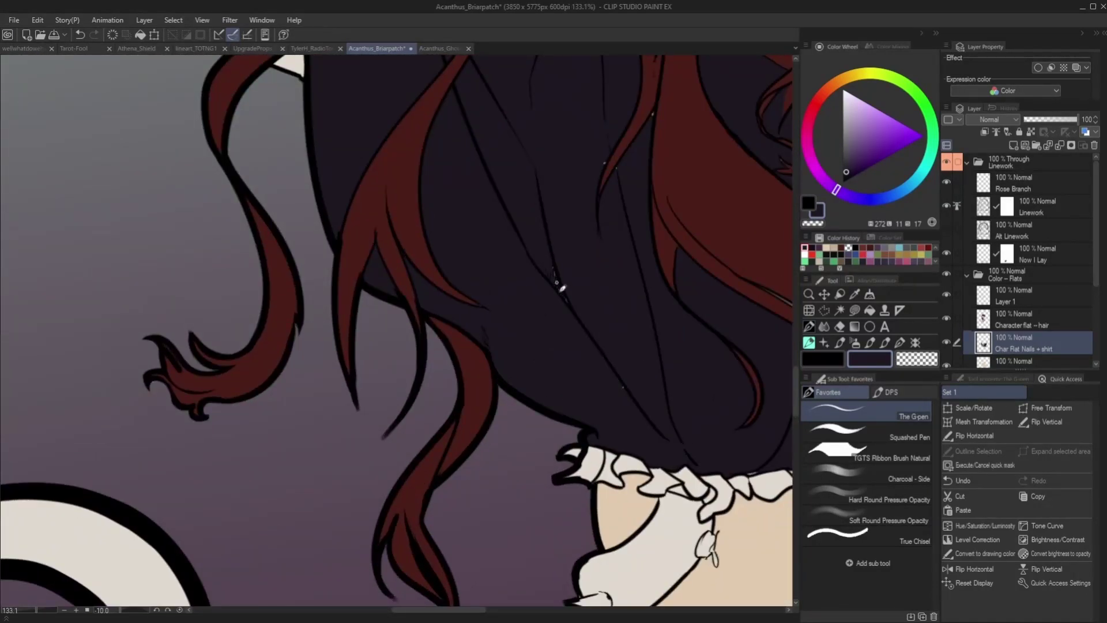
scroll(626, 375, down, 3)
scroll(576, 217, up, 4)
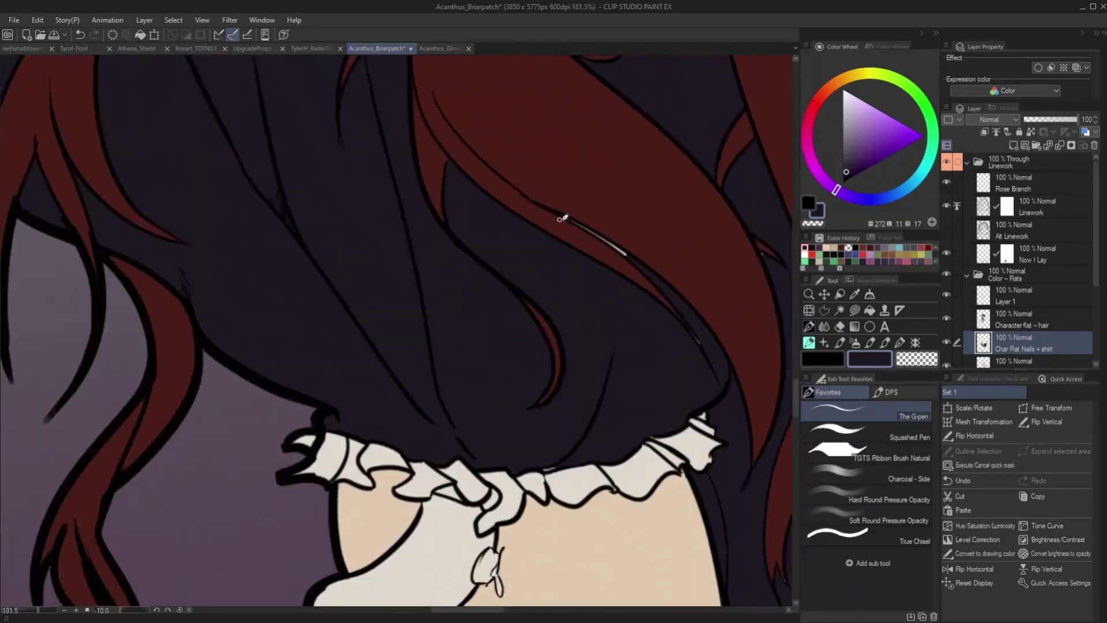
Step: Paint the thin unfilled gap in the hair strand over the left sleeve with the dark red hair colour on the hair layer
click(841, 248)
click(1012, 320)
drag(679, 321, 701, 346)
Step: Return to the Char Flat Nails + shirt layer and cover the missed speck beside the hair strand with dark purple
click(811, 248)
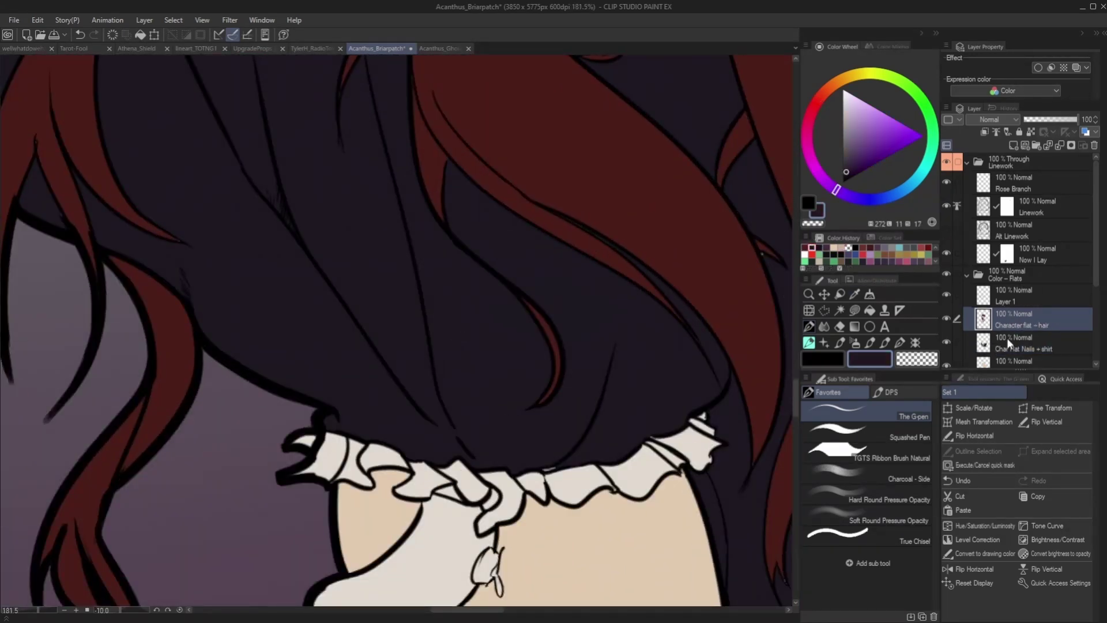
click(1004, 342)
drag(763, 255, 758, 250)
scroll(513, 453, down, 4)
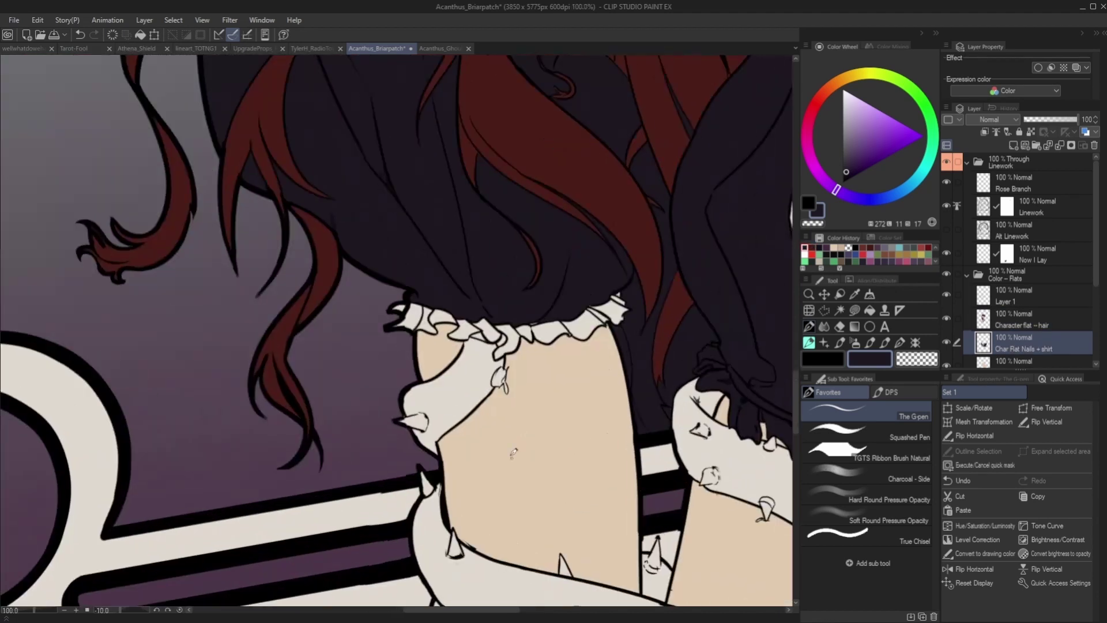
Step: Lasso-fill the ruffled cuff of the left sleeve with dark purple along its whole width
click(854, 311)
scroll(459, 388, up, 5)
mouse_move(381, 252)
mouse_down()
mouse_move(390, 300)
mouse_move(431, 300)
mouse_move(442, 242)
mouse_up()
drag(452, 282, 451, 302)
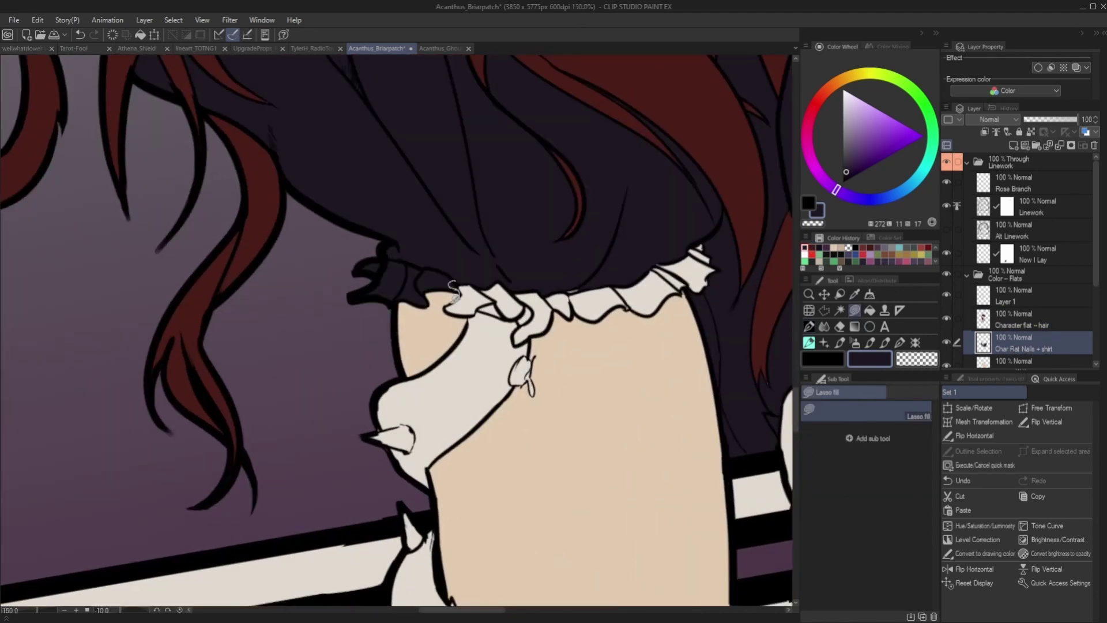
mouse_move(548, 326)
mouse_down()
mouse_move(554, 237)
mouse_move(453, 258)
mouse_up()
mouse_move(599, 247)
mouse_down()
mouse_move(601, 311)
mouse_move(669, 287)
mouse_move(721, 245)
mouse_move(676, 293)
mouse_up()
scroll(674, 291, down, 4)
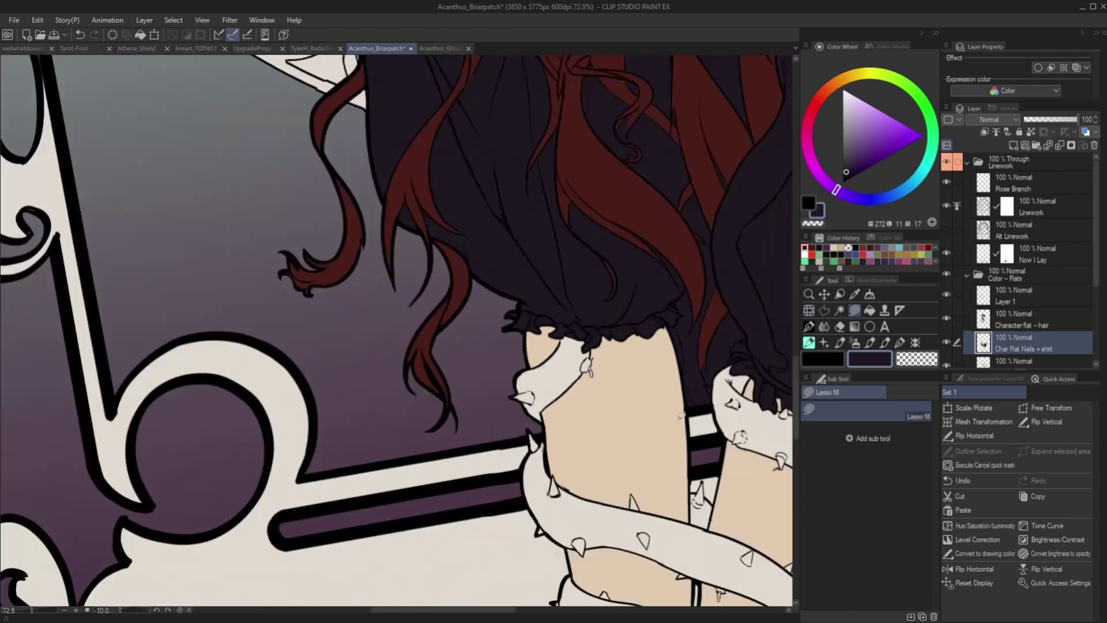
Step: Straighten the canvas, sample the green from the background, and shift it to a darker, richer green
scroll(494, 363, down, 4)
key(asciicircum)
key(asciicircum)
scroll(507, 369, up, 2)
scroll(533, 373, up, 2)
scroll(649, 314, down, 5)
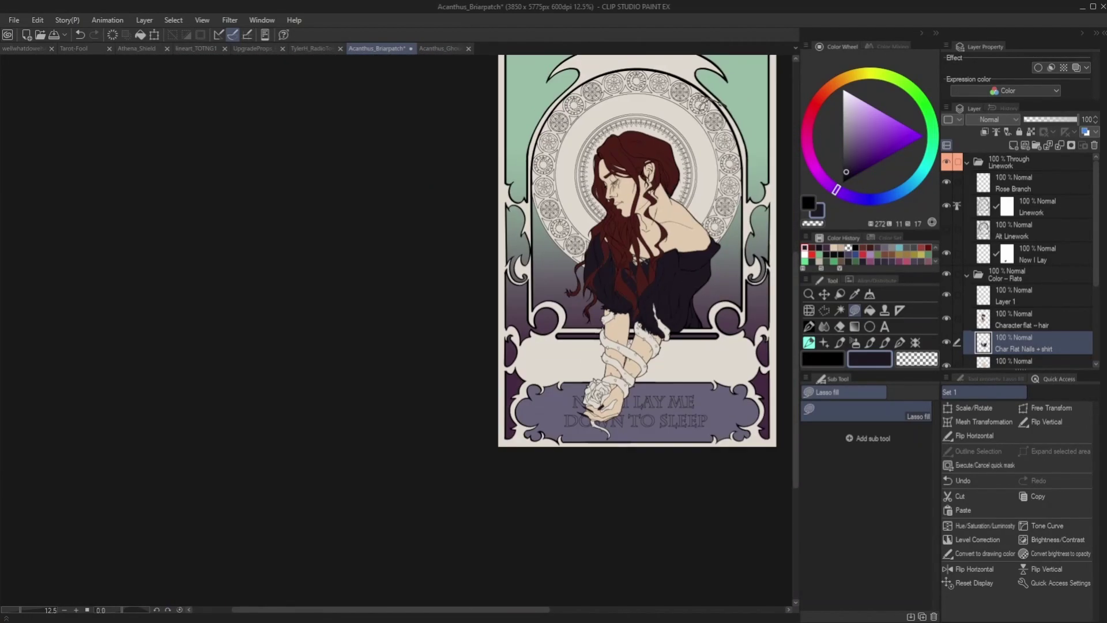
click(855, 294)
scroll(483, 423, down, 1)
click(683, 151)
drag(866, 118, 866, 151)
Step: Add a new layer above the shirt flats for the bodice lacing and name it Char Flat String
click(808, 327)
scroll(685, 258, up, 8)
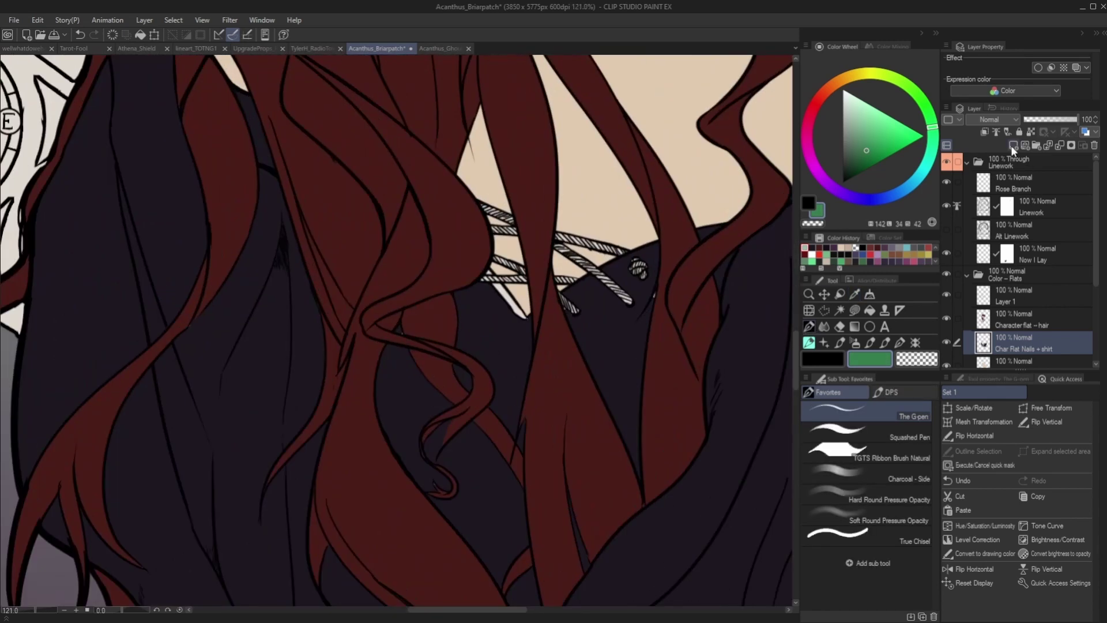
click(1012, 145)
click(1003, 348)
text(Char Flat String)
key(Return)
Step: Lasso-fill the upper lacing cords and the knot on the bodice with dark green
click(854, 310)
drag(518, 217, 494, 206)
drag(565, 248, 623, 294)
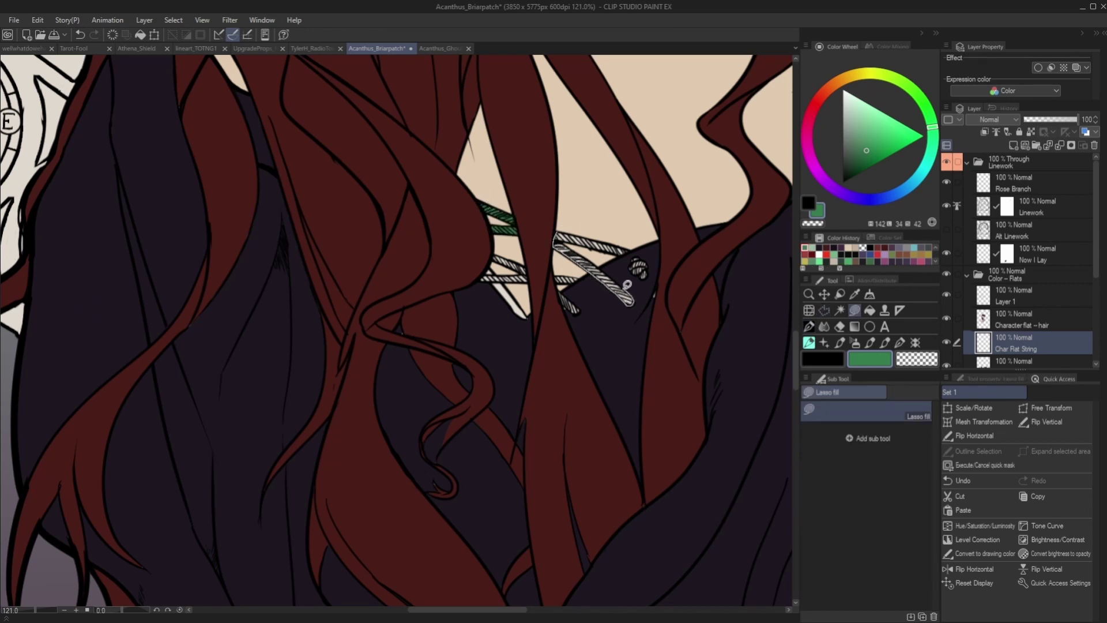
drag(578, 244, 635, 257)
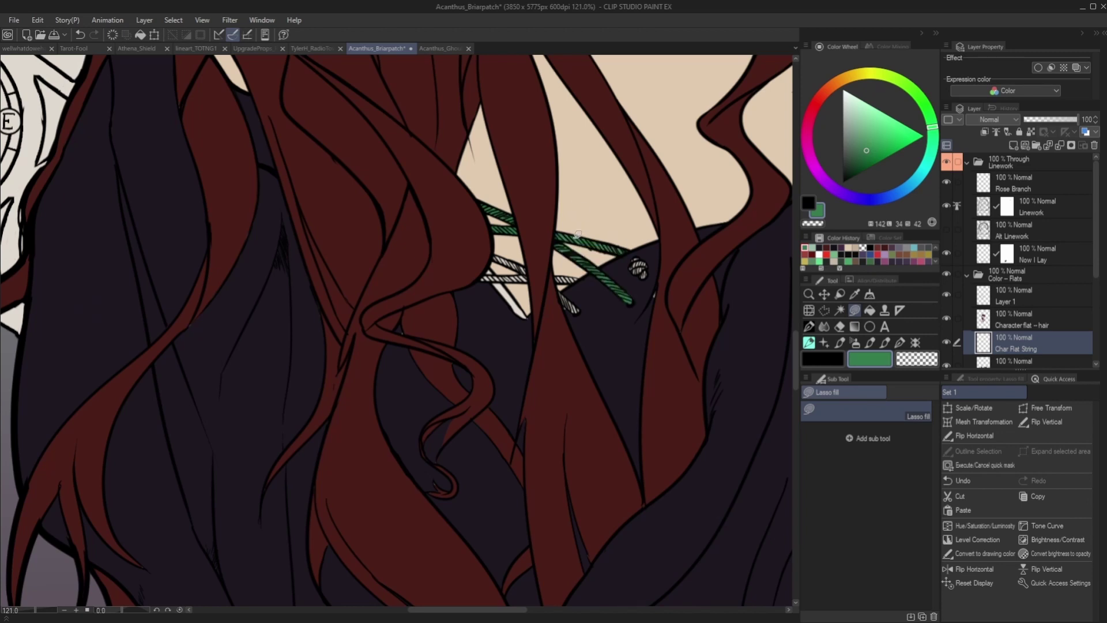
scroll(639, 268, up, 2)
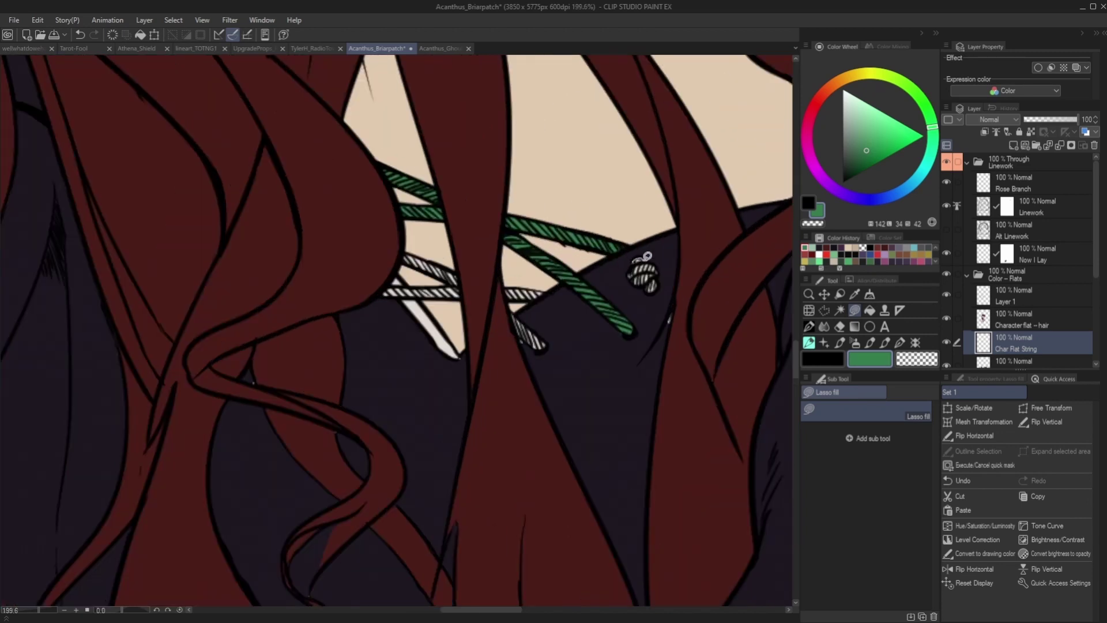
drag(636, 258, 633, 261)
Step: Lasso-fill the lower lacing cords on both sides of the central hair strand with dark green
scroll(570, 315, down, 3)
scroll(505, 340, up, 3)
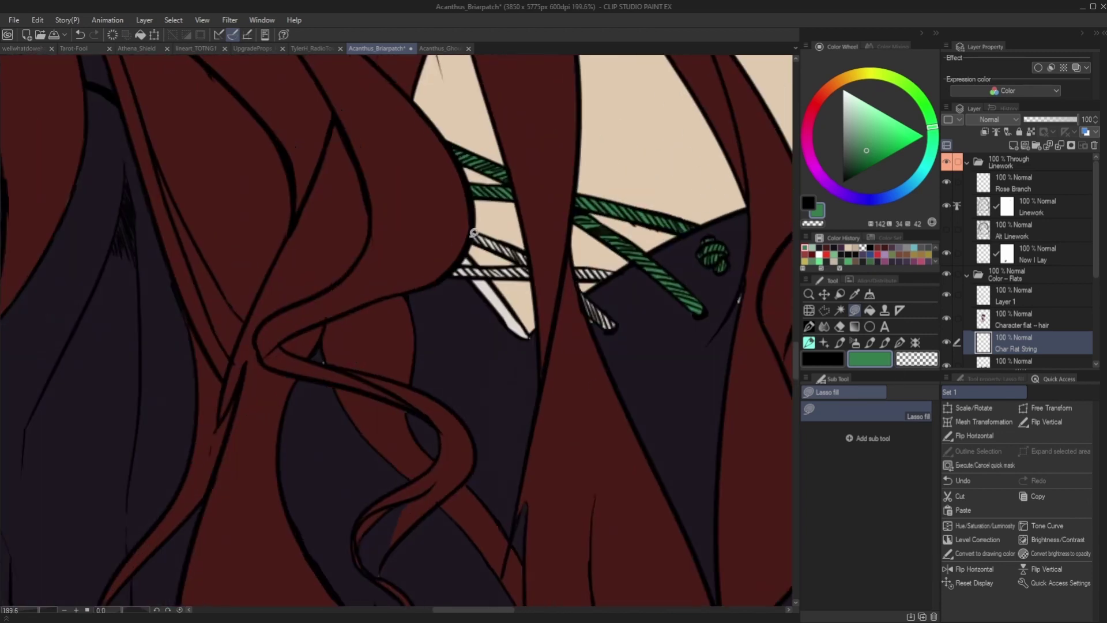
mouse_move(474, 234)
mouse_down()
mouse_move(527, 264)
mouse_move(477, 232)
mouse_up()
mouse_move(458, 268)
mouse_down()
mouse_move(525, 264)
mouse_move(464, 274)
mouse_move(473, 271)
mouse_up()
mouse_move(573, 265)
mouse_down()
mouse_move(594, 266)
mouse_move(605, 309)
mouse_move(582, 291)
mouse_up()
Step: Reselect the Char Flat Nails + shirt layer and switch back to the dark purple shirt colour
scroll(1001, 324, down, 2)
click(1015, 321)
click(822, 247)
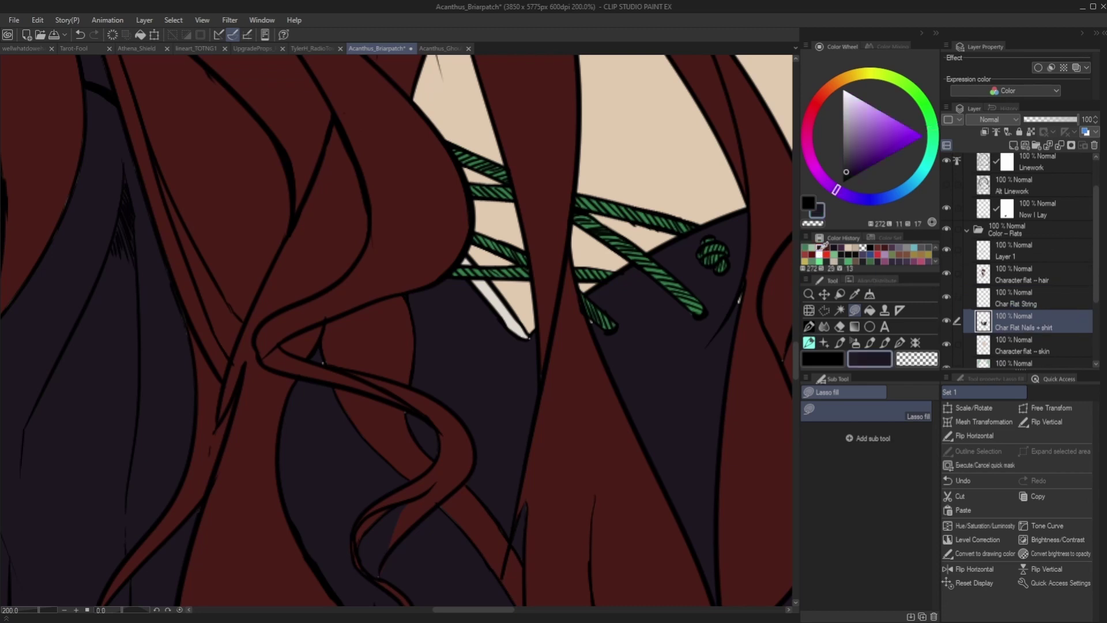
Step: Lasso-fill the unpainted gaps beside the bodice lacing and in the shirt with the dark shirt colour
drag(506, 296, 531, 335)
scroll(738, 329, down, 7)
drag(690, 336, 744, 394)
Step: Sample the green iris colour from the Acanthus_GhoulForm_preview document and return to the Acanthus_Briarpatch canvas
click(439, 50)
scroll(386, 173, up, 5)
click(856, 295)
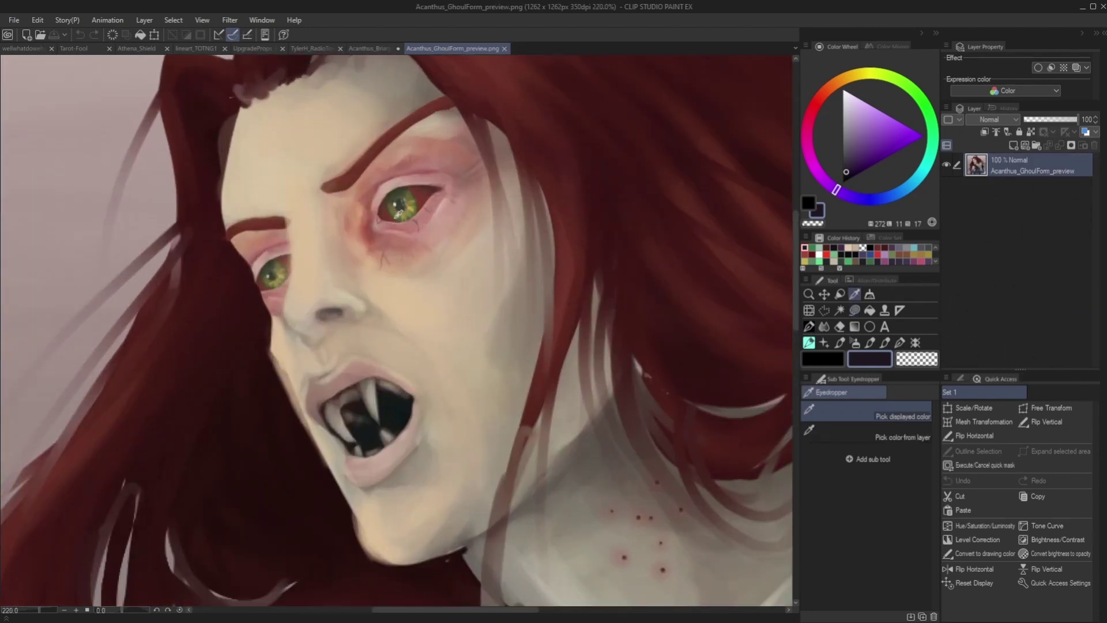
click(406, 215)
scroll(449, 211, down, 5)
click(368, 49)
scroll(518, 271, up, 14)
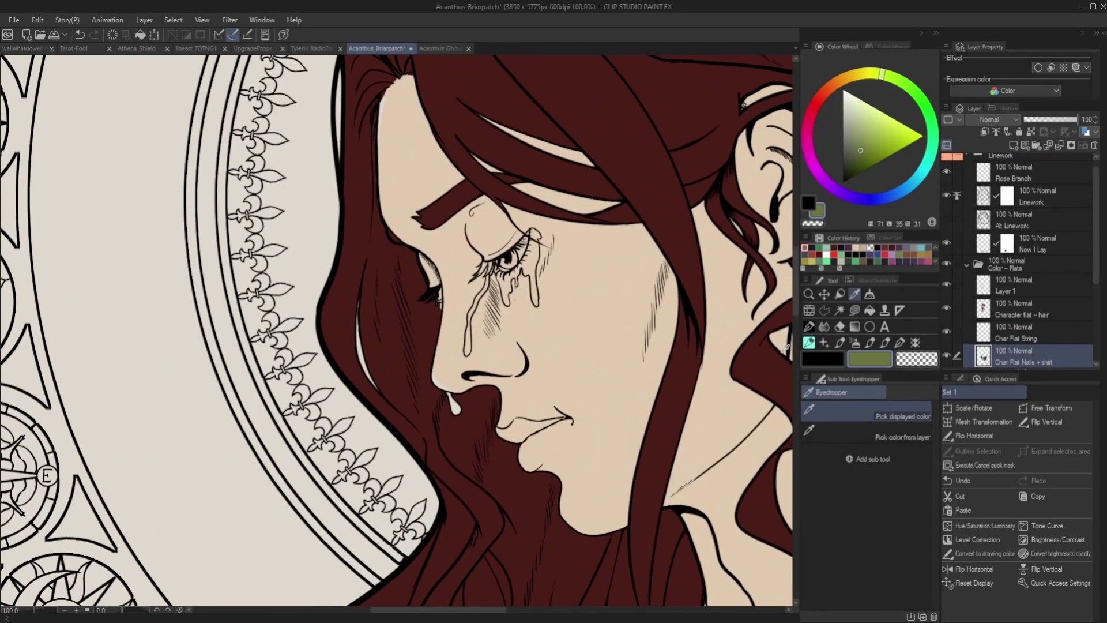
Step: Delete Layer 1 from the Color -- Flats folder and check the hair flats by toggling their visibility
key(p)
scroll(519, 246, up, 4)
double_click(1014, 293)
key(ctrl+0)
click(1094, 145)
click(946, 285)
click(946, 284)
scroll(526, 284, up, 12)
scroll(552, 241, up, 8)
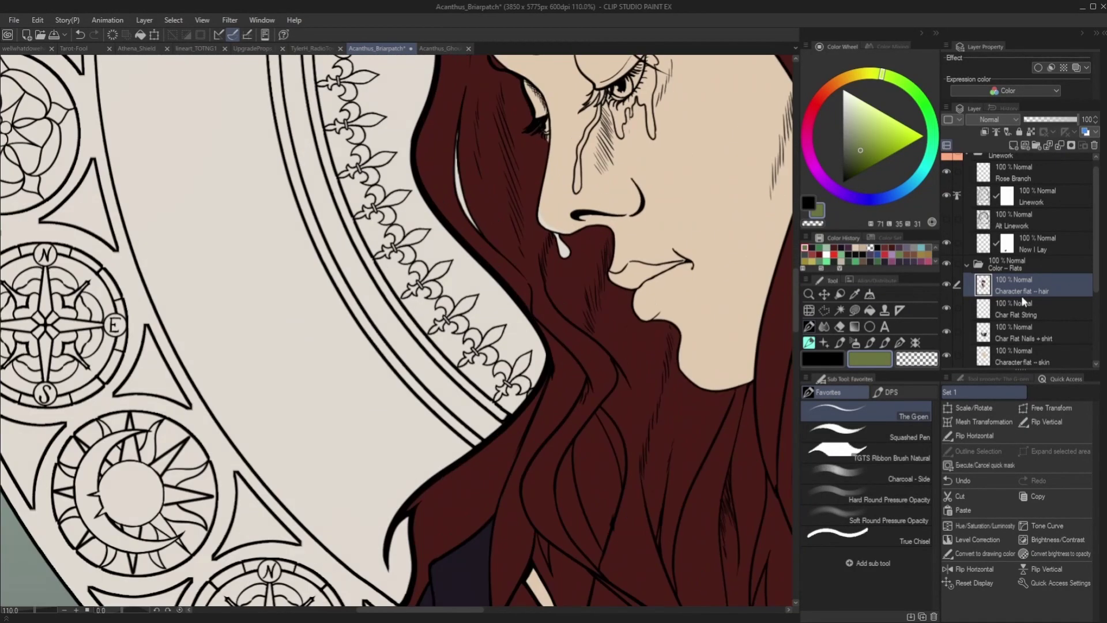
Step: Lasso-fill the unpainted gap at the nose tip with the sampled skin colour on the Character flat -- skin layer
scroll(1018, 307, down, 2)
click(1012, 315)
alt+click(576, 193)
scroll(545, 188, up, 2)
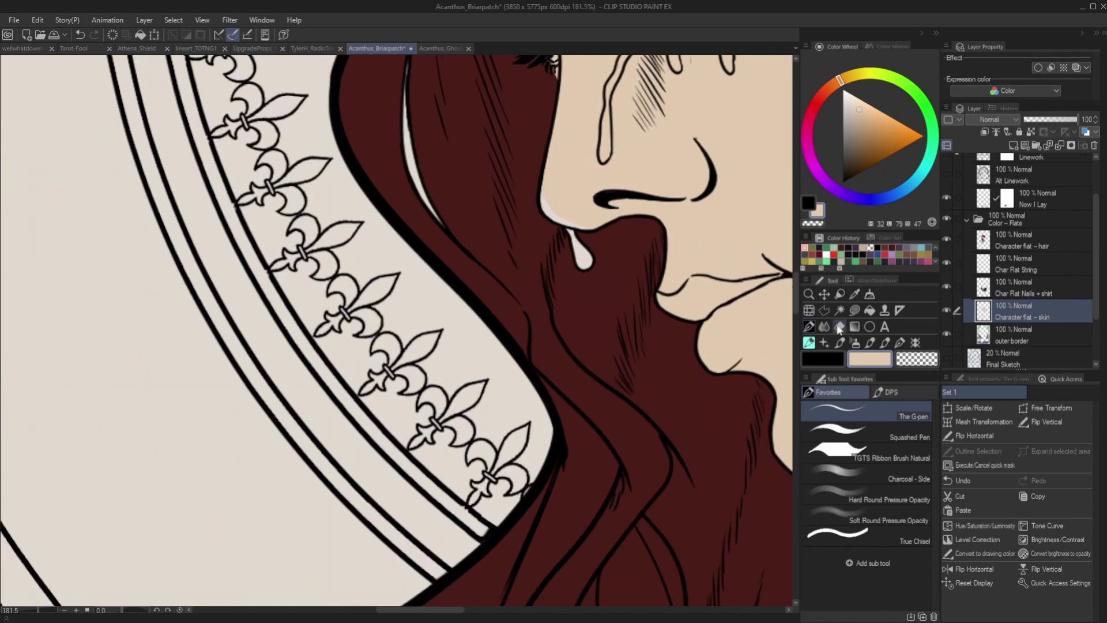
click(854, 311)
drag(543, 192, 564, 177)
scroll(506, 300, down, 5)
scroll(496, 117, down, 4)
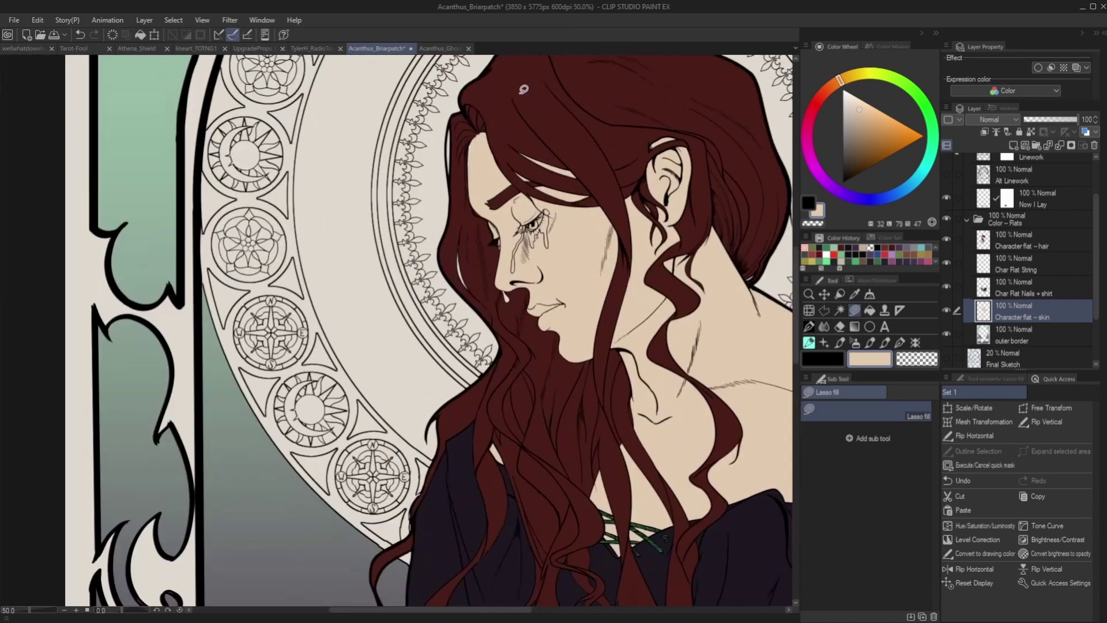
Step: Add a layer above the skin flats and name it Char Flat -- Eyes
click(1012, 145)
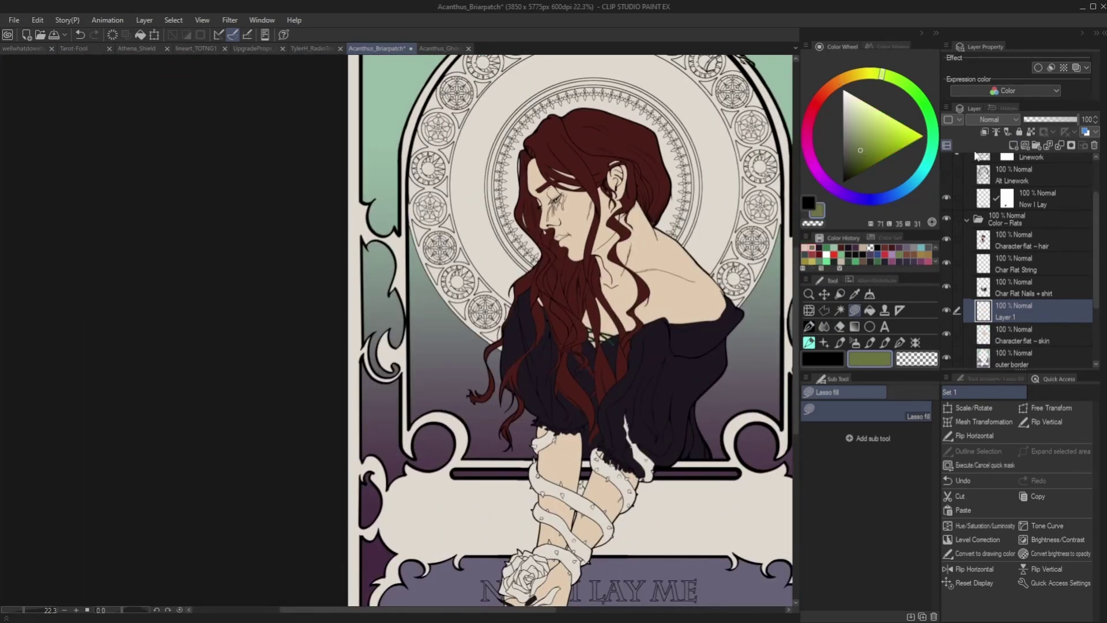
double_click(1001, 317)
text(Char Flat - Eyes)
key(Return)
scroll(547, 190, up, 8)
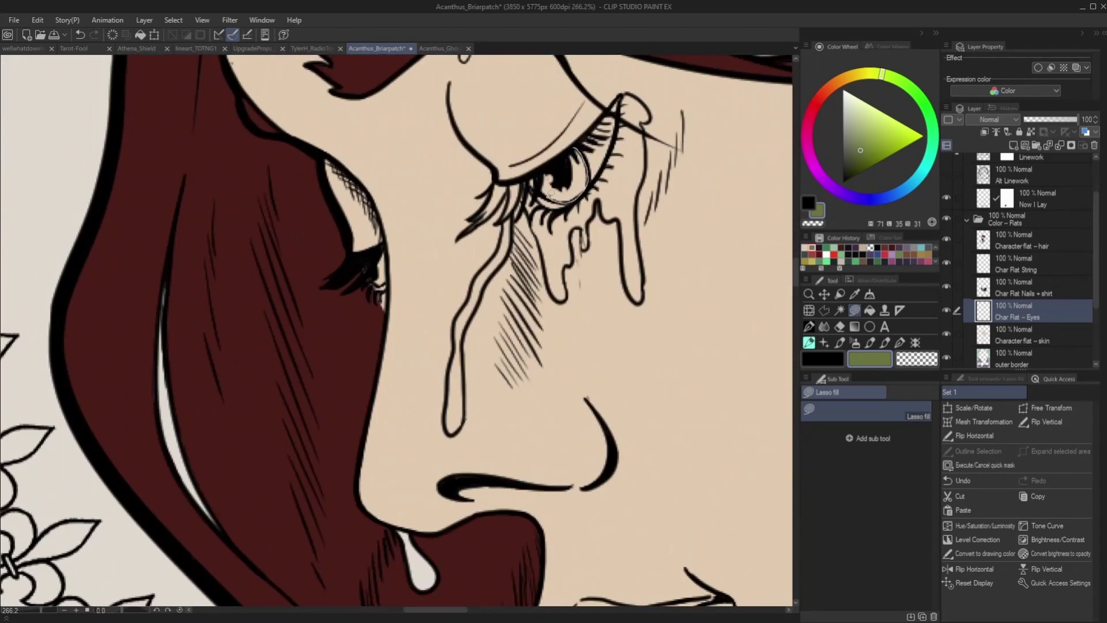
Step: Lasso-fill the character's iris with the olive green eye colour on the eyes layer
drag(545, 189, 571, 152)
scroll(571, 156, down, 3)
scroll(478, 219, up, 2)
drag(481, 207, 479, 226)
scroll(406, 266, down, 7)
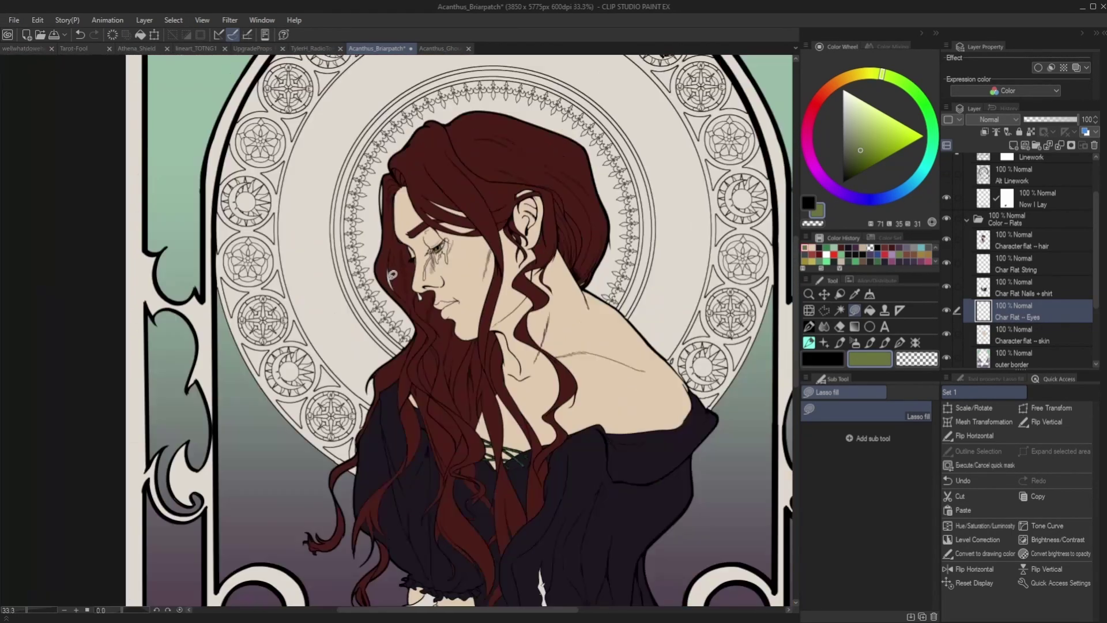
scroll(565, 199, down, 3)
scroll(464, 415, up, 3)
Step: Add a layer above the hair flats and name it Char Flat -- Rose
click(1021, 241)
click(1014, 146)
double_click(1006, 244)
text(Char Flat -- Rose)
key(Return)
scroll(606, 329, down, 3)
scroll(606, 329, up, 2)
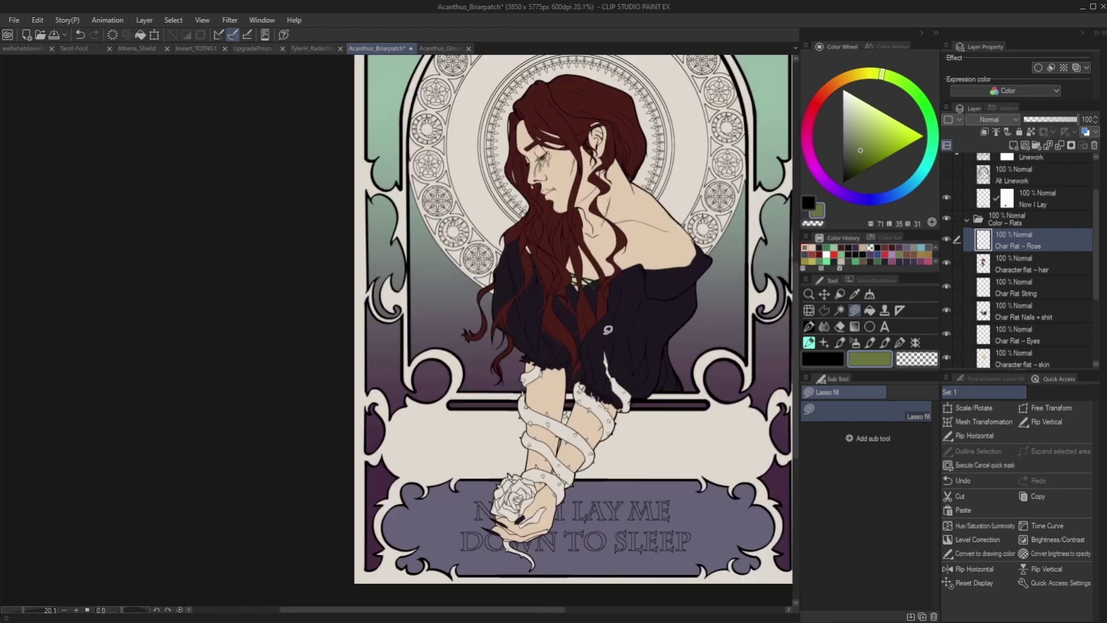
Step: Choose a deep crimson and fill the petal shape lying in the palm, using other layers as reference
click(819, 254)
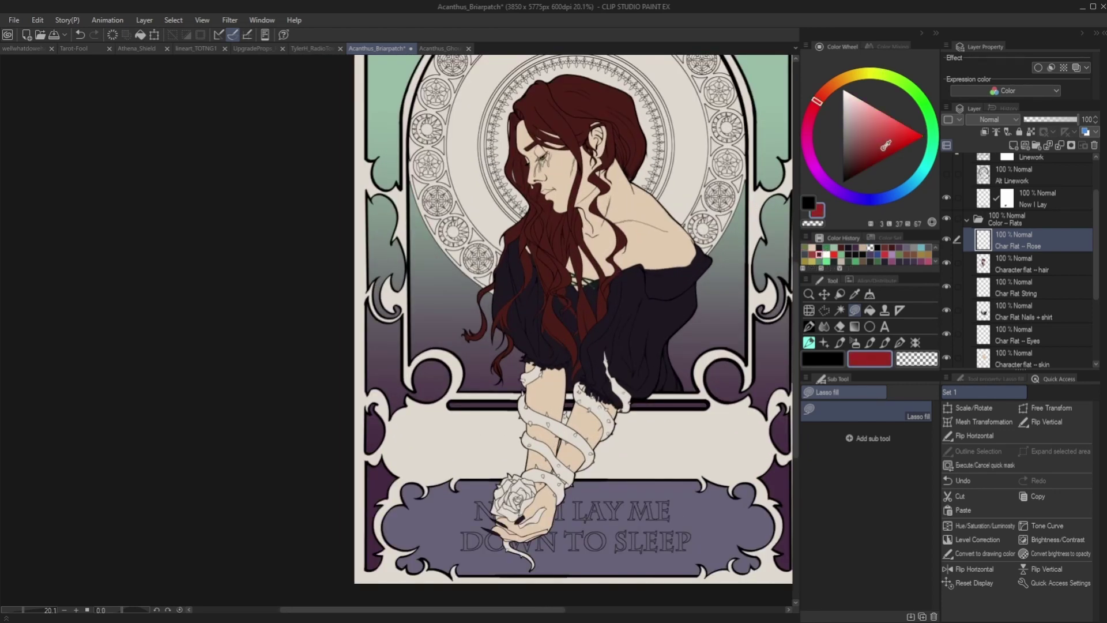
click(883, 150)
click(870, 310)
scroll(461, 518, up, 3)
click(626, 507)
scroll(578, 478, down, 3)
key(ctrl+z)
click(812, 114)
click(876, 154)
click(602, 494)
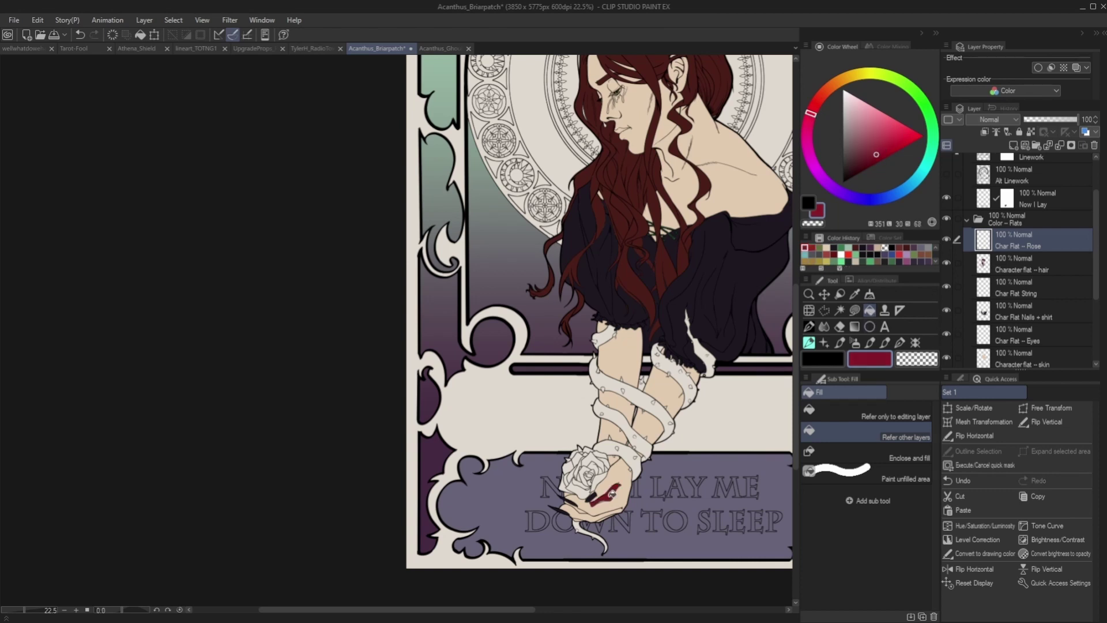
Step: Fill the rose's upper, central and right-hand petals with crimson
scroll(593, 480, up, 2)
click(577, 473)
click(600, 455)
click(567, 448)
key(ctrl+z)
click(586, 431)
click(581, 438)
click(607, 442)
click(612, 453)
click(615, 462)
click(603, 486)
click(601, 455)
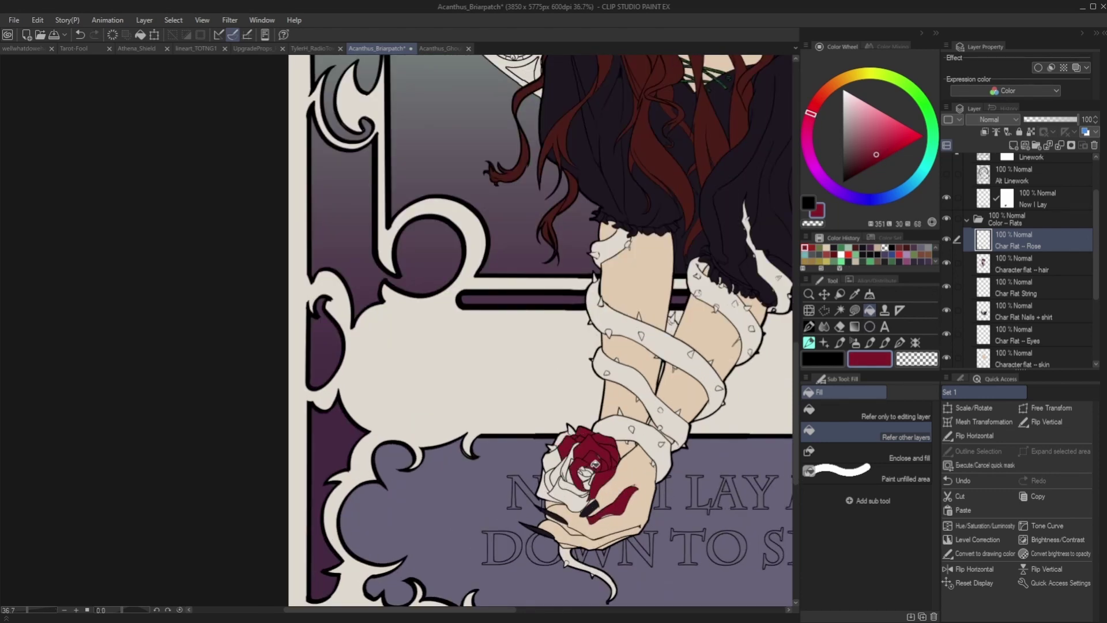
Step: Fill the remaining petals on the rose's left and lower side with crimson
click(568, 494)
click(550, 486)
click(551, 468)
click(559, 470)
click(574, 485)
click(569, 460)
click(571, 476)
Step: Lasso-fill the small unpainted slivers between the rose petals with crimson
key(u)
scroll(581, 521, up, 4)
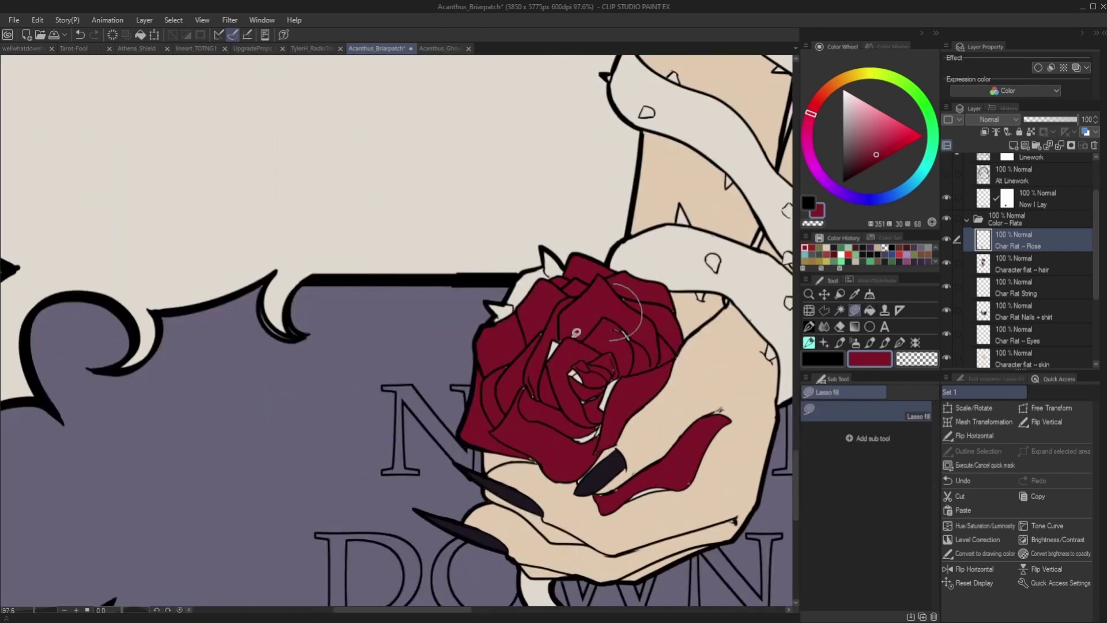
drag(658, 303, 673, 322)
drag(551, 341, 558, 356)
drag(570, 371, 580, 381)
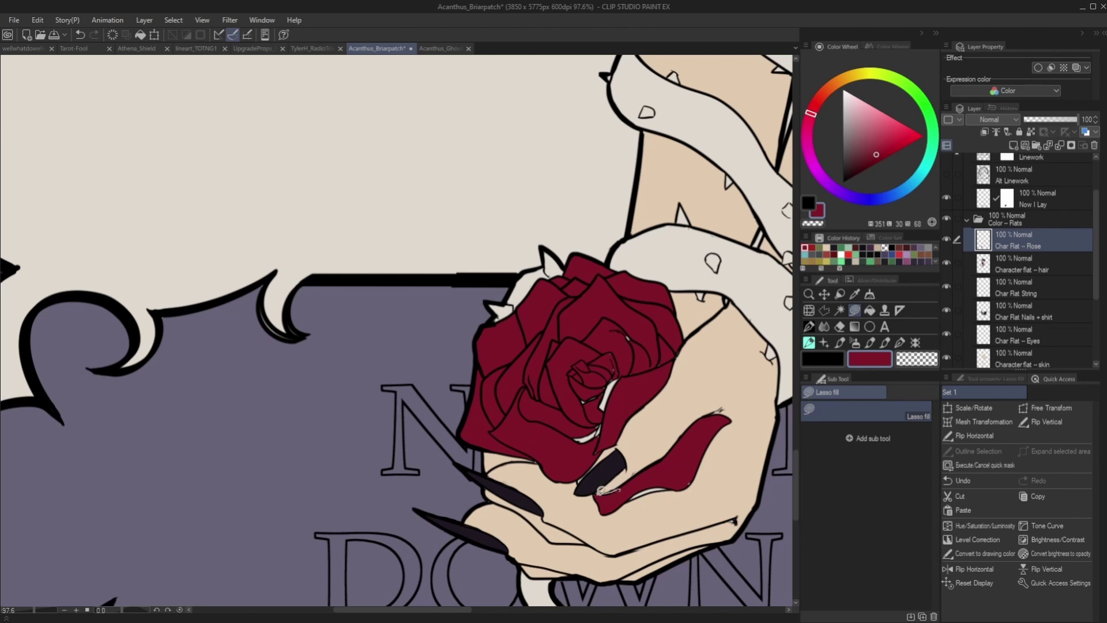
scroll(637, 334, down, 1)
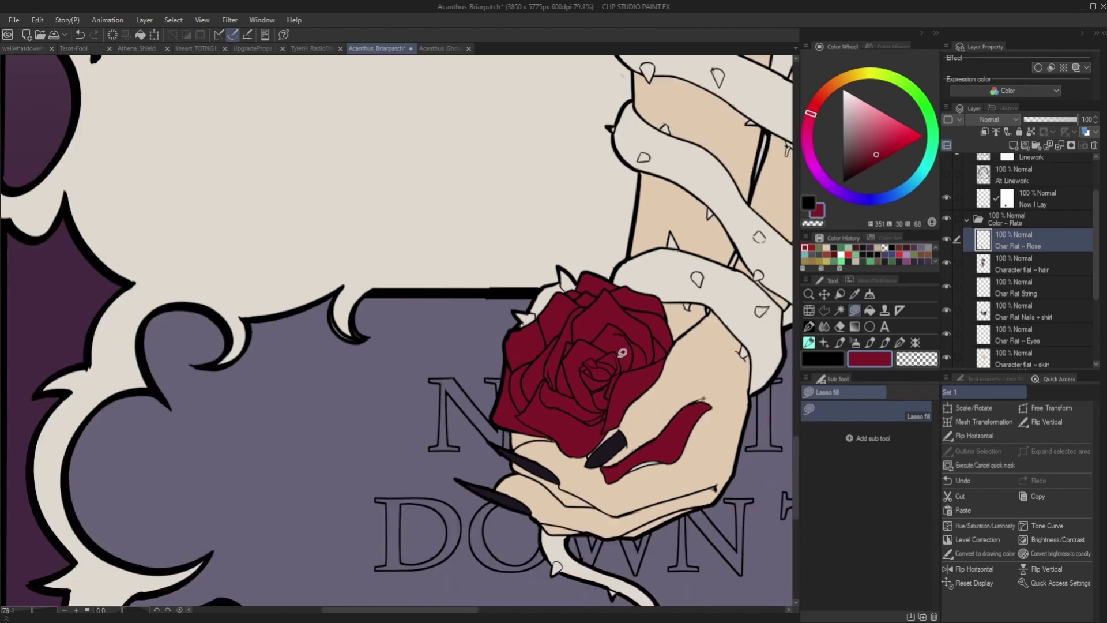
scroll(572, 382, down, 6)
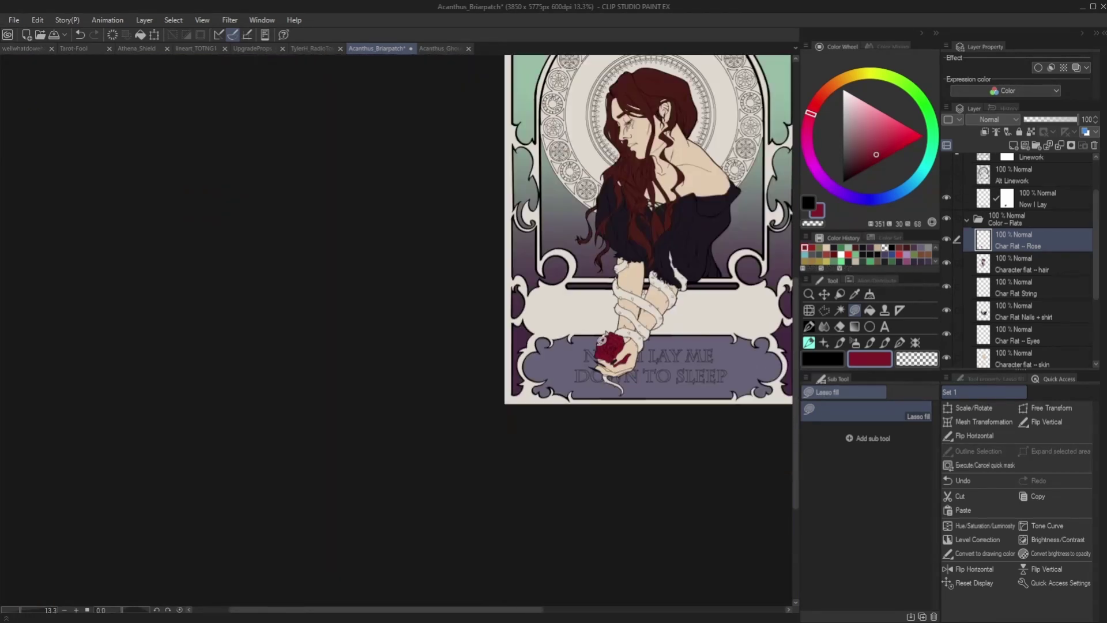
scroll(606, 322, up, 3)
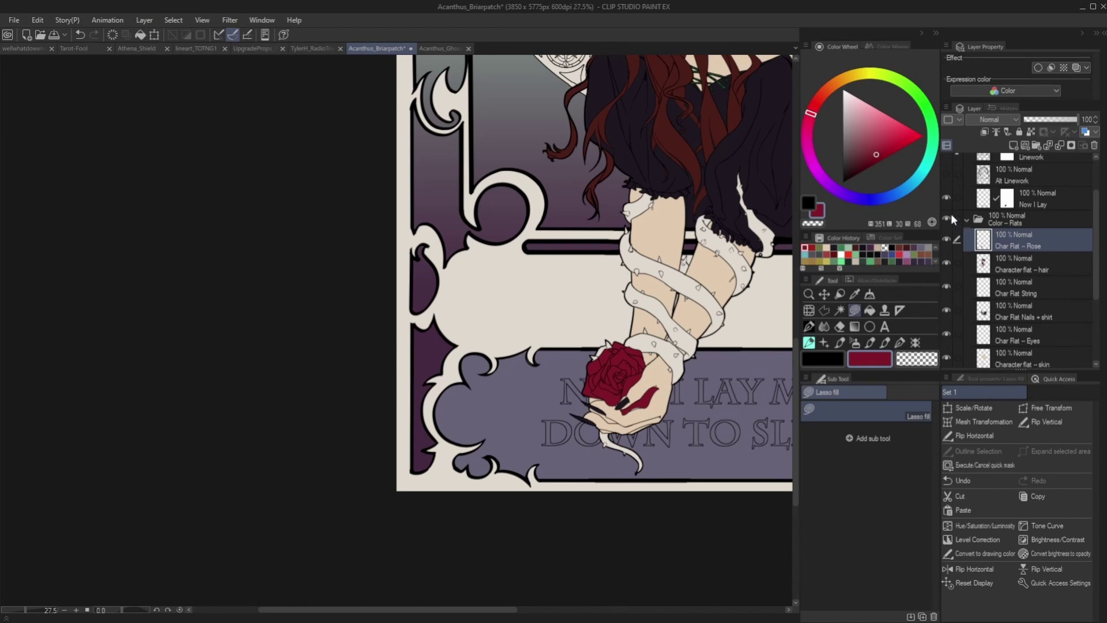
Step: Try filling the thorny vine around both forearms with green on the rose layer
click(930, 148)
click(869, 310)
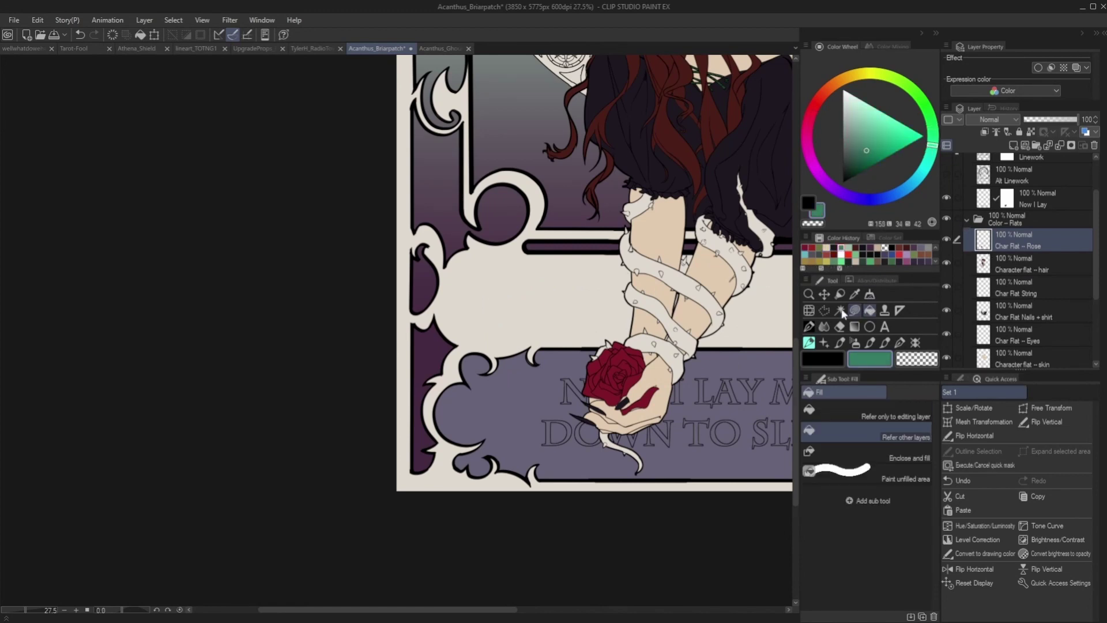
click(648, 204)
click(625, 243)
click(709, 228)
click(763, 231)
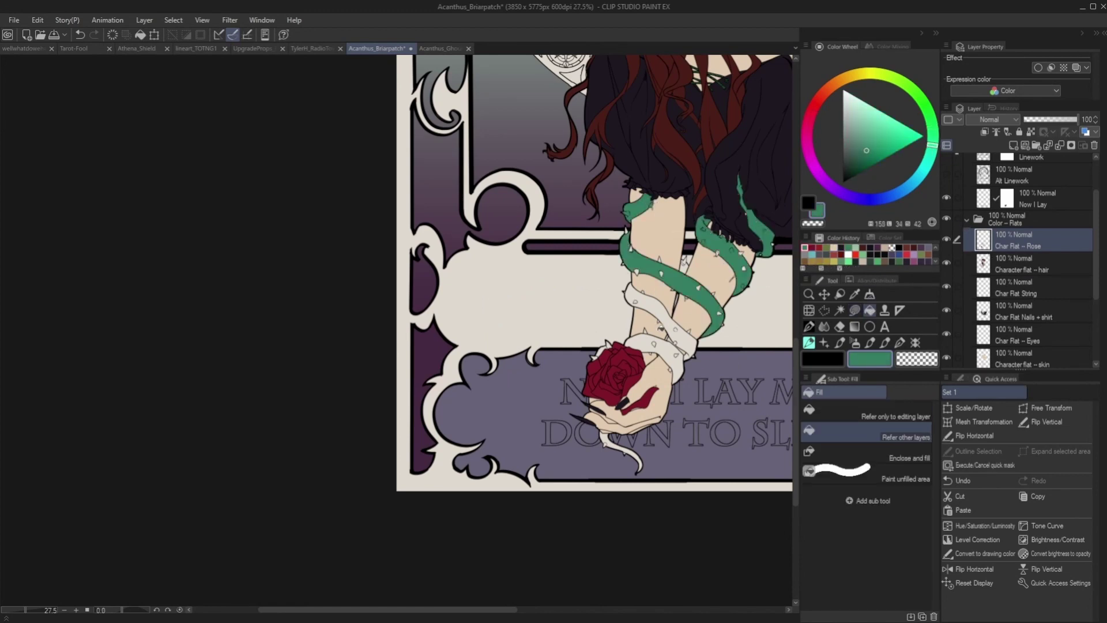
click(657, 318)
click(652, 343)
click(859, 144)
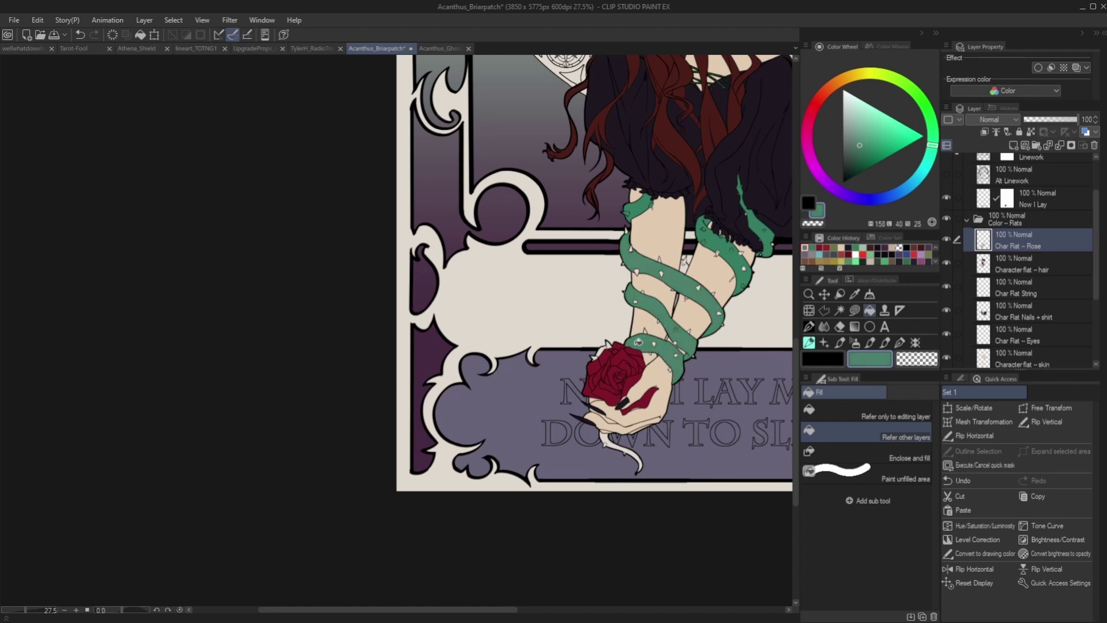
Step: Undo the green vine fills on the rose layer
key(ctrl+z)
key(ctrl+z)
key(ctrl+z)
key(ctrl+z)
key(ctrl+z)
key(ctrl+z)
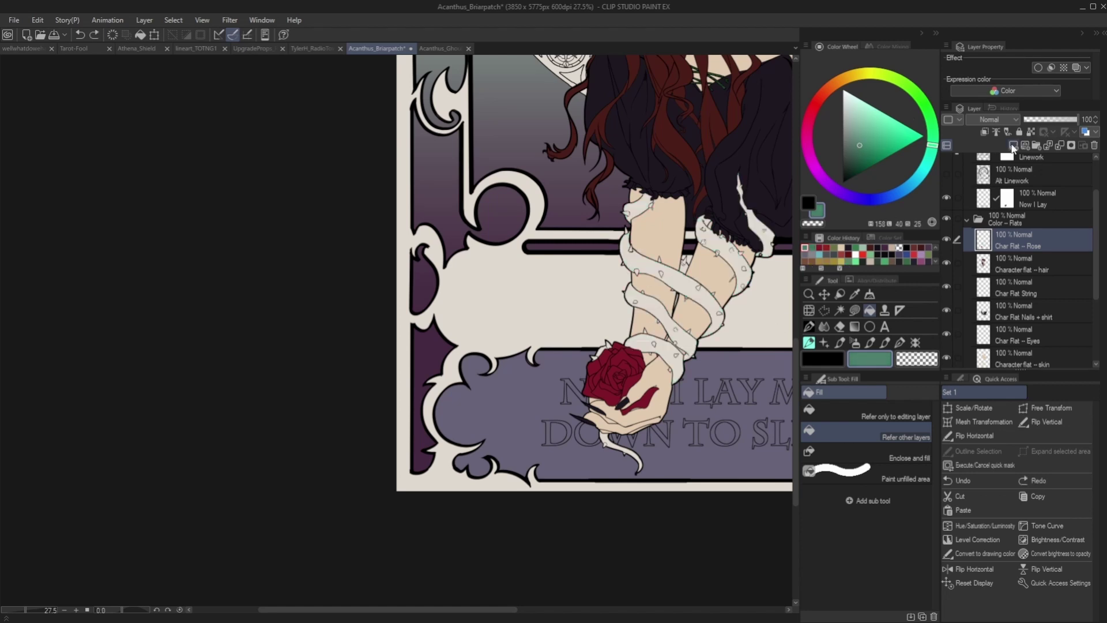
Step: Add a layer above the rose flats and name it Char Flat -- Thorns
click(1013, 148)
key(r)
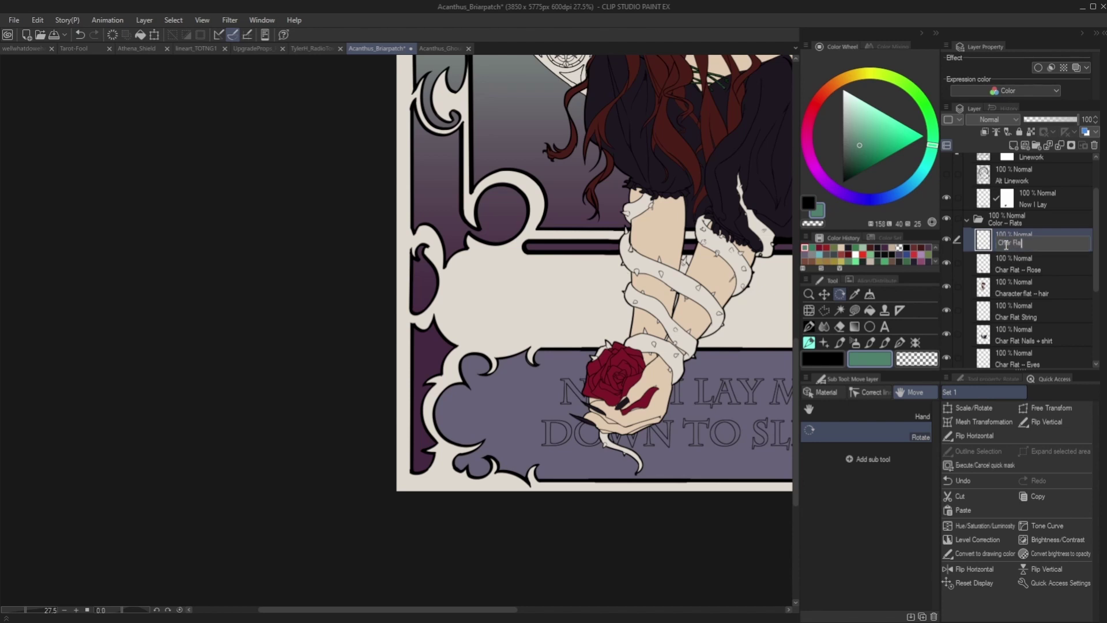
text(rns)
key(Return)
drag(626, 379, 579, 460)
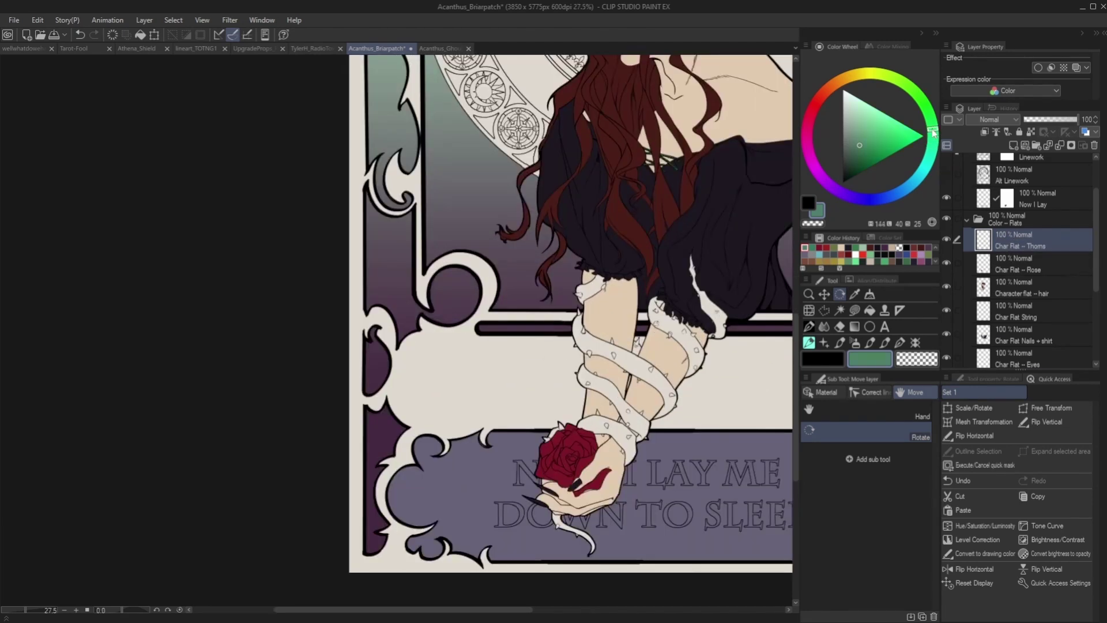
Step: Adjust the colour to a leafier green and fill the vine coils around the left forearm and the stem below the hand
drag(862, 142, 864, 142)
click(869, 310)
click(587, 286)
click(583, 334)
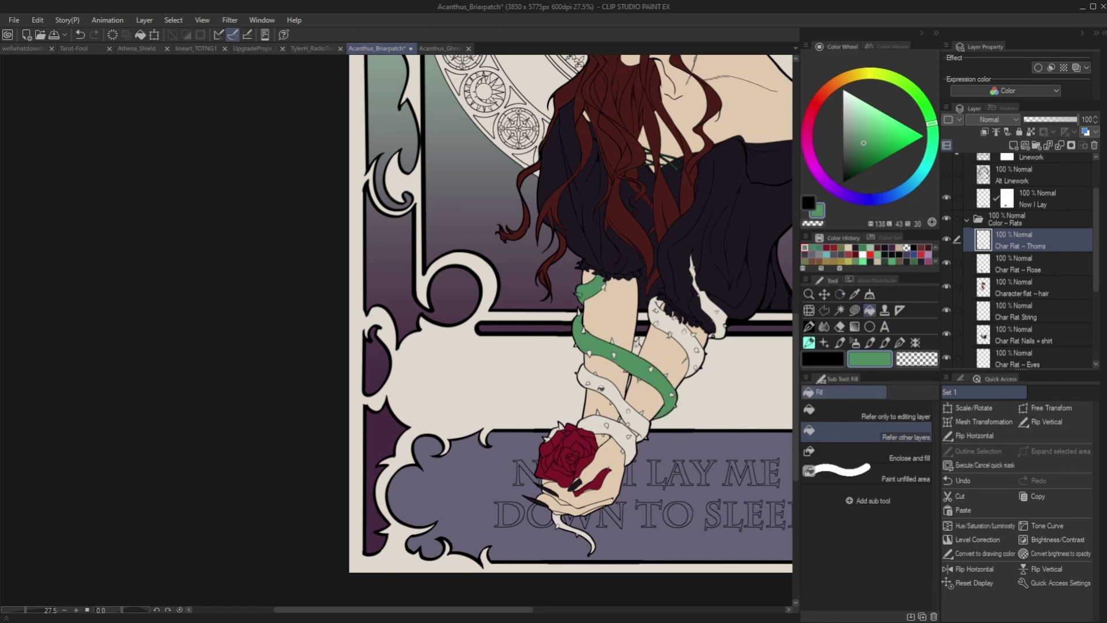
click(601, 389)
click(588, 422)
click(554, 432)
scroll(486, 482, up, 2)
click(573, 531)
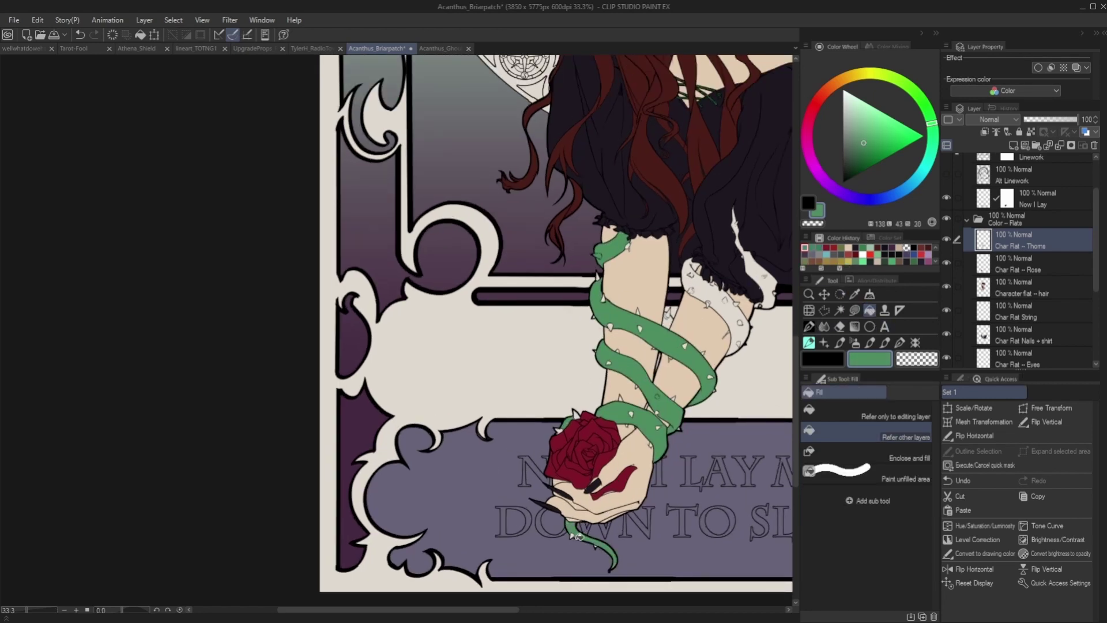
Step: Fill the thorns on the vine coil around the wrist and behind the rose with the same green
scroll(575, 535, up, 2)
scroll(598, 544, down, 2)
scroll(634, 490, up, 2)
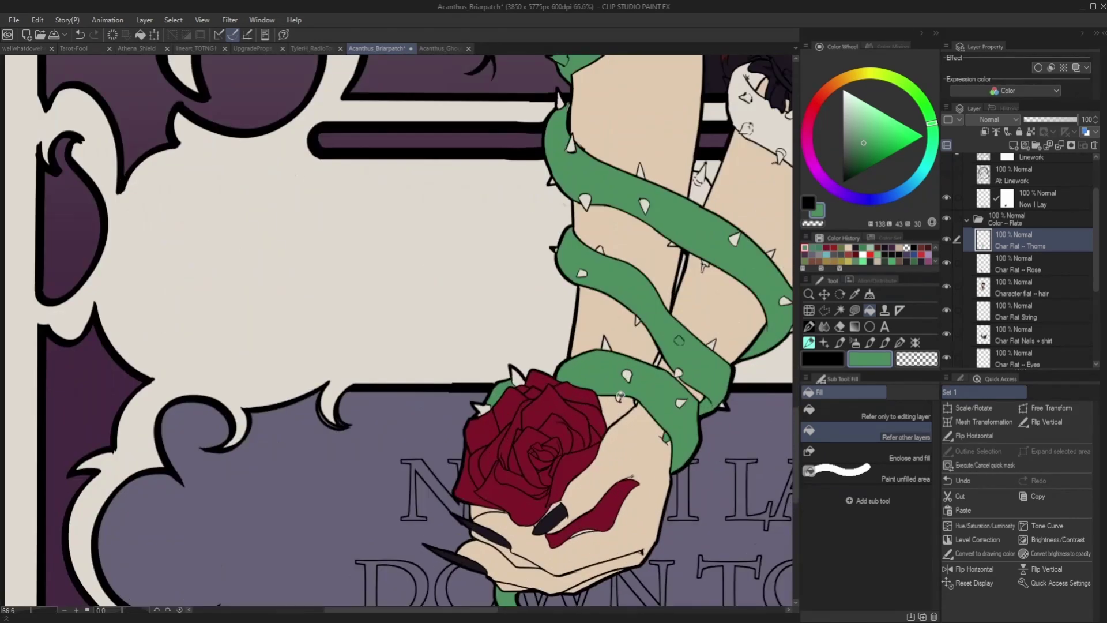
scroll(628, 400, up, 1)
click(628, 365)
click(600, 327)
click(478, 370)
click(435, 411)
Step: Lasso-fill the unpainted thorns and gaps along the middle vine coils with green
click(853, 311)
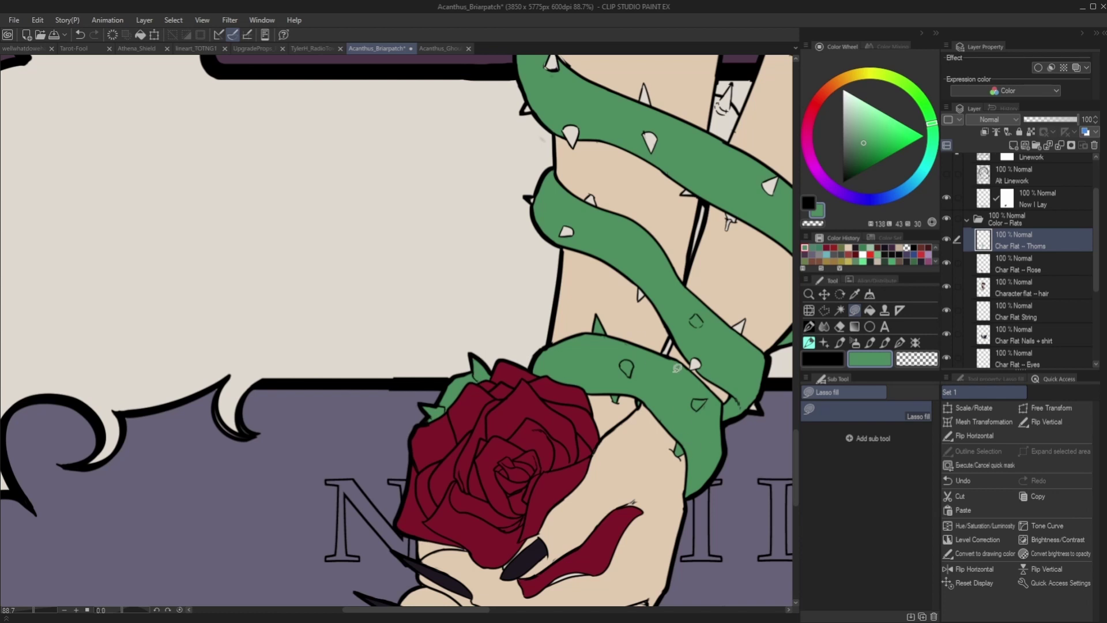
drag(696, 355, 694, 354)
drag(571, 210, 561, 198)
scroll(351, 215, down, 2)
scroll(605, 271, up, 4)
drag(608, 279, 603, 298)
drag(631, 396, 614, 397)
drag(767, 243, 764, 246)
drag(749, 194, 744, 198)
scroll(628, 66, down, 3)
scroll(649, 66, up, 4)
drag(679, 164, 681, 164)
drag(608, 109, 589, 149)
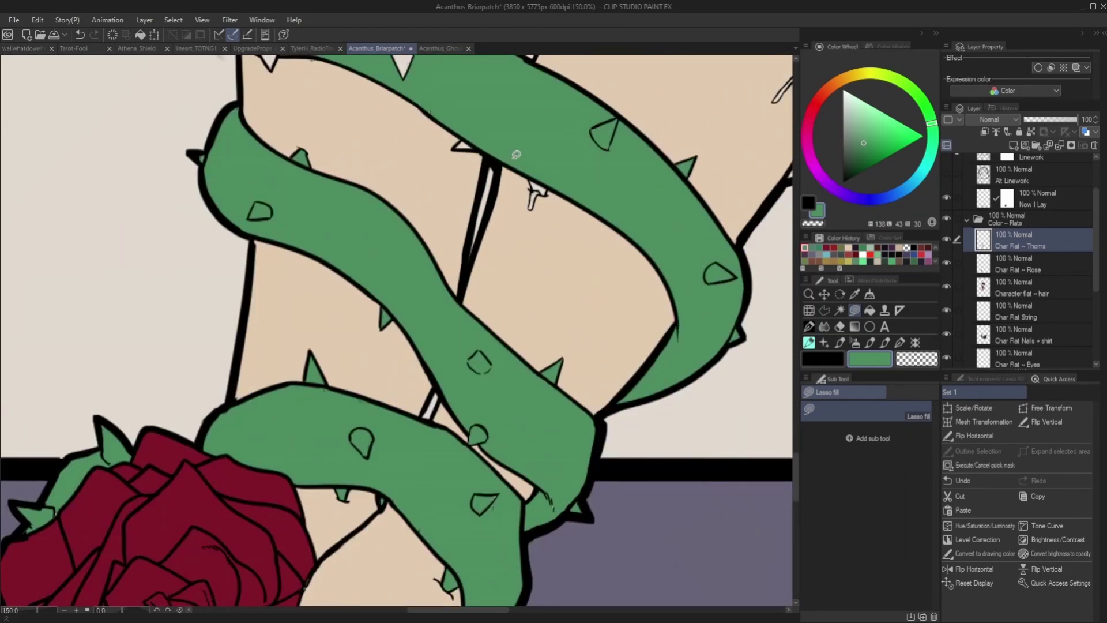
Step: Select the Linework layer and examine the rough thorn outline between the forearms
scroll(536, 193, down, 5)
scroll(618, 282, up, 3)
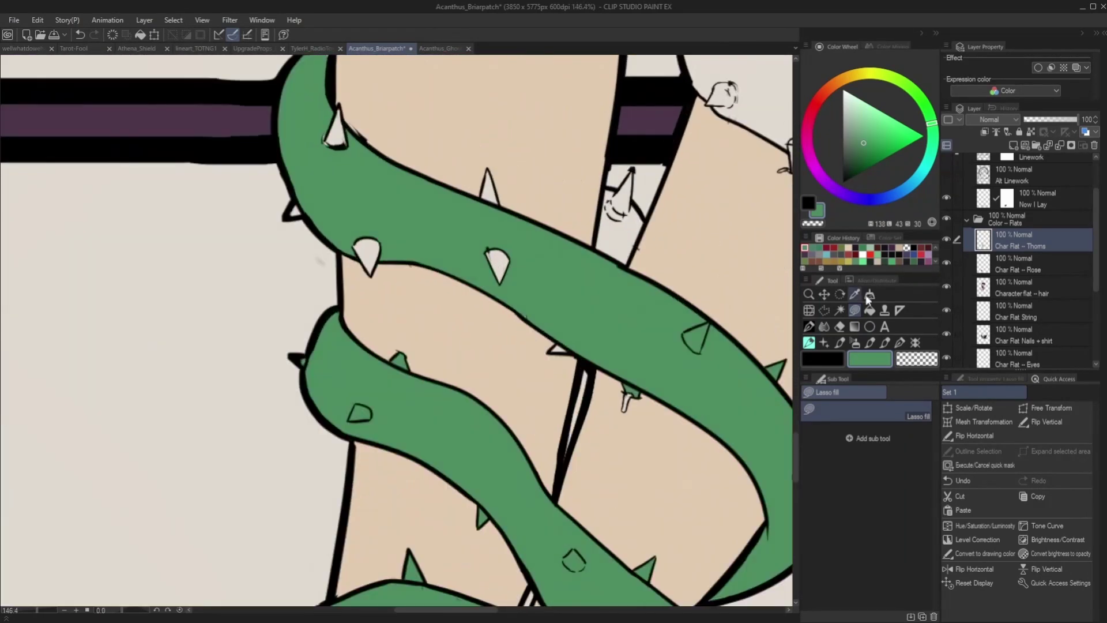
scroll(964, 237, up, 2)
click(1032, 207)
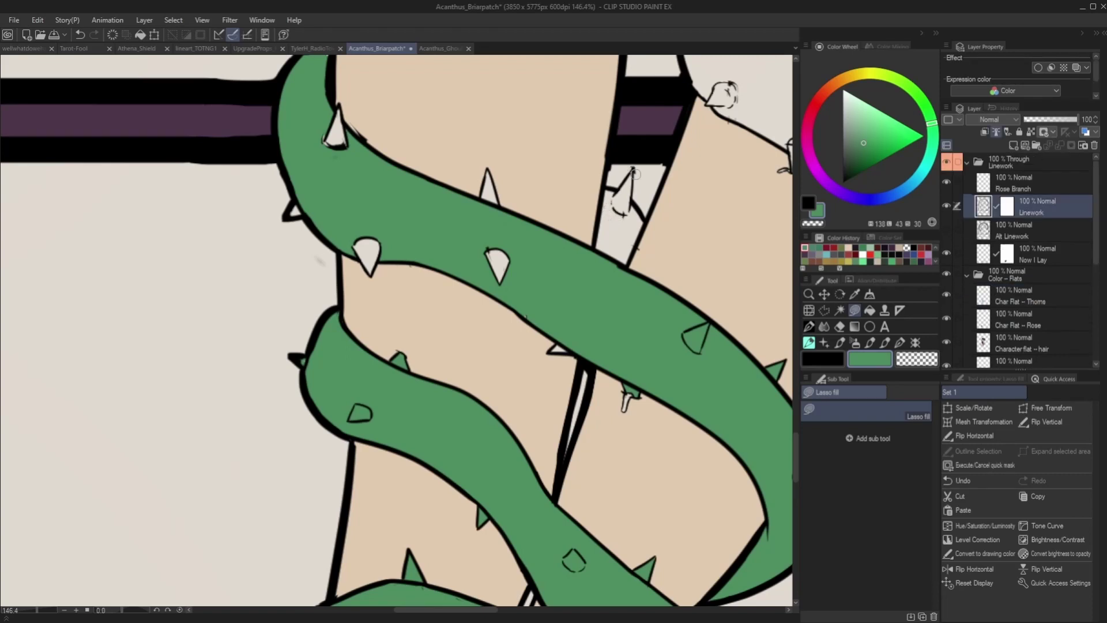
scroll(636, 179, down, 3)
scroll(681, 126, up, 4)
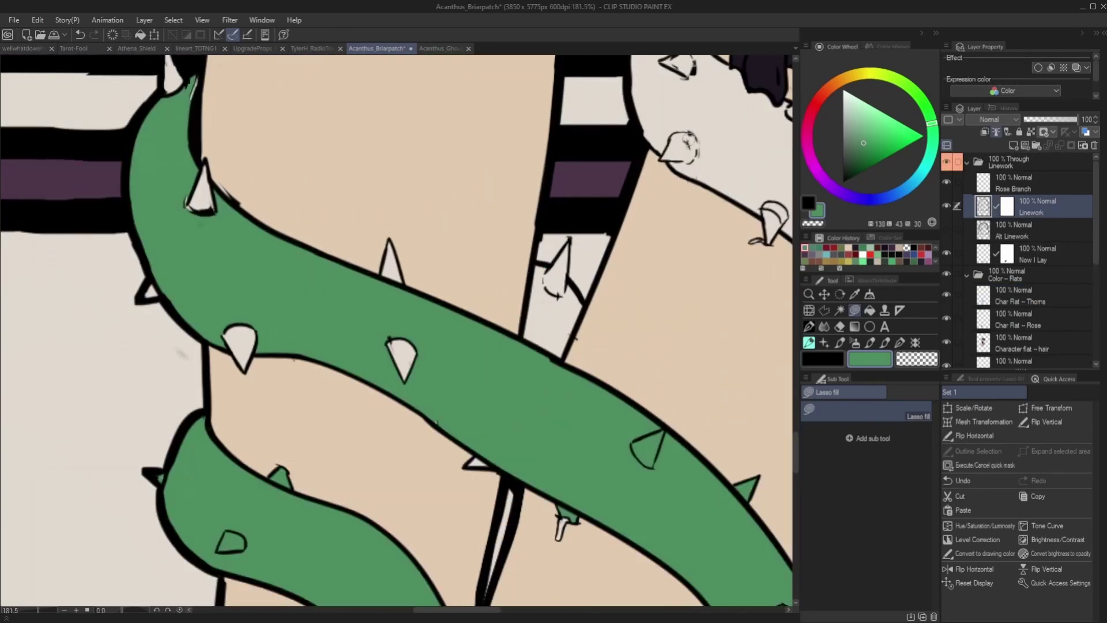
scroll(684, 136, down, 1)
scroll(667, 69, down, 6)
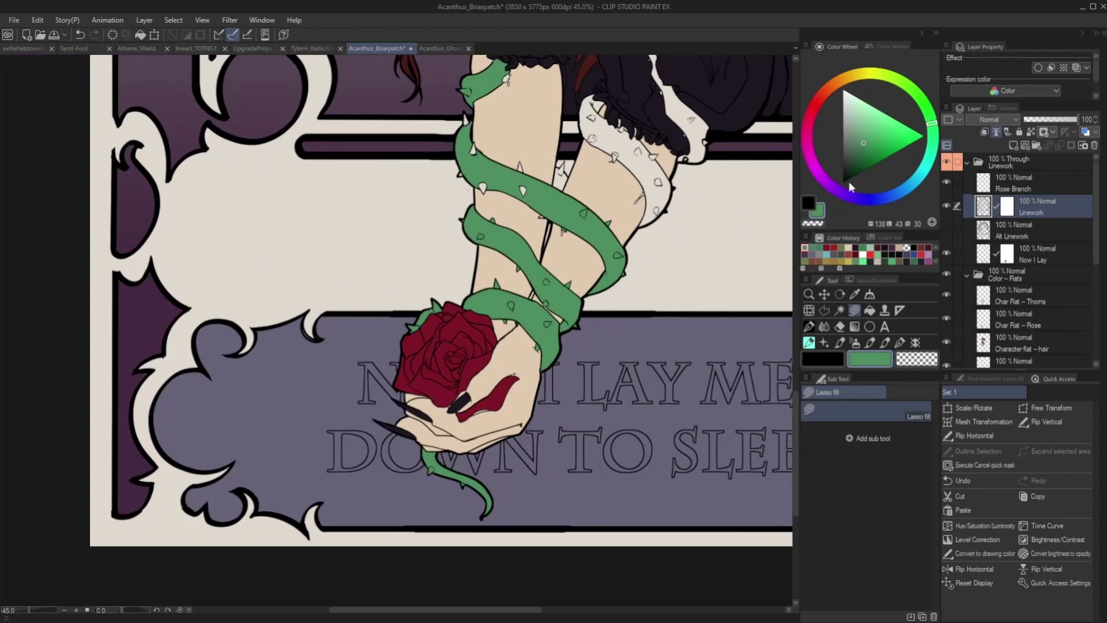
Step: Lasso-fill the thorns on the upper vine coil with green on the Char Flat -- Thorns layer
click(998, 305)
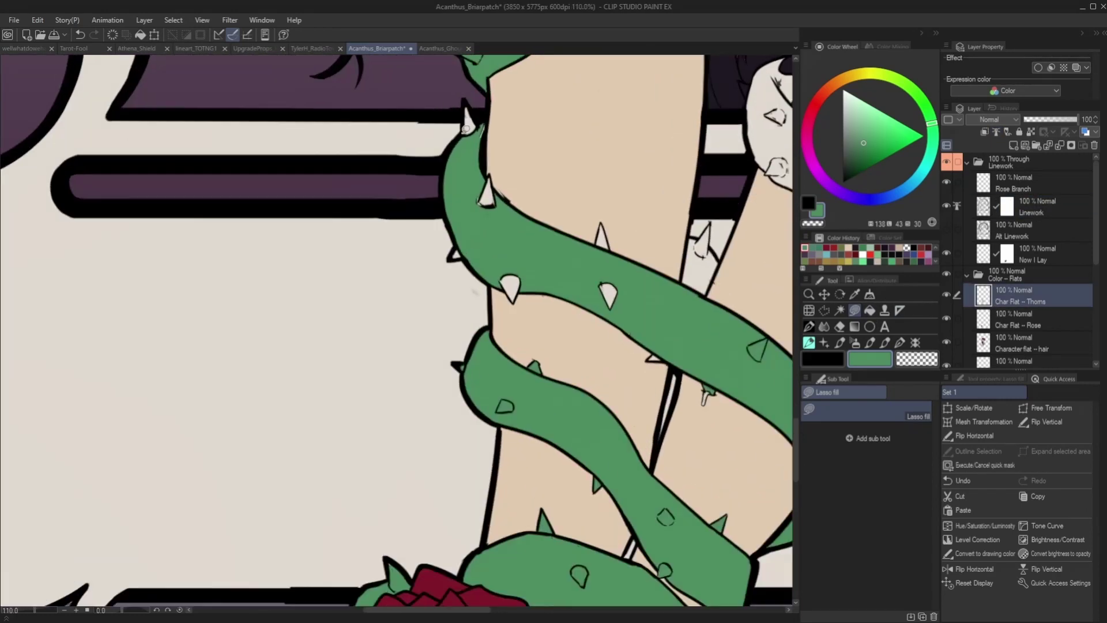
scroll(470, 131, up, 5)
drag(490, 174, 479, 200)
mouse_move(455, 247)
mouse_down()
mouse_move(458, 260)
mouse_move(523, 277)
mouse_move(505, 276)
mouse_up()
drag(595, 247, 598, 232)
scroll(600, 228, down, 6)
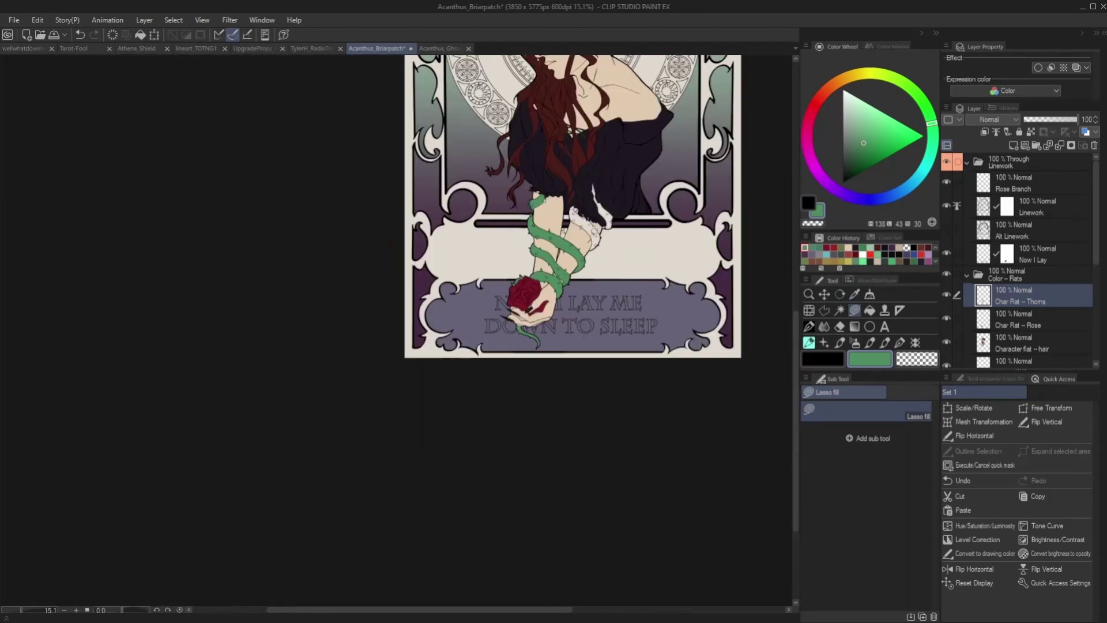
Step: Fill the vine on the right forearm and the branch beside the sleeve with green
scroll(562, 248, up, 7)
mouse_move(580, 250)
mouse_down()
mouse_move(582, 291)
mouse_move(549, 281)
mouse_up()
drag(519, 371, 537, 374)
scroll(527, 382, down, 7)
scroll(593, 328, up, 2)
key(g)
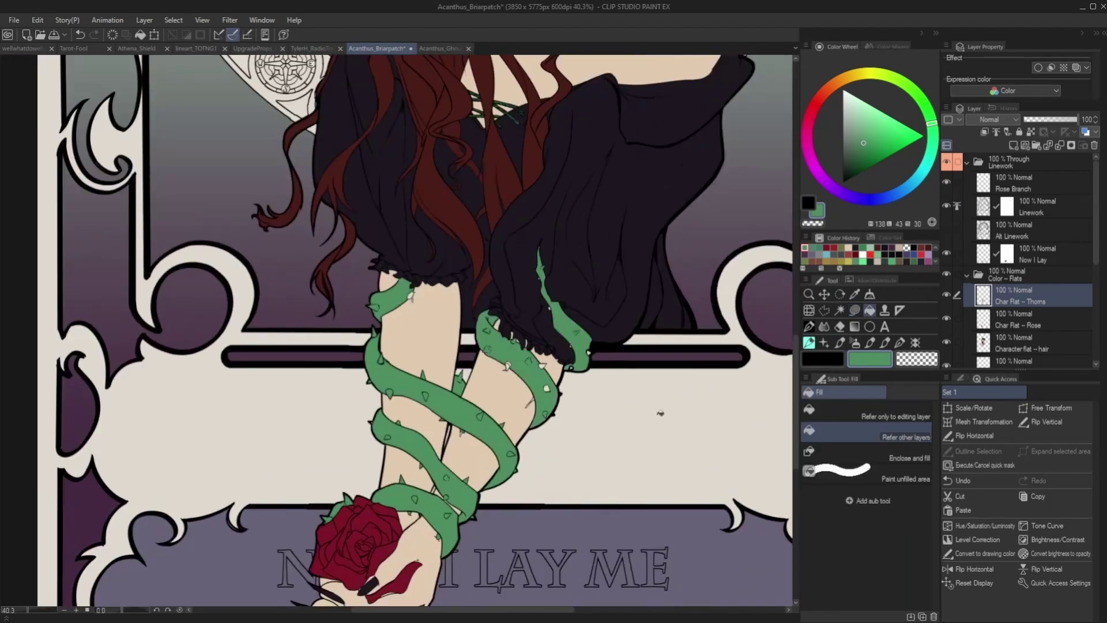
Step: Touch up the outline of the unpainted thorn on the inner edge of the right forearm's vine on the Linework layer
key(p)
scroll(499, 381, up, 5)
click(985, 211)
scroll(481, 343, up, 2)
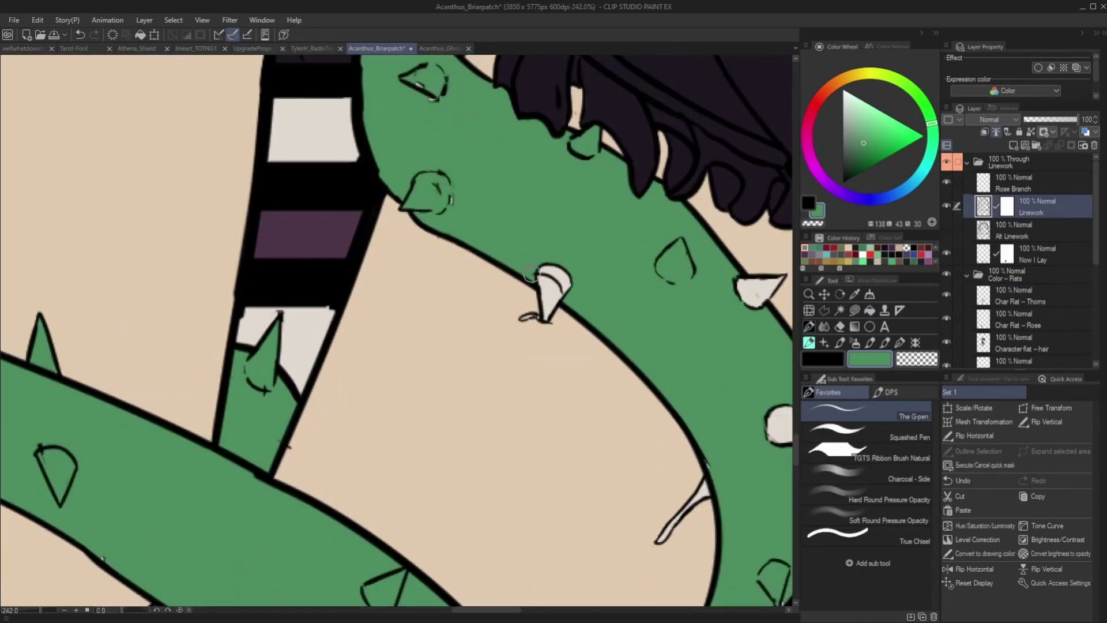
mouse_move(535, 282)
mouse_down()
mouse_move(552, 272)
mouse_move(564, 285)
mouse_move(551, 298)
mouse_up()
scroll(545, 302, down, 6)
Step: Lasso-fill the unpainted thorns on the right forearm's vine coil with green on the Char Flat -- Thorns layer
click(1001, 236)
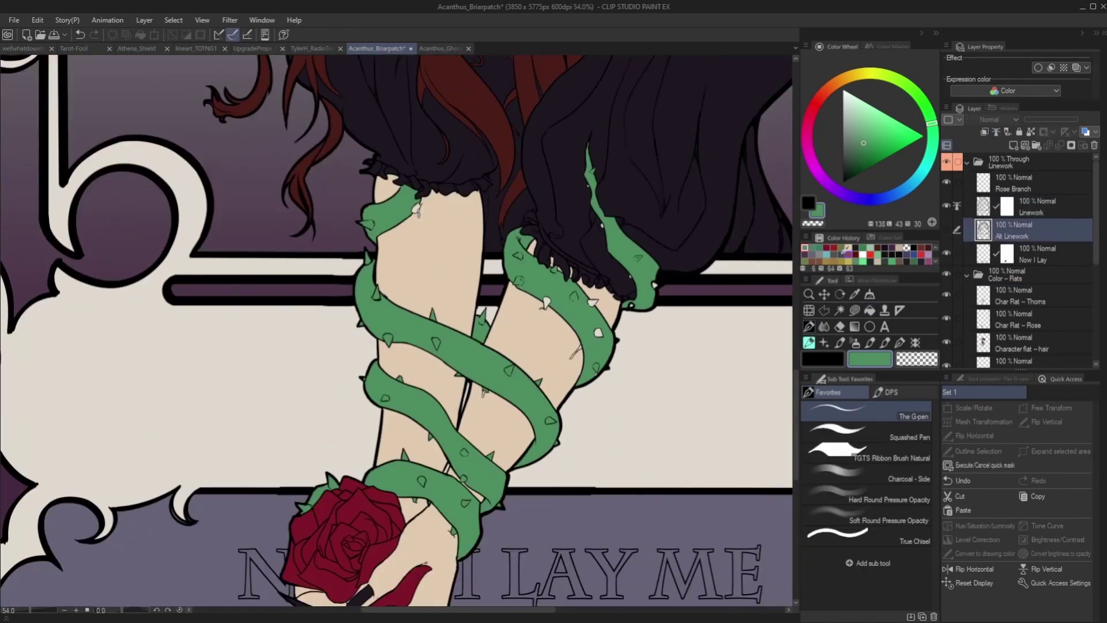
scroll(579, 301, up, 3)
click(1002, 301)
scroll(508, 292, up, 2)
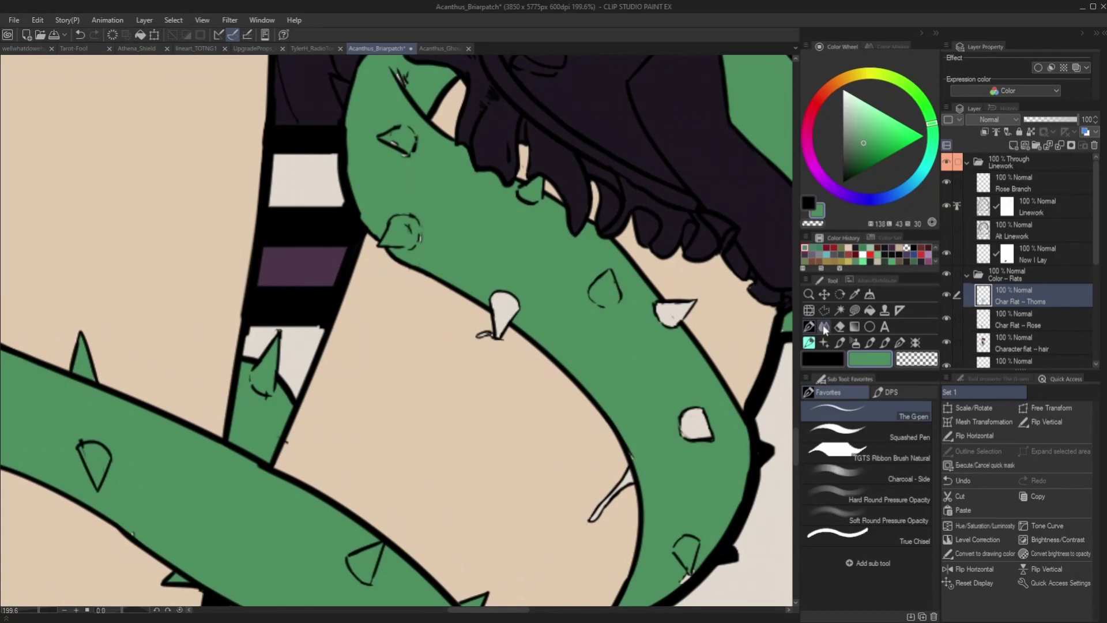
click(854, 310)
drag(509, 267, 490, 293)
mouse_move(656, 306)
mouse_down()
mouse_move(686, 296)
mouse_move(658, 311)
mouse_up()
scroll(581, 307, down, 2)
scroll(605, 340, up, 1)
drag(586, 315, 586, 341)
scroll(577, 432, down, 1)
scroll(686, 227, up, 2)
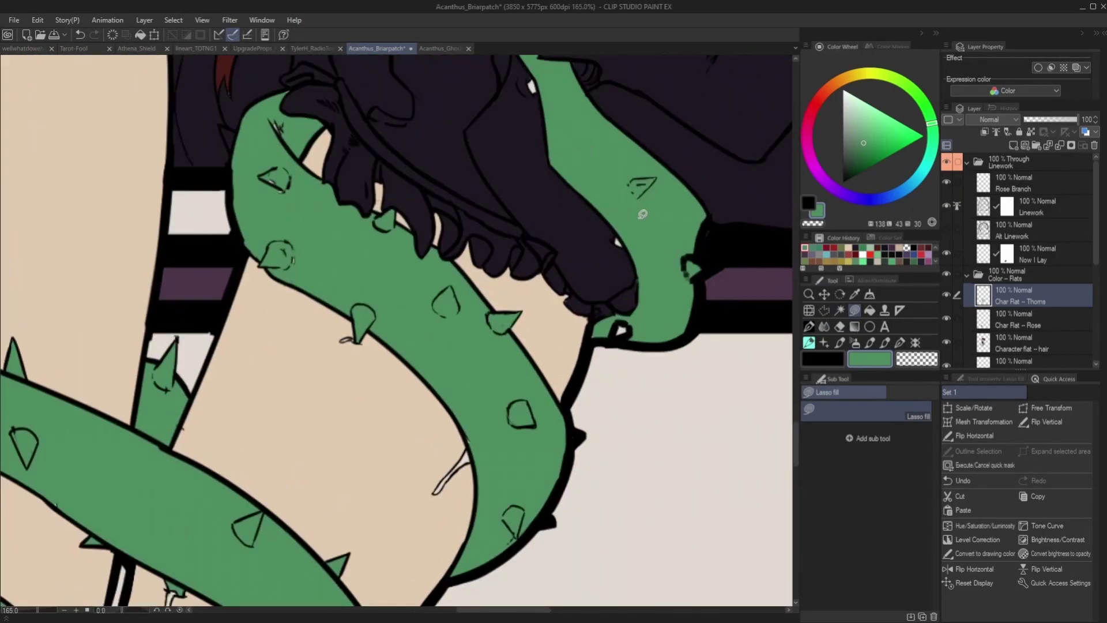
Step: Lasso-fill the small unpainted gaps in the vine beside the ruffled sleeve with green
scroll(619, 315, down, 4)
scroll(628, 254, up, 5)
scroll(632, 250, down, 1)
scroll(574, 291, up, 1)
drag(574, 291, 566, 301)
scroll(613, 370, down, 8)
scroll(573, 315, down, 2)
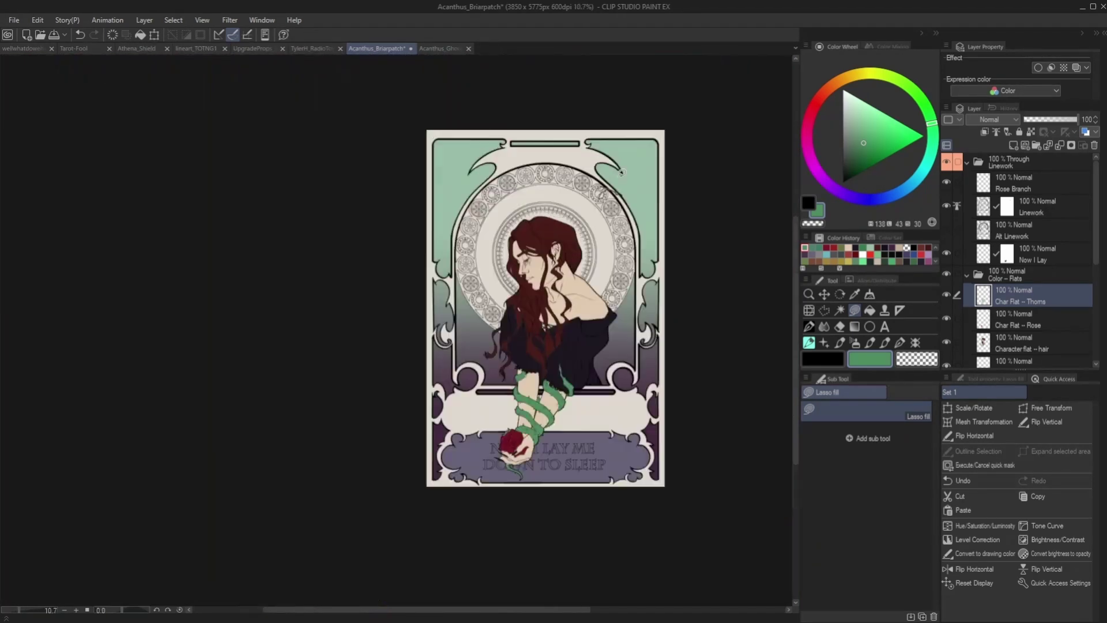
scroll(519, 285, up, 4)
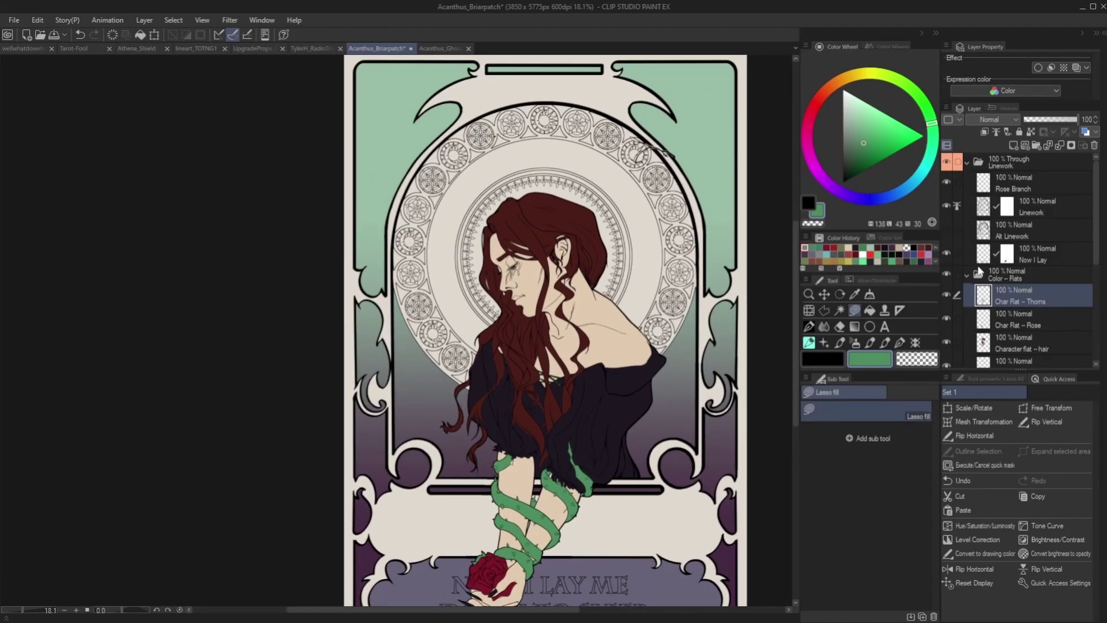
Step: Create a layer folder named Char Flats inside Color -- Flats and gather the character flat layers in it
click(854, 293)
click(1036, 146)
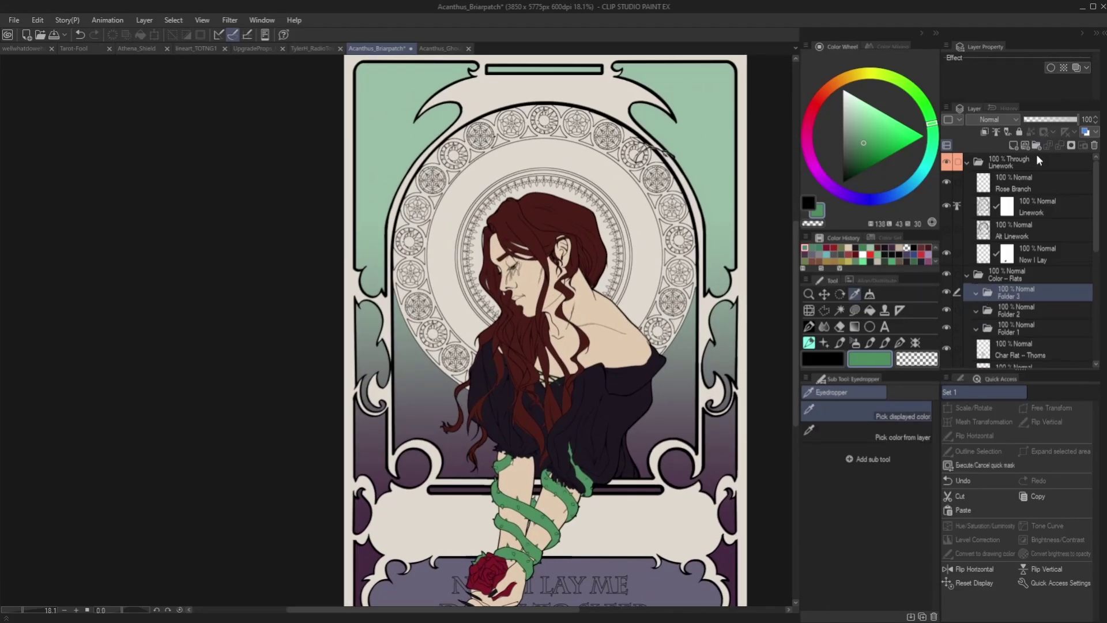
double_click(1018, 295)
text(Char Flats)
scroll(1008, 265, down, 2)
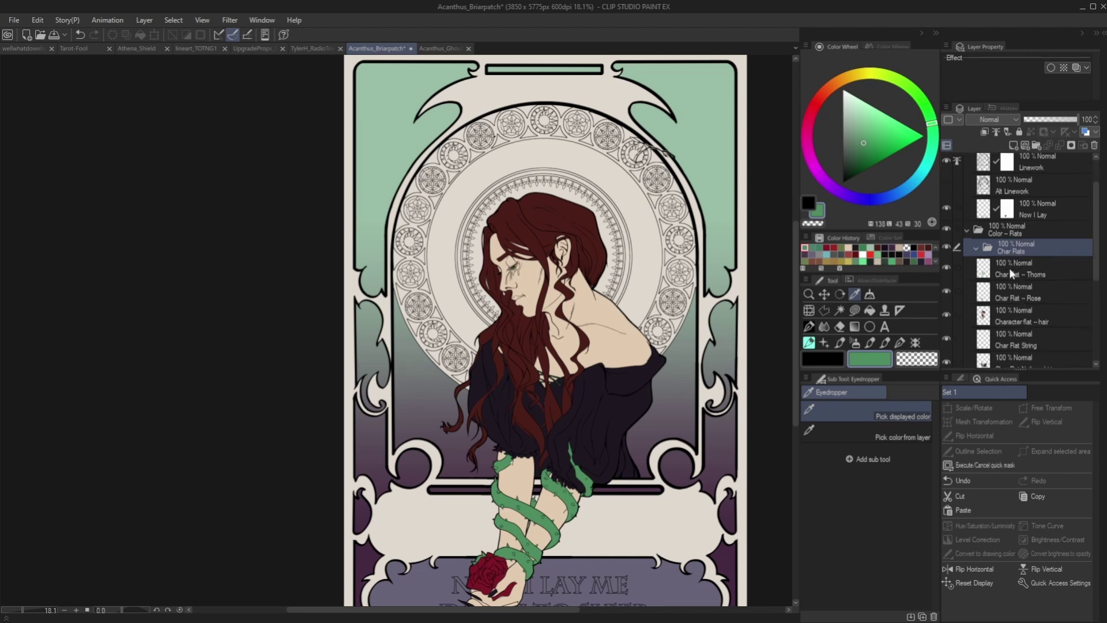
click(1009, 265)
scroll(1007, 265, down, 4)
shift+click(1008, 265)
Step: Add a new layer below the Char Flats folder and fill the wide halo ring behind the head with golden brown
click(1013, 145)
click(843, 77)
drag(873, 133, 874, 141)
click(870, 310)
click(627, 187)
scroll(519, 254, up, 2)
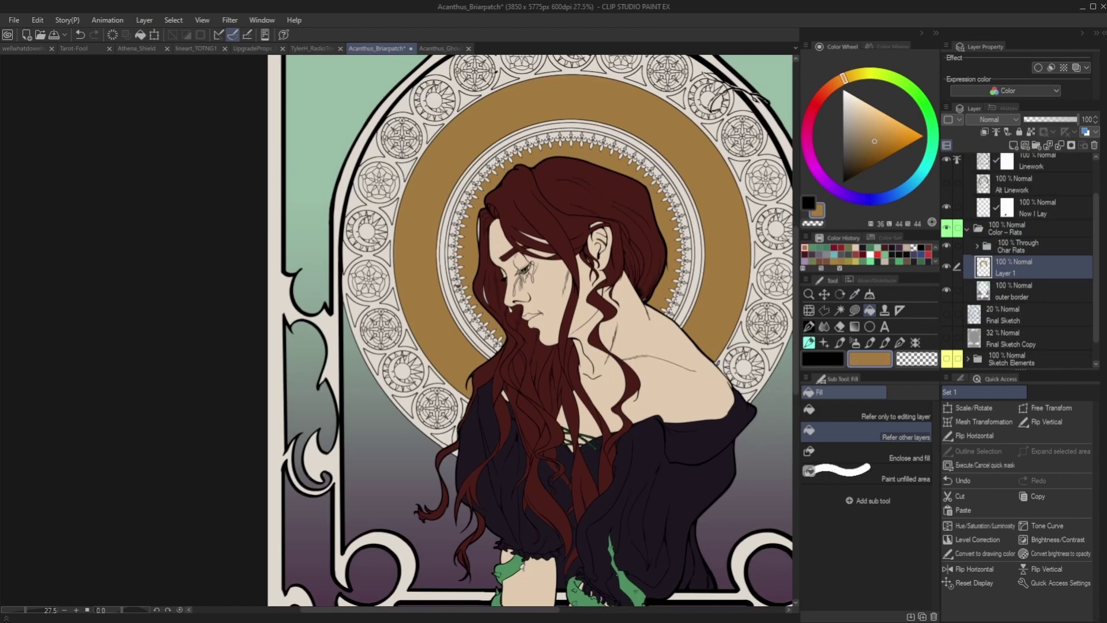
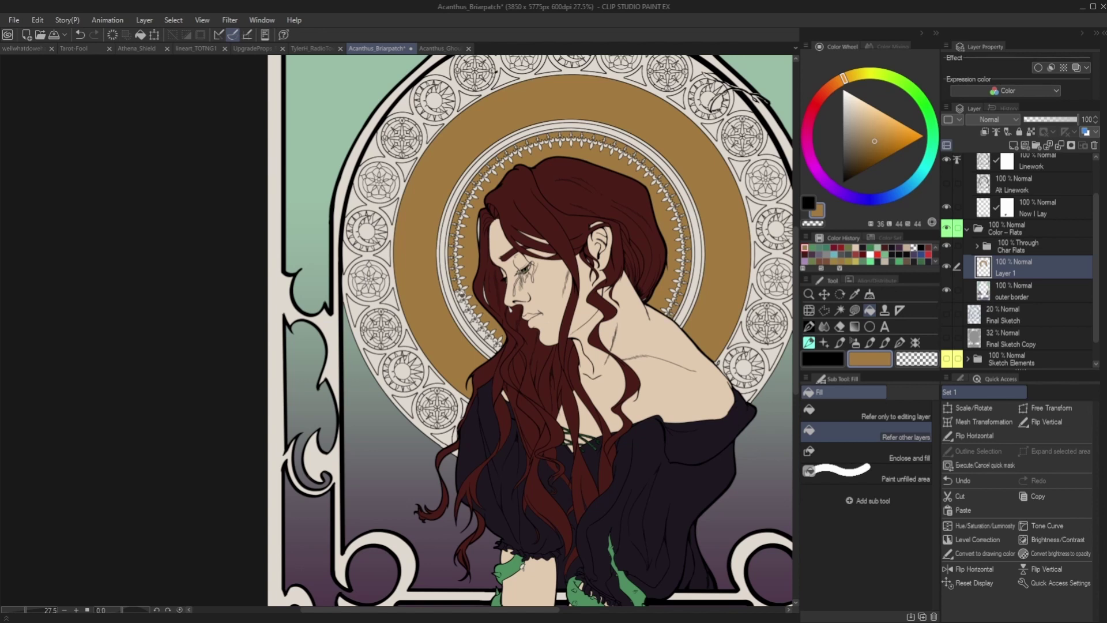
Step: Fill the narrow inner band of the halo with golden brown and undo the two misplaced fills
scroll(560, 265, down, 5)
scroll(596, 173, up, 5)
scroll(645, 228, down, 5)
scroll(628, 207, up, 3)
click(654, 186)
click(594, 243)
key(ctrl+z)
click(546, 290)
key(ctrl+z)
Step: Fill the gaps between the medallions up the left side of the halo with golden brown
click(500, 469)
click(471, 450)
click(447, 416)
click(472, 403)
click(433, 380)
click(435, 341)
click(456, 311)
click(433, 297)
click(471, 273)
click(448, 261)
click(472, 232)
click(491, 248)
click(500, 205)
click(518, 224)
click(536, 185)
click(547, 209)
Step: Check the upper medallion outlines on the Linework layer, try a golden-brown gap fill on Layer 1, and undo it
scroll(531, 201, up, 9)
scroll(1026, 193, up, 1)
click(1029, 192)
scroll(563, 210, up, 2)
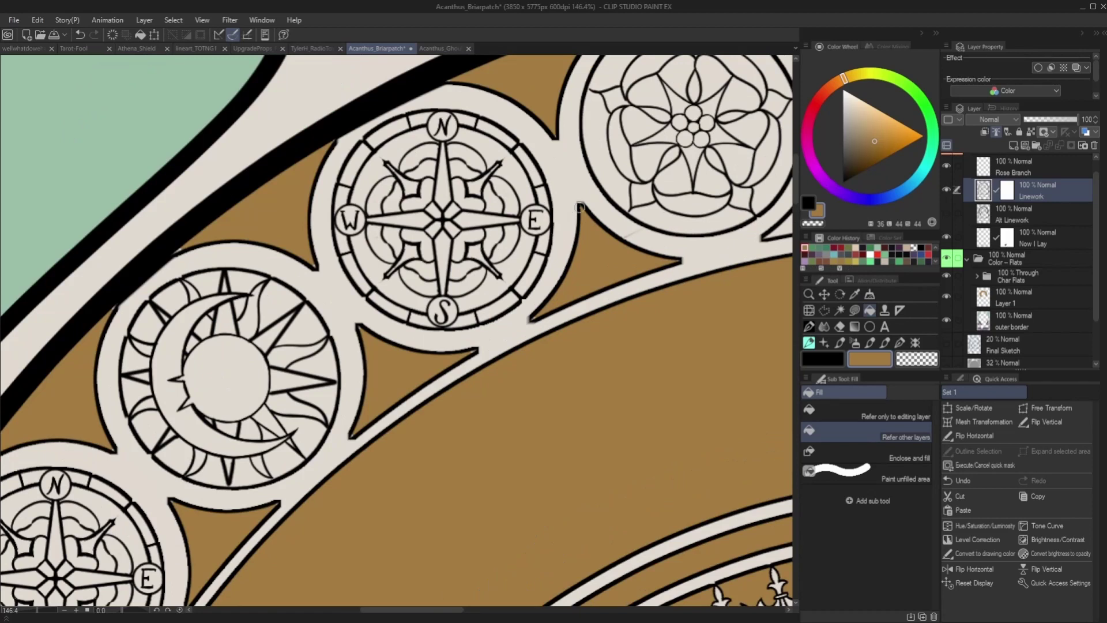
scroll(634, 229, down, 8)
click(992, 301)
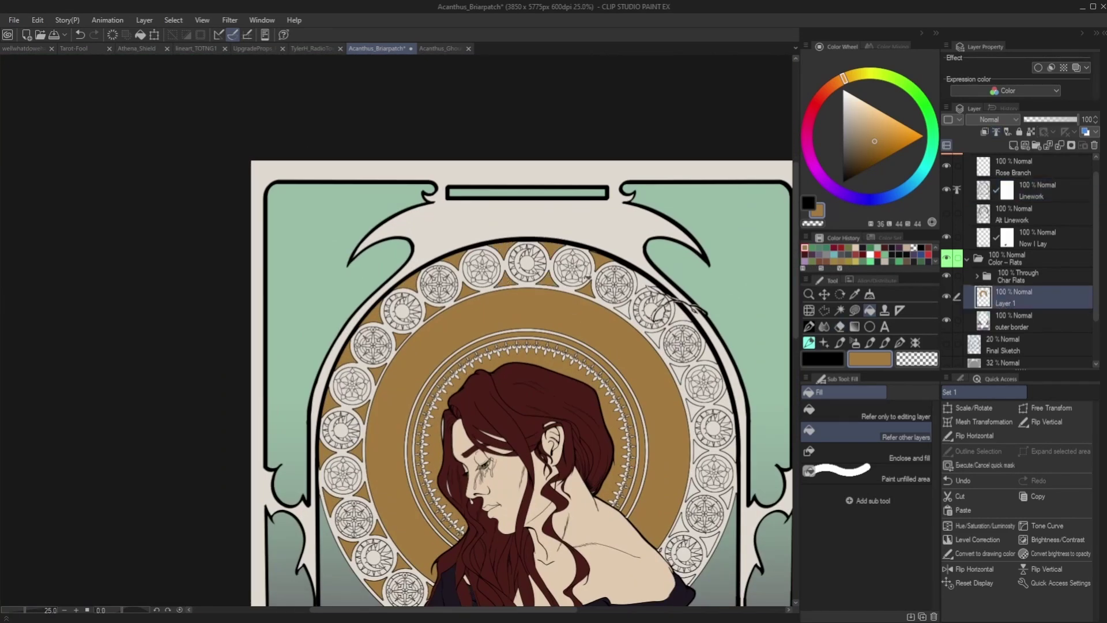
click(603, 289)
key(ctrl+z)
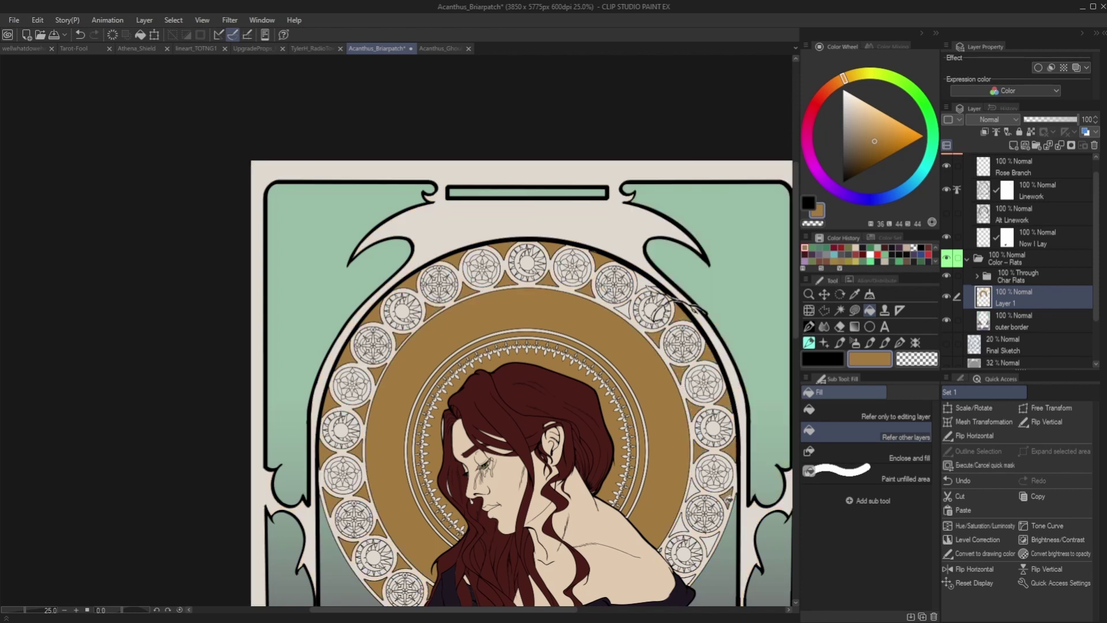
scroll(692, 523, down, 3)
scroll(715, 513, up, 7)
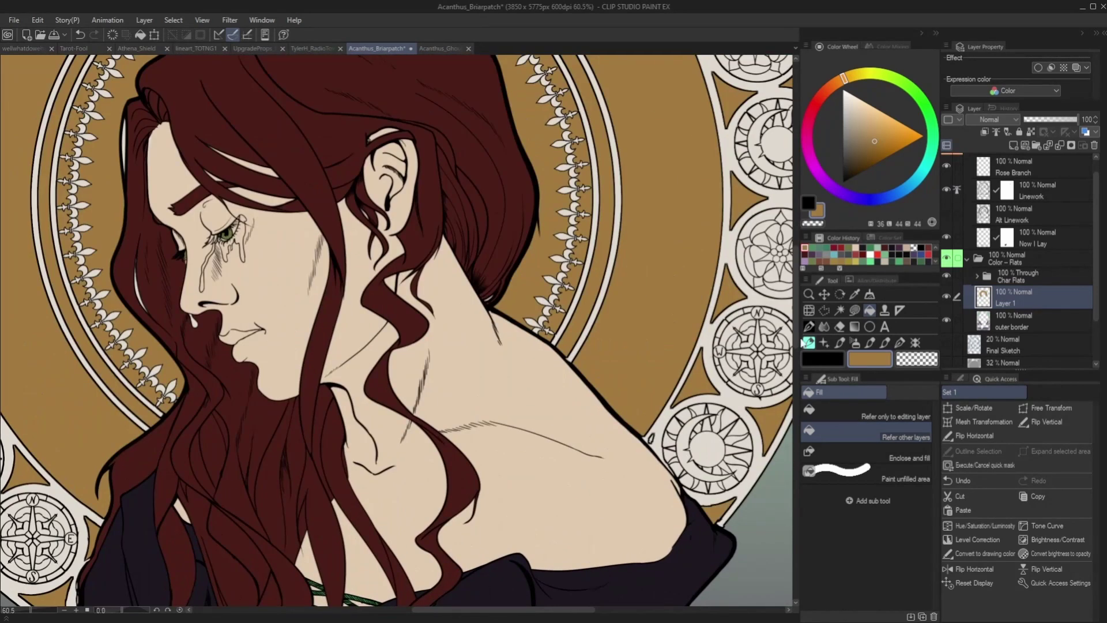
Step: Redraw the black line where the sun-and-moon medallion meets the bare shoulder on the Linework layer
click(809, 327)
click(1032, 190)
scroll(689, 330, up, 6)
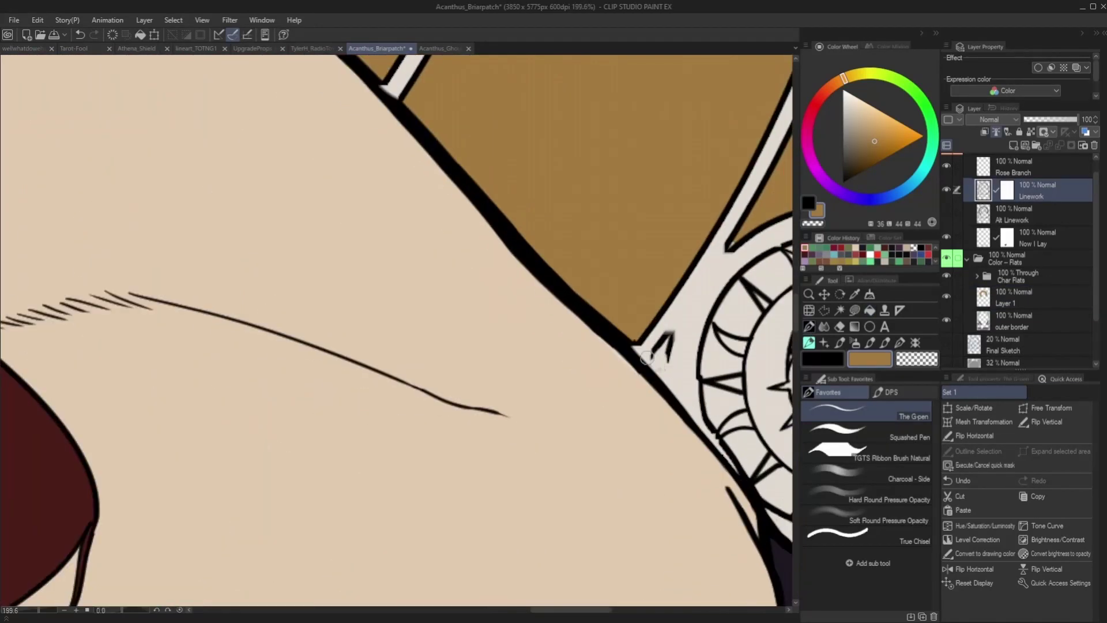
key(x)
scroll(651, 348, up, 3)
mouse_move(662, 339)
mouse_down()
mouse_move(642, 366)
mouse_move(675, 398)
mouse_up()
scroll(668, 332, down, 7)
scroll(640, 329, up, 3)
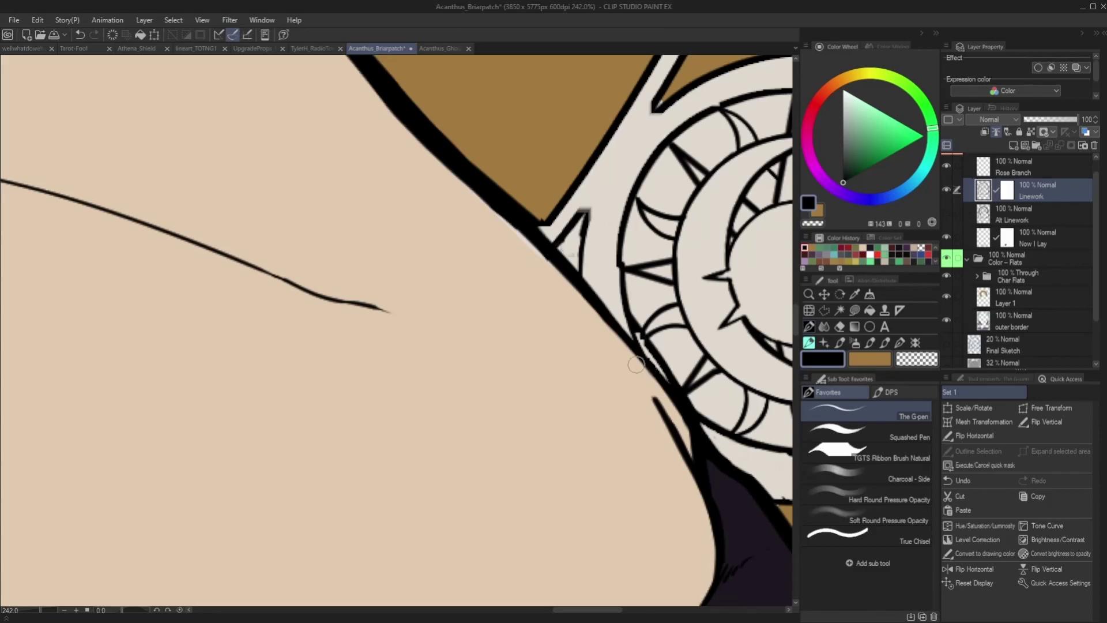
drag(534, 217, 670, 383)
scroll(577, 334, down, 7)
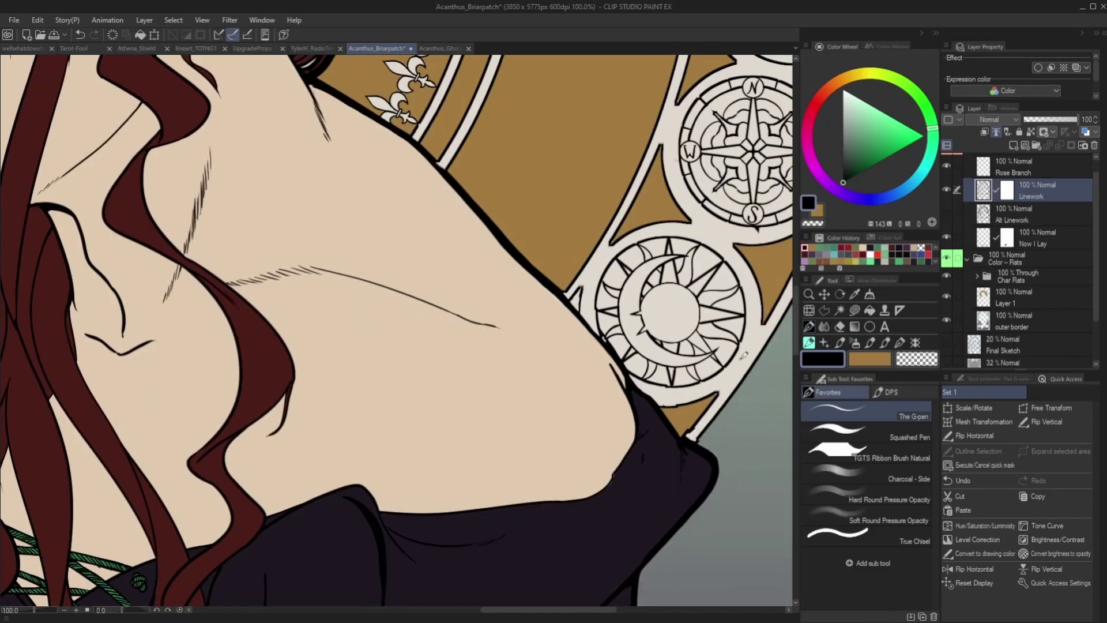
Step: Erase the excess ink along the shoulder line beside the sun-and-moon medallion with the transparent colour
scroll(574, 329, up, 4)
key(c)
scroll(553, 343, up, 4)
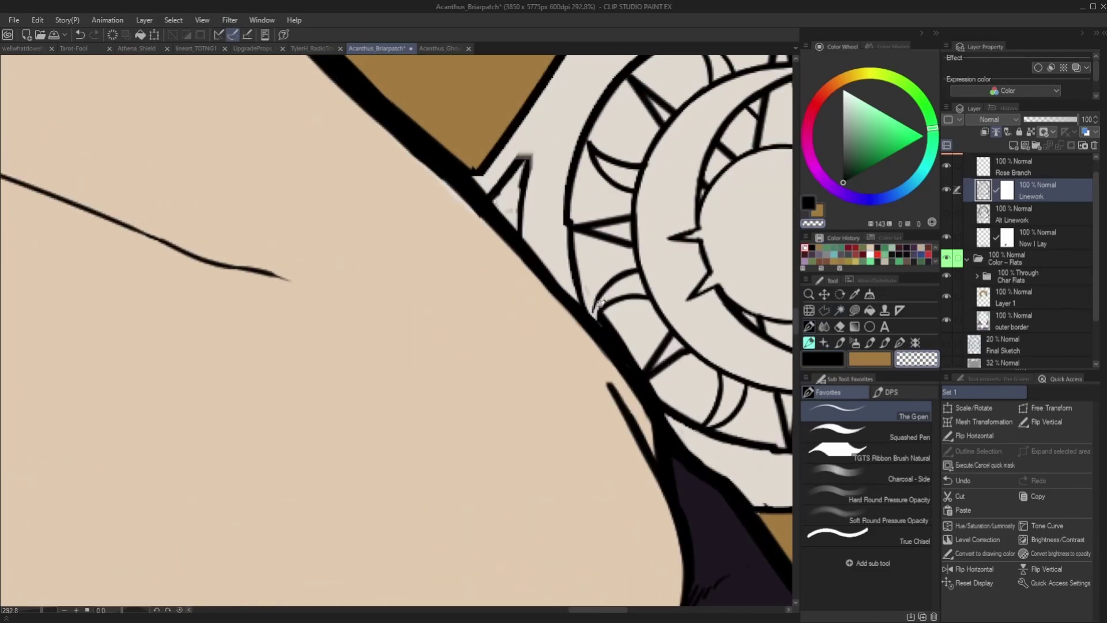
drag(598, 315, 642, 364)
scroll(565, 331, down, 10)
scroll(510, 288, up, 2)
Step: Return to Layer 1 with the Fill tool and try a lighter, yellower gold as the drawing colour
click(990, 300)
key(g)
key(x)
scroll(646, 398, up, 1)
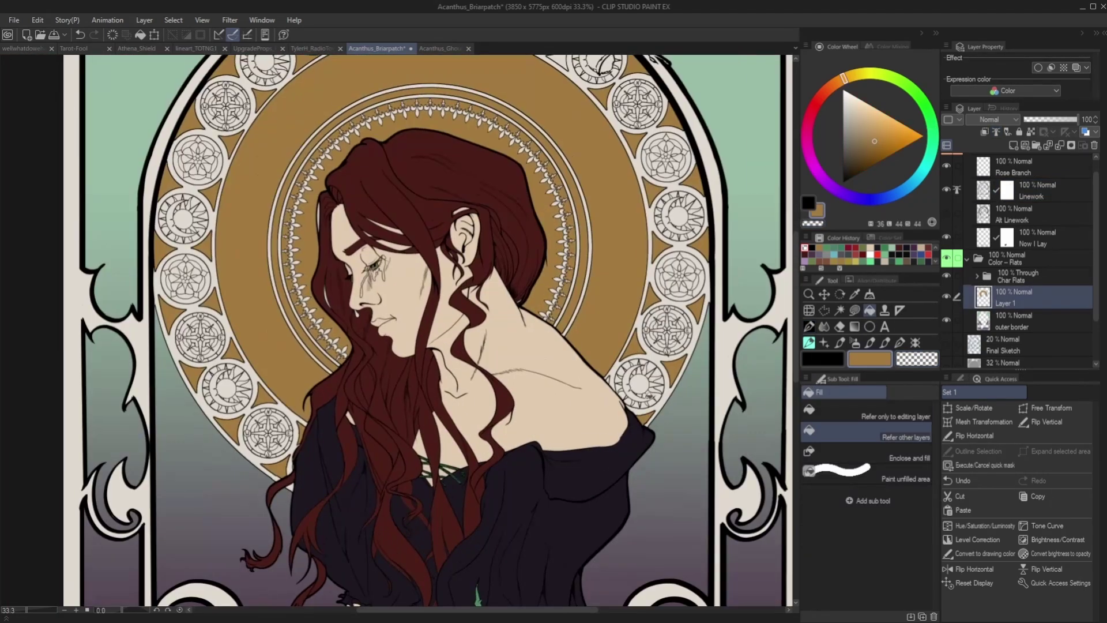
scroll(591, 274, down, 2)
scroll(611, 268, down, 3)
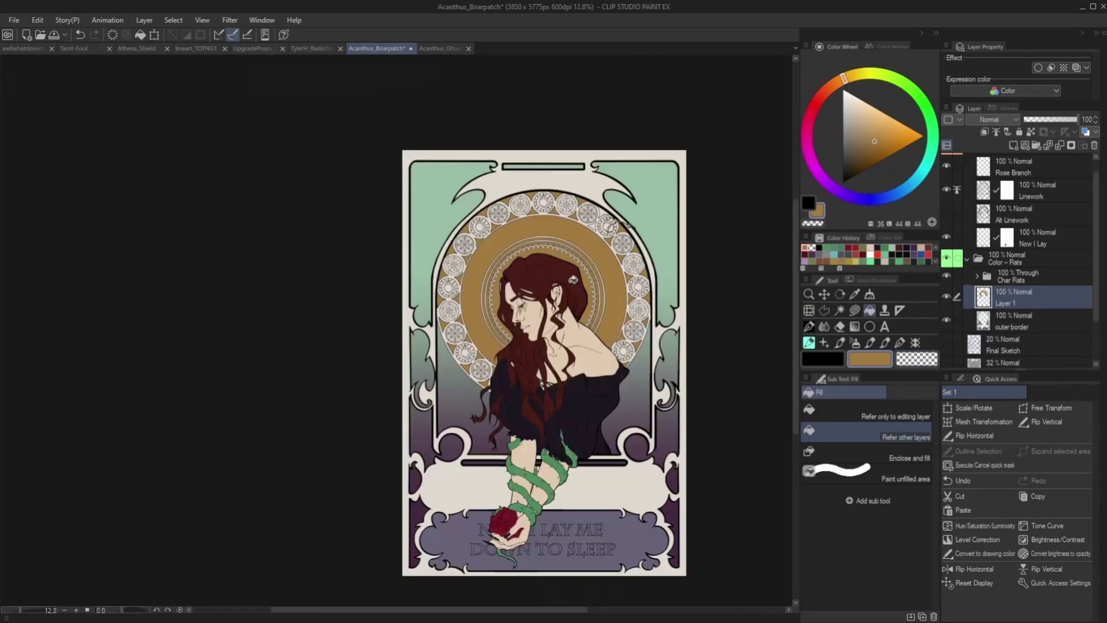
scroll(539, 263, up, 2)
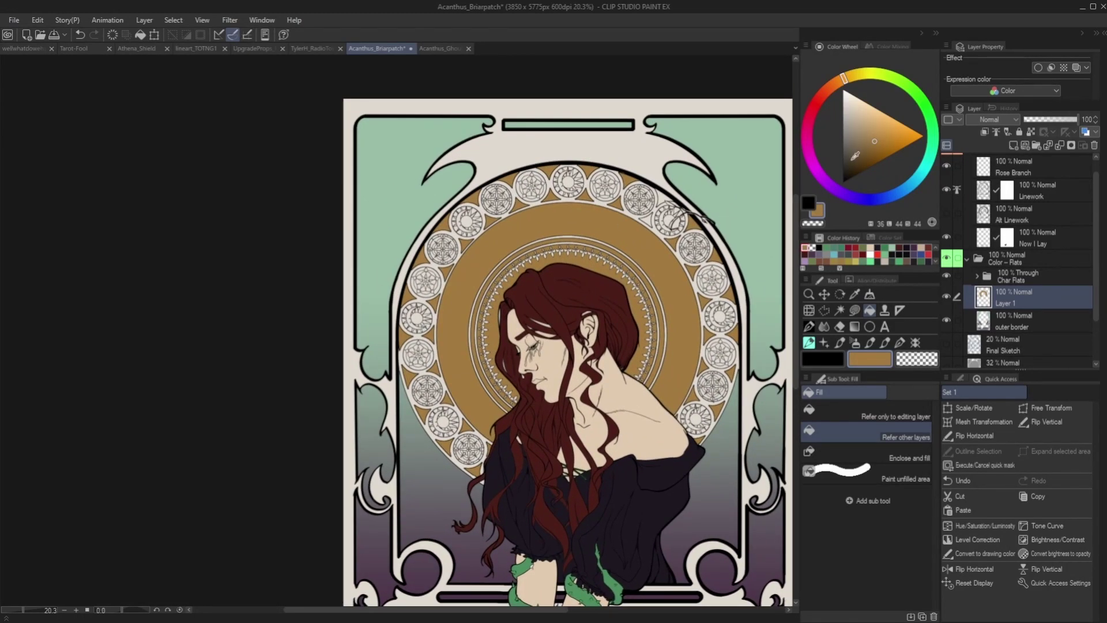
click(871, 117)
click(859, 74)
drag(877, 122, 882, 119)
Step: Rename Layer 1 as Gold and restore the golden brown from the colour history for lasso filling
scroll(574, 163, up, 2)
scroll(574, 164, up, 1)
double_click(1006, 300)
text(Gold)
key(Return)
click(854, 310)
click(811, 247)
scroll(634, 277, down, 2)
scroll(685, 252, up, 5)
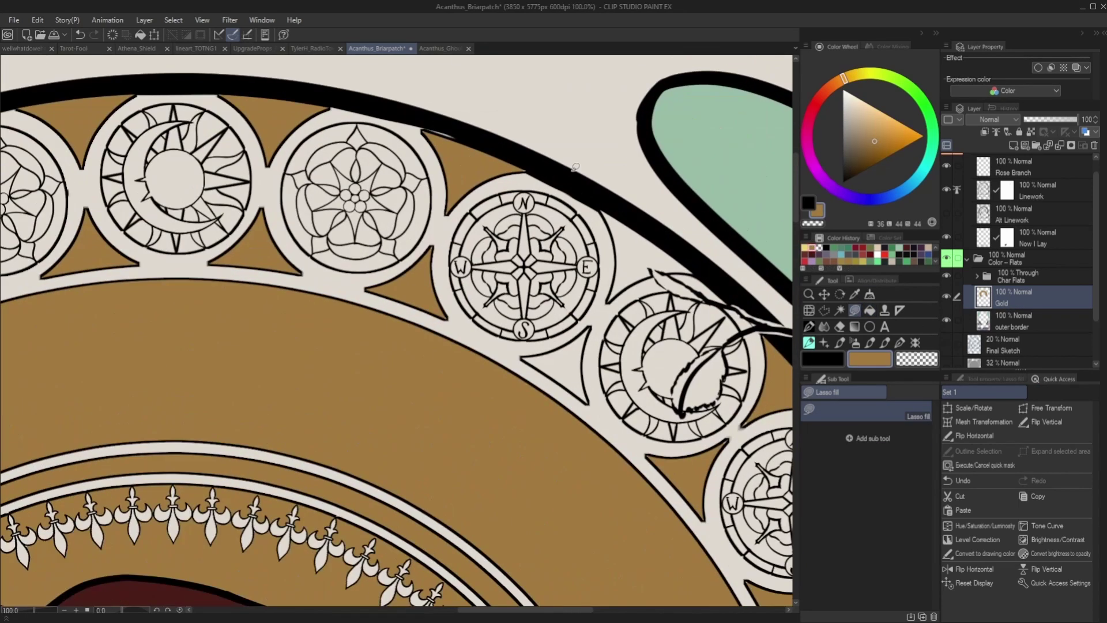
Step: Touch up the medallion outlines along the halo's upper and right edge in black on the Linework layer
click(985, 192)
key(x)
key(p)
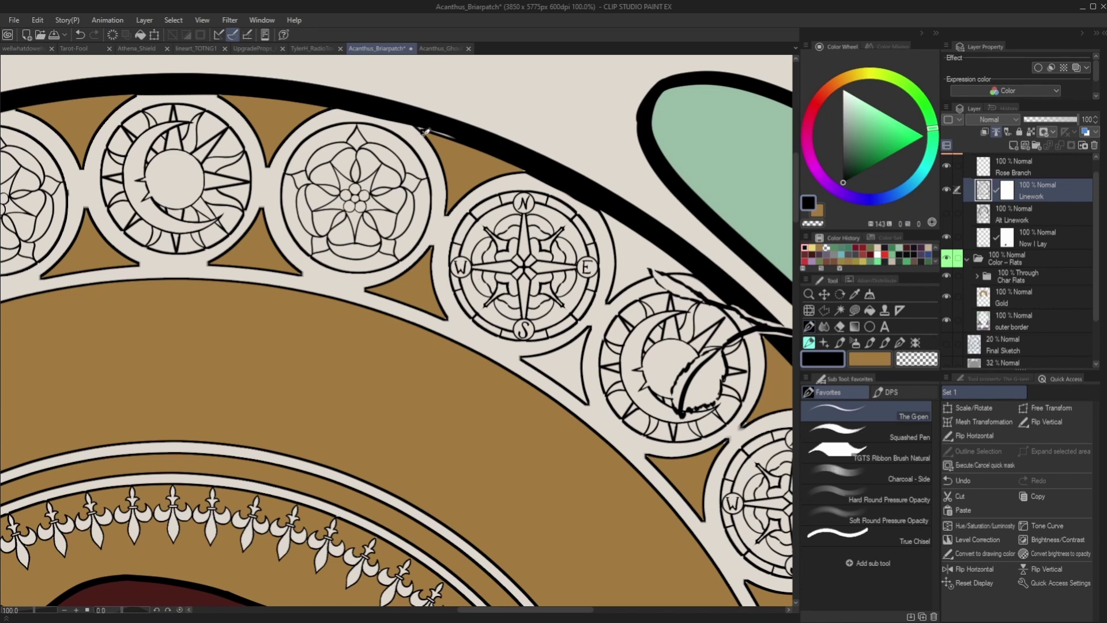
scroll(469, 140, down, 4)
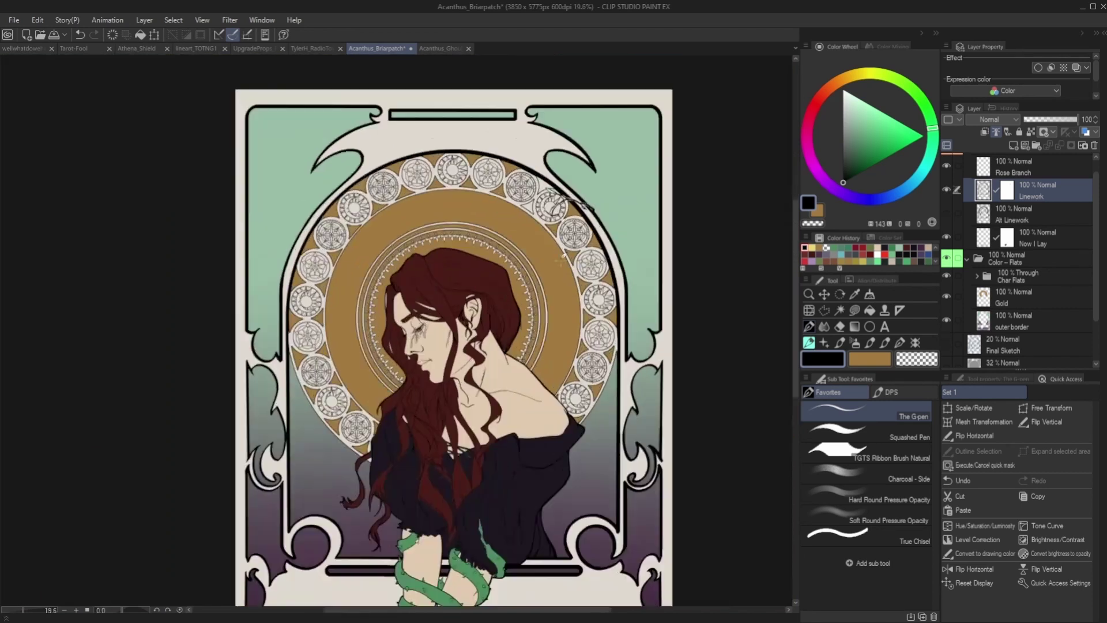
scroll(617, 268, up, 6)
drag(618, 268, 604, 241)
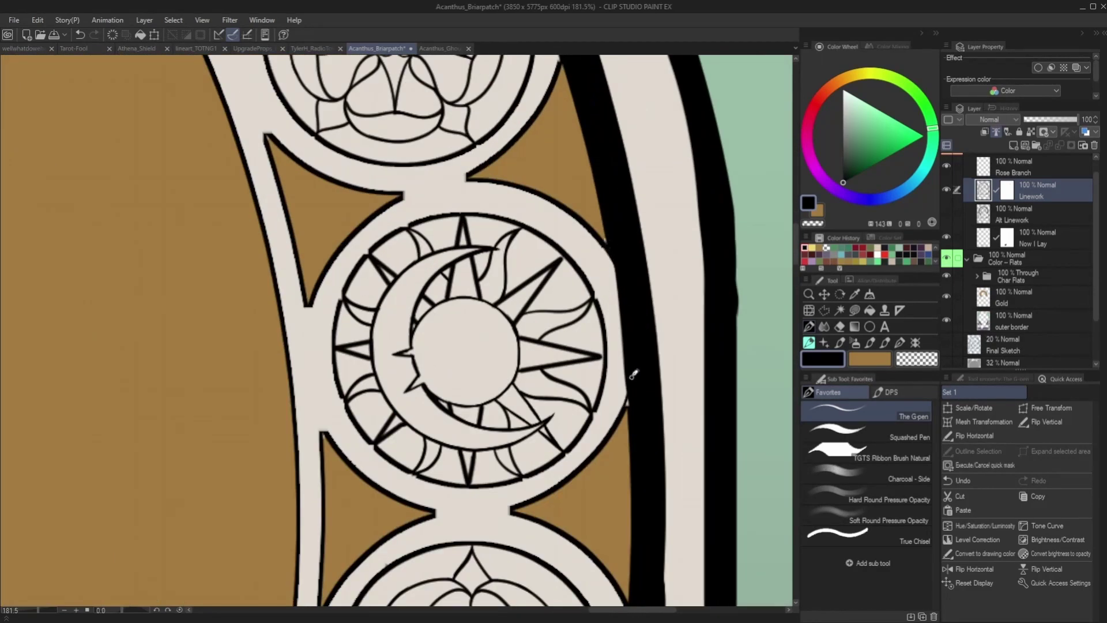
scroll(624, 408, down, 4)
scroll(571, 277, up, 5)
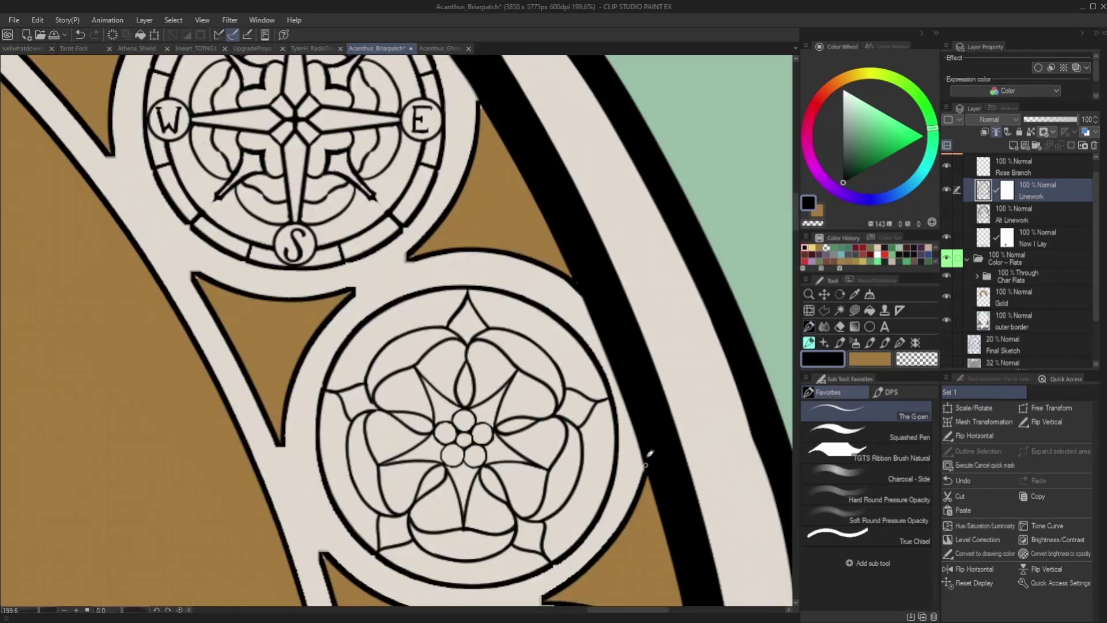
scroll(644, 481, down, 6)
scroll(634, 374, up, 1)
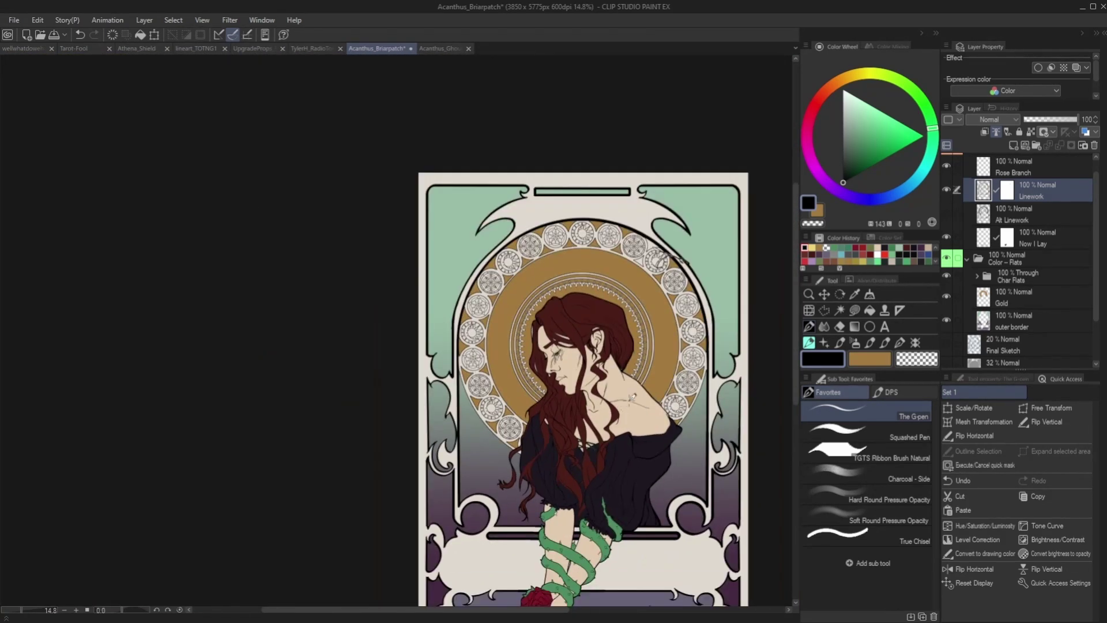
scroll(647, 382, up, 2)
Step: Lasso-fill the inner gap between the upper-right compass and sun-and-moon medallions with golden brown on the Gold layer
click(870, 359)
click(854, 310)
click(1015, 298)
scroll(652, 190, up, 5)
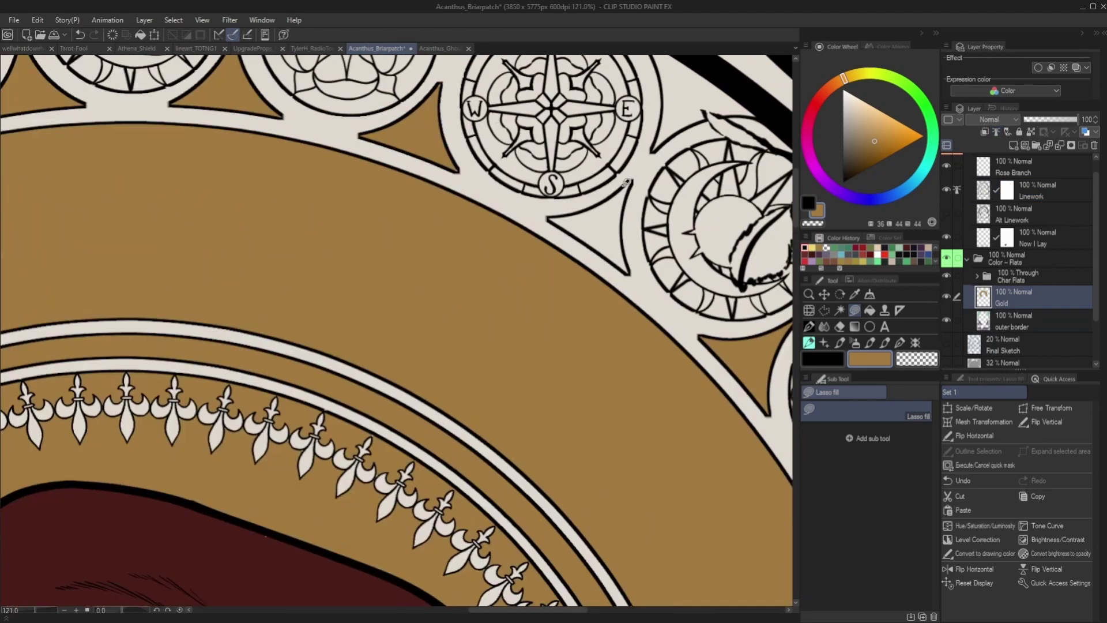
mouse_move(627, 183)
mouse_down()
mouse_move(599, 233)
mouse_move(595, 208)
mouse_move(604, 231)
mouse_up()
mouse_move(620, 219)
mouse_down()
mouse_move(620, 265)
mouse_move(622, 226)
mouse_up()
scroll(624, 195, down, 5)
Step: Lasso-fill the outer gap beside the upper-right sun-and-moon medallion with golden brown and straighten the rotated canvas
scroll(535, 398, up, 6)
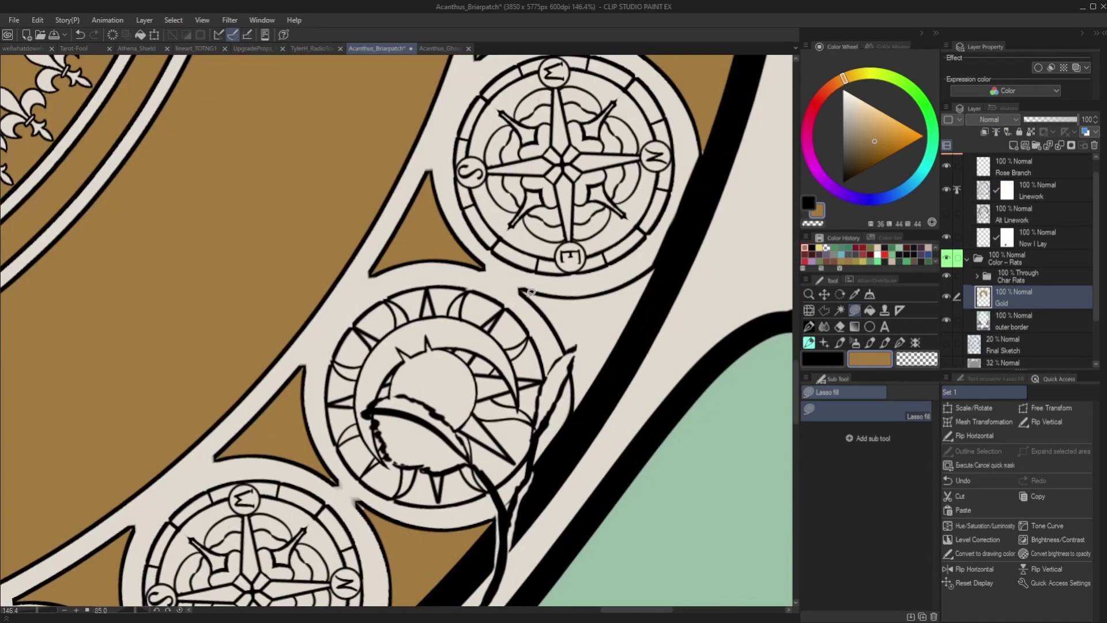
mouse_move(528, 293)
mouse_down()
mouse_move(575, 363)
mouse_move(578, 397)
mouse_move(625, 306)
mouse_move(587, 297)
mouse_move(624, 283)
mouse_move(626, 314)
mouse_up()
scroll(611, 340, down, 6)
key(minus)
scroll(591, 340, down, 1)
drag(220, 234, 353, 267)
scroll(353, 266, up, 1)
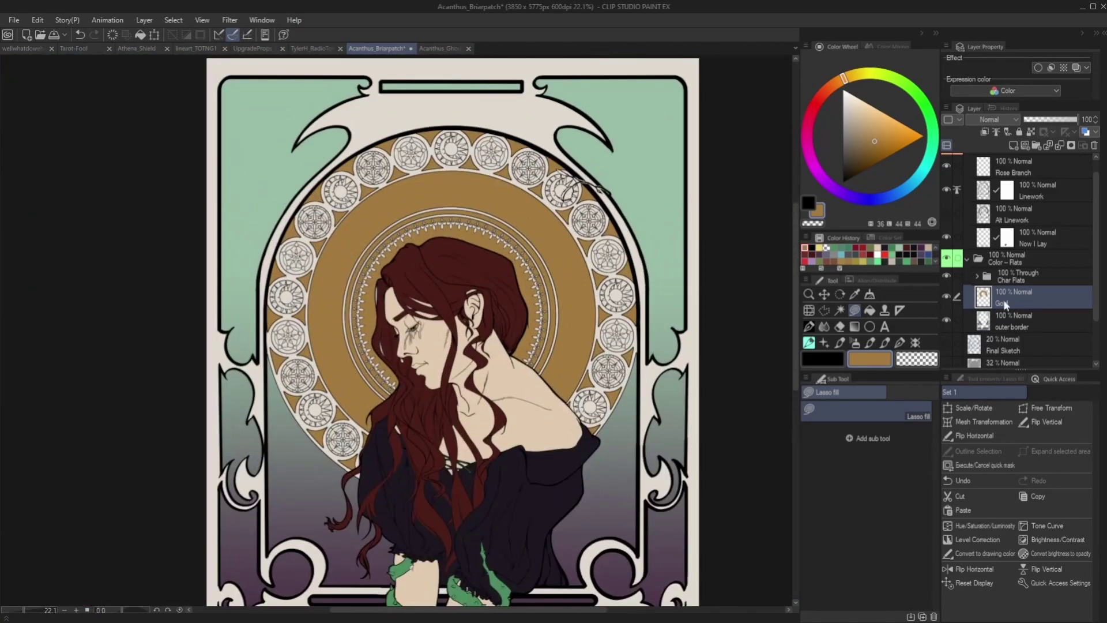
Step: Add a new layer above Gold and name it "Glass - sunmoon"
click(1013, 146)
double_click(1007, 301)
text(Glass - sunmoon)
key(Return)
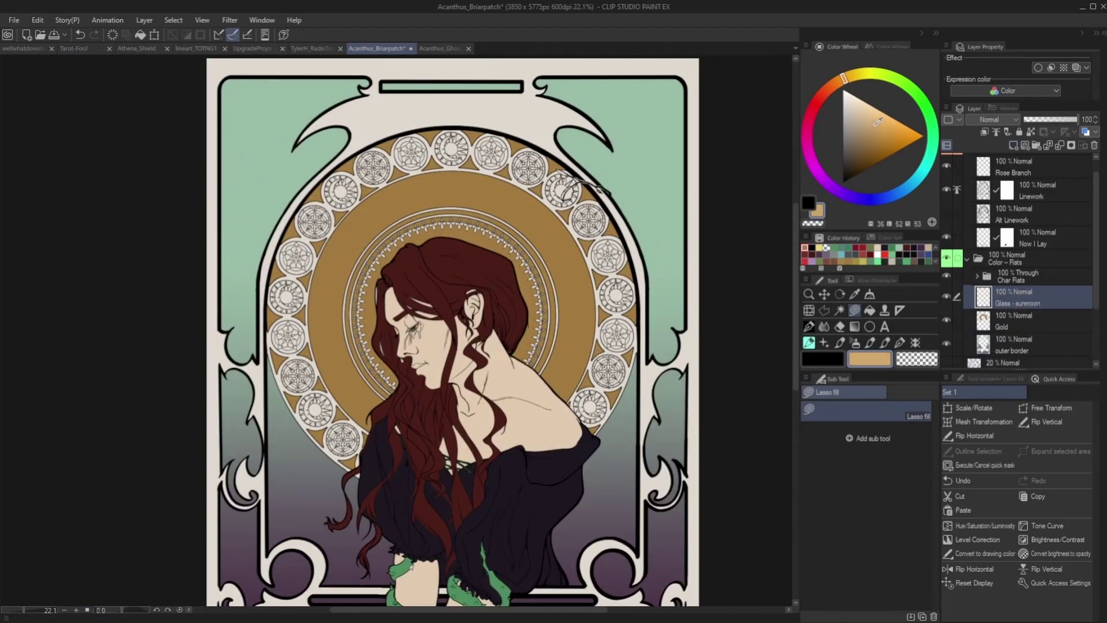
Step: Fill the sun discs of the top and upper-left sun-and-moon medallions with light gold
click(869, 311)
scroll(340, 192, up, 2)
drag(340, 192, 487, 239)
click(488, 240)
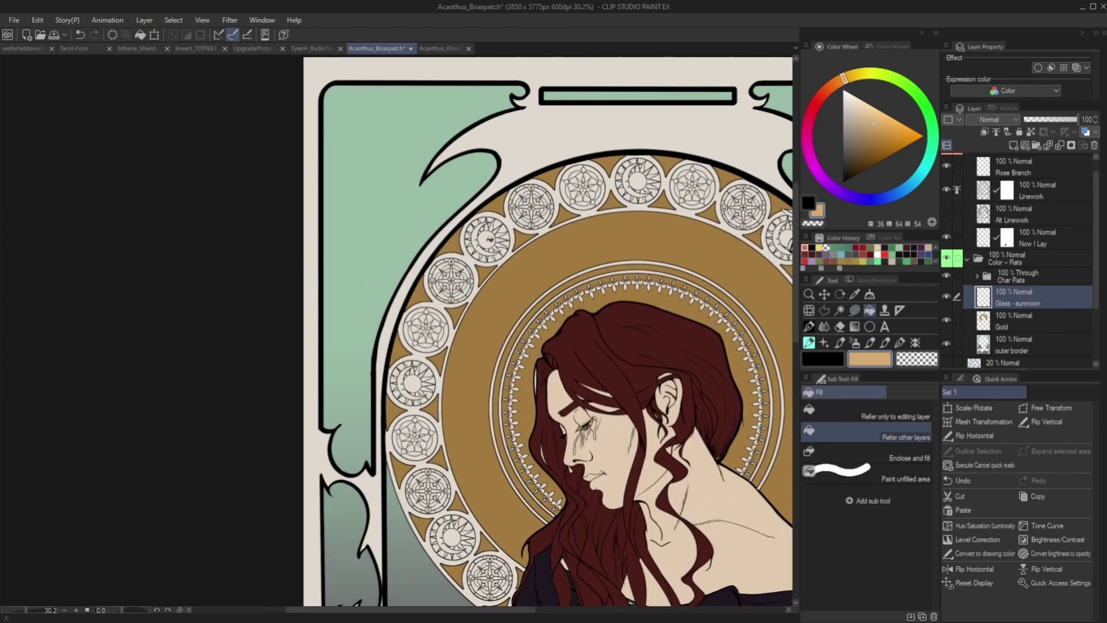
scroll(634, 185, down, 2)
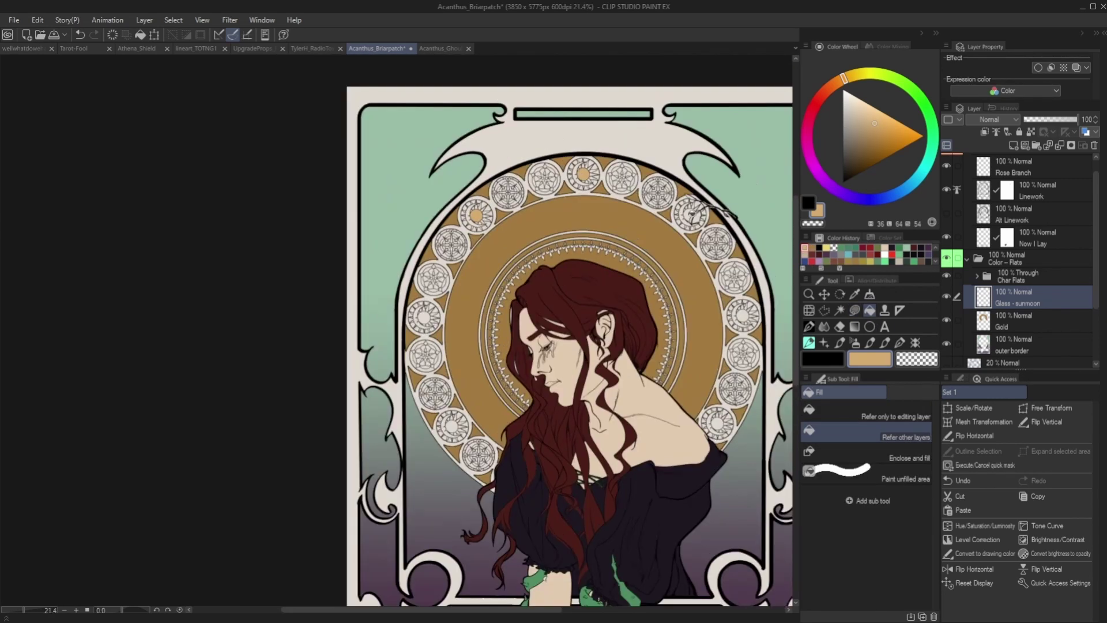
Step: Fill the sun disc of the upper-right medallion behind the rose branch with light gold
scroll(691, 213, up, 4)
click(809, 326)
scroll(716, 193, up, 4)
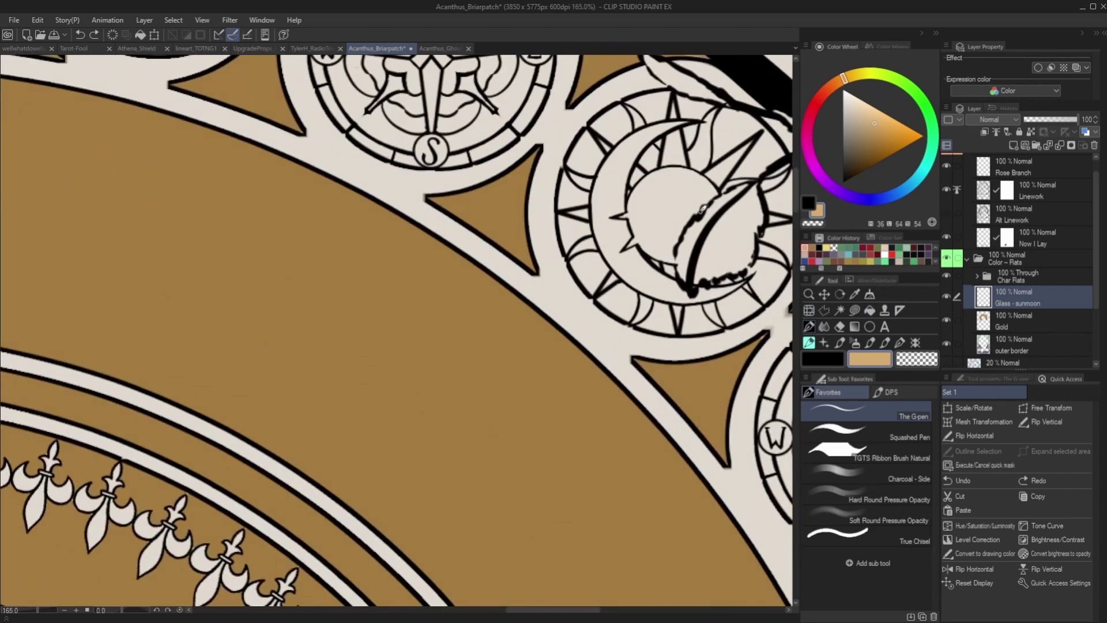
scroll(676, 264, down, 5)
click(869, 311)
click(661, 241)
scroll(662, 241, down, 2)
drag(663, 241, 609, 215)
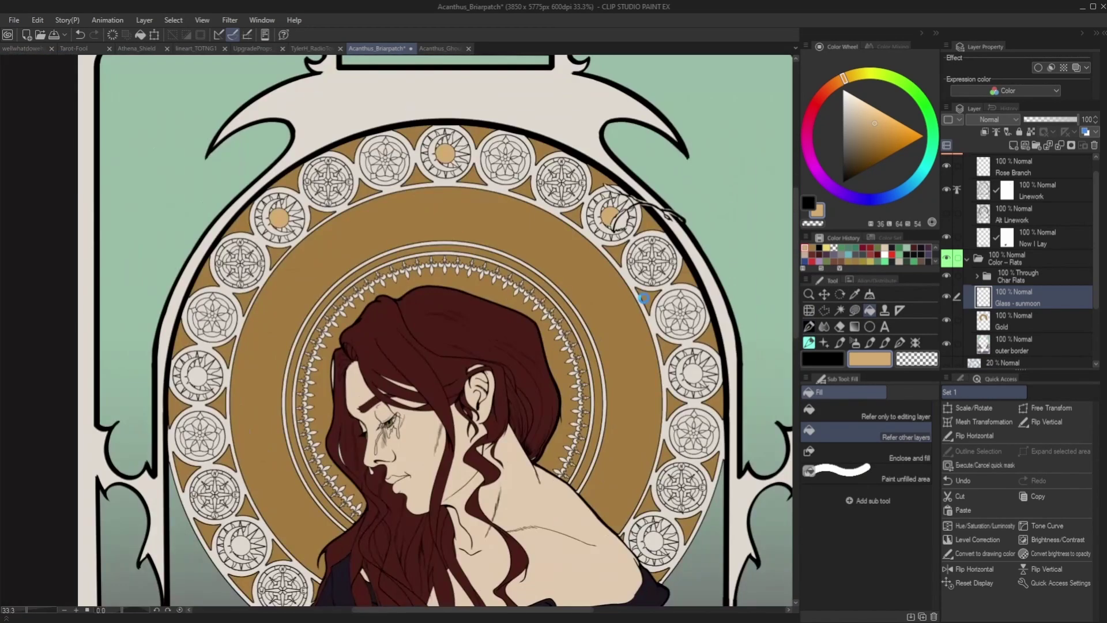
Step: Fill the sun discs of the remaining left, right, lower-left and lower-right sun-and-moon medallions with light gold
click(692, 379)
click(657, 536)
scroll(605, 392, down, 2)
click(405, 422)
click(372, 314)
Step: Choose a darker golden tan and fill the wavy sun rays of the top sun-and-moon medallion, touching up small gaps
drag(870, 102, 877, 129)
scroll(604, 187, up, 2)
scroll(533, 159, up, 3)
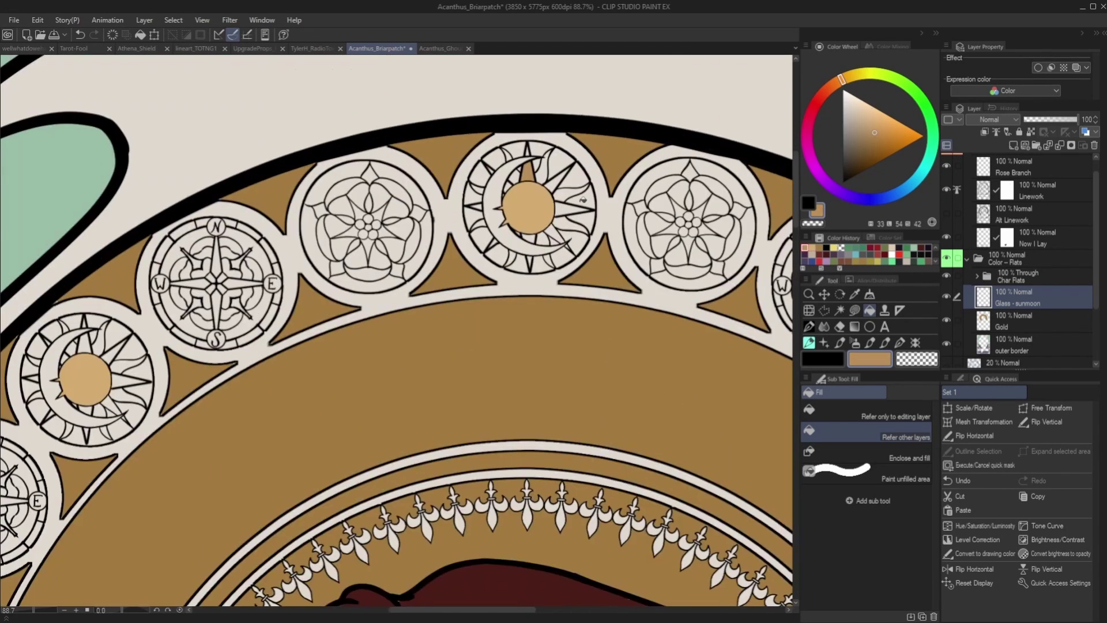
click(545, 172)
click(517, 177)
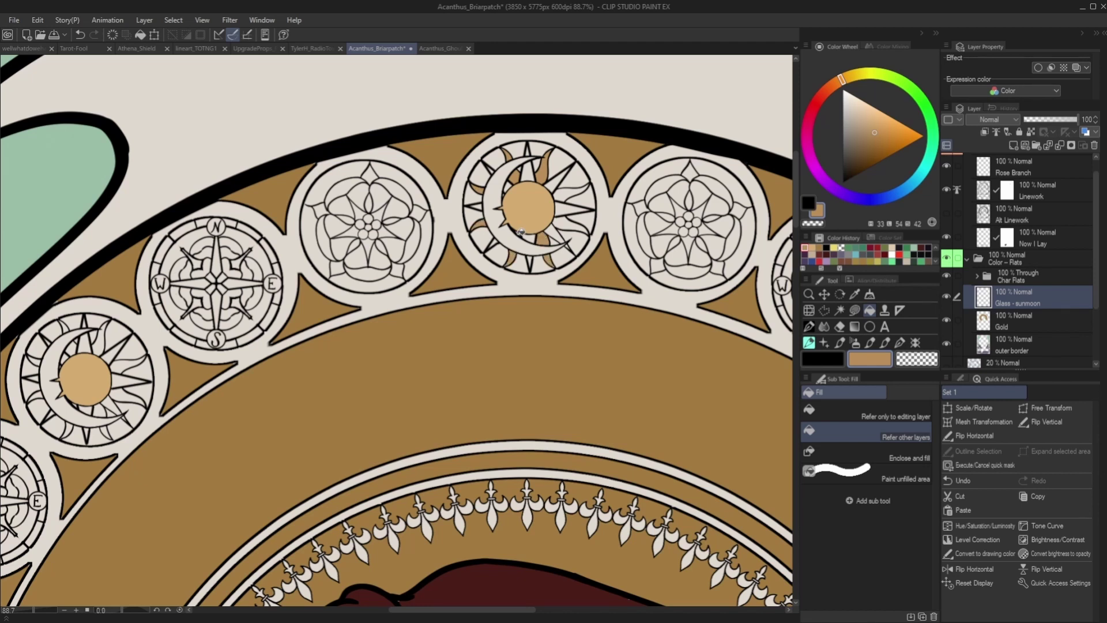
click(808, 341)
scroll(510, 223, up, 3)
scroll(524, 246, down, 3)
click(870, 310)
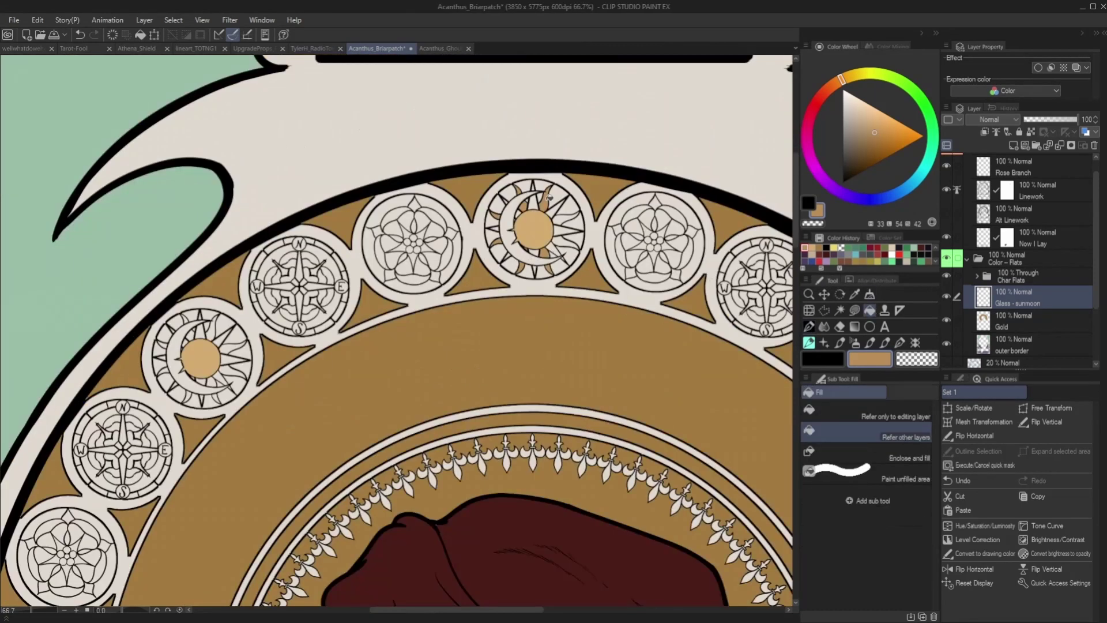
Step: Fill the wavy sun rays of the upper-left sun-and-moon medallion with golden tan and touch up the missed corners
scroll(565, 222, down, 3)
scroll(565, 221, up, 3)
scroll(411, 374, down, 2)
scroll(360, 307, up, 4)
click(398, 255)
click(407, 287)
click(454, 283)
click(490, 319)
click(489, 370)
click(456, 393)
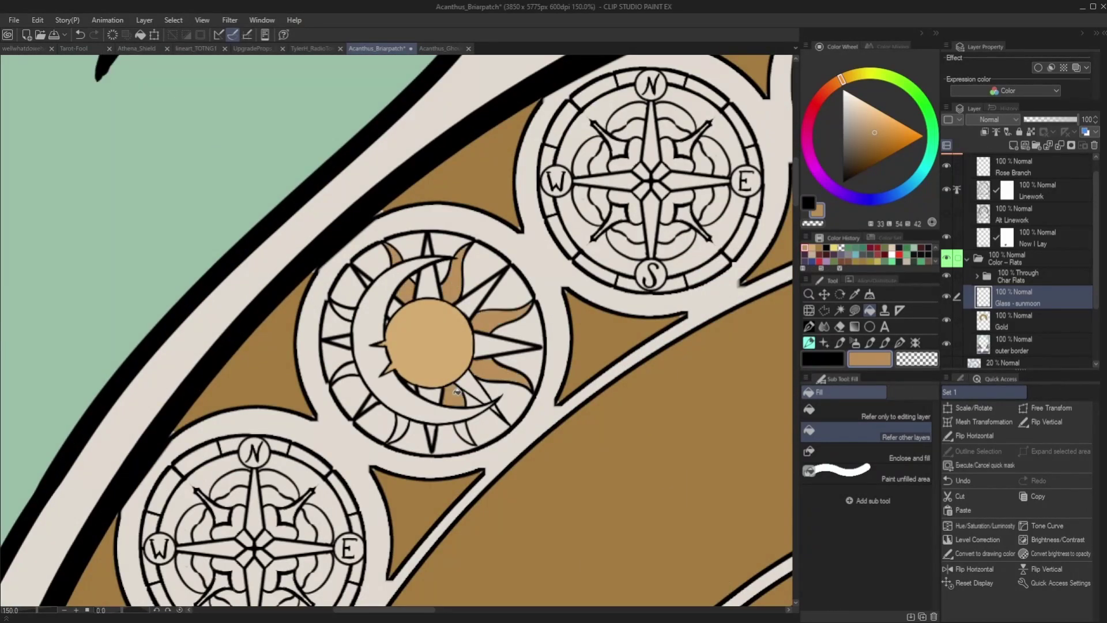
drag(456, 394, 403, 426)
drag(384, 387, 341, 307)
click(346, 311)
scroll(450, 303, down, 3)
scroll(332, 368, up, 1)
click(808, 327)
scroll(415, 335, up, 3)
scroll(491, 125, down, 3)
scroll(974, 262, up, 1)
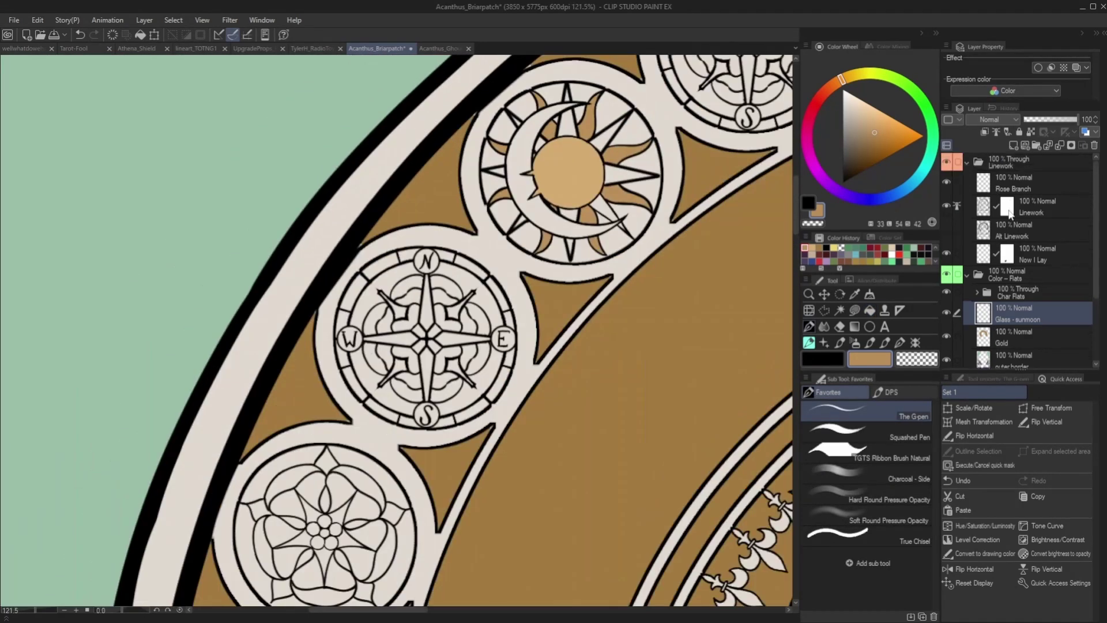
Step: Fill the wavy sun rays of the left-hand sun-and-moon medallion with golden tan and touch up the small gaps
scroll(568, 200, up, 2)
scroll(568, 200, down, 4)
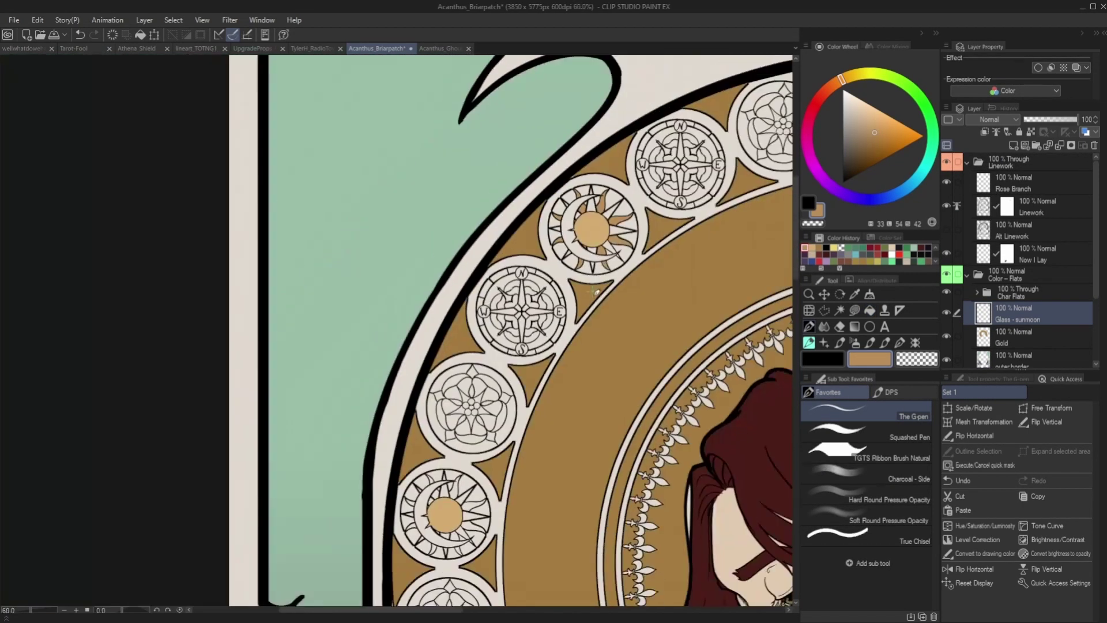
scroll(595, 301, down, 4)
key(minus)
scroll(571, 324, up, 5)
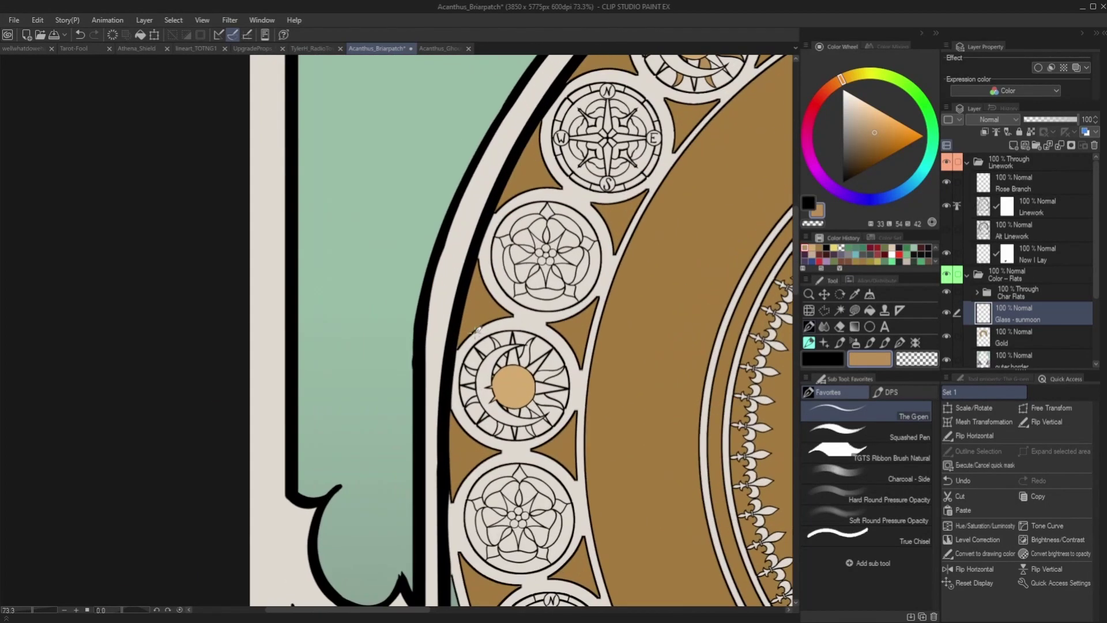
click(869, 310)
click(517, 358)
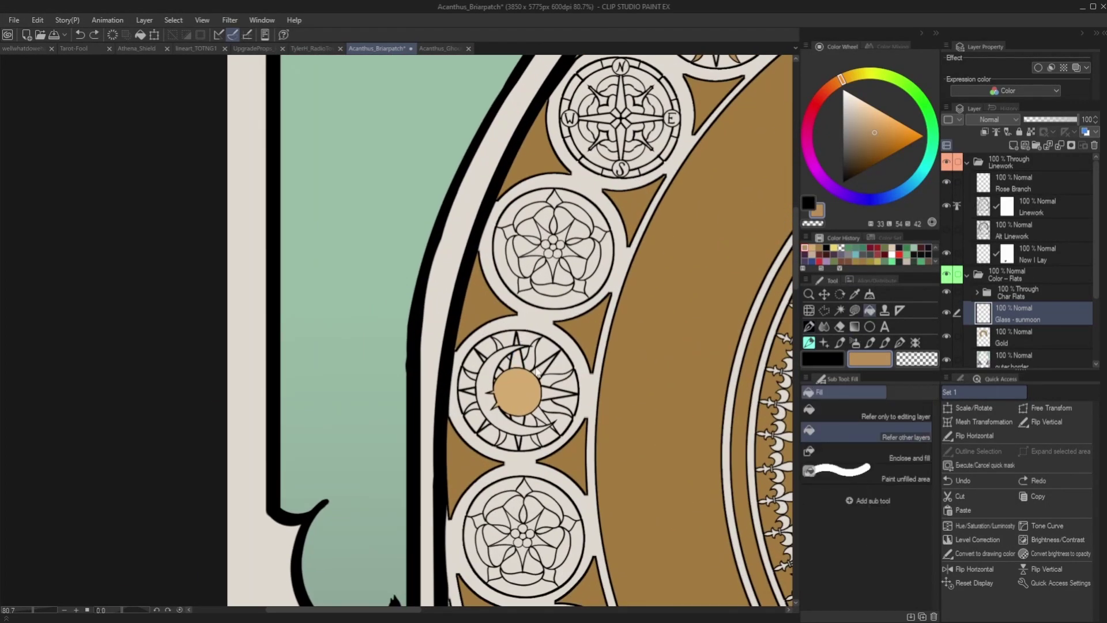
click(532, 352)
click(556, 379)
click(556, 406)
click(531, 418)
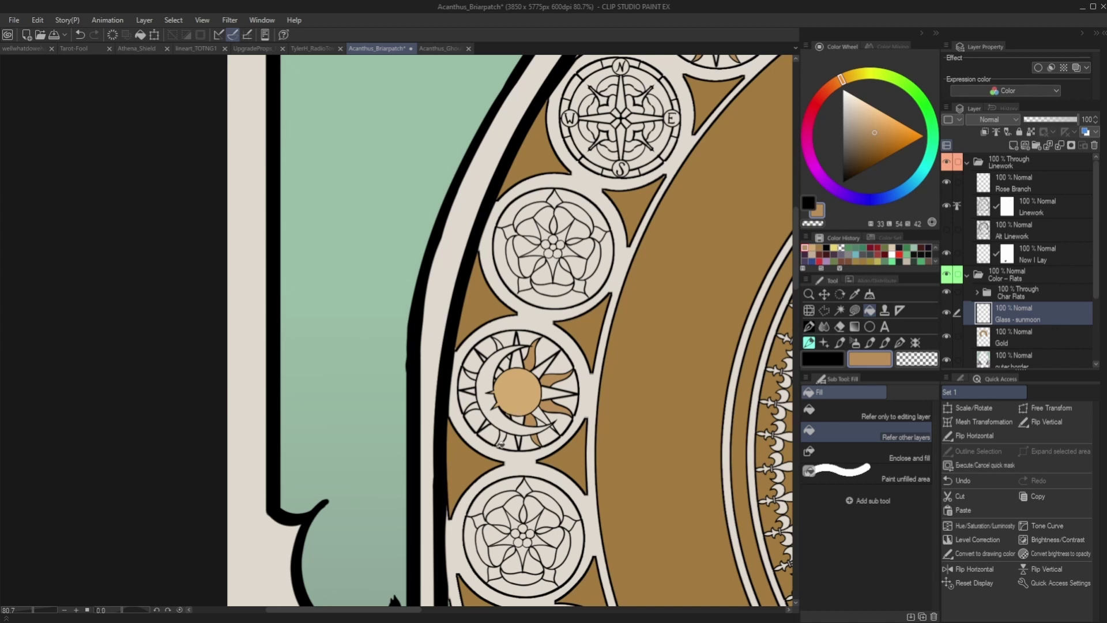
click(499, 344)
click(808, 326)
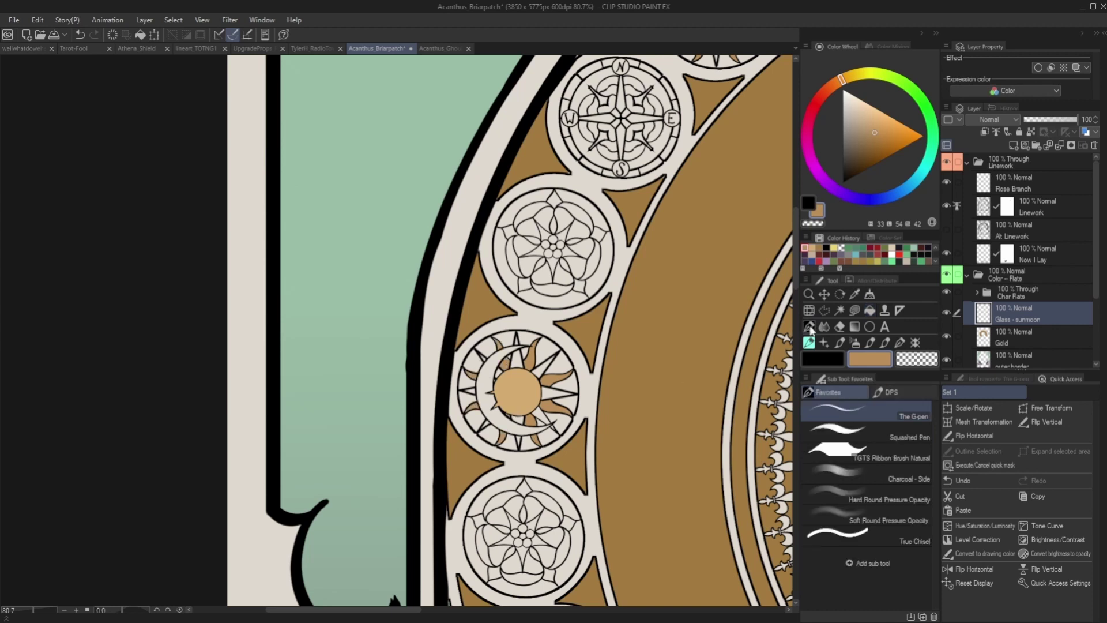
scroll(541, 369, up, 5)
scroll(540, 366, down, 5)
Step: Fill the upper wavy sun rays of the lower-left sun-and-moon medallion with golden tan
scroll(540, 367, down, 8)
scroll(582, 404, up, 8)
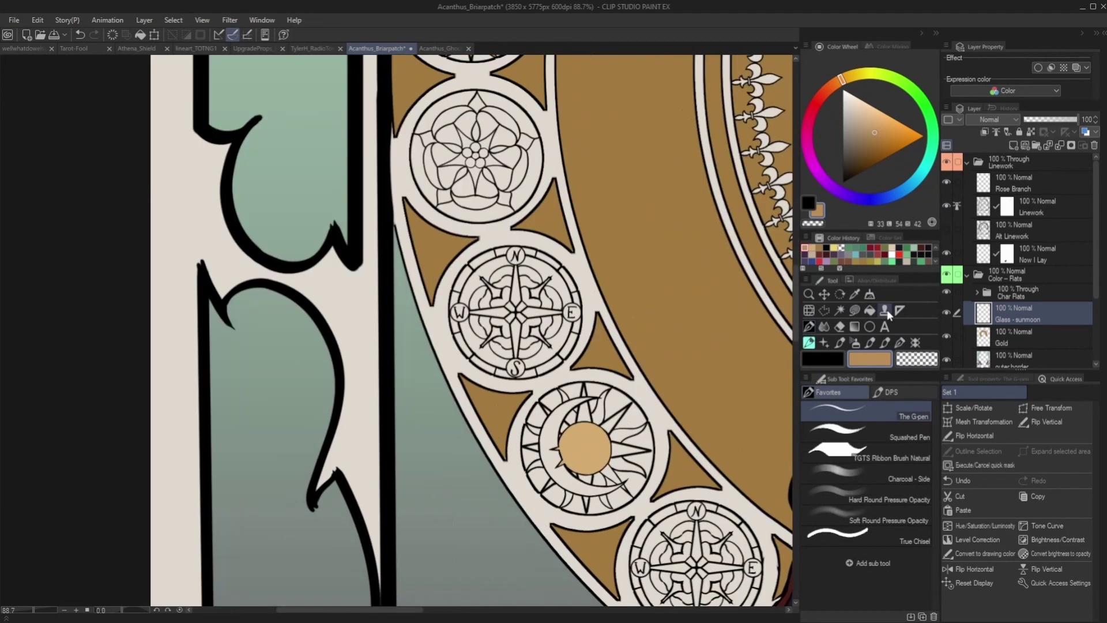
click(869, 310)
scroll(553, 456, up, 3)
click(622, 391)
click(582, 400)
click(573, 370)
click(532, 416)
key(p)
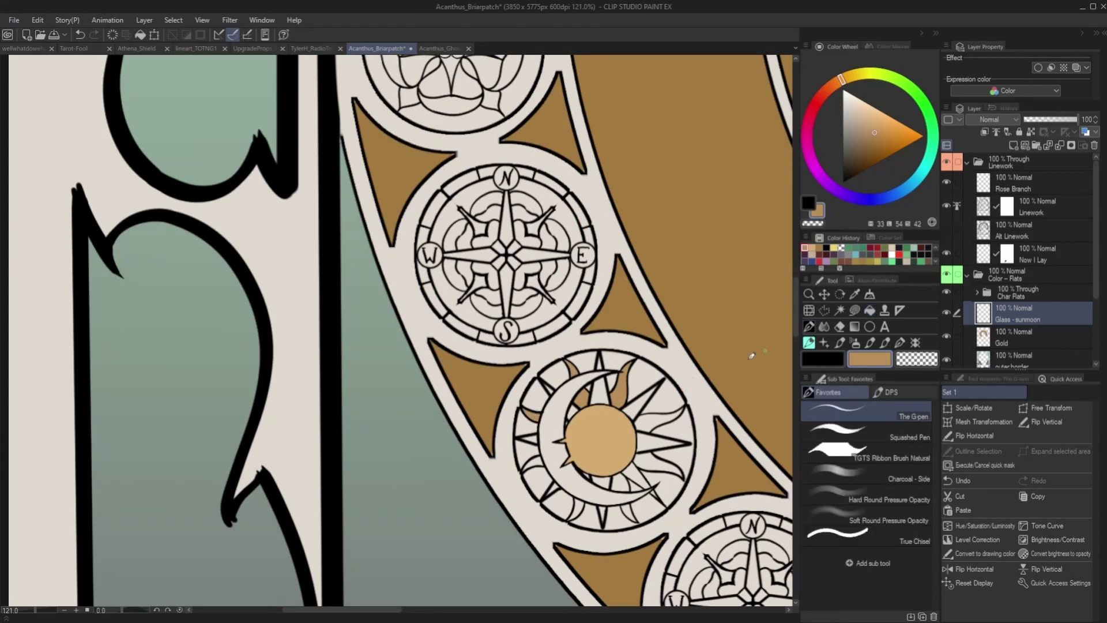
Step: Fill the remaining right and lower wavy rays of the lower-left sun-and-moon medallion with golden tan
key(g)
click(657, 419)
click(656, 464)
click(615, 484)
click(629, 510)
click(576, 510)
click(534, 463)
key(p)
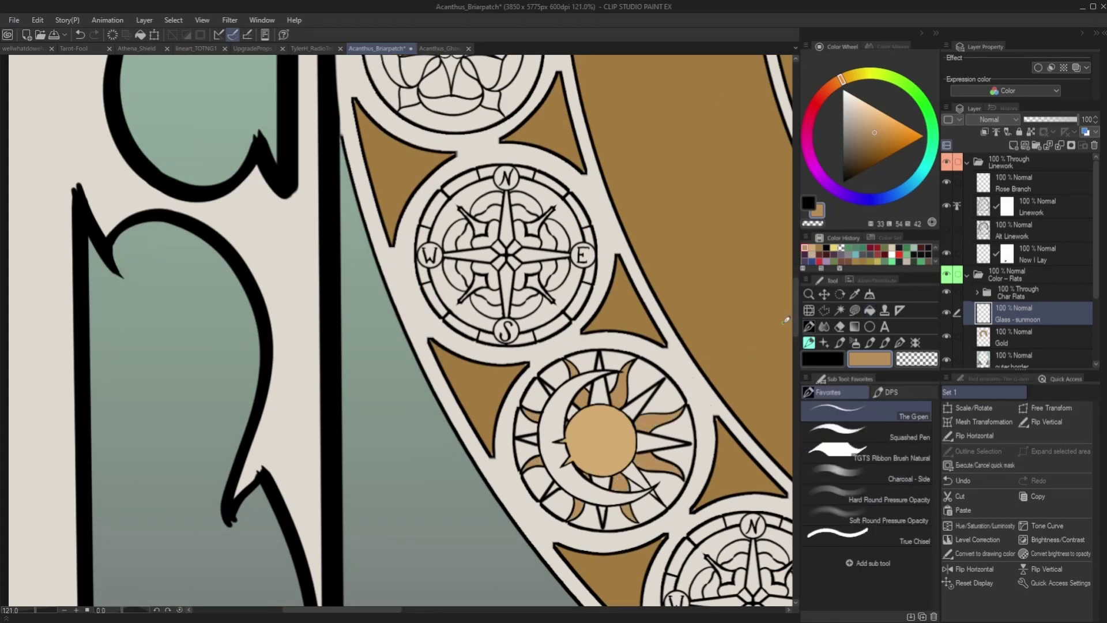
Step: Paint the wavy ray interrupted by the rose leaf in the upper-right medallion golden tan and fill the rays above it
scroll(530, 348, down, 20)
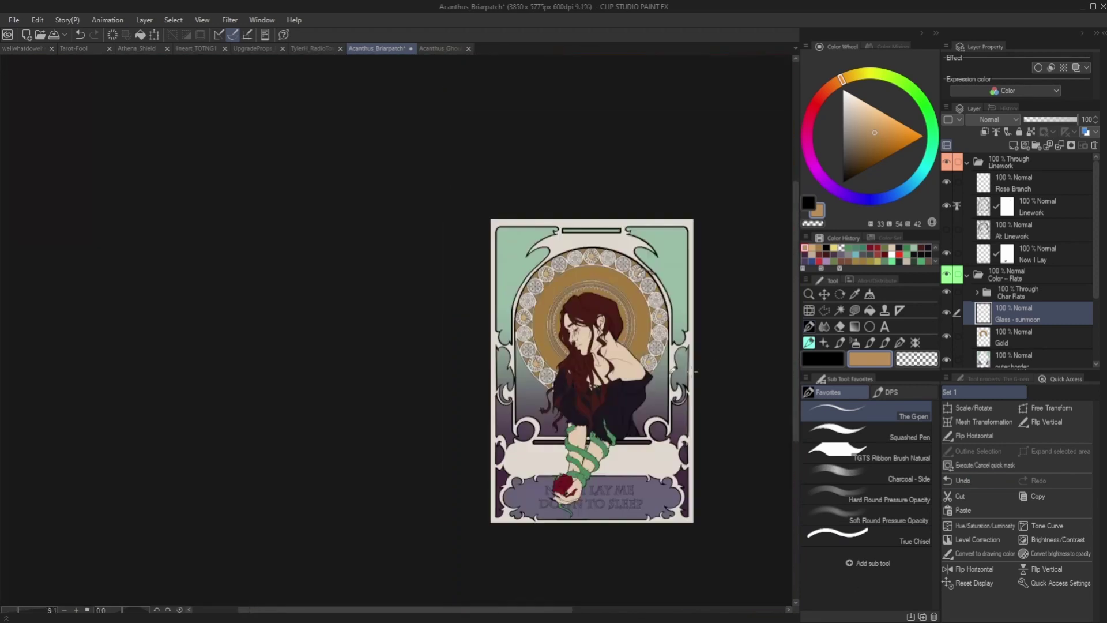
scroll(530, 349, up, 10)
scroll(582, 444, up, 5)
scroll(582, 443, down, 9)
key(ctrl+0)
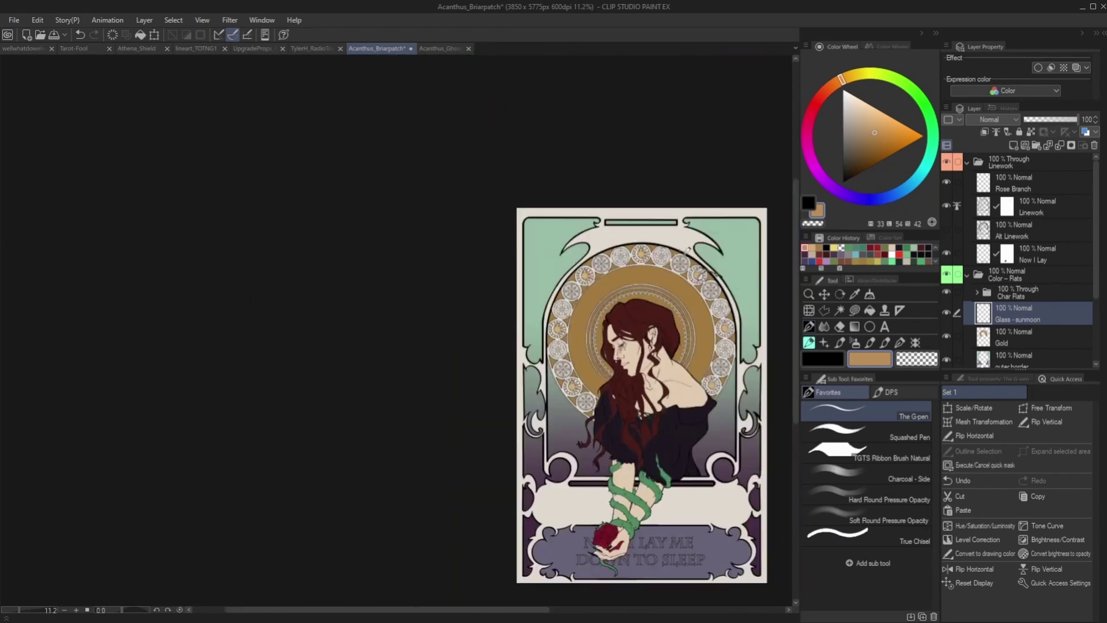
scroll(639, 267, up, 10)
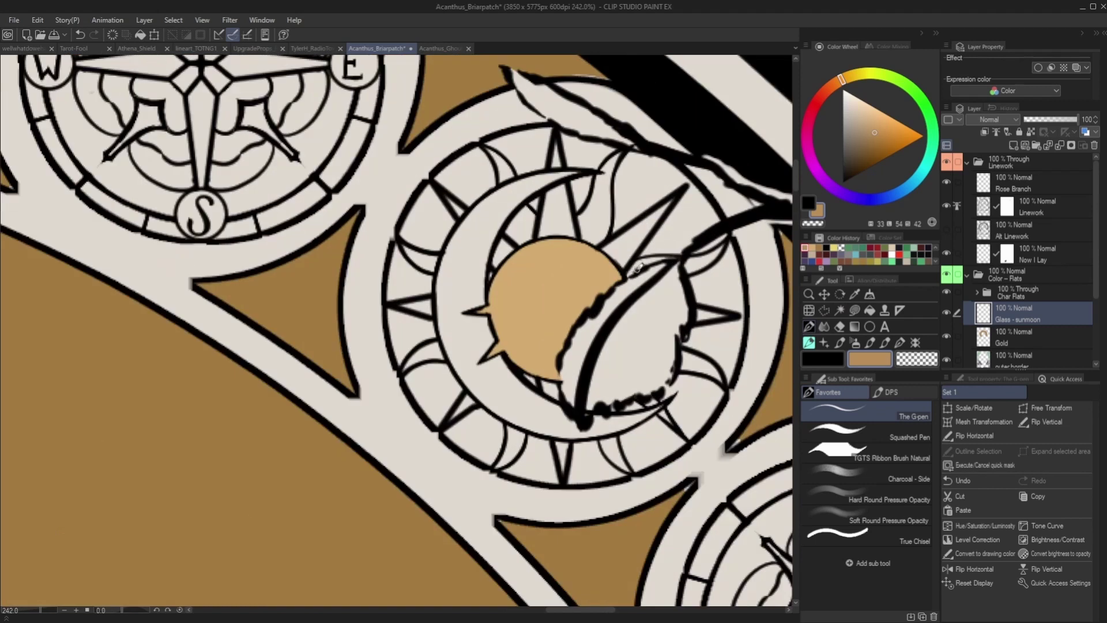
mouse_move(628, 274)
mouse_down()
mouse_move(644, 257)
mouse_move(715, 249)
mouse_move(691, 261)
mouse_up()
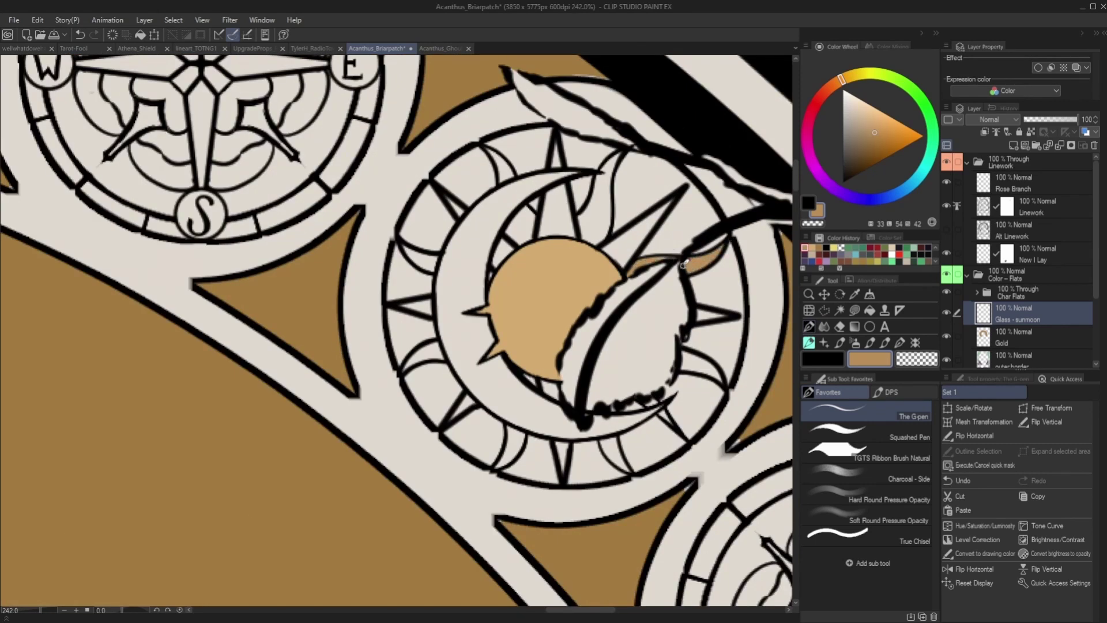
scroll(587, 286, down, 5)
key(g)
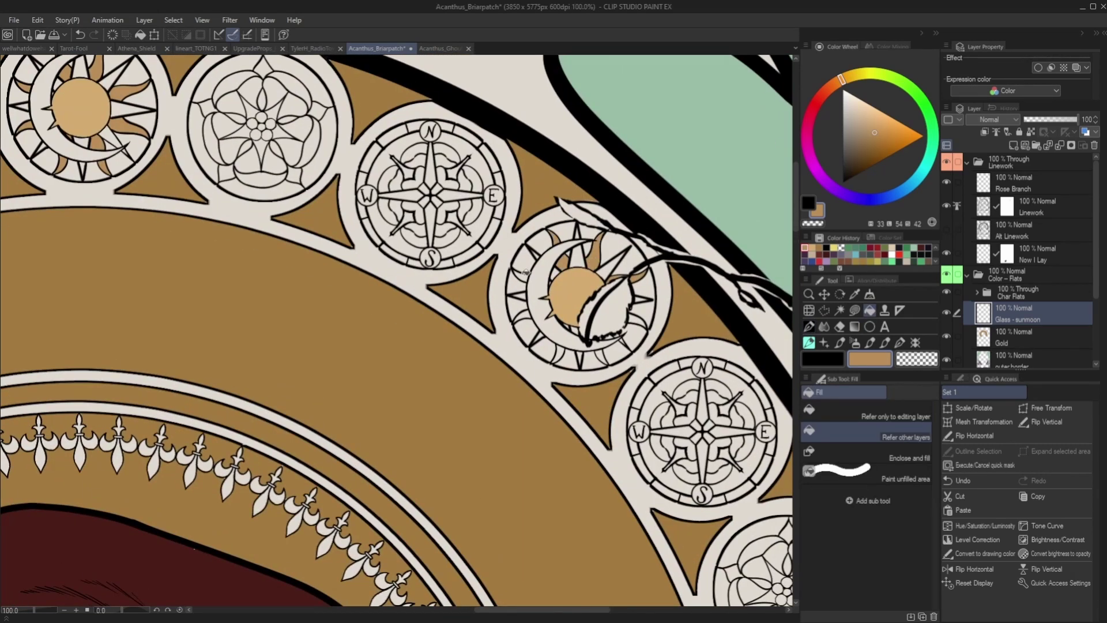
Step: Colour the remaining lower wavy rays of the upper-right medallion golden tan, keeping the colour out of the rose leaf
click(602, 350)
key(ctrl+z)
key(p)
scroll(564, 324, up, 3)
drag(564, 325, 581, 337)
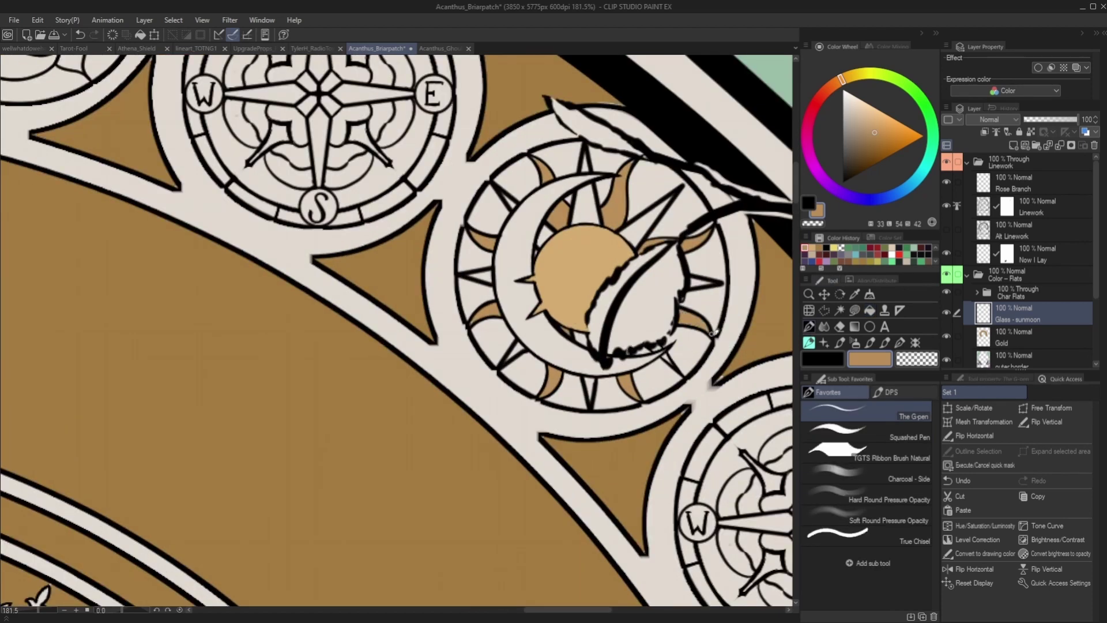
Step: Choose a pale blue and fill the crescent moons of all the sun-and-moon medallions with it
scroll(707, 324, down, 5)
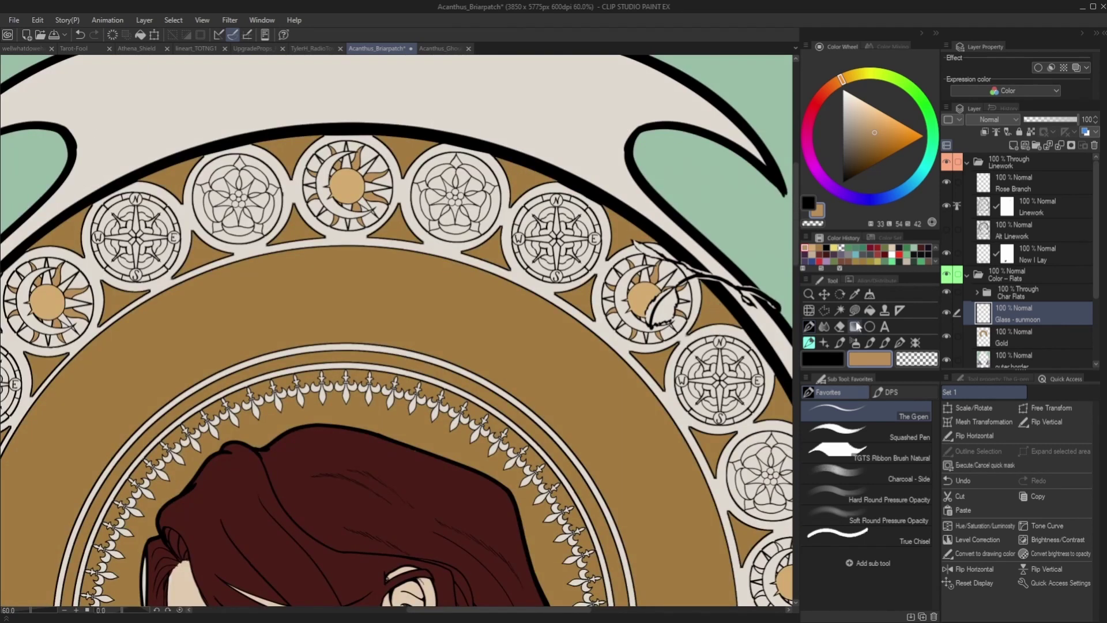
scroll(496, 349, down, 5)
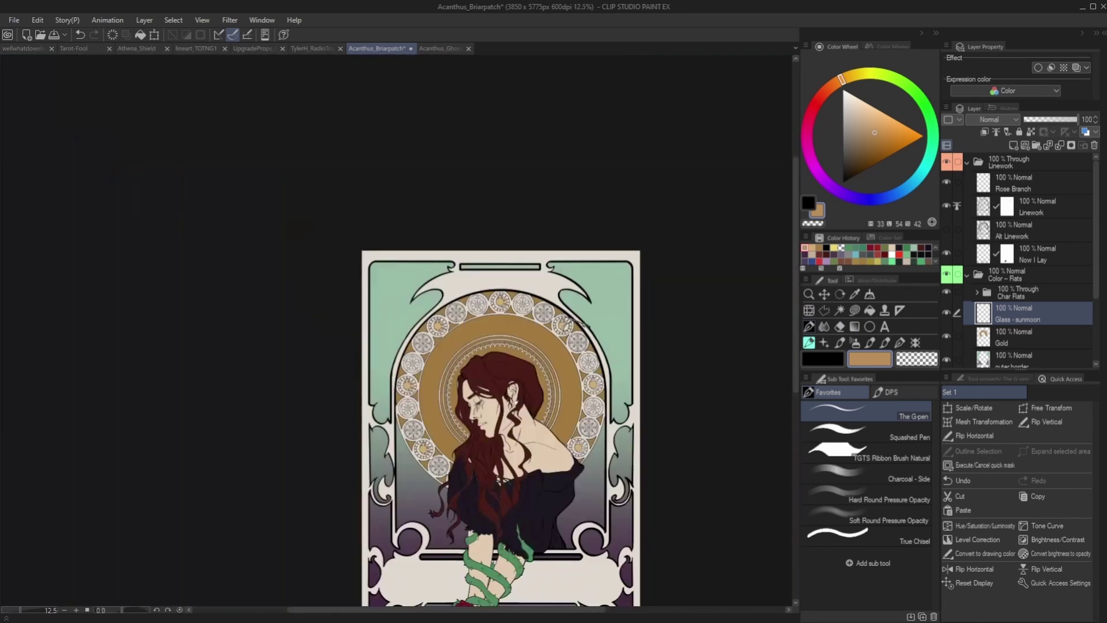
scroll(496, 349, up, 2)
scroll(496, 350, down, 2)
scroll(677, 444, up, 3)
scroll(617, 321, down, 3)
scroll(618, 321, up, 3)
scroll(499, 252, up, 1)
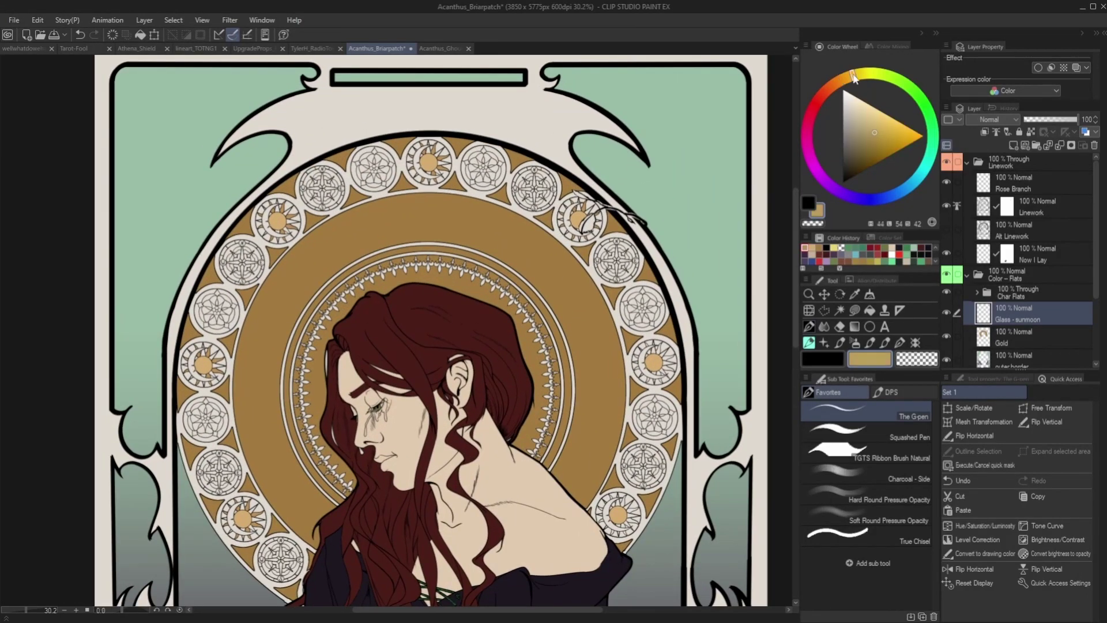
drag(855, 77, 892, 195)
click(851, 106)
click(869, 311)
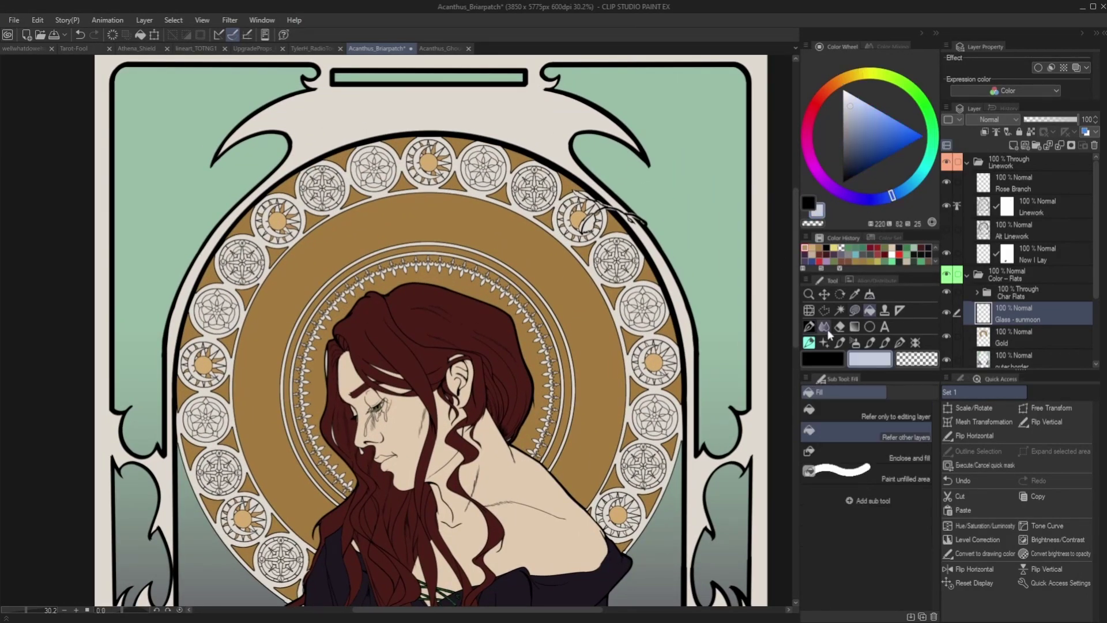
click(420, 164)
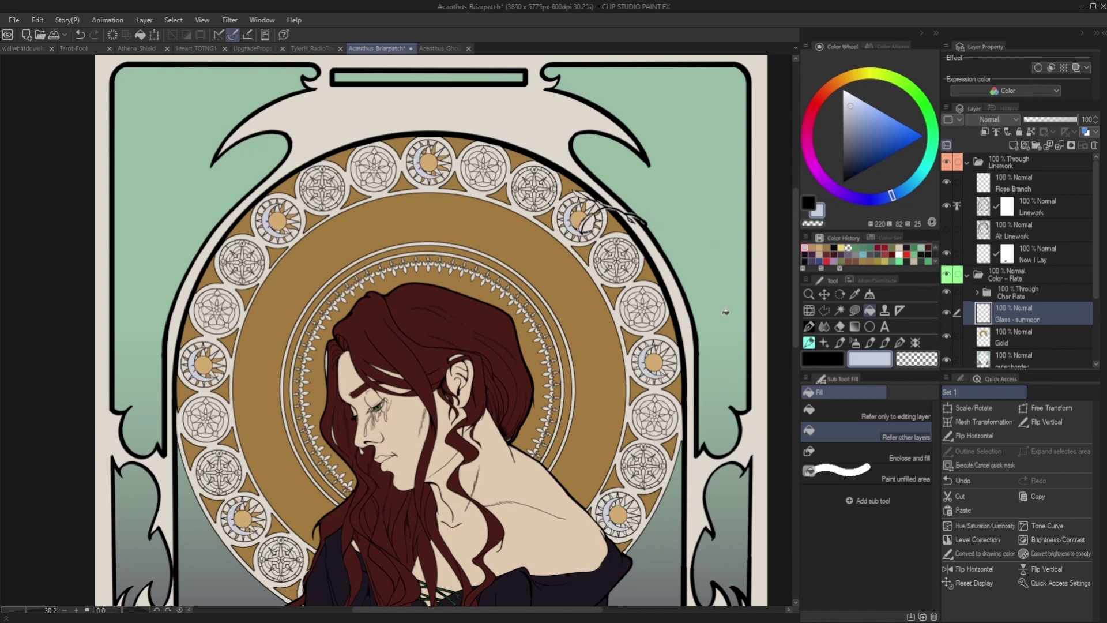
Step: Sample the golden tan from an existing ray and fill the wavy sun rays of the lower-right sun-and-moon medallion
alt+click(581, 212)
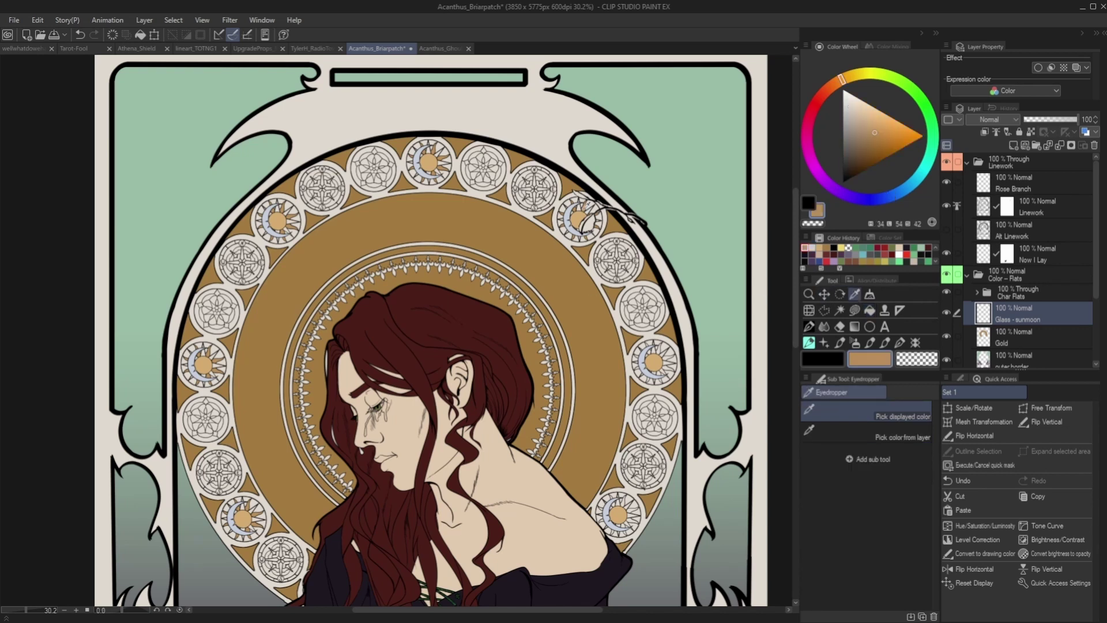
scroll(616, 535, up, 3)
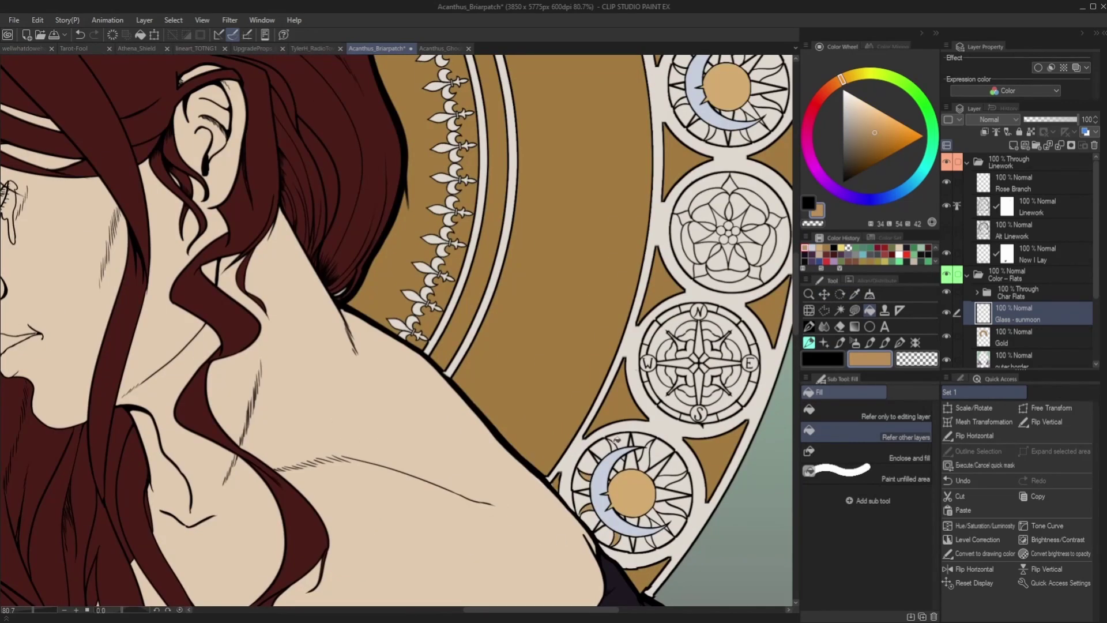
drag(641, 459, 648, 519)
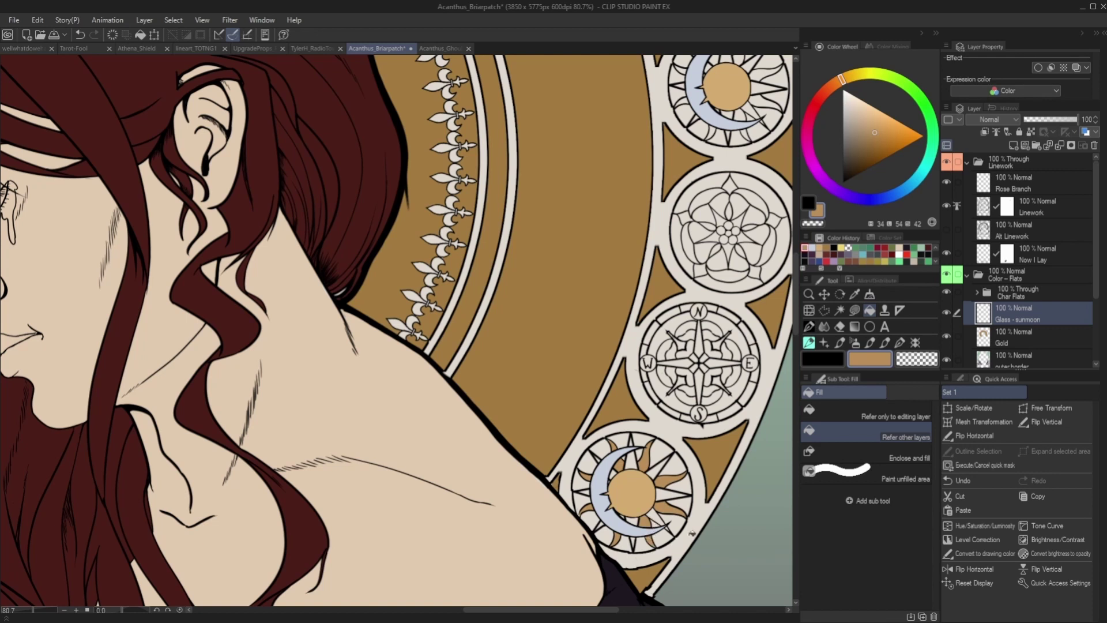
scroll(680, 457, up, 2)
key(p)
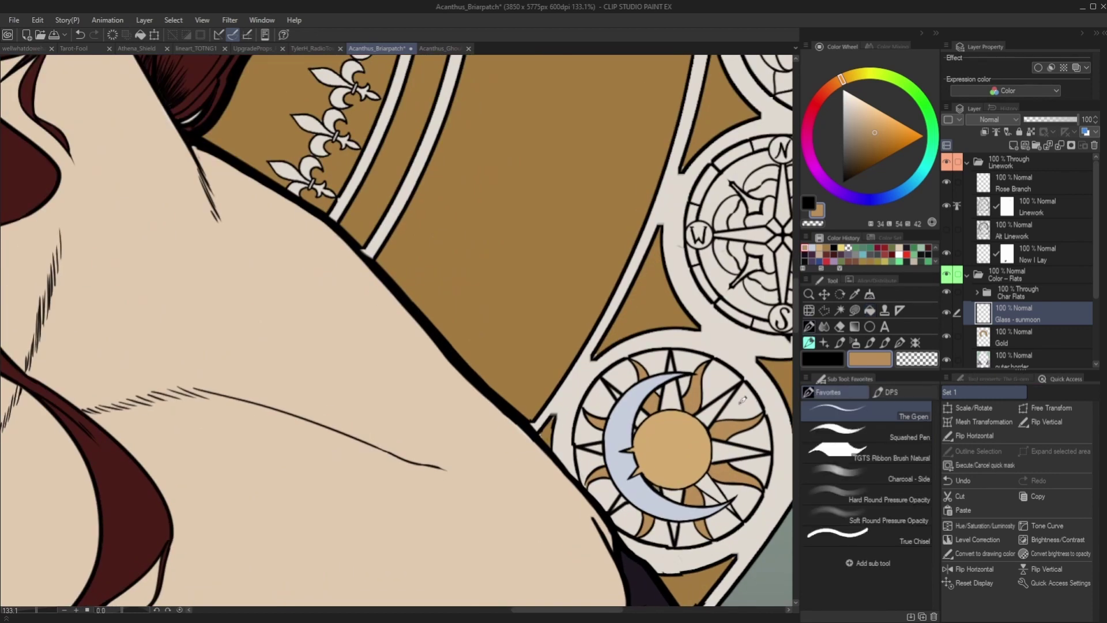
Step: On the Gold layer, select and delete the golden-brown fill of the thin ring band just outside the fleur-de-lis border
scroll(602, 395, down, 7)
scroll(522, 352, up, 1)
scroll(513, 354, down, 1)
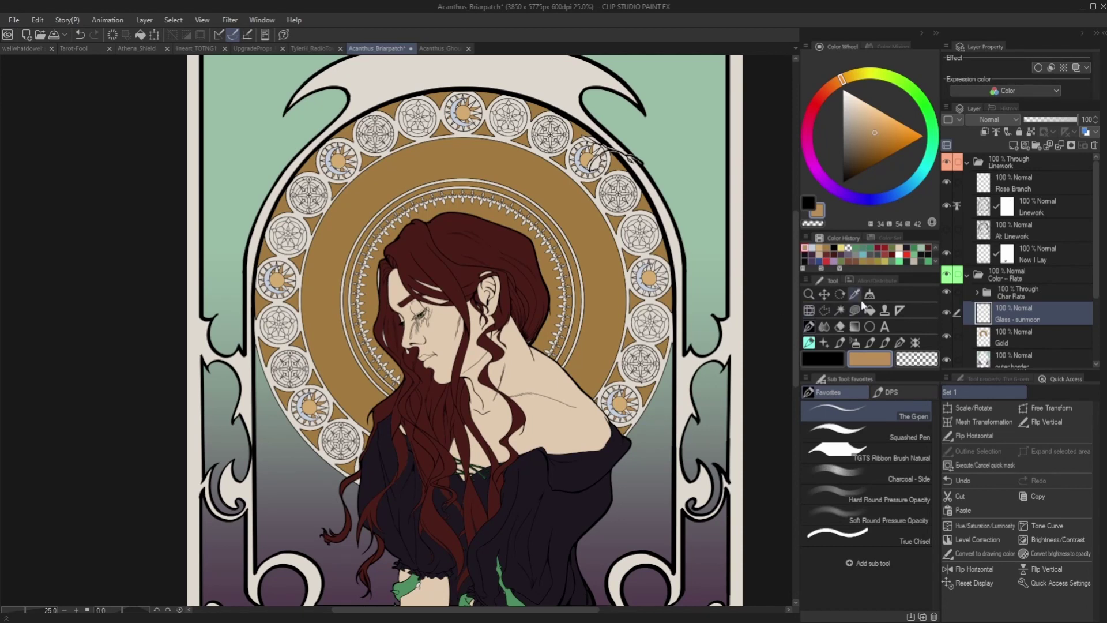
click(996, 336)
click(840, 311)
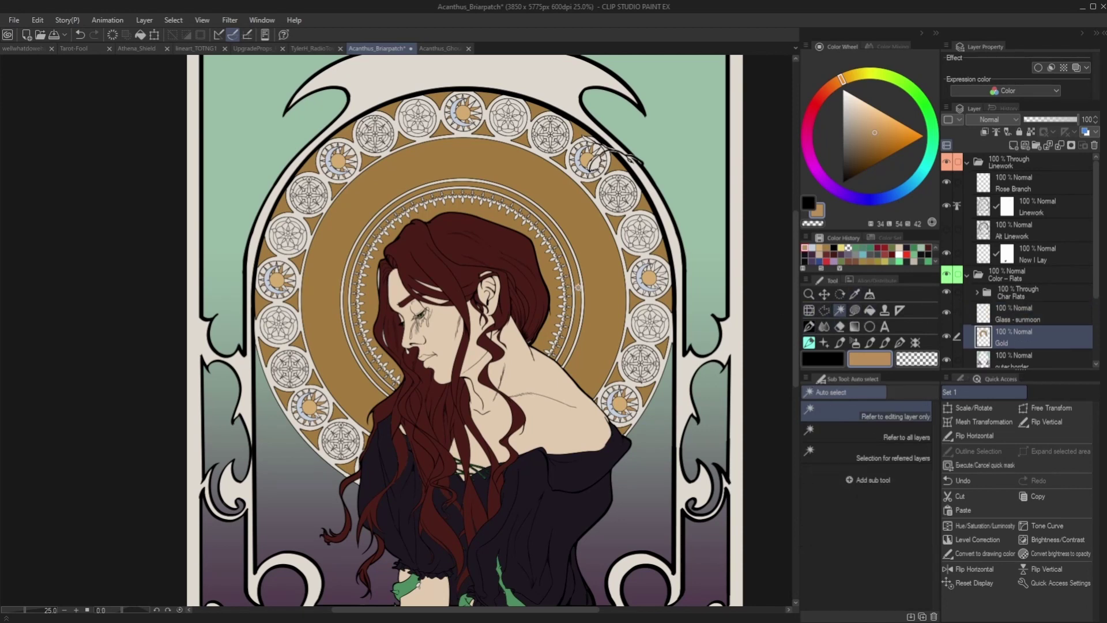
click(577, 288)
key(Delete)
click(361, 413)
scroll(384, 409, up, 8)
scroll(384, 408, down, 7)
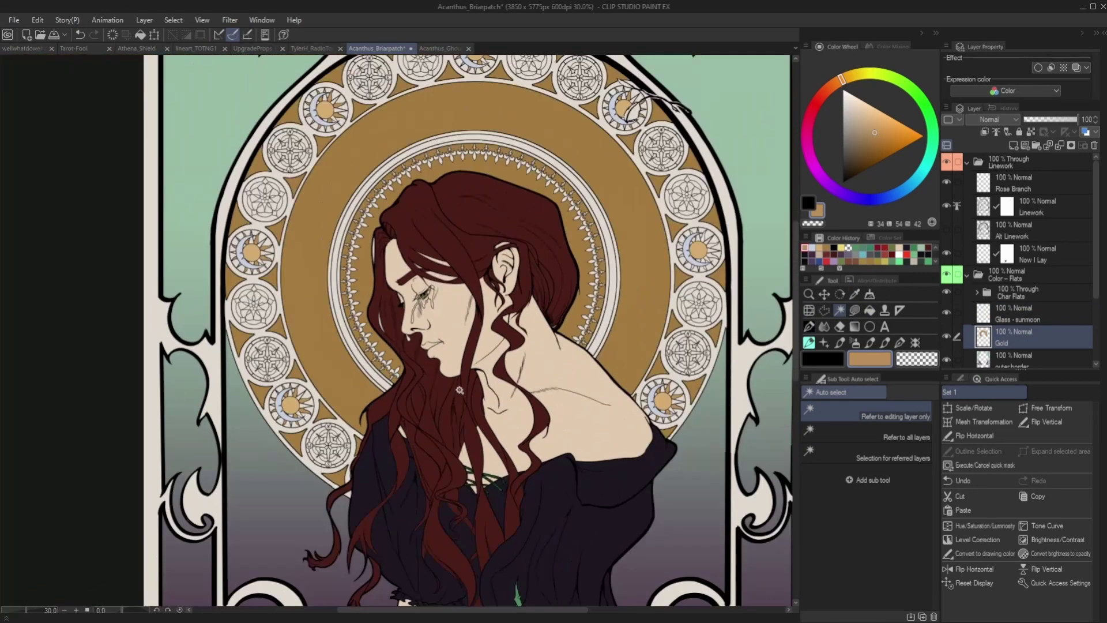
Step: On the Glass - sunmoon layer, fill the wavy sun rays of the right-hand medallion with golden tan and touch up gaps
click(1007, 321)
scroll(720, 332, up, 5)
key(g)
drag(712, 271, 679, 310)
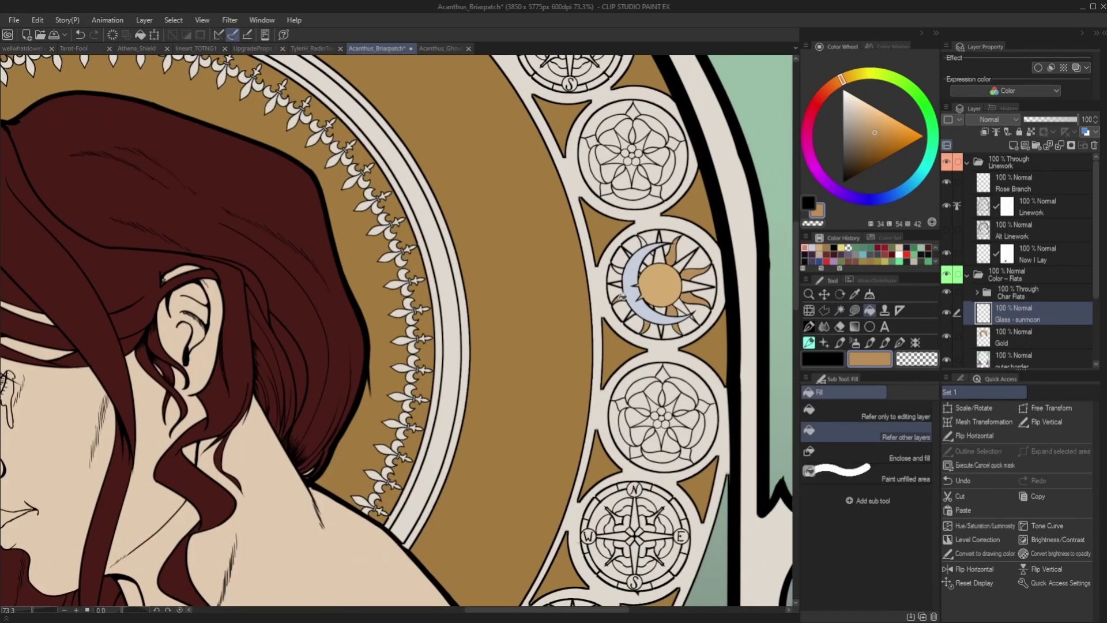
click(809, 327)
scroll(640, 271, up, 4)
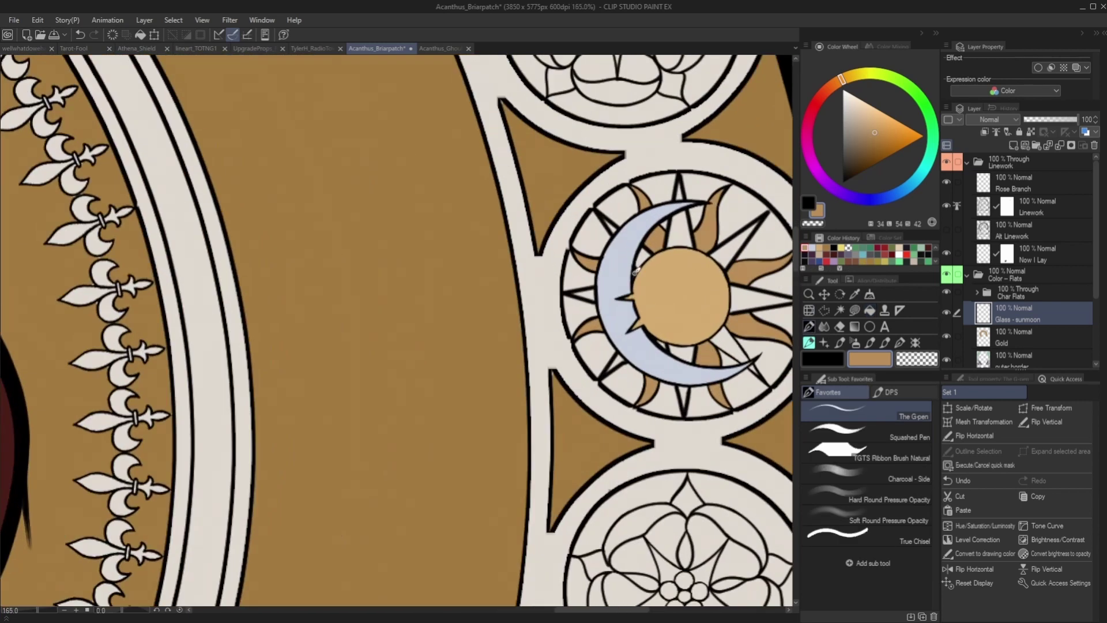
scroll(663, 340, down, 6)
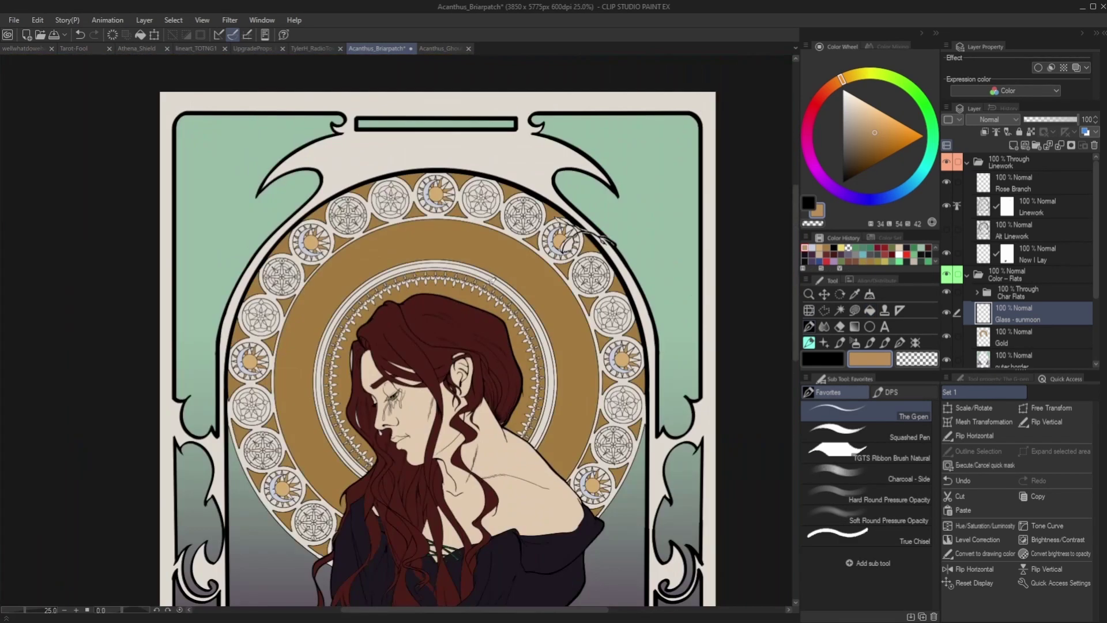
scroll(369, 406, up, 1)
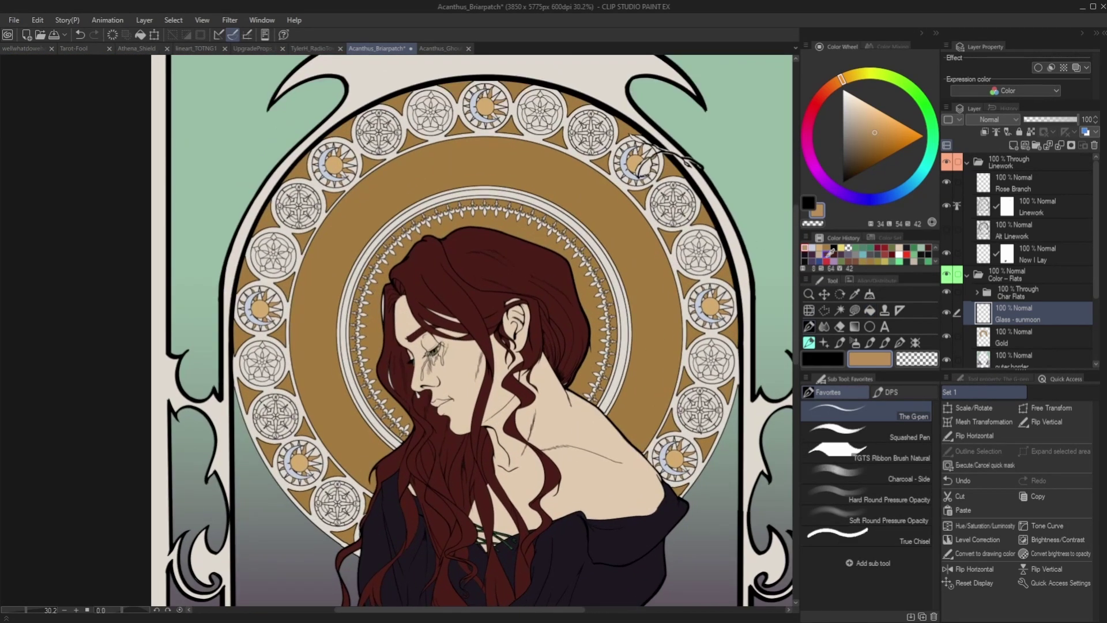
Step: Shift the drawing colour to a copper orange with hue 25, then fill the straight sun rays of the sun-and-moon medallions and touch up gaps
drag(834, 80, 832, 86)
click(870, 310)
scroll(564, 288, down, 3)
scroll(533, 179, up, 5)
click(532, 176)
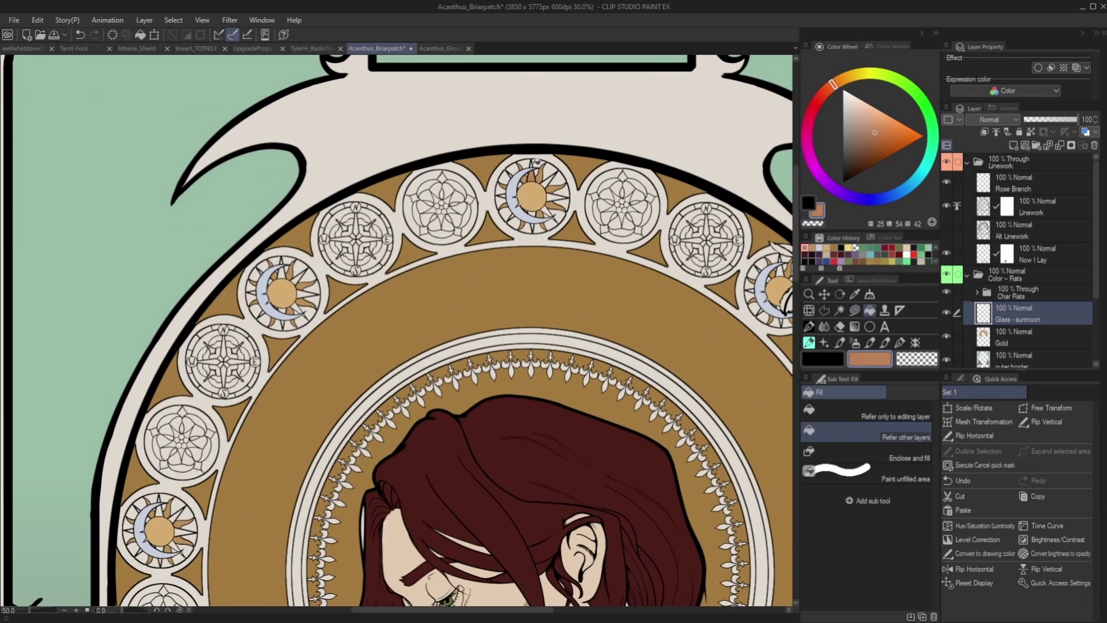
scroll(553, 207, up, 3)
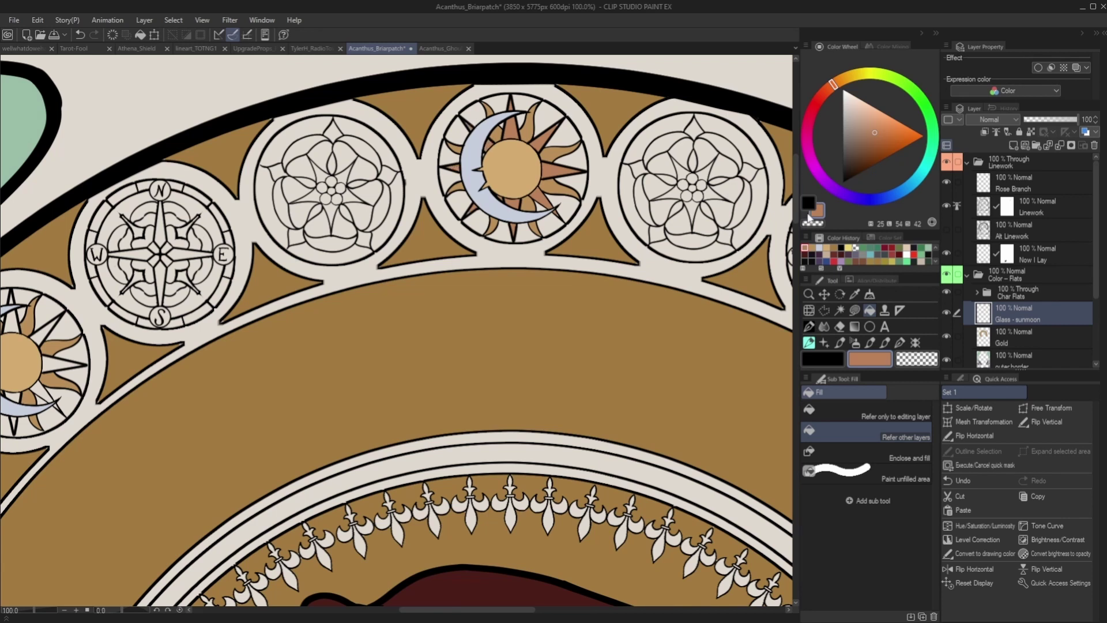
click(808, 326)
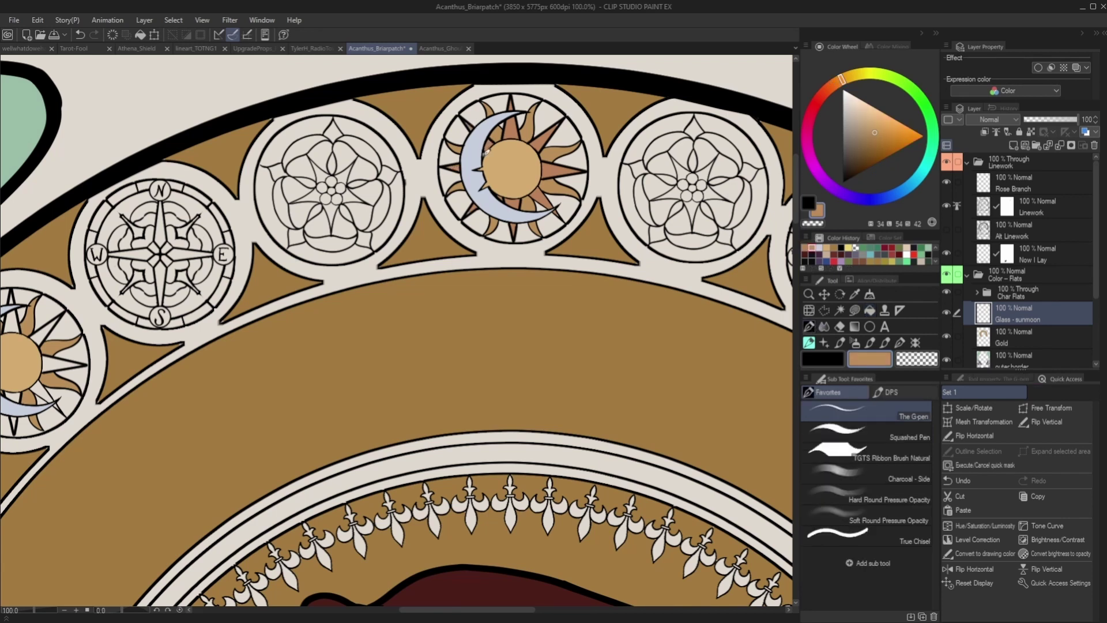
scroll(458, 202, up, 1)
scroll(458, 202, down, 5)
scroll(706, 211, down, 4)
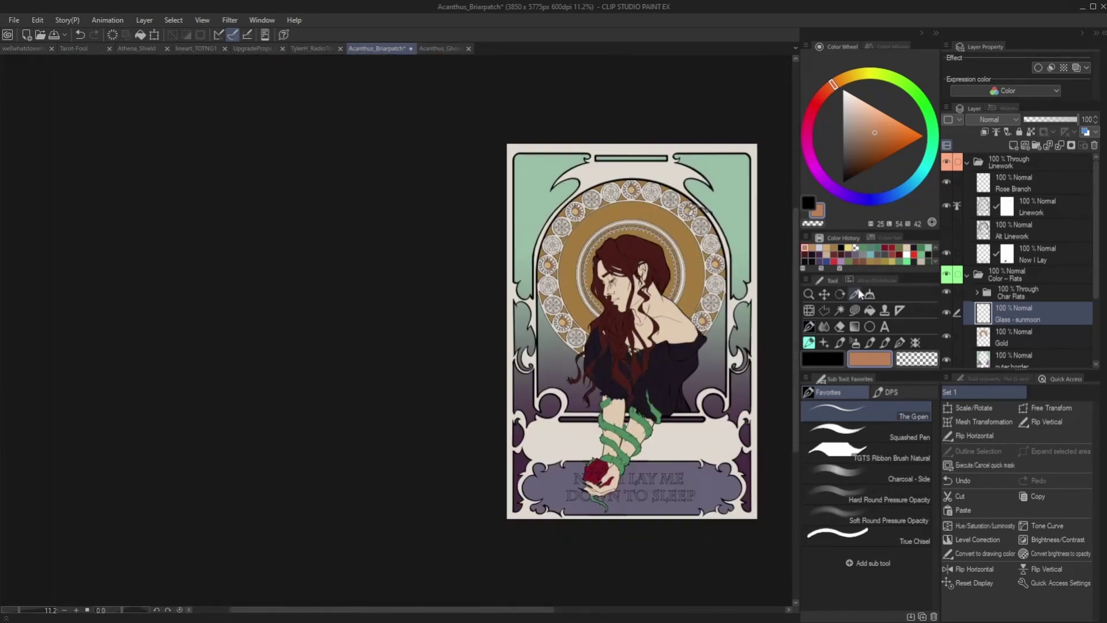
Step: Sample the crimson from the held rose and fill the outer petals of the lower-right rose medallion with it
click(854, 294)
scroll(590, 472, up, 3)
click(592, 476)
scroll(681, 420, down, 1)
click(869, 310)
scroll(750, 214, up, 3)
scroll(748, 214, up, 1)
click(736, 236)
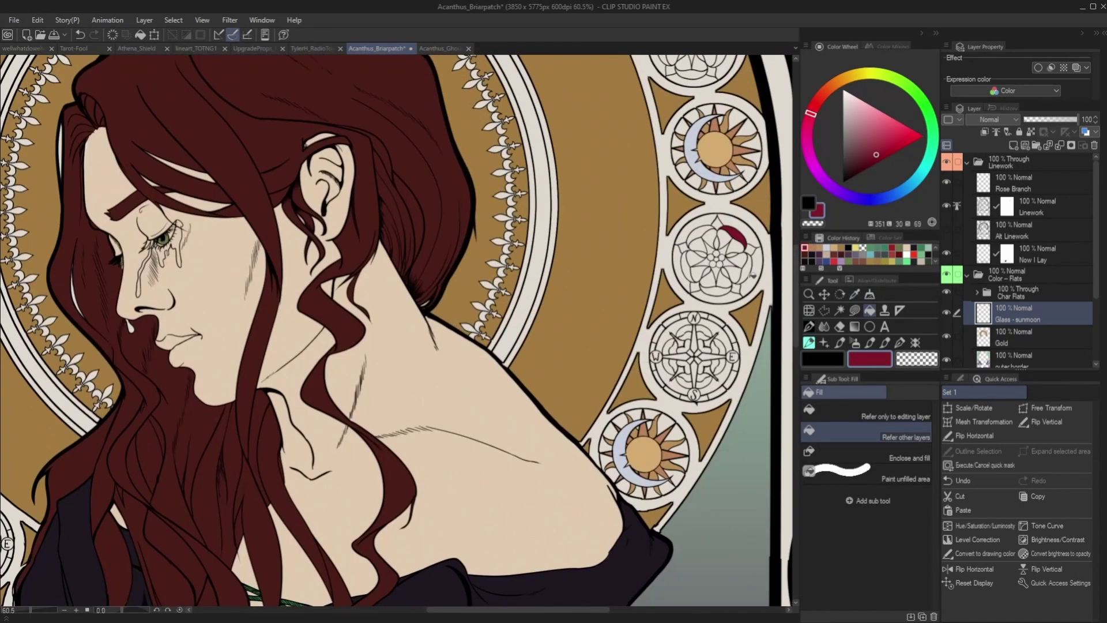
click(748, 275)
click(732, 289)
click(687, 268)
click(702, 229)
Step: Complete the crimson inner star of the lower-right rose medallion and touch up its narrow tips with the G-pen
scroll(684, 318, down, 4)
scroll(679, 208, up, 3)
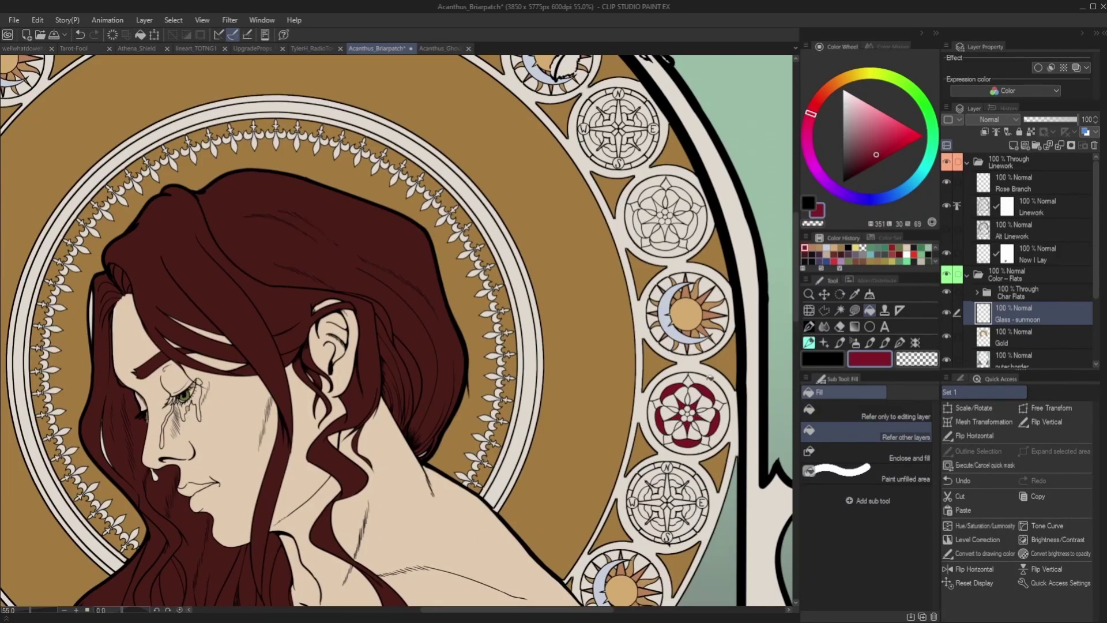
key(p)
scroll(651, 310, up, 4)
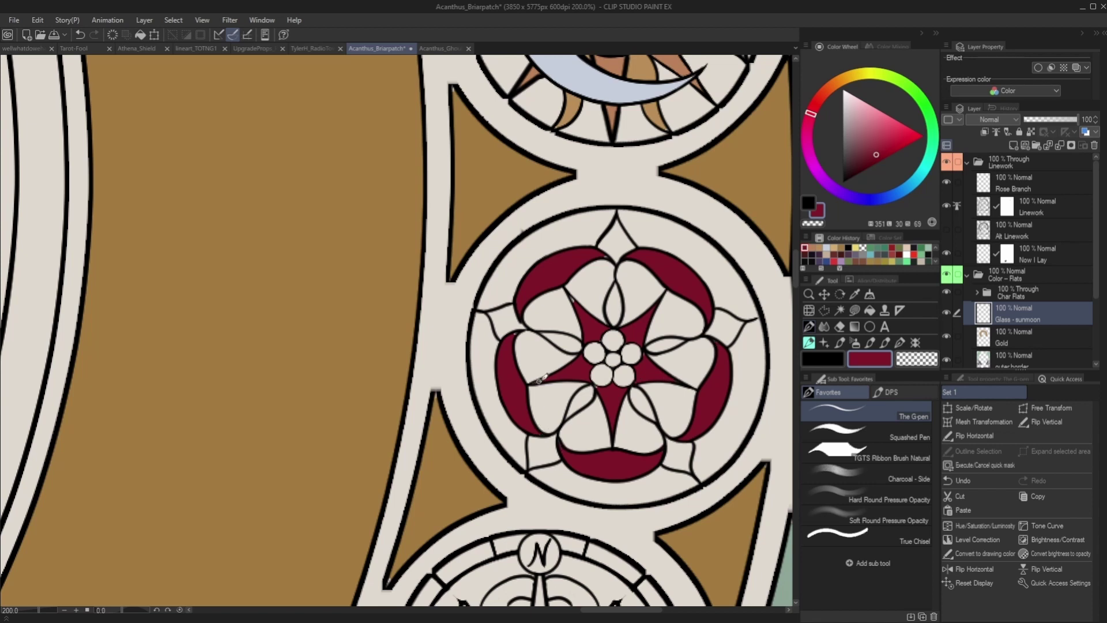
scroll(514, 333, down, 5)
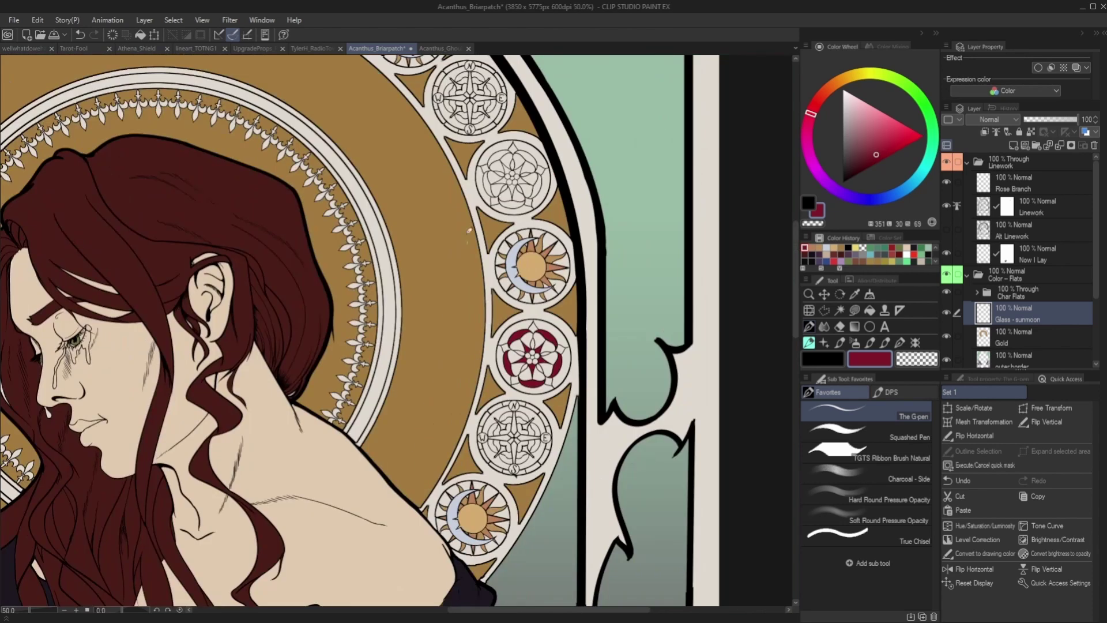
Step: Fill the outer petals of the upper-right rose medallion with crimson
key(g)
click(580, 203)
click(592, 251)
click(555, 278)
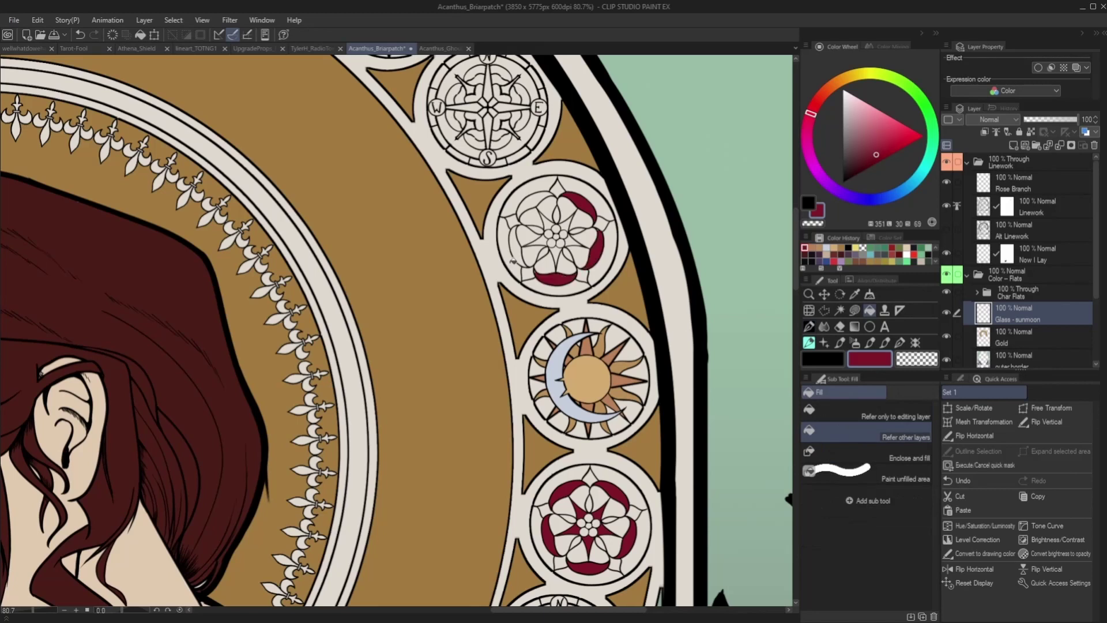
click(515, 246)
click(531, 203)
Step: Fill the inner star of the upper-right rose medallion with crimson and touch up its narrow tips
click(548, 222)
click(567, 226)
click(572, 238)
click(555, 256)
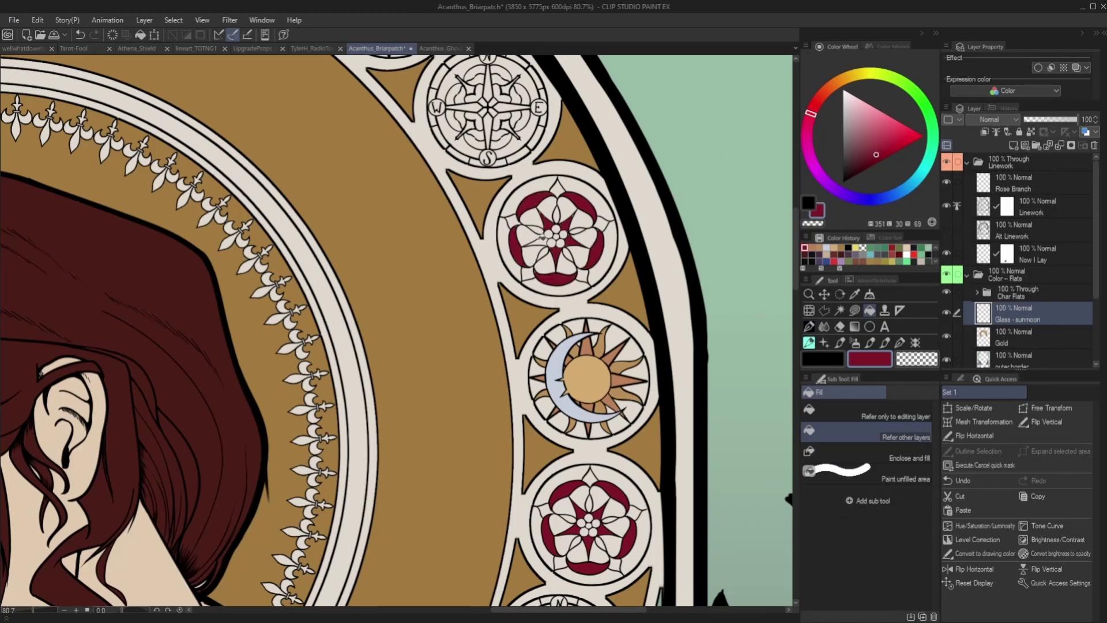
click(807, 326)
scroll(555, 219, up, 6)
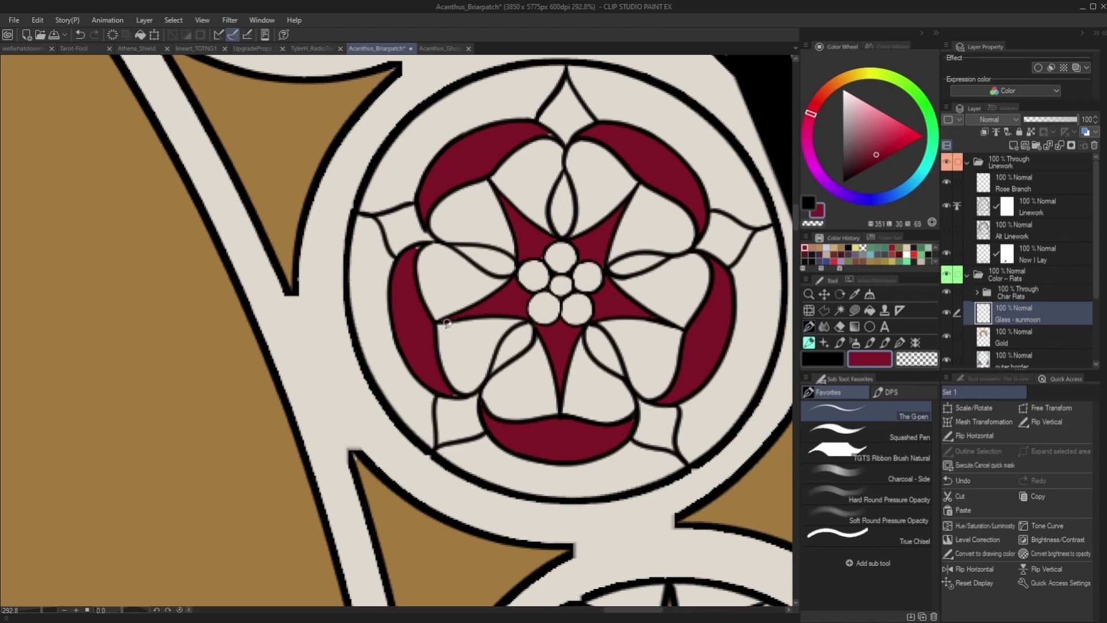
scroll(553, 134, down, 8)
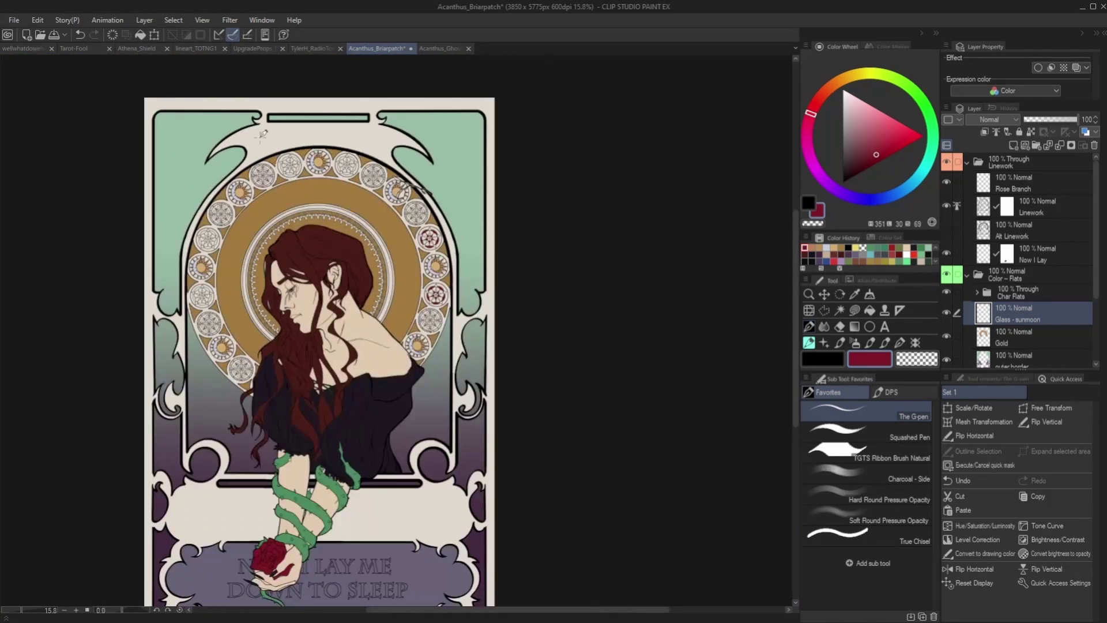
Step: Fill the outer petals of the rose medallion just right of the topmost sun-and-moon medallion with crimson
scroll(456, 170, up, 2)
click(869, 310)
scroll(407, 174, up, 2)
click(519, 177)
click(482, 173)
click(531, 221)
click(504, 238)
click(466, 214)
Step: Fill the inner star of the rose medallion just right of the topmost sun-and-moon with crimson and touch up its tips
scroll(498, 195, up, 3)
click(513, 195)
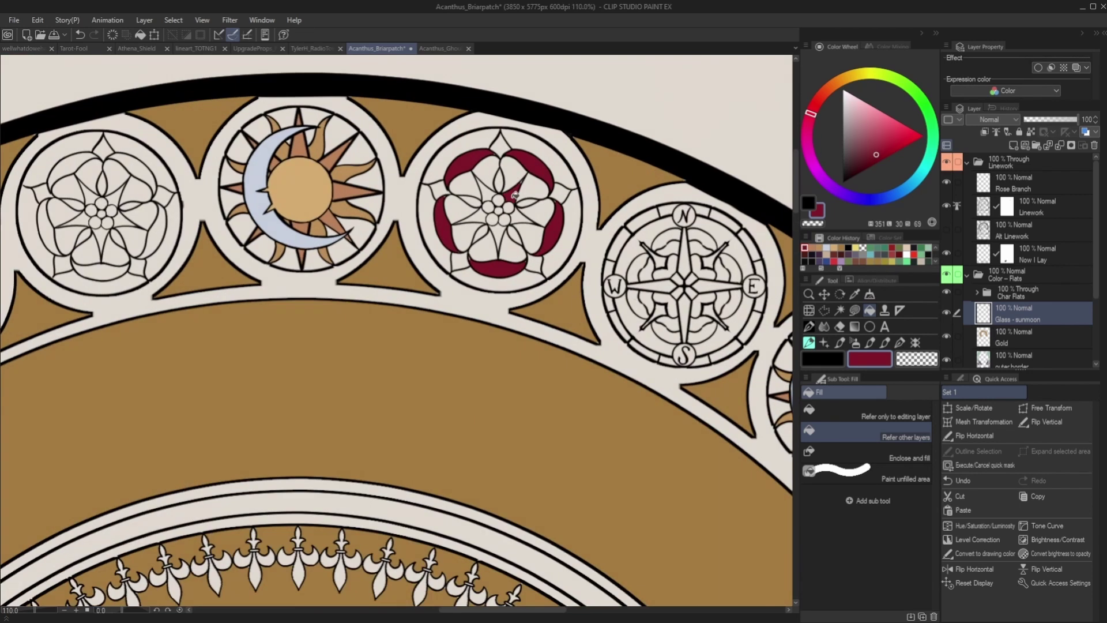
click(519, 215)
click(498, 231)
click(477, 215)
click(488, 190)
key(p)
scroll(484, 196, up, 2)
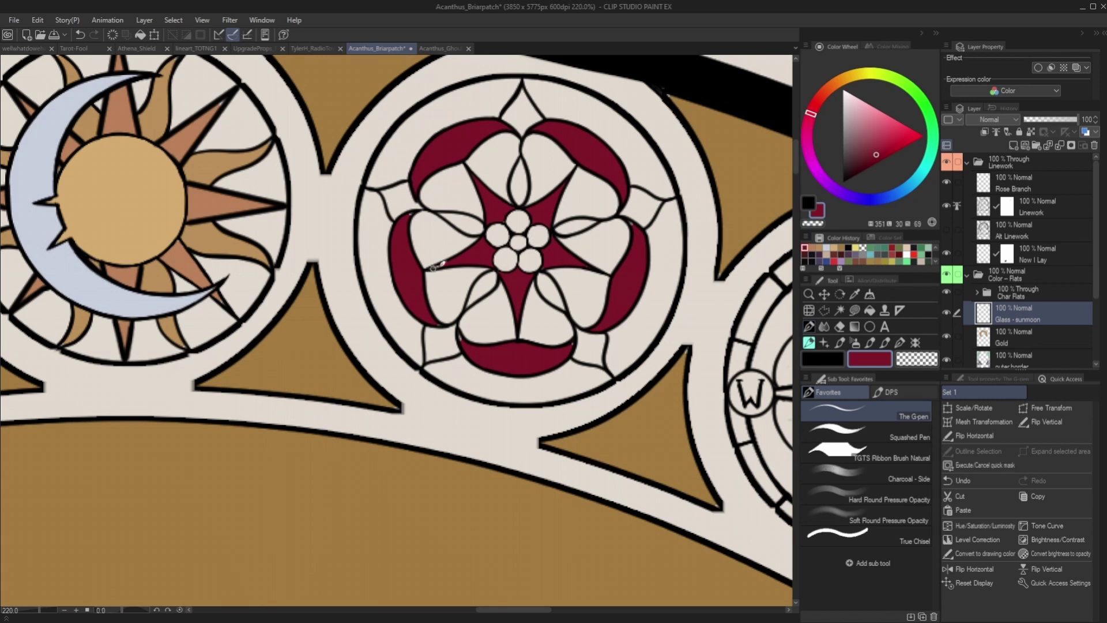
scroll(630, 218, down, 5)
Step: Fill the outer petals of the rose medallion just left of the topmost sun-and-moon medallion with crimson
scroll(468, 287, up, 1)
key(g)
scroll(468, 287, up, 3)
click(499, 288)
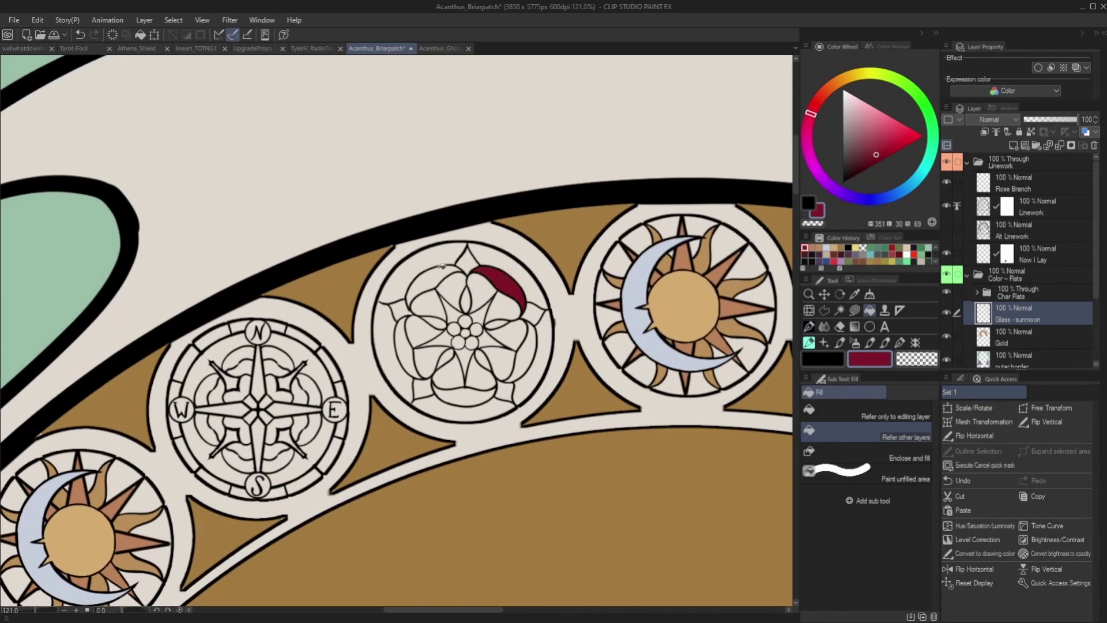
click(438, 277)
click(407, 344)
click(461, 397)
click(526, 352)
Step: Fill the inner star of the rose medallion just left of the topmost sun-and-moon with crimson and touch up its tips
click(490, 339)
click(456, 312)
click(437, 339)
click(463, 360)
key(p)
scroll(443, 322, up, 3)
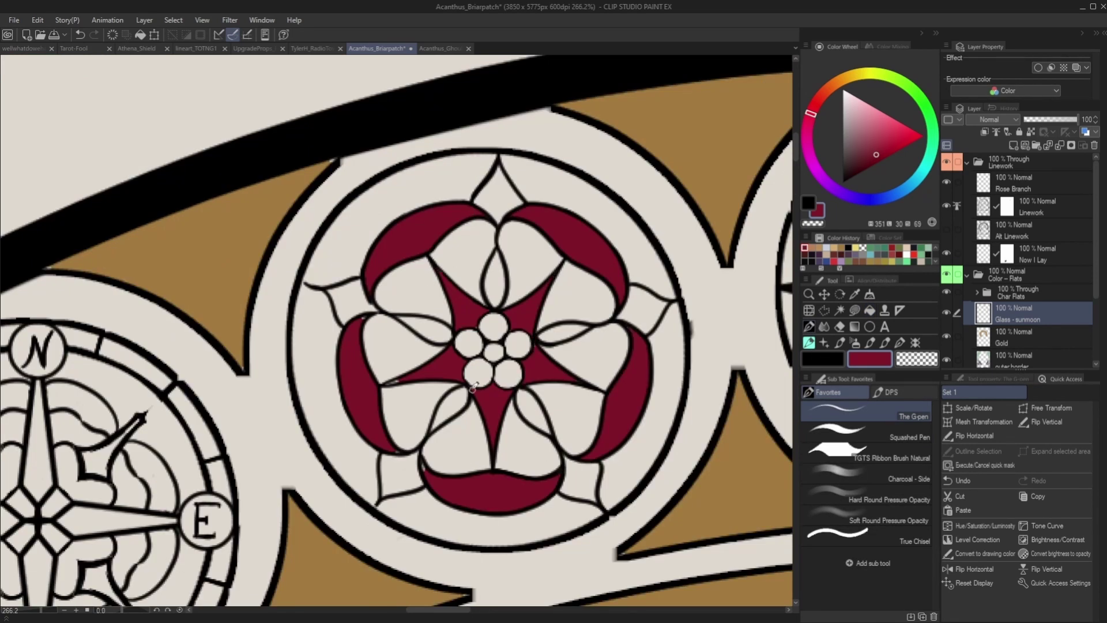
scroll(367, 314, down, 8)
Step: Fill the outer petals of the upper-left rose medallion with crimson and touch up their narrow corners
scroll(334, 383, up, 3)
scroll(442, 261, up, 2)
key(g)
scroll(525, 249, up, 2)
click(522, 256)
click(571, 259)
click(586, 302)
click(545, 337)
click(504, 303)
click(809, 326)
scroll(501, 313, up, 2)
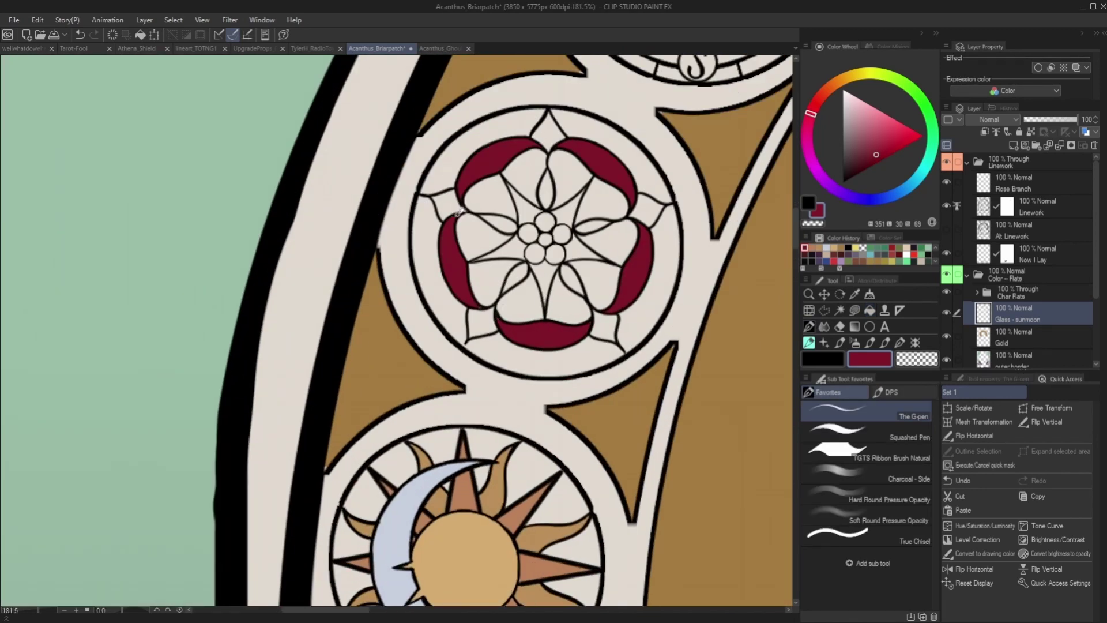
scroll(455, 214, down, 4)
Step: Fill the outer petals of the lower-left rose medallion with crimson
scroll(441, 295, up, 2)
key(g)
scroll(473, 306, up, 2)
click(553, 326)
click(488, 325)
click(554, 381)
click(519, 429)
click(463, 385)
key(p)
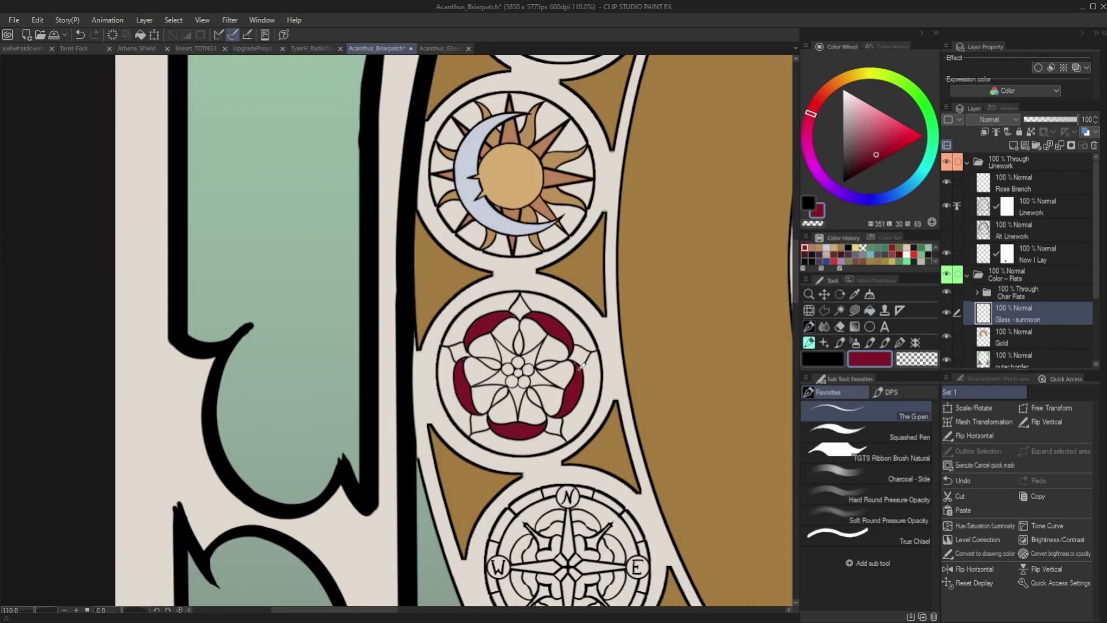
Step: Fill the inner star of the lower-left rose medallion with crimson and touch up its narrow tips
scroll(526, 309, up, 1)
key(g)
click(554, 343)
click(560, 367)
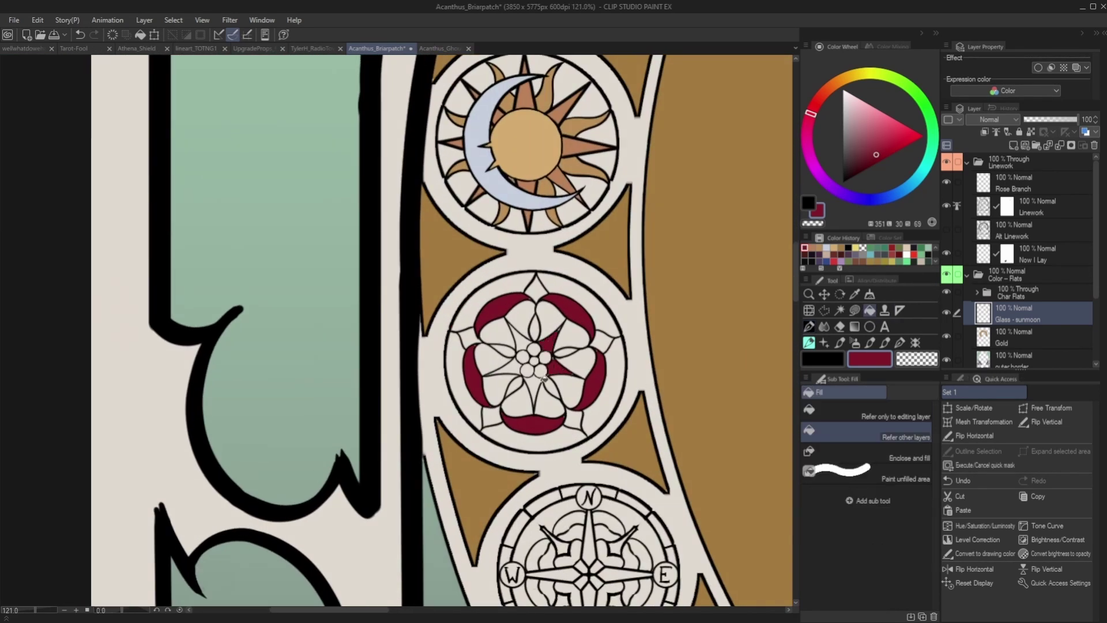
click(536, 382)
click(513, 362)
click(523, 338)
key(p)
scroll(510, 318, up, 2)
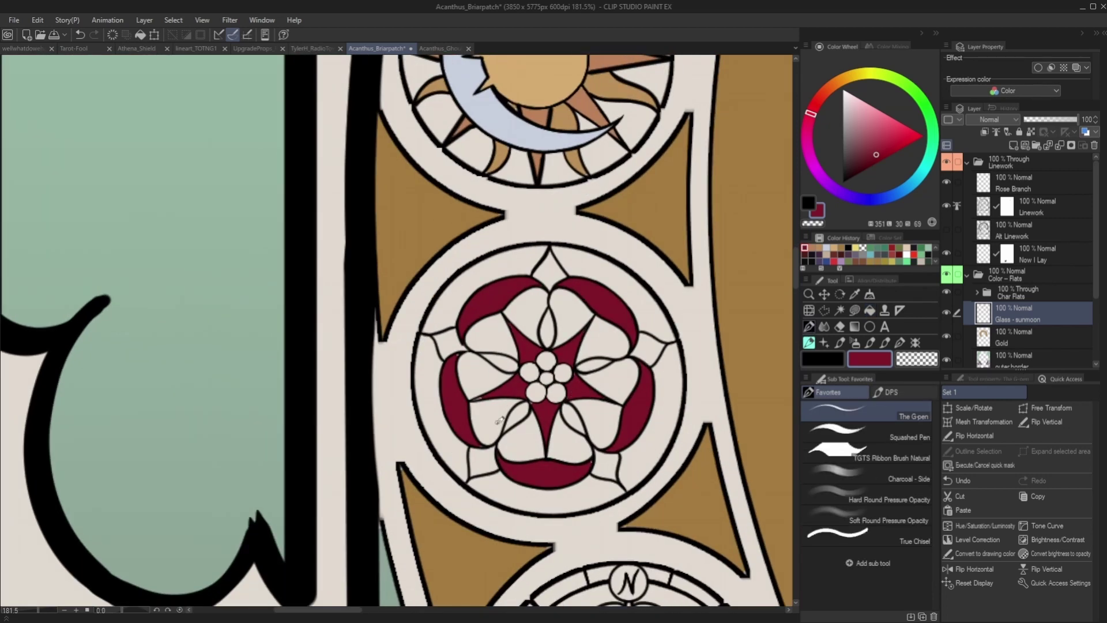
scroll(459, 354, down, 10)
Step: Choose a pale pink and fill the inner petals of the lower-left rose medallion with it
scroll(514, 356, up, 3)
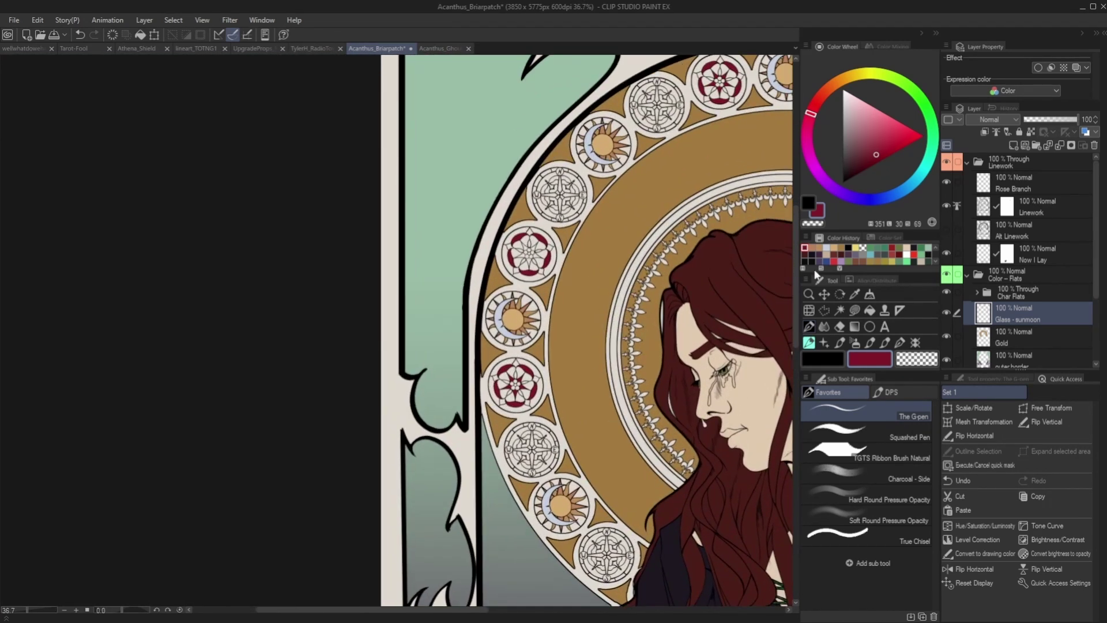
click(849, 106)
key(g)
scroll(517, 376, up, 3)
click(524, 367)
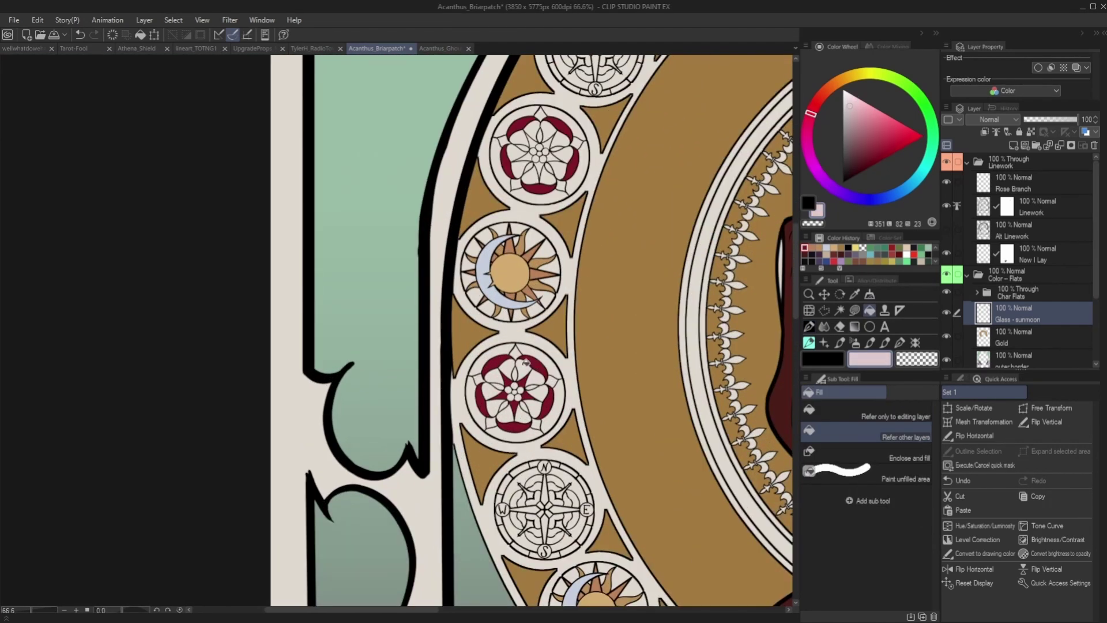
click(533, 374)
click(510, 413)
click(493, 403)
click(492, 389)
click(494, 377)
click(505, 368)
Step: Fill the inner petals of the upper-left rose medallion with pale pink
scroll(508, 362, down, 3)
scroll(514, 342, up, 3)
click(539, 228)
click(534, 244)
click(507, 252)
click(494, 242)
click(490, 228)
click(495, 213)
click(507, 205)
Step: Switch back to crimson, fill the inner star of the upper-left rose medallion and touch up its tips
click(811, 247)
click(528, 226)
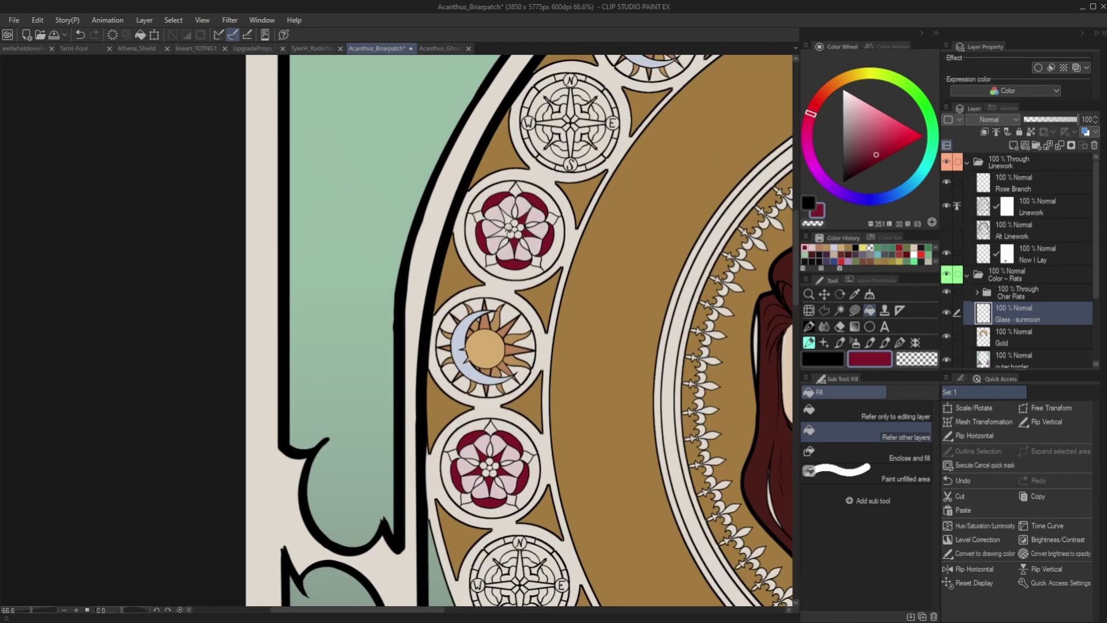
click(500, 233)
click(513, 211)
click(508, 218)
key(p)
scroll(509, 225, up, 4)
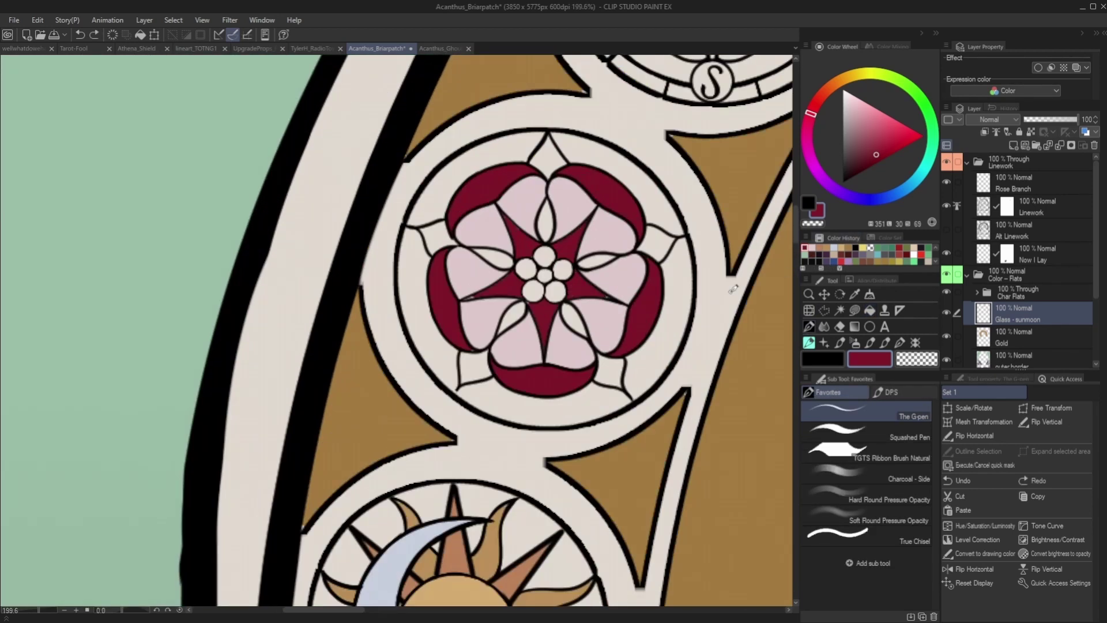
scroll(495, 307, down, 6)
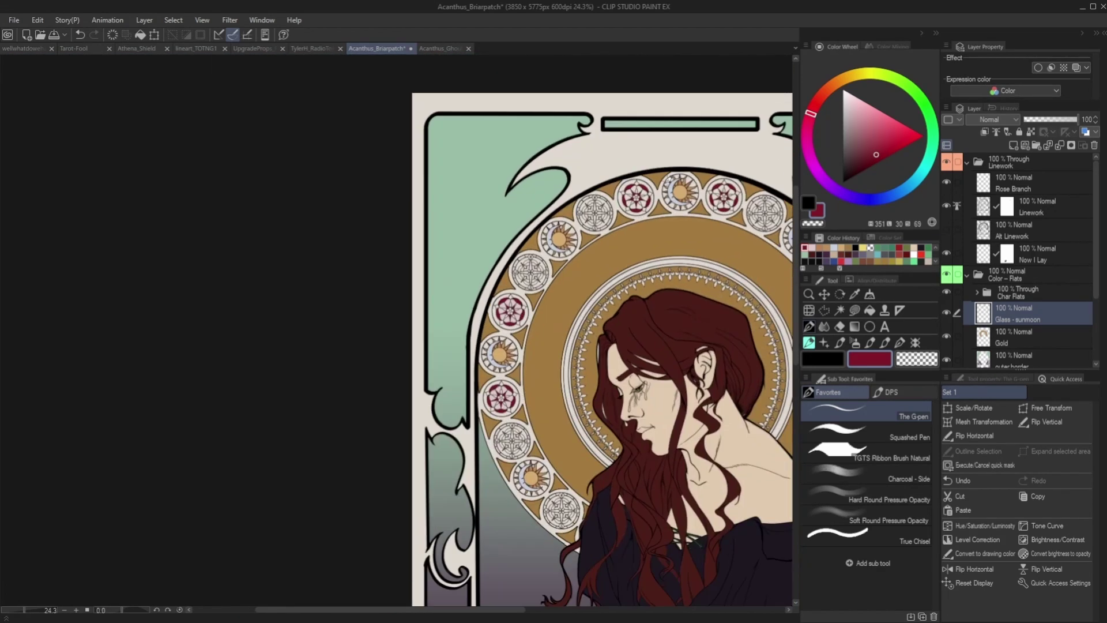
Step: Switch back to pale pink and fill the inner petals of the rose medallion just left of the topmost sun-and-moon
scroll(686, 207, up, 1)
click(811, 248)
click(869, 310)
scroll(628, 174, up, 3)
click(634, 209)
click(609, 209)
click(590, 222)
click(586, 241)
click(592, 265)
click(608, 278)
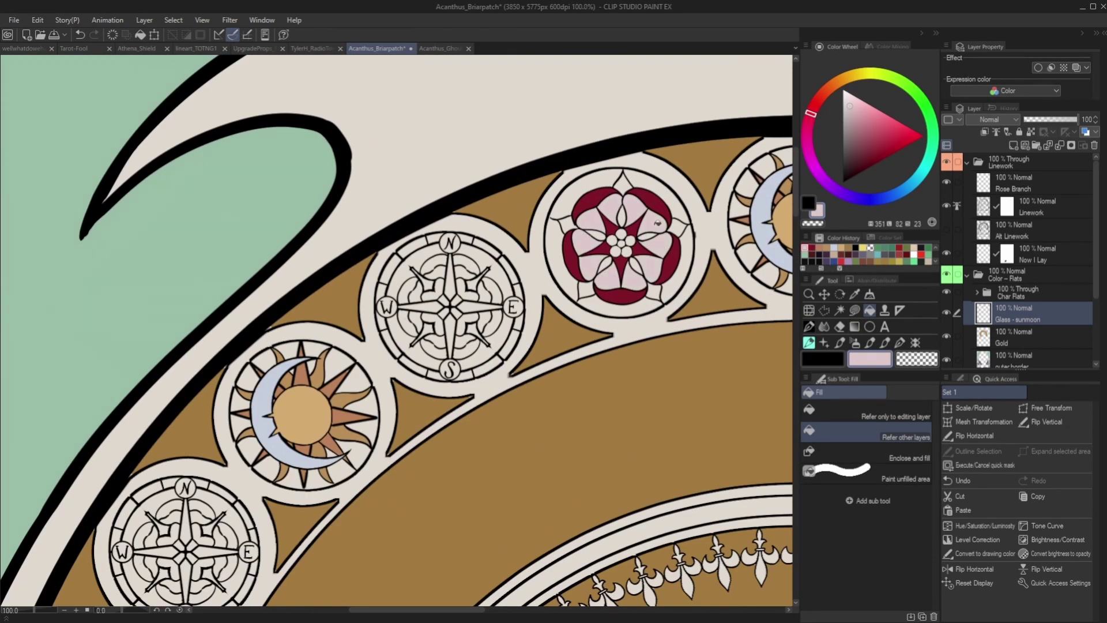
Step: Fill the inner petals of the remaining rose medallions on the halo's right half with pale pink
scroll(645, 231, down, 3)
scroll(561, 237, up, 1)
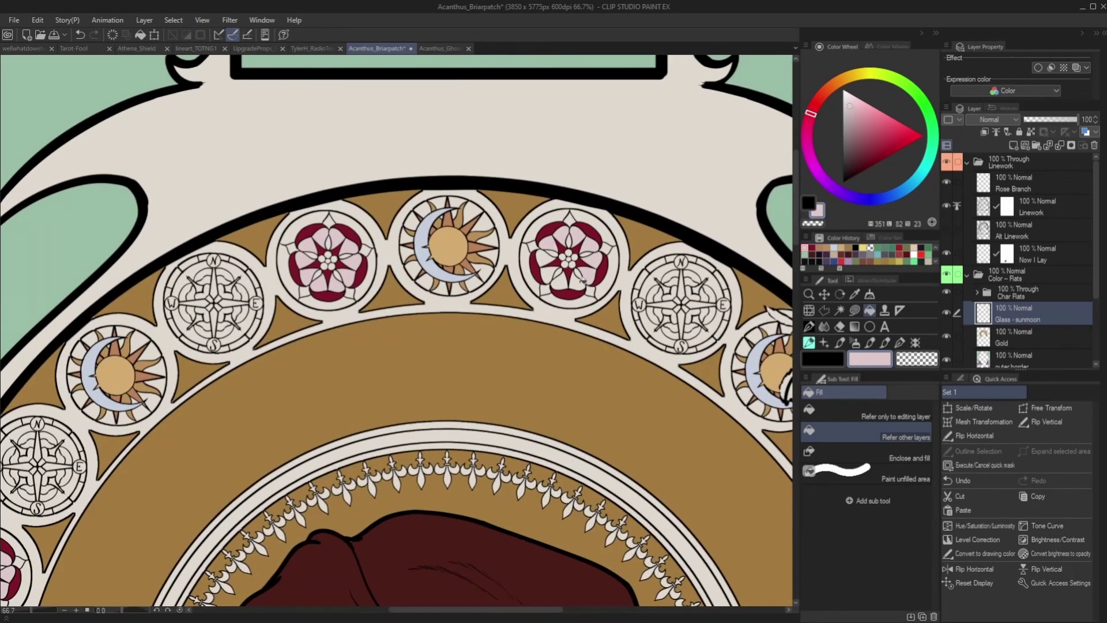
scroll(553, 274, down, 3)
scroll(702, 364, up, 2)
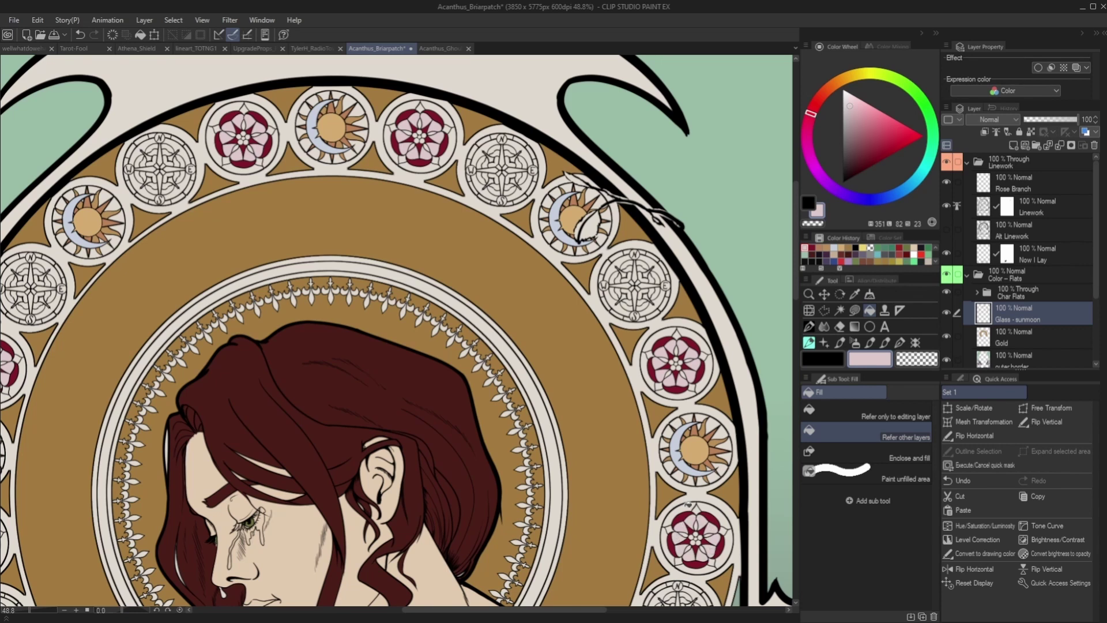
scroll(732, 510, down, 2)
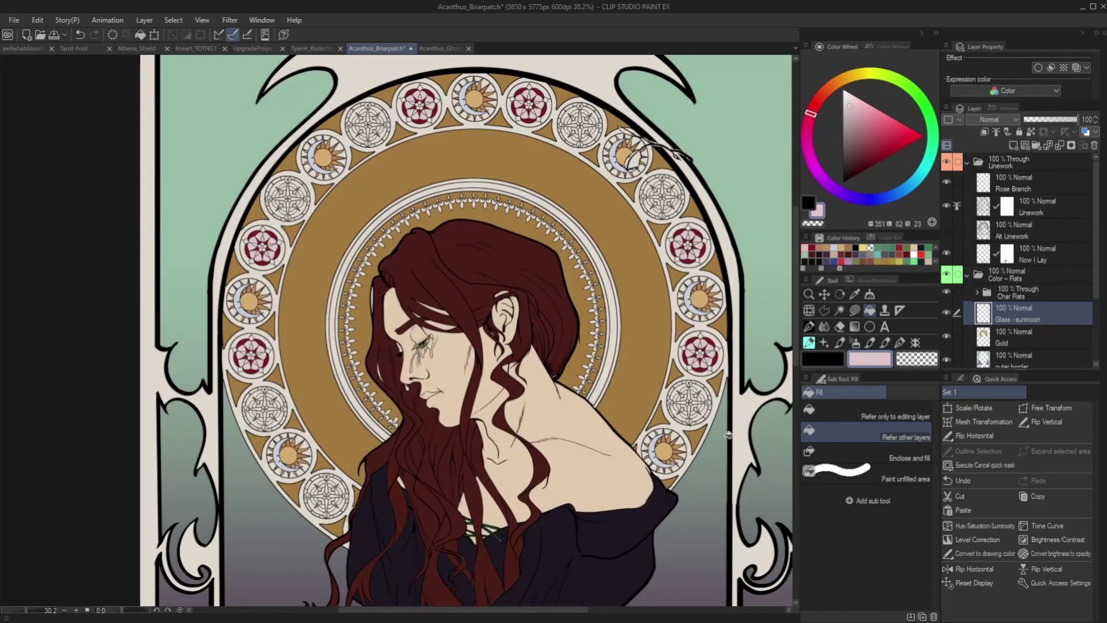
Step: Toggle the Alt Linework layer's visibility on and off to compare the linework
click(946, 226)
click(945, 226)
click(945, 225)
click(945, 228)
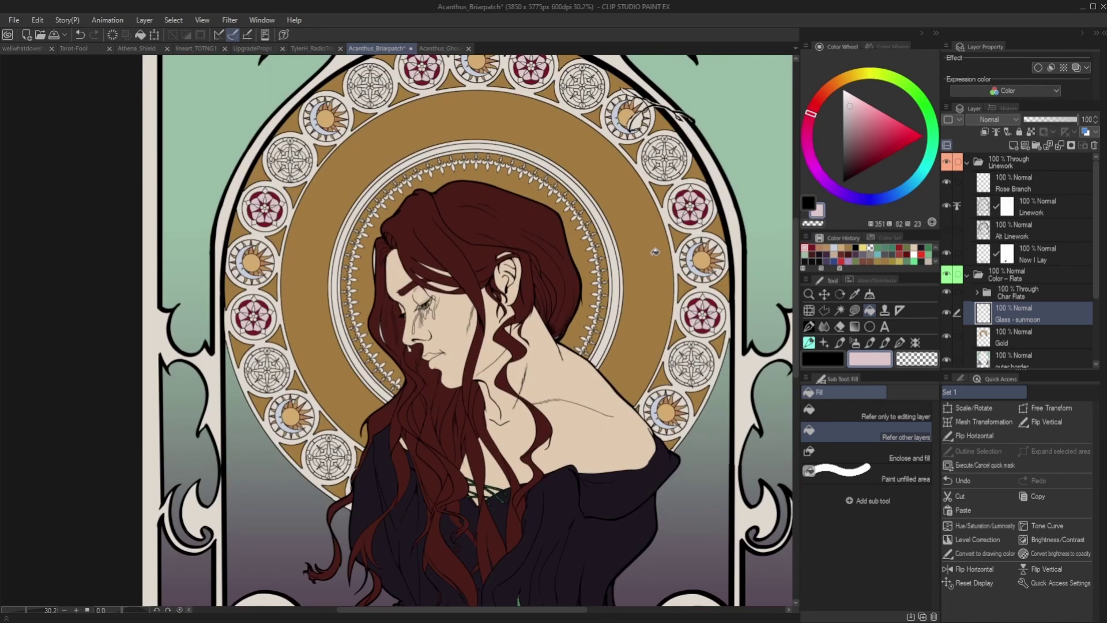
Step: Select the Gold layer and sample the halo's gold to touch up the area beside the hair
scroll(635, 316, down, 4)
scroll(614, 300, up, 3)
scroll(1006, 279, down, 2)
click(1006, 278)
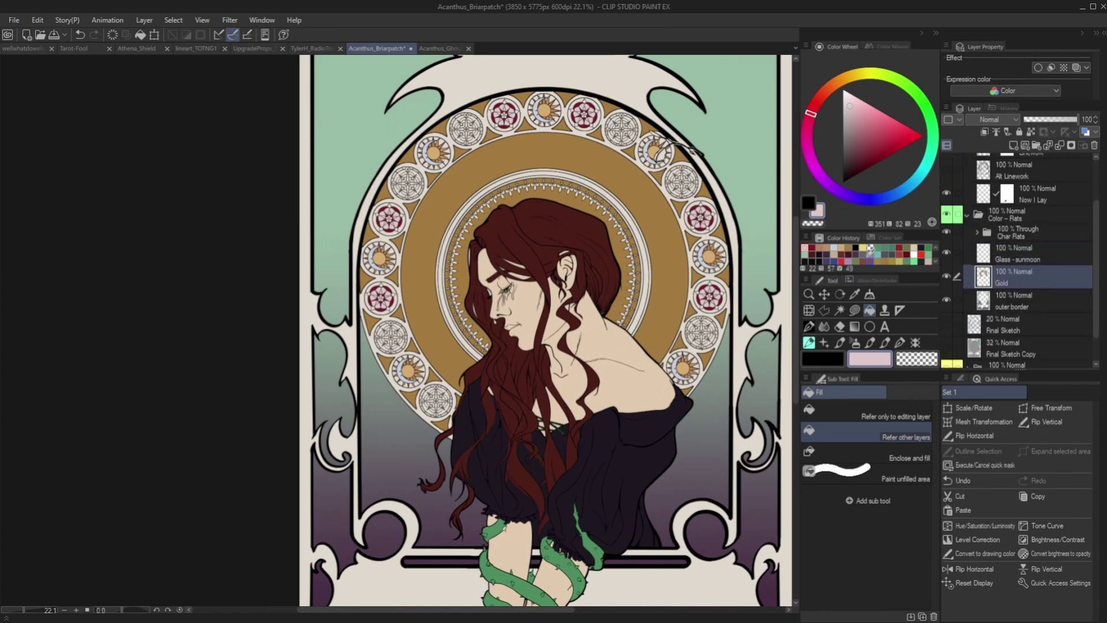
click(854, 295)
click(671, 284)
scroll(466, 233, up, 4)
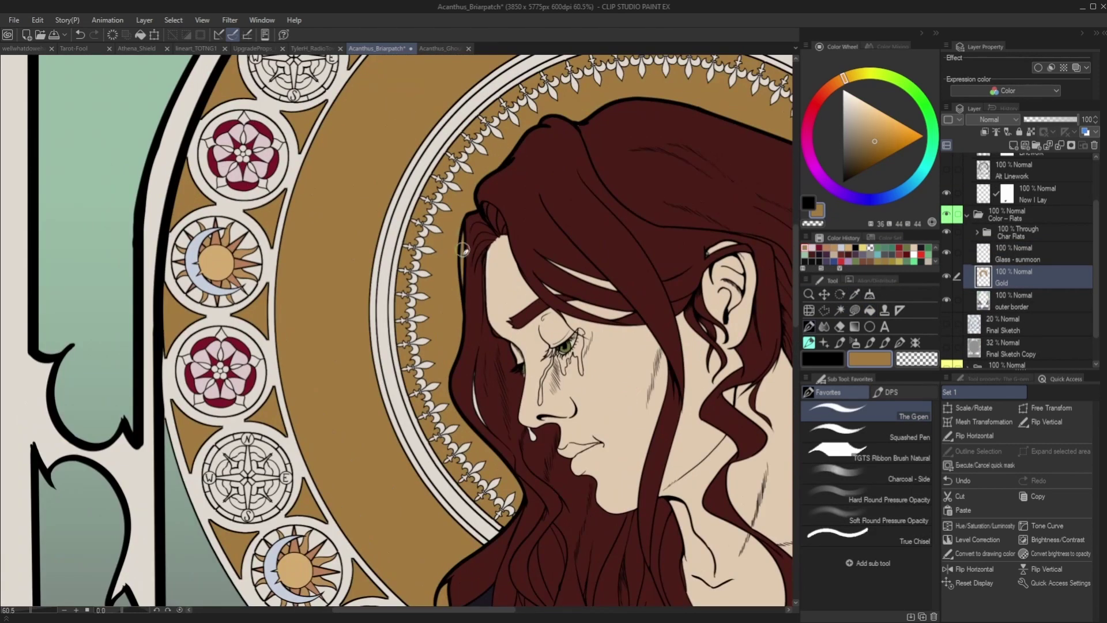
scroll(494, 346, down, 4)
scroll(992, 277, down, 1)
scroll(991, 276, up, 1)
Step: Select the Character flat – hair layer, sample the dark red hair colour and undo the last touch-up
click(976, 245)
scroll(987, 301, down, 2)
click(980, 261)
click(854, 295)
click(596, 266)
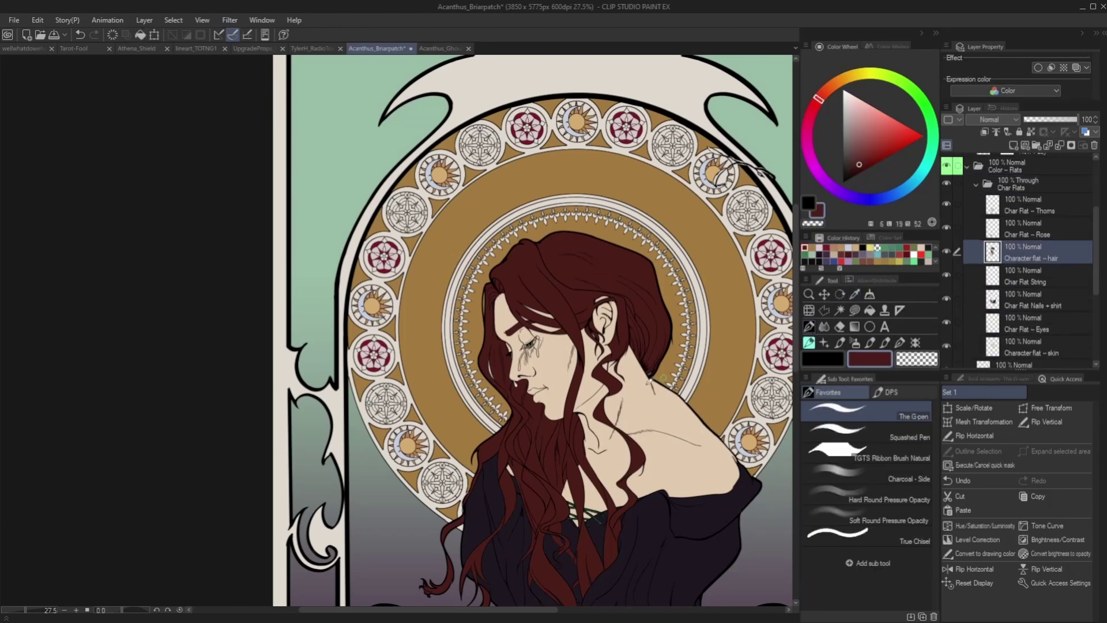
scroll(493, 386, up, 4)
scroll(503, 283, down, 5)
scroll(491, 287, up, 3)
key(ctrl+z)
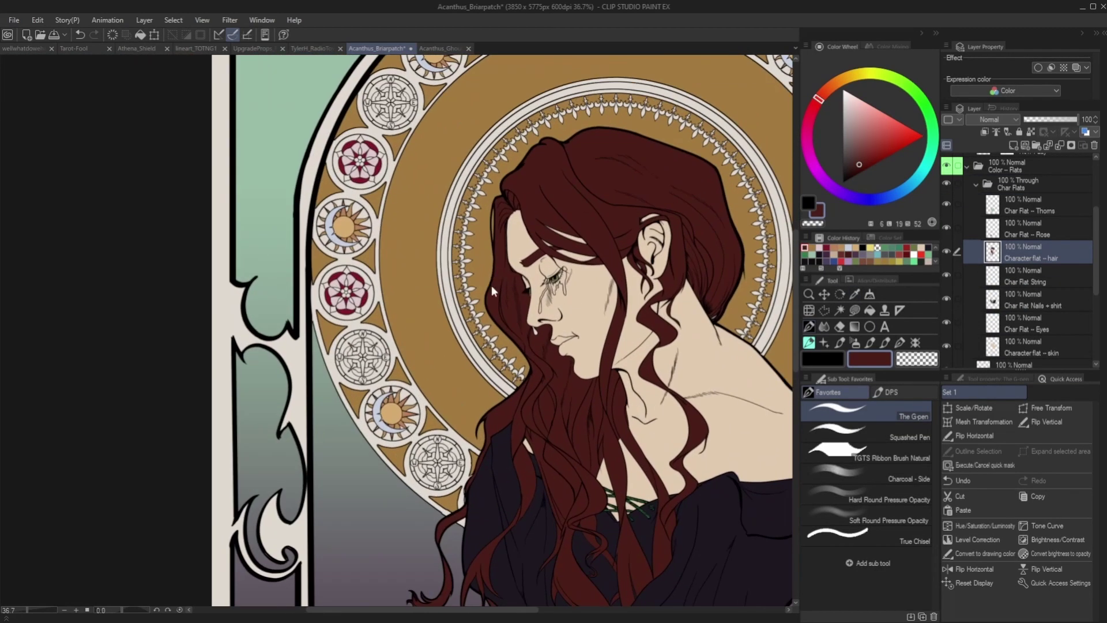
Step: Return to the Gold layer, switch back to gold and touch up the halo along the hair's edge beside the face
click(976, 185)
scroll(980, 230, up, 2)
click(1013, 288)
click(811, 247)
drag(501, 302, 505, 322)
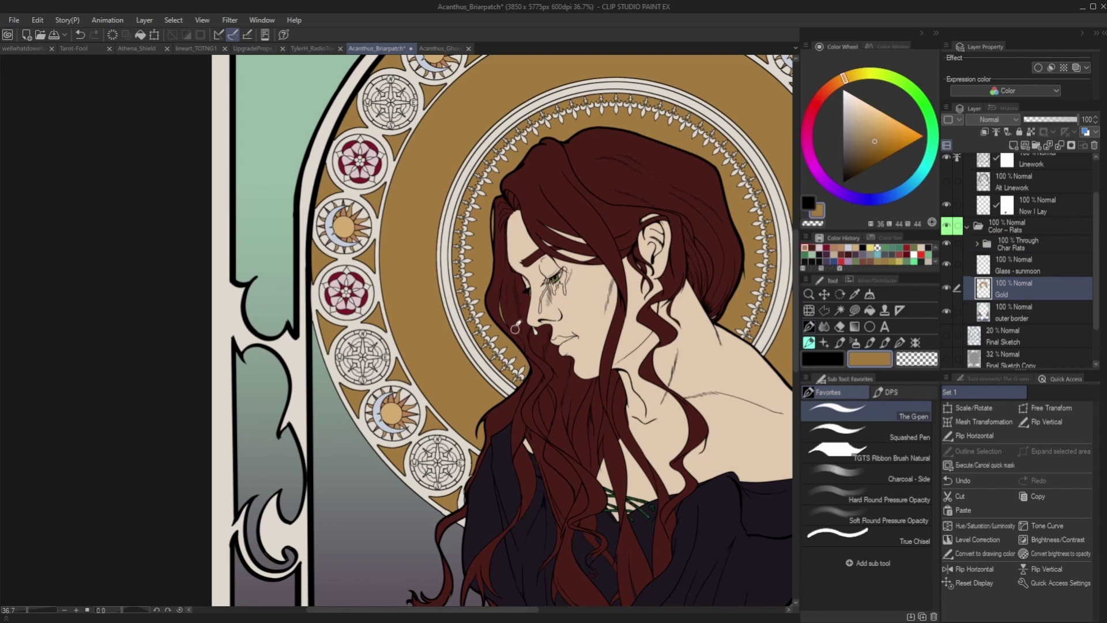
scroll(530, 307, down, 3)
scroll(536, 234, up, 4)
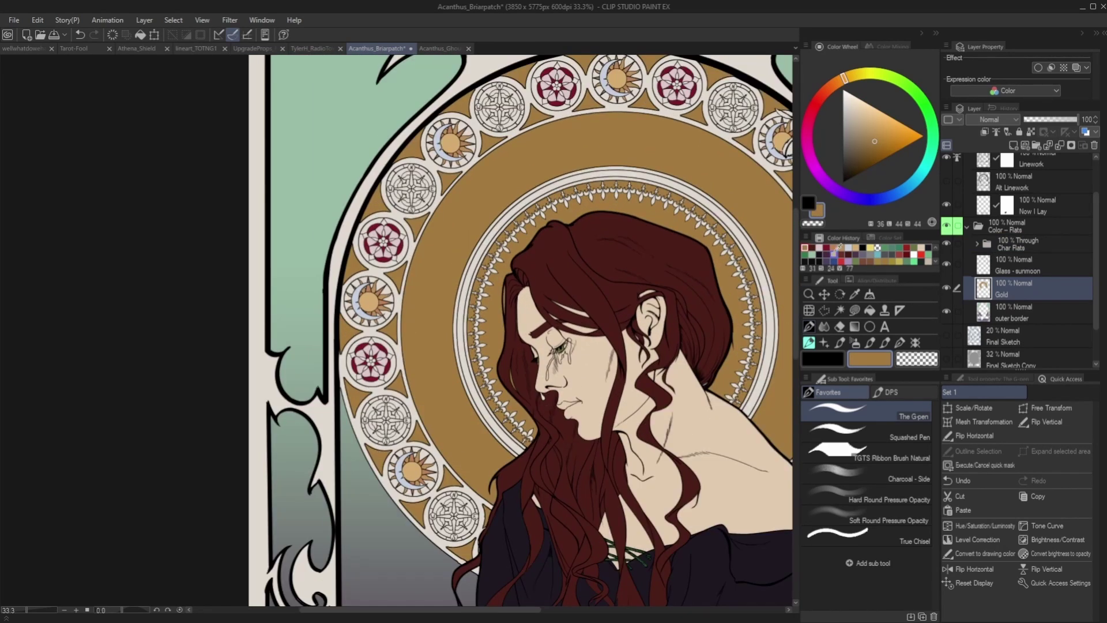
Step: Sample the vine's green and make the Glass - sunmoon layer active
scroll(531, 340, down, 4)
click(854, 294)
click(585, 538)
click(1023, 269)
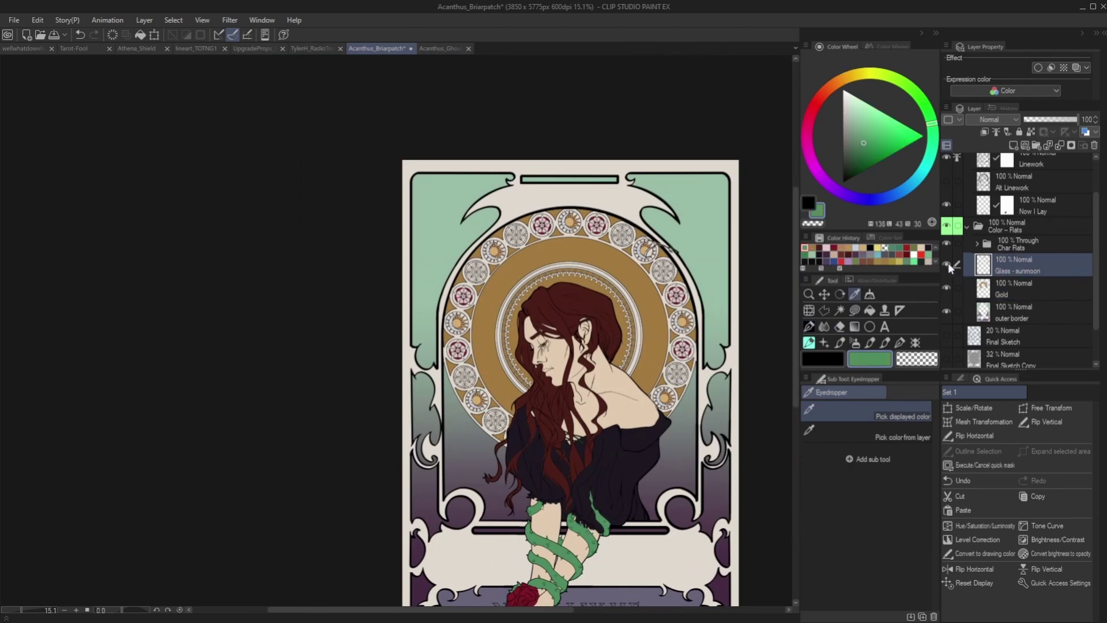
Step: Rename the Glass - sunmoon layer as Glass - small circles
double_click(1043, 267)
text(mall circle)
key(Return)
double_click(1039, 271)
click(1059, 268)
text(s)
key(Return)
Step: Fill the leaves of the upper-left rose medallion with the vine's green
scroll(489, 353, up, 5)
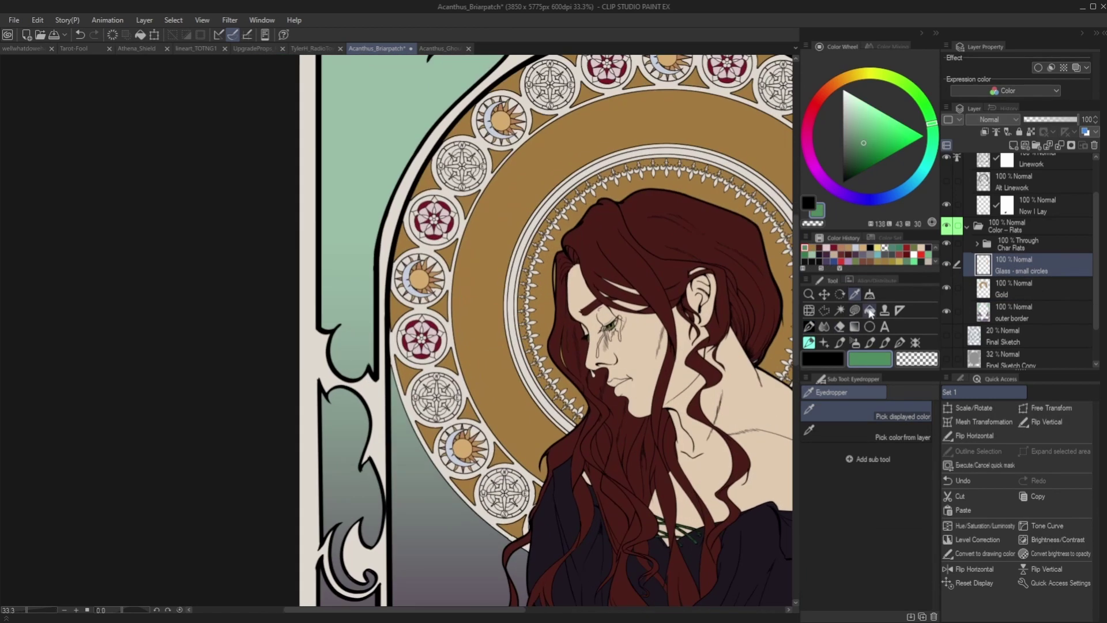
click(869, 310)
scroll(423, 196, up, 1)
scroll(422, 193, up, 1)
scroll(444, 228, up, 1)
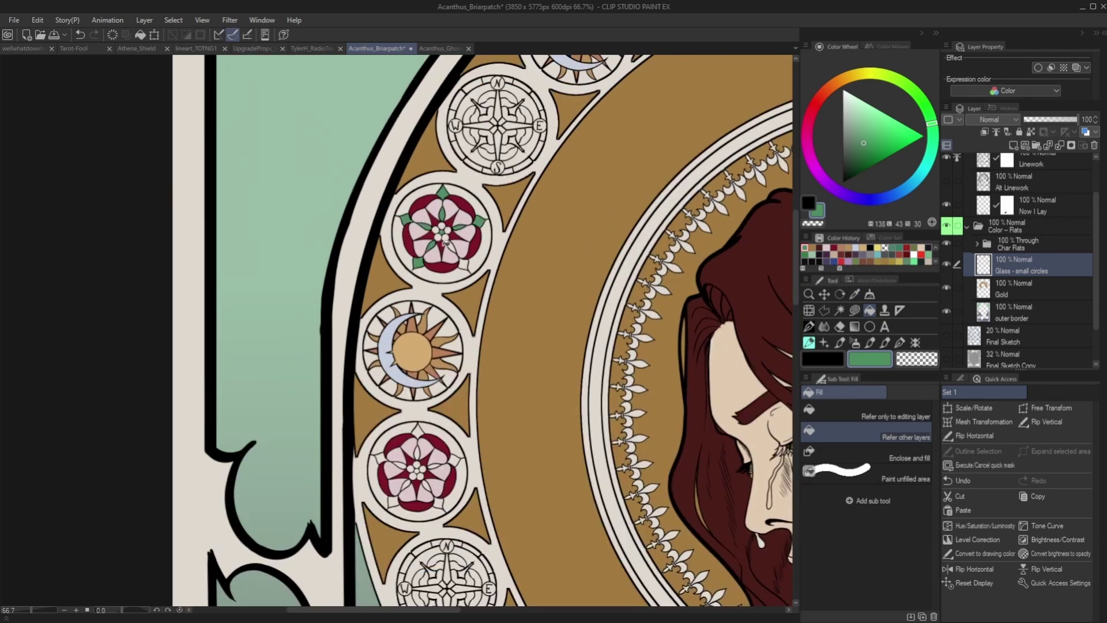
Step: Fill the leaves of the rose medallion below the halo's leftmost sun-and-moon with green
scroll(481, 311, down, 6)
scroll(445, 371, up, 4)
scroll(504, 356, up, 3)
click(499, 265)
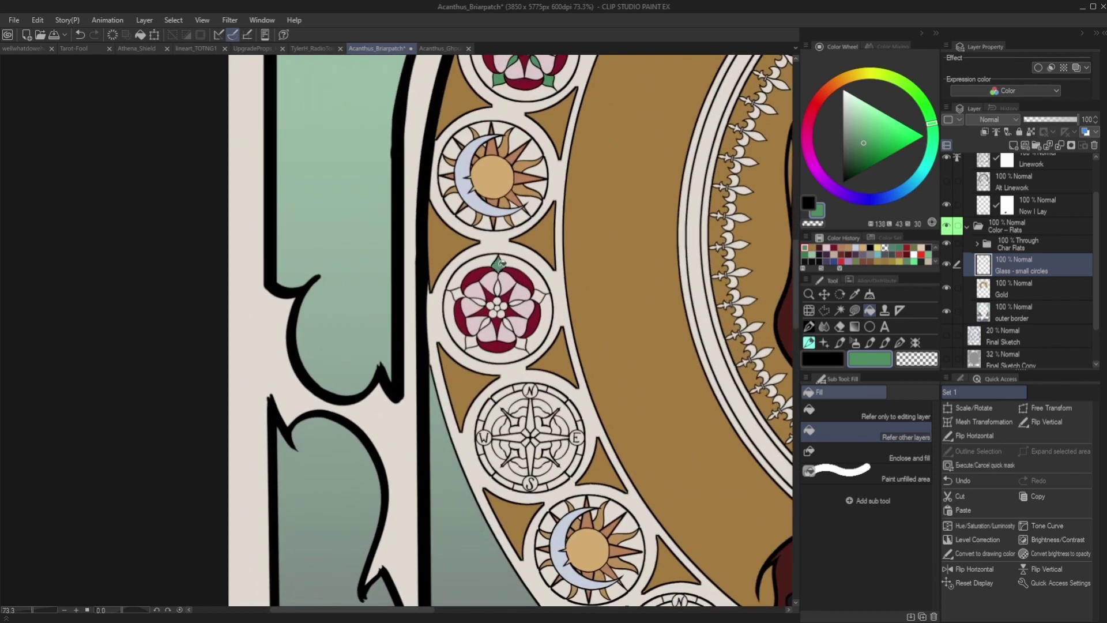
click(538, 296)
click(521, 343)
click(471, 342)
click(458, 293)
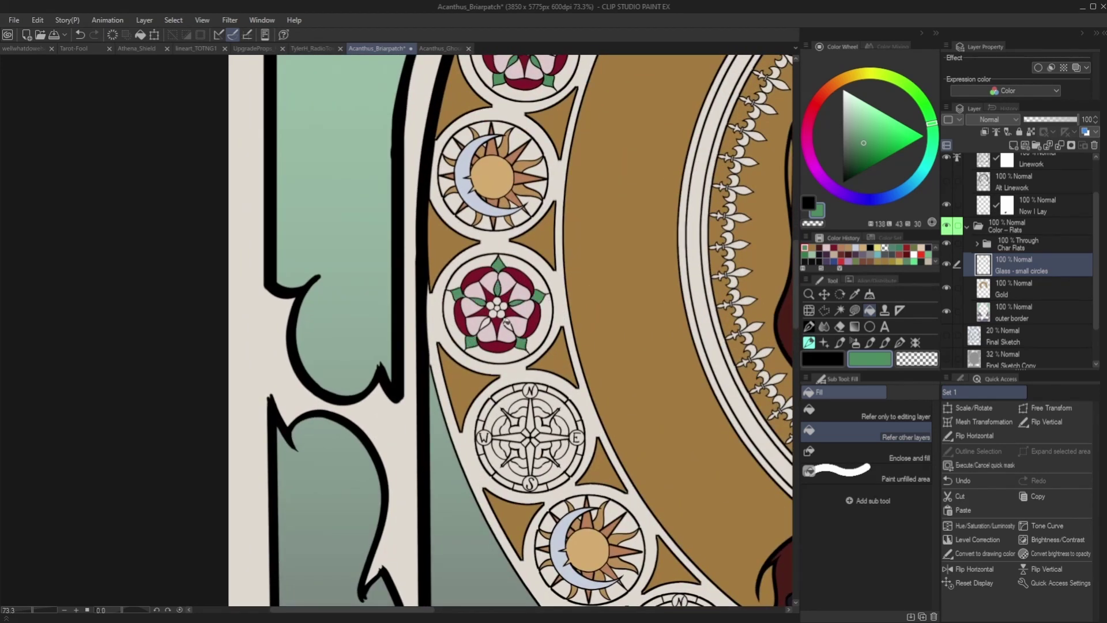
scroll(506, 323, down, 2)
scroll(507, 324, up, 2)
scroll(526, 295, down, 5)
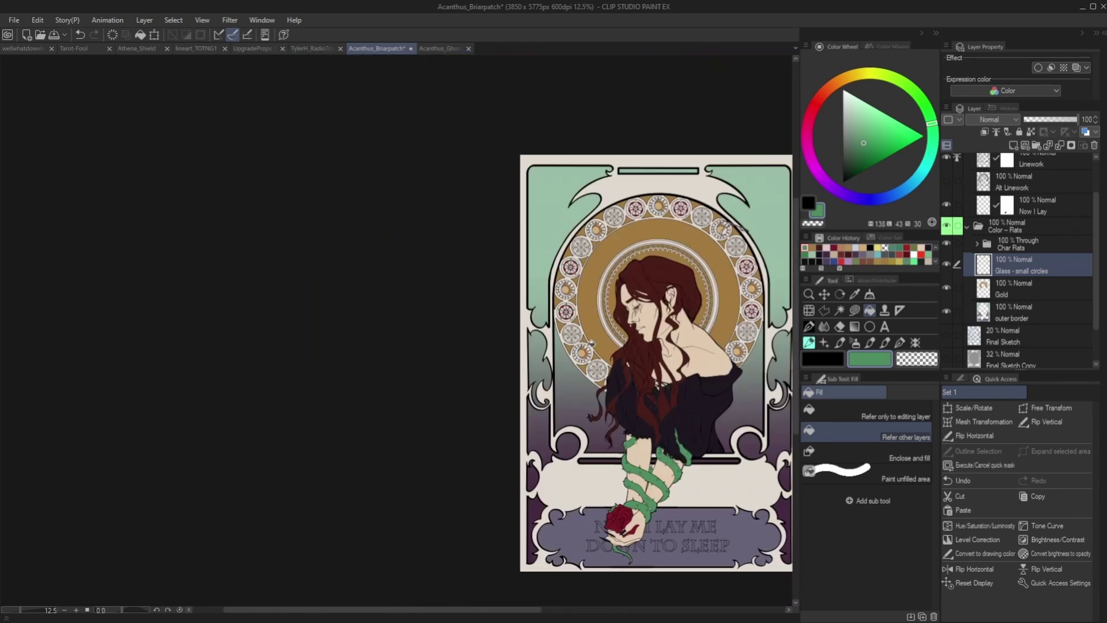
Step: Fill the outer and inner leaves of the rose medallion just left of the topmost sun-and-moon with green
scroll(685, 198, up, 5)
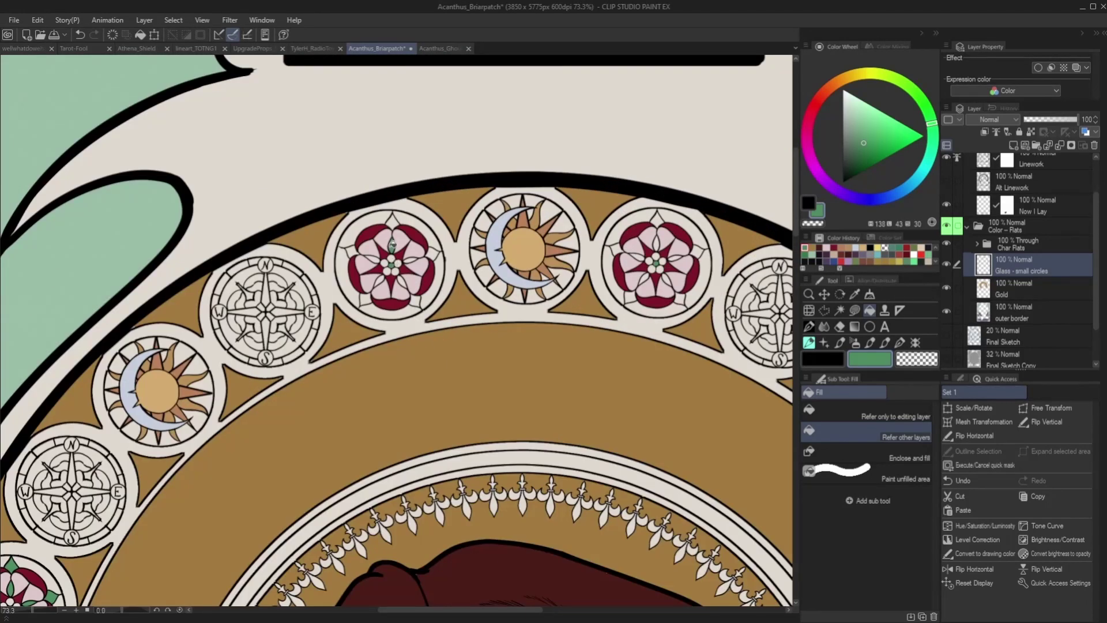
click(392, 224)
click(410, 259)
click(433, 253)
click(373, 258)
click(352, 250)
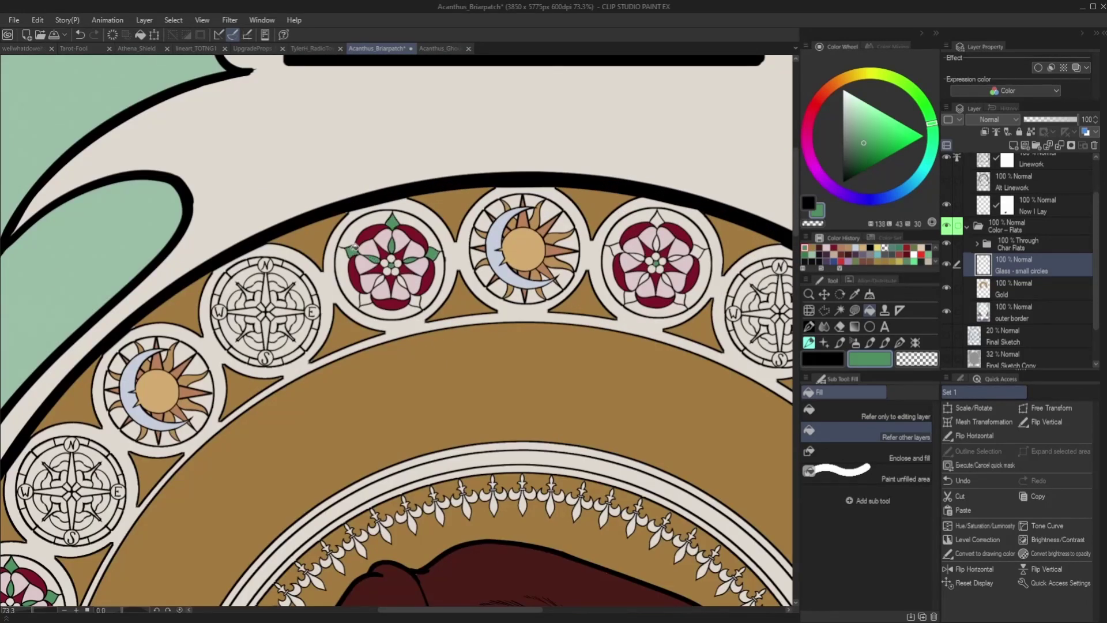
Step: Fill the leaves of the rose medallion just right of the topmost sun-and-moon with green
click(657, 220)
click(637, 256)
click(616, 249)
click(645, 277)
click(633, 295)
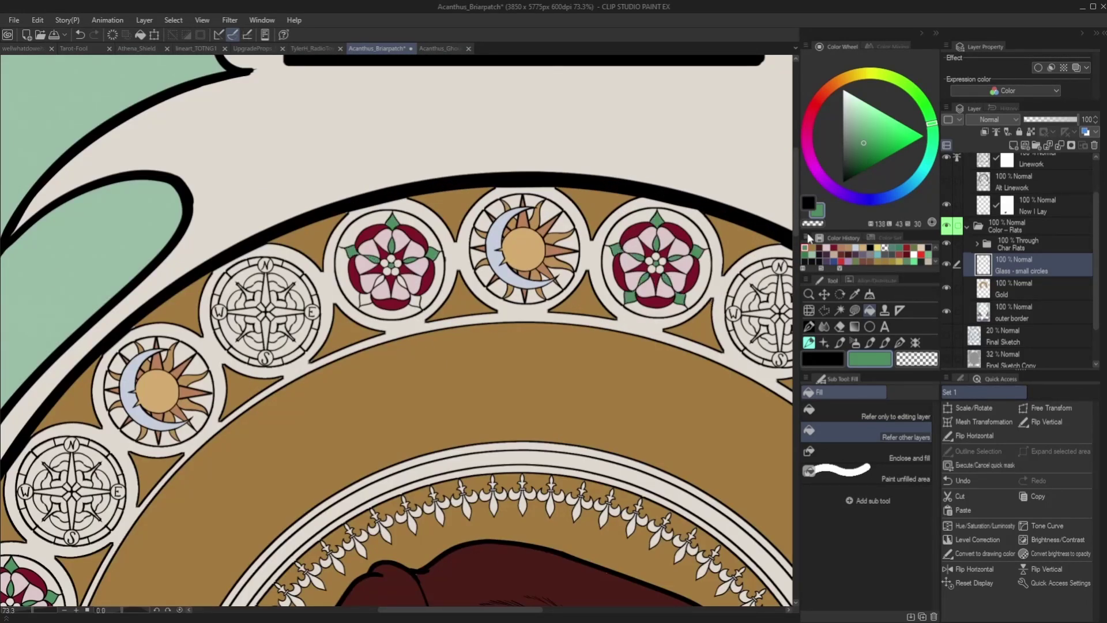
Step: Touch up the small green leaf areas of the rose medallions beside the topmost sun-and-moon
click(809, 326)
scroll(652, 303, up, 4)
scroll(634, 222, down, 5)
click(870, 311)
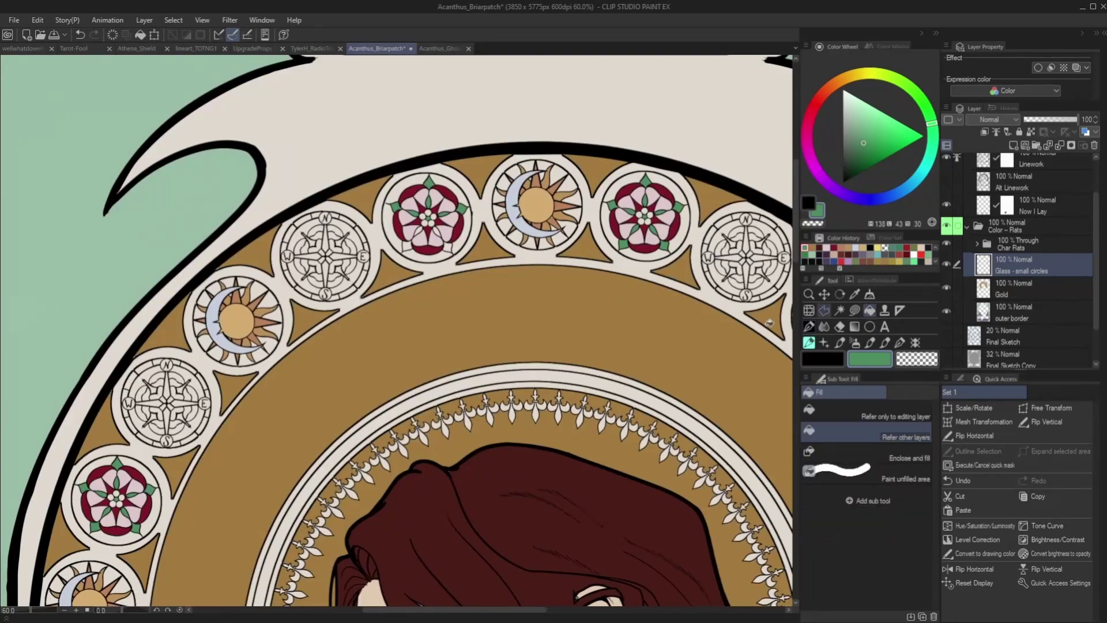
scroll(425, 248, up, 2)
click(440, 228)
click(411, 226)
click(450, 246)
click(407, 252)
scroll(398, 257, up, 1)
key(p)
scroll(381, 261, up, 5)
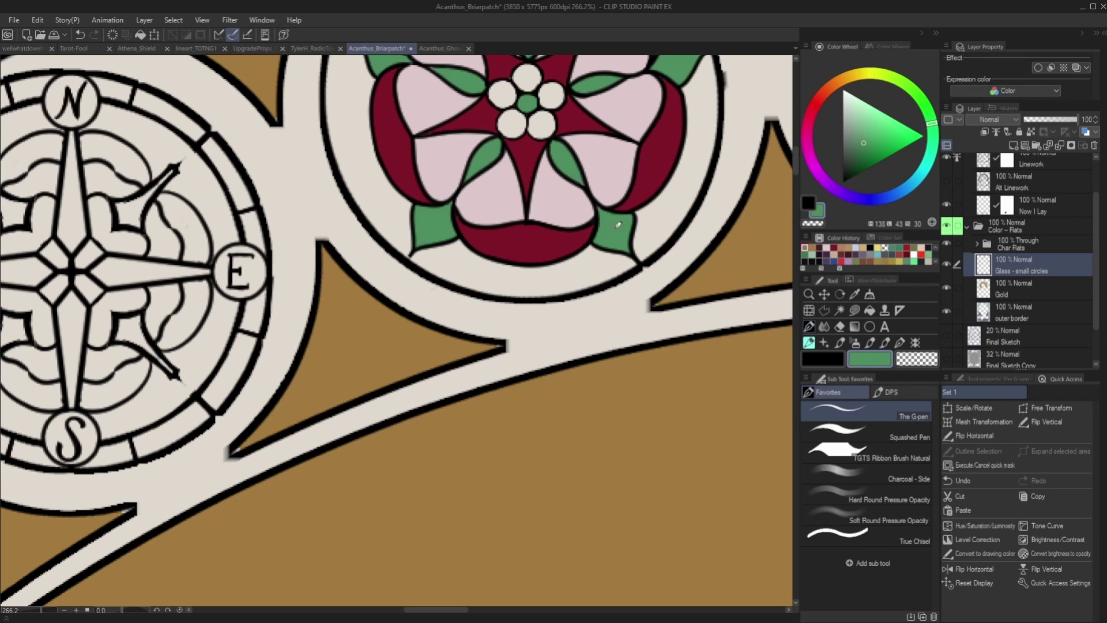
scroll(616, 226, down, 6)
scroll(652, 255, up, 2)
Step: Fill the leaves of the upper-right rose medallion with green
key(g)
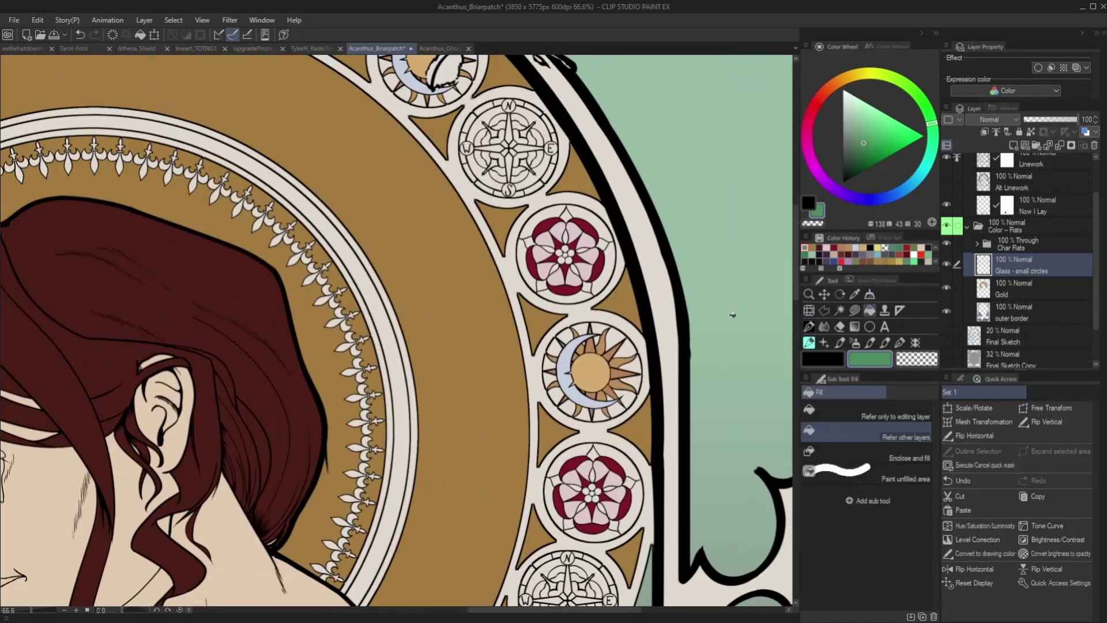
click(587, 287)
click(542, 285)
click(528, 242)
click(602, 244)
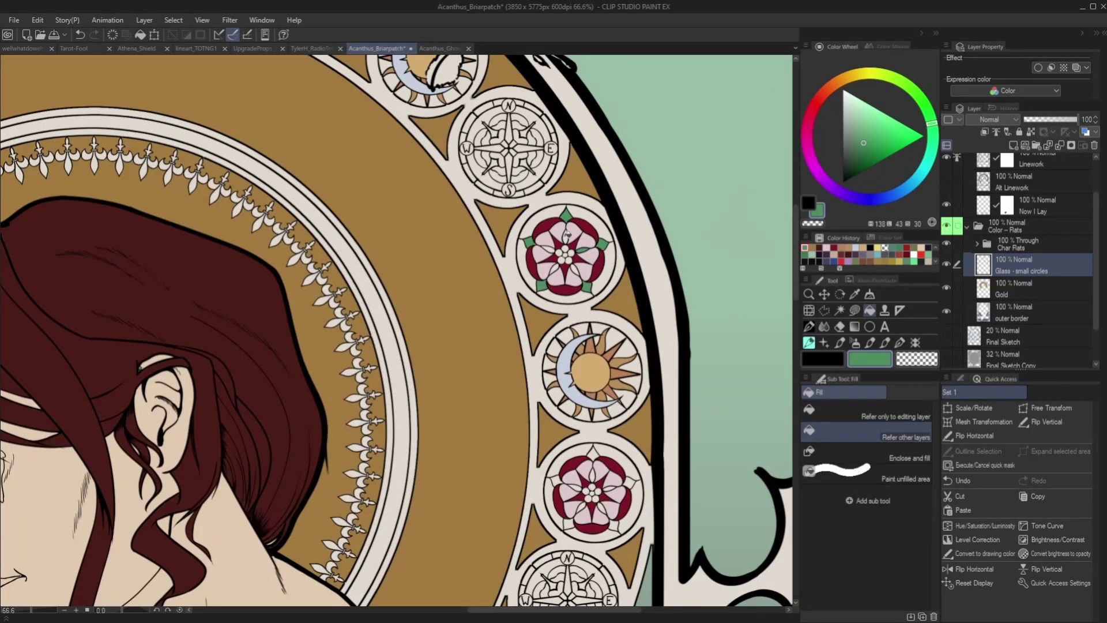
Step: Fill the leaves of the rose medallion below the halo's rightmost sun-and-moon with green
scroll(569, 253, down, 5)
scroll(581, 247, up, 6)
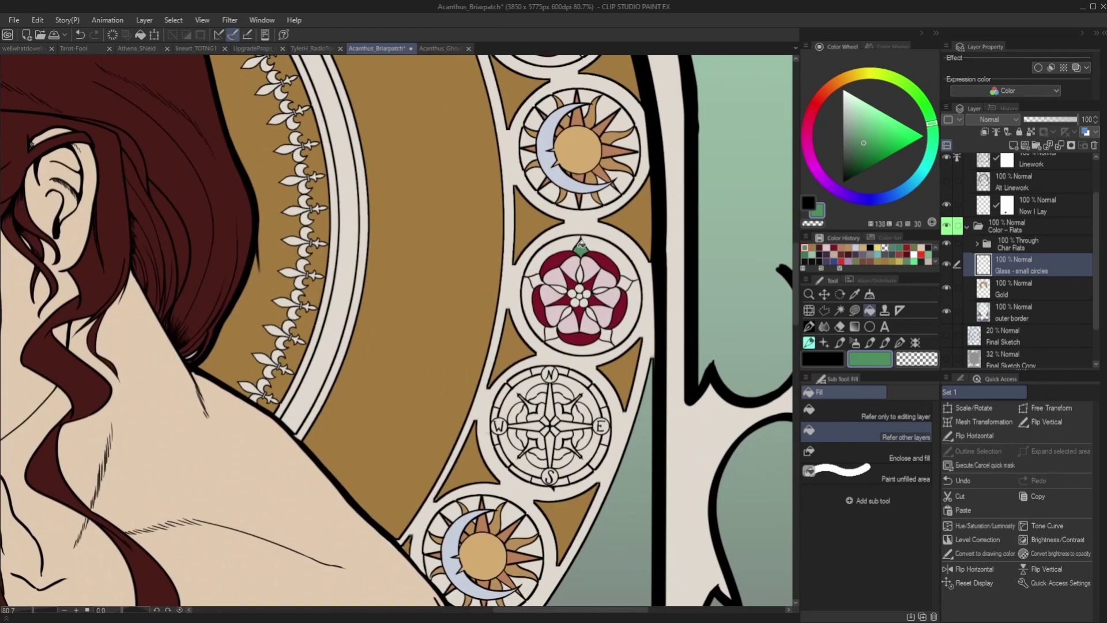
click(556, 288)
click(537, 282)
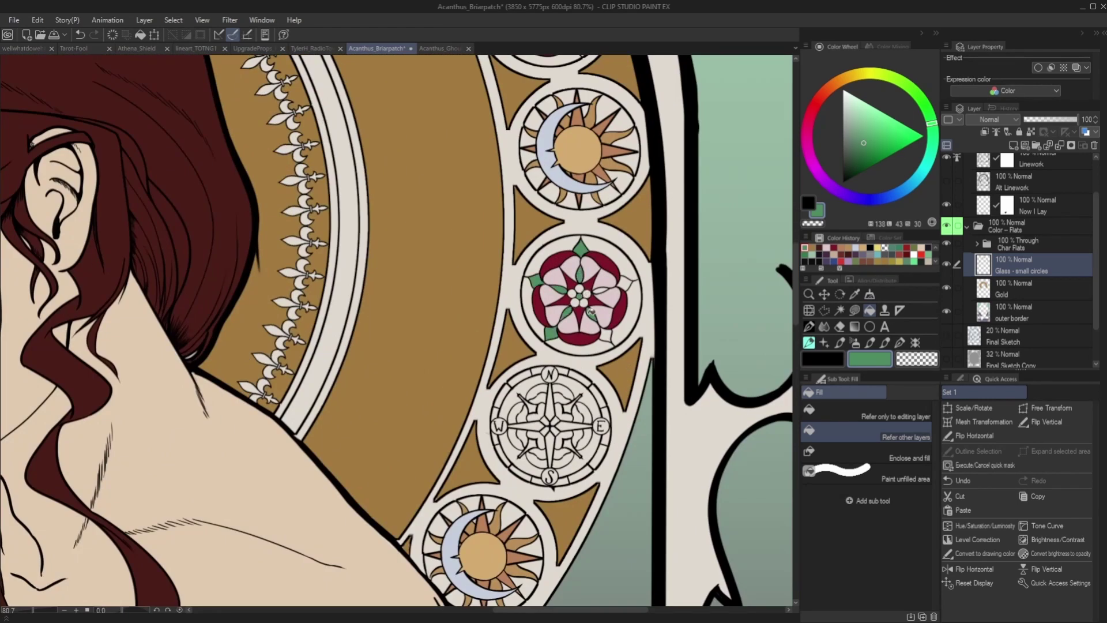
click(607, 335)
click(630, 281)
click(604, 289)
Step: Fill the centre diamonds and four diagonal points of the lower-right compass medallion with green
scroll(605, 287, down, 8)
scroll(565, 305, up, 6)
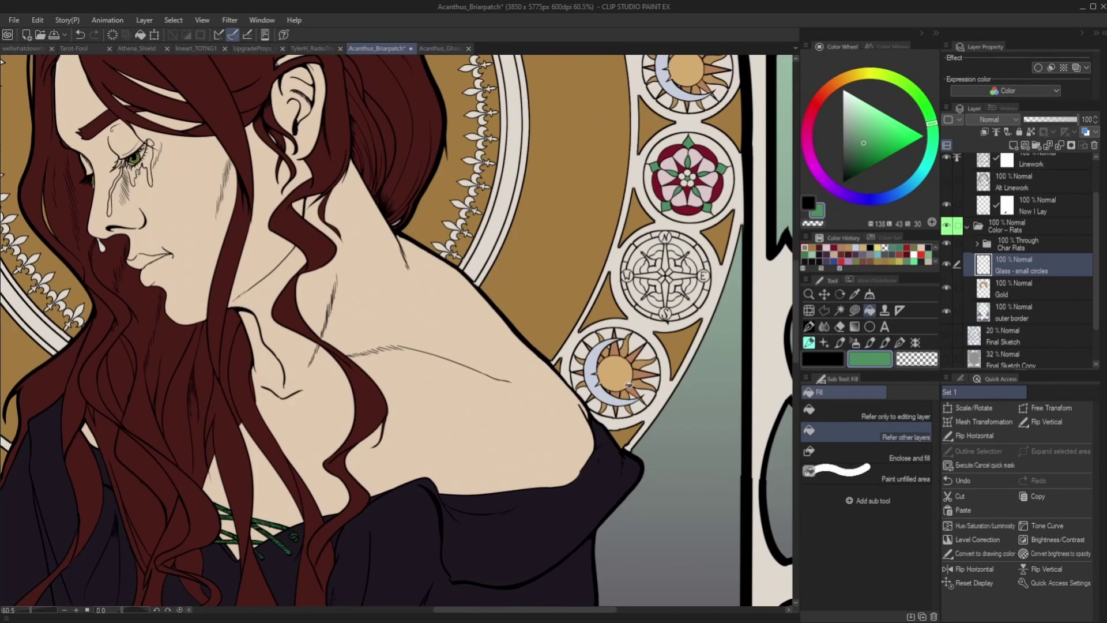
scroll(630, 364, up, 3)
click(658, 210)
scroll(657, 211, down, 4)
scroll(627, 153, up, 3)
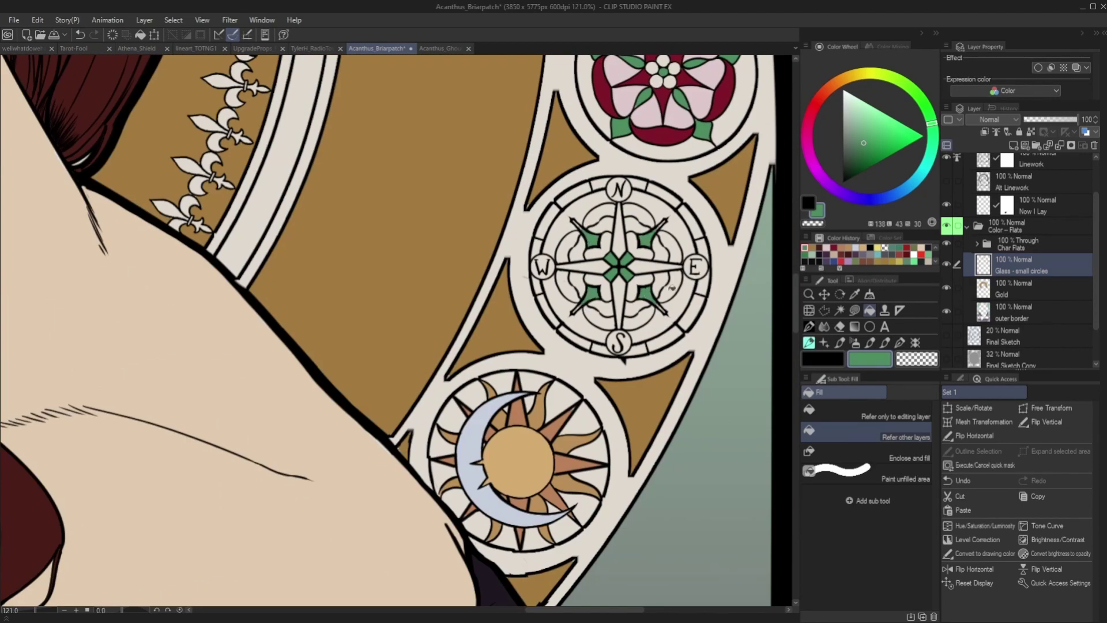
key(p)
scroll(646, 248, up, 3)
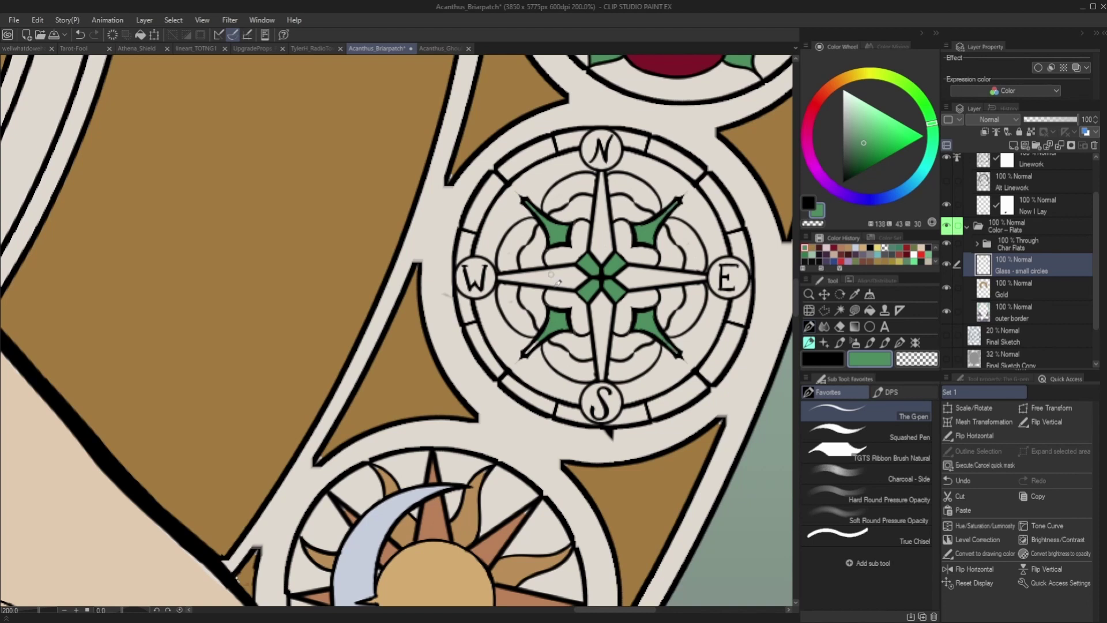
Step: Fill the centre diamonds of the compass above the upper-right rose with green and lasso-fill its four diagonal points
scroll(553, 311, down, 12)
scroll(557, 316, up, 11)
key(g)
click(587, 247)
click(855, 310)
drag(552, 184, 524, 167)
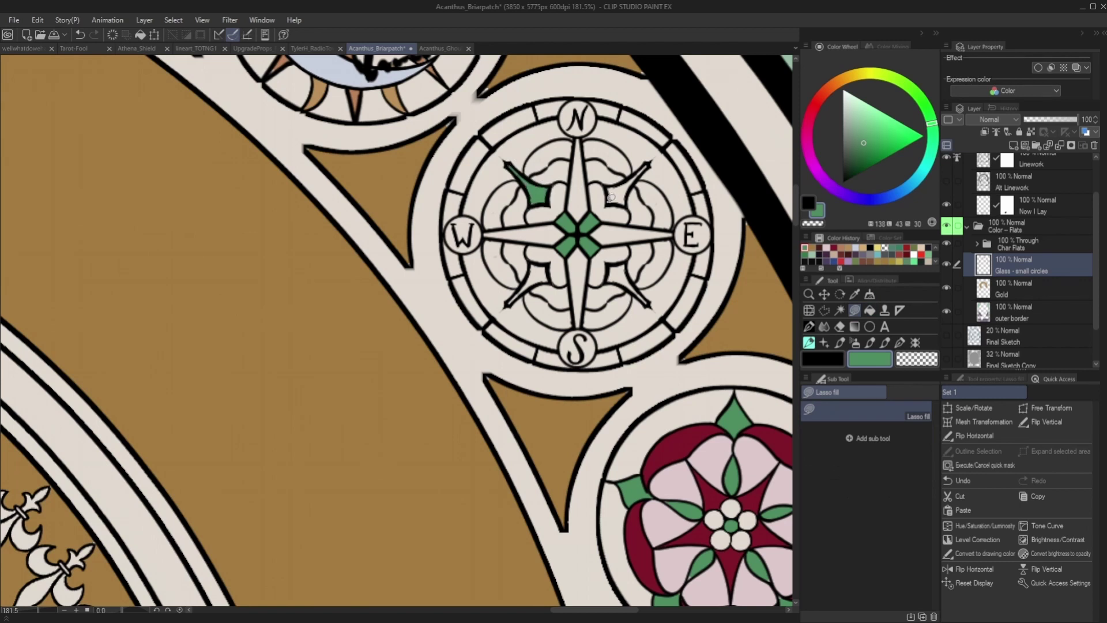
drag(616, 198, 610, 195)
drag(629, 284, 606, 271)
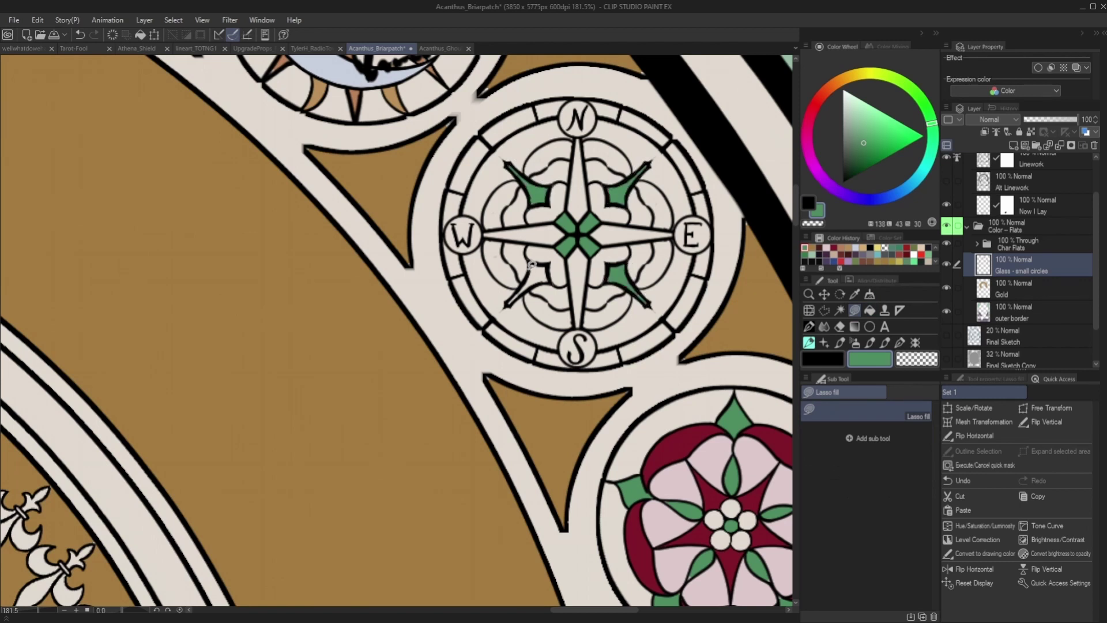
drag(526, 287, 513, 296)
Step: Lasso-fill the centre diamonds and diagonal points of the compass right of the top-right rose medallion with green
scroll(514, 298, down, 10)
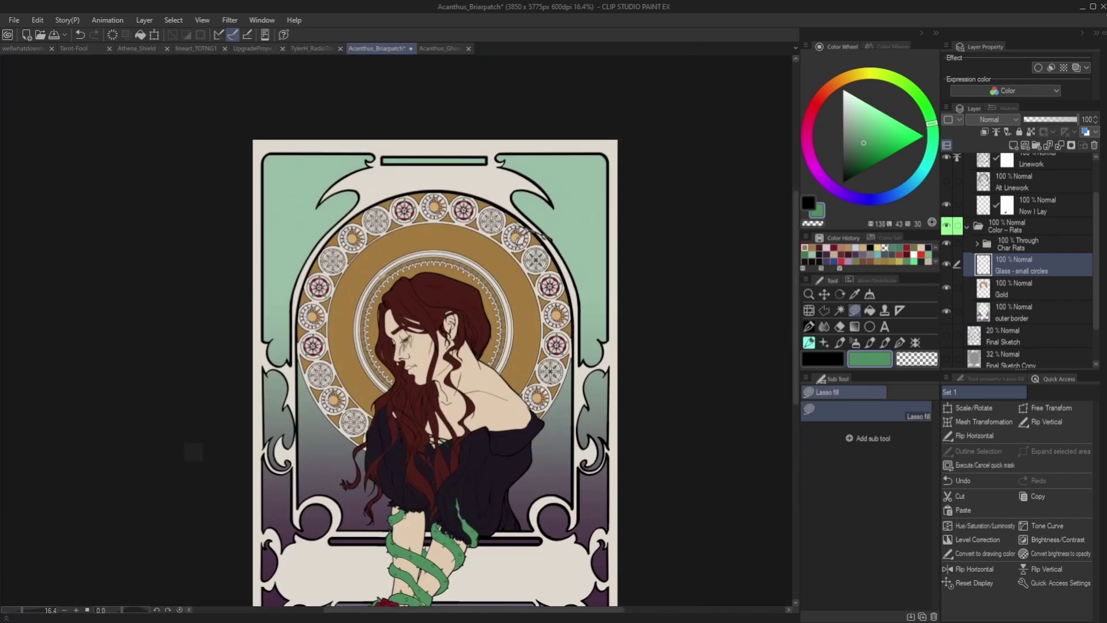
scroll(410, 197, up, 3)
scroll(519, 231, up, 12)
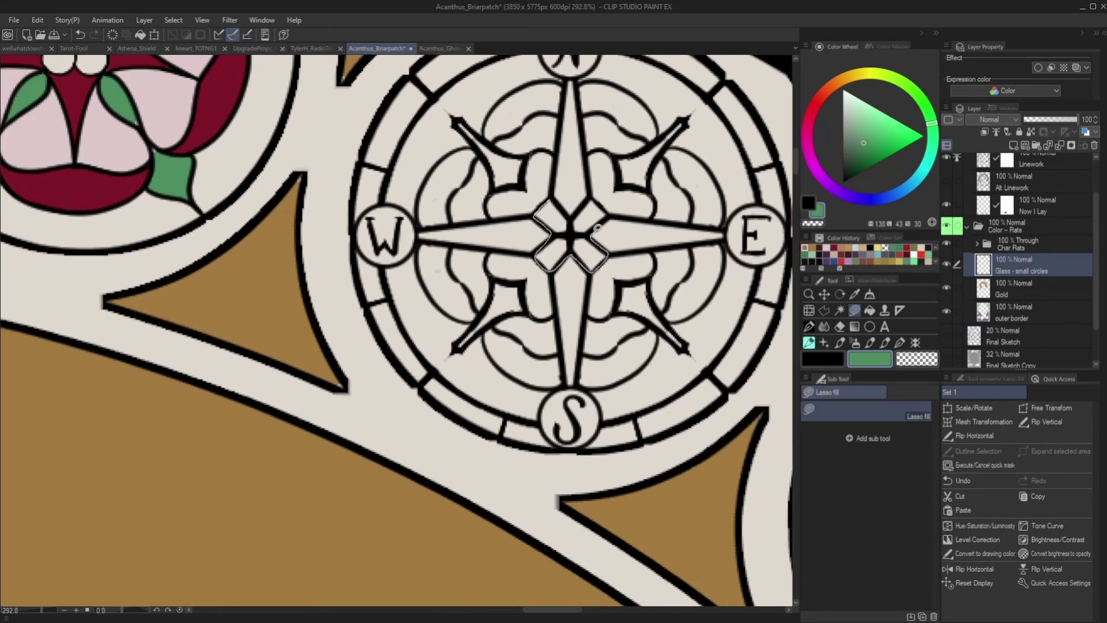
drag(597, 227, 574, 198)
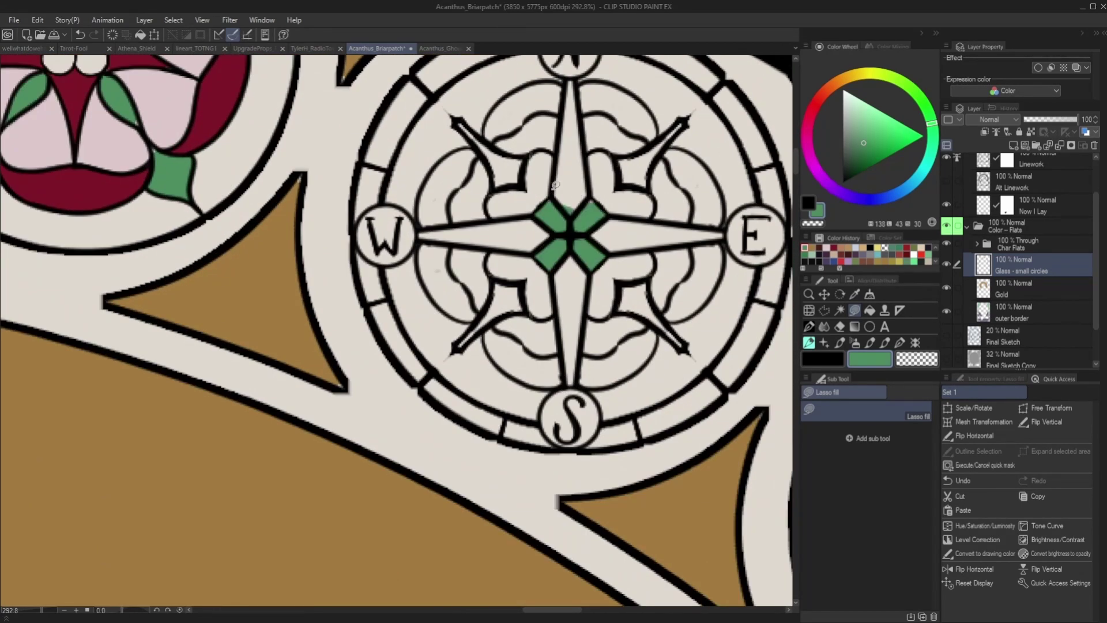
mouse_move(458, 118)
mouse_down()
mouse_move(521, 188)
mouse_move(466, 102)
mouse_up()
mouse_move(670, 139)
mouse_down()
mouse_move(617, 165)
mouse_move(656, 127)
mouse_up()
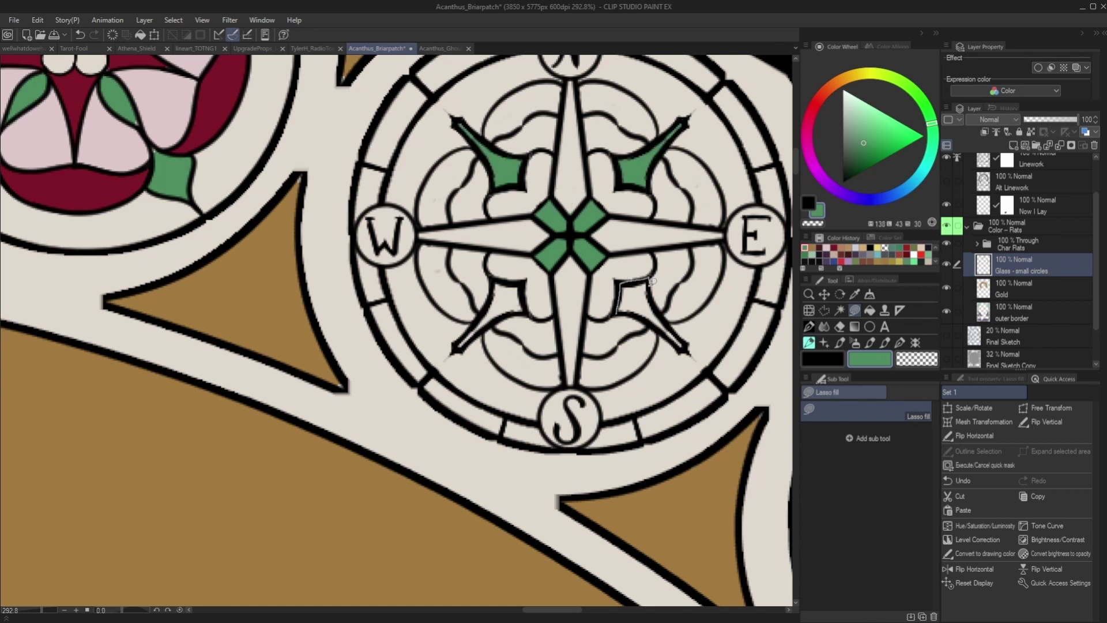
mouse_move(653, 294)
mouse_down()
mouse_move(630, 311)
mouse_move(620, 285)
mouse_up()
drag(485, 327, 455, 350)
Step: Lasso-fill the centre diamonds and diagonal points of the compass left of the top-left rose medallion with green
scroll(455, 350, down, 10)
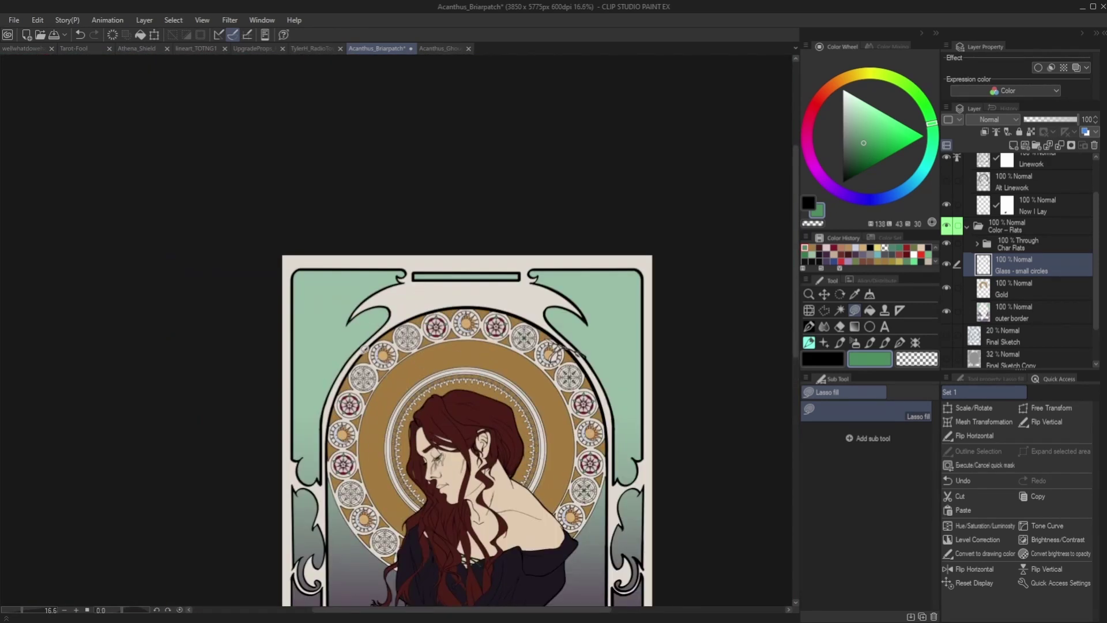
scroll(403, 344, up, 10)
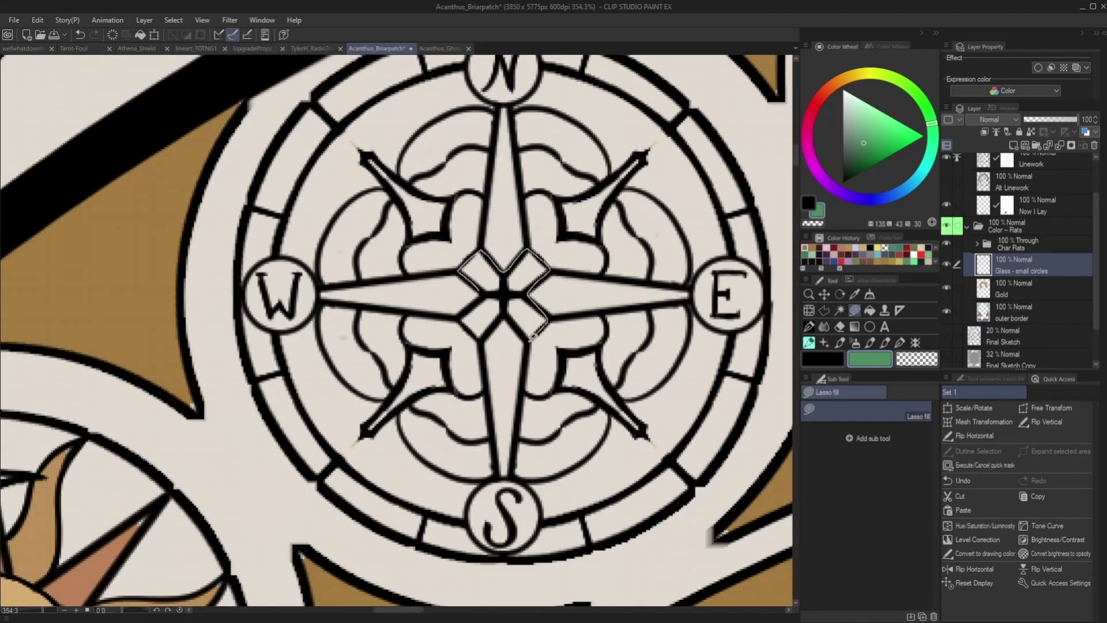
drag(469, 321, 470, 319)
mouse_move(376, 159)
mouse_down()
mouse_move(420, 237)
mouse_move(372, 141)
mouse_up()
mouse_move(629, 176)
mouse_down()
mouse_move(562, 200)
mouse_move(612, 182)
mouse_up()
scroll(576, 230, down, 2)
scroll(547, 218, up, 2)
drag(538, 262, 753, 267)
mouse_move(555, 222)
mouse_down()
mouse_move(597, 247)
mouse_move(521, 266)
mouse_up()
Step: Lasso-fill the diagonal points and centre diamonds of the compass above the upper-left rose medallion with green
scroll(521, 265, down, 10)
scroll(485, 256, up, 10)
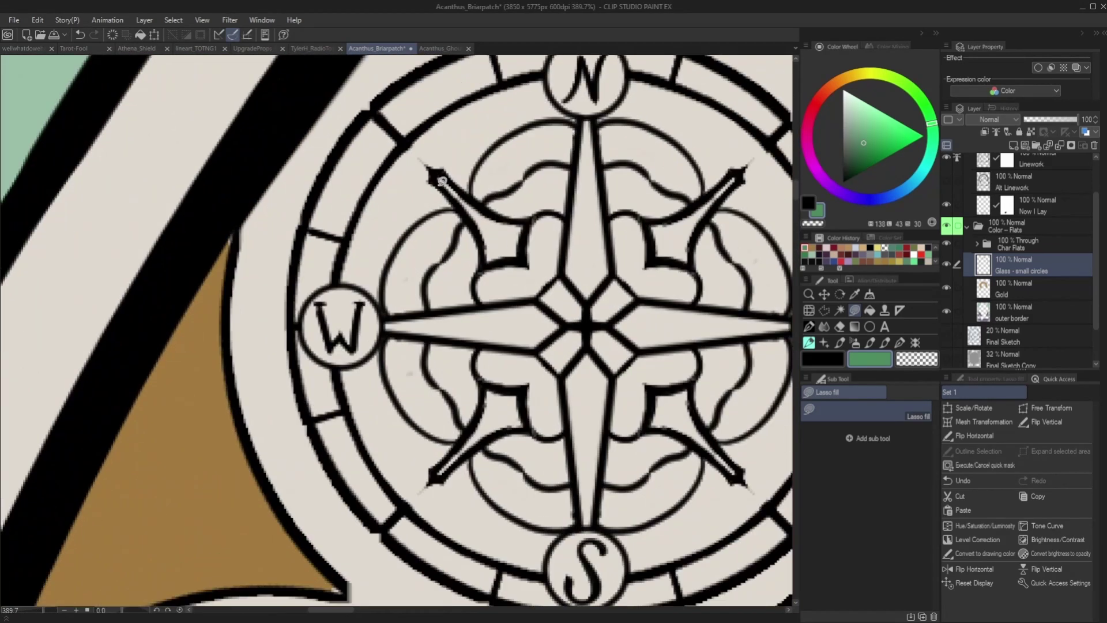
mouse_move(458, 195)
mouse_down()
mouse_move(526, 243)
mouse_move(478, 230)
mouse_up()
mouse_move(743, 170)
mouse_down()
mouse_move(690, 264)
mouse_move(649, 225)
mouse_up()
mouse_move(614, 276)
mouse_down()
mouse_move(568, 277)
mouse_move(541, 294)
mouse_move(564, 370)
mouse_move(615, 368)
mouse_move(625, 310)
mouse_move(576, 292)
mouse_move(603, 272)
mouse_move(633, 327)
mouse_move(576, 294)
mouse_up()
scroll(576, 288, down, 5)
scroll(577, 292, up, 3)
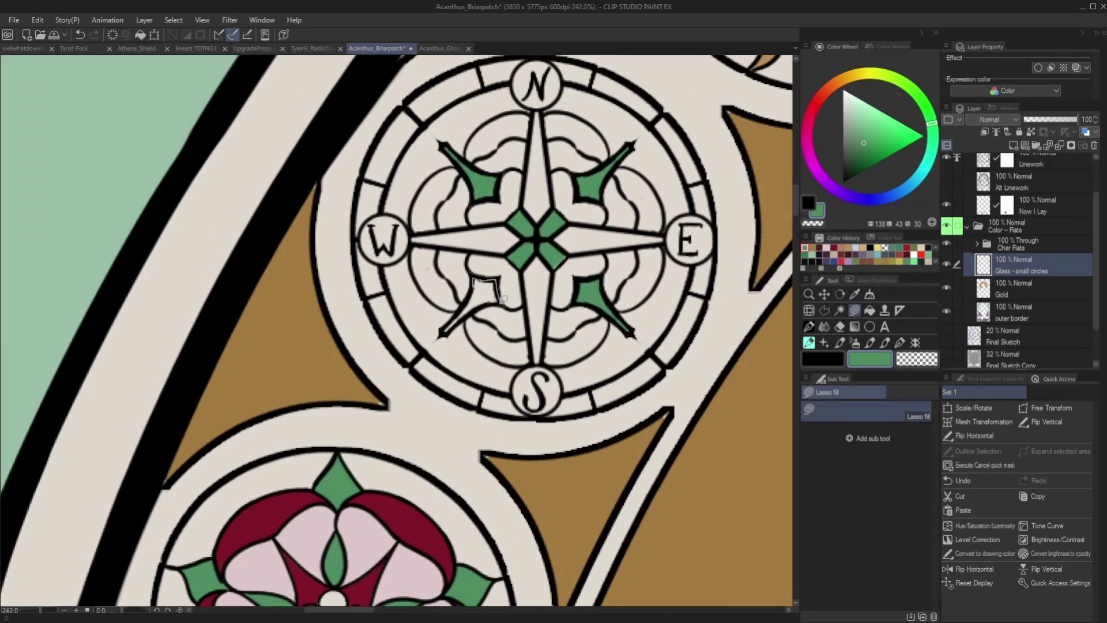
drag(501, 300, 475, 283)
scroll(542, 331, down, 8)
scroll(600, 370, down, 2)
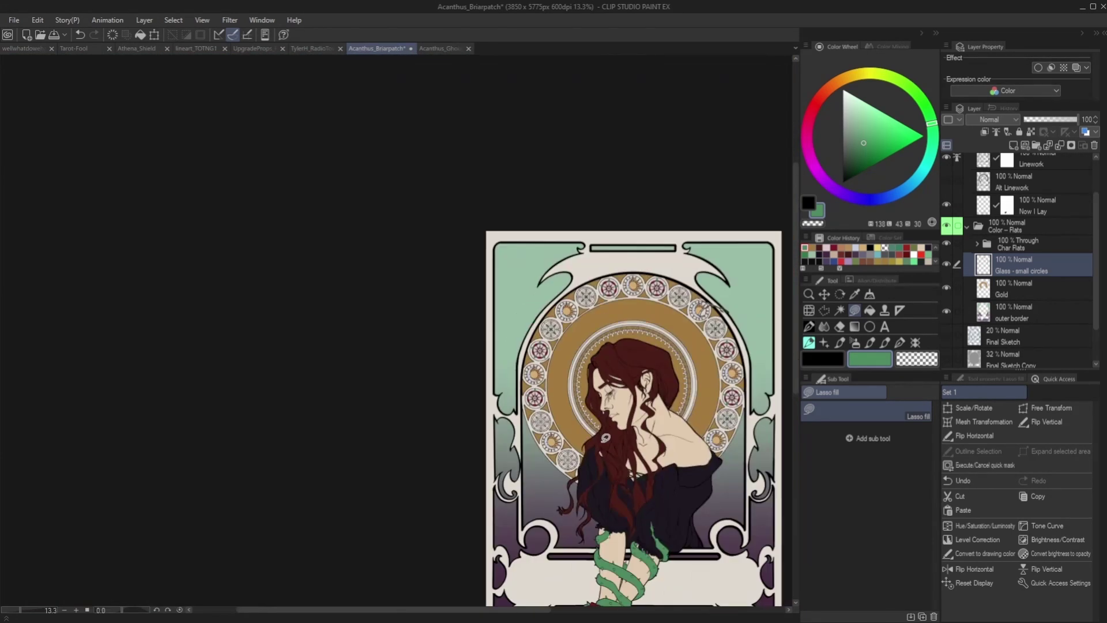
Step: Lasso-fill the centre diamonds and four diagonal points of the compass below the lower-left rose medallion with green
scroll(499, 230, up, 10)
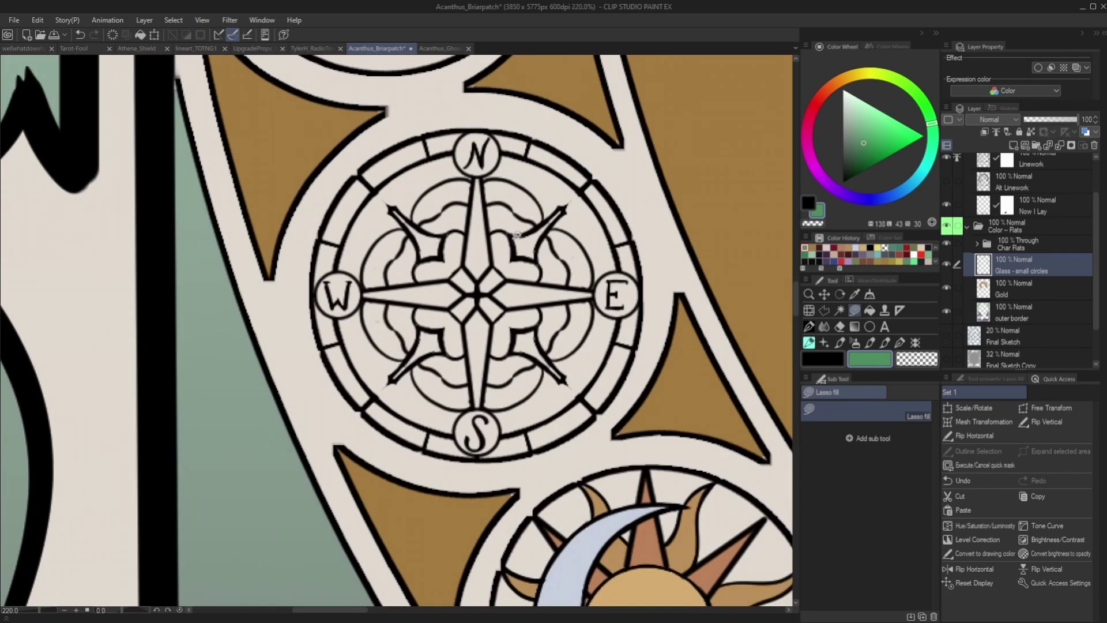
drag(562, 210, 534, 223)
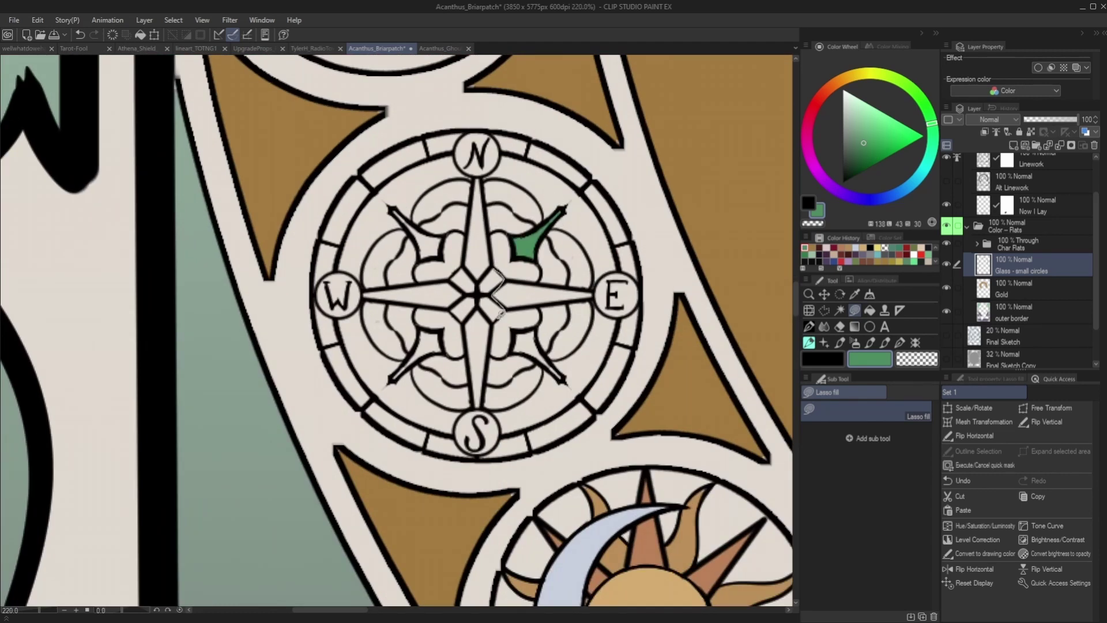
drag(454, 273, 496, 257)
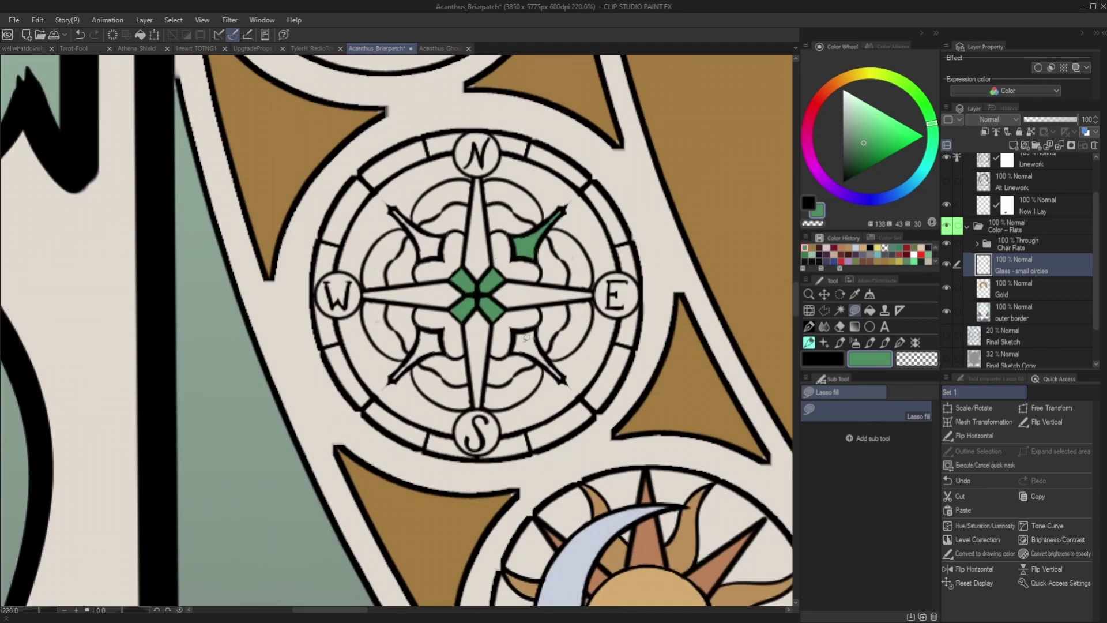
drag(532, 356, 520, 341)
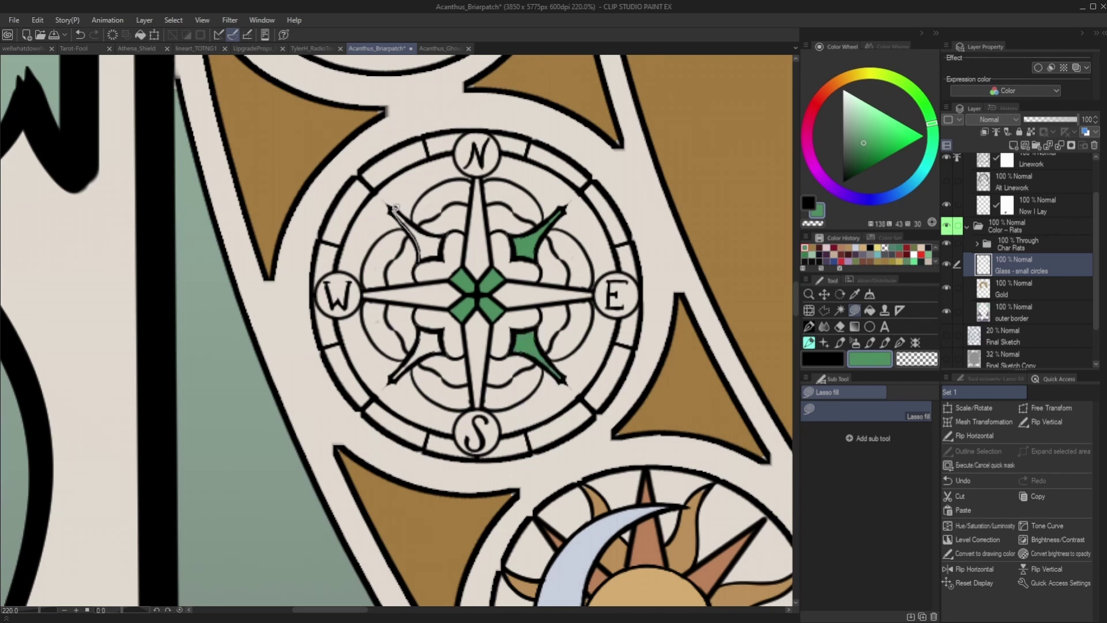
drag(437, 254, 425, 260)
drag(444, 332, 393, 378)
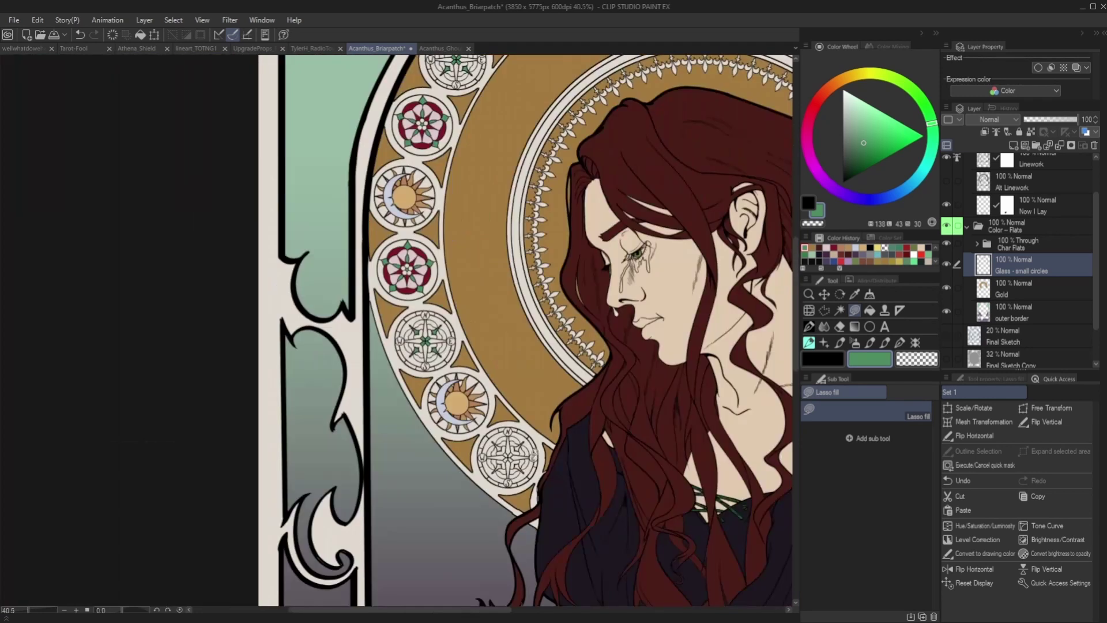
Step: Lasso-fill the four diagonal points of the lowest-left compass medallion, beside the hair, with green
scroll(513, 488, up, 10)
mouse_move(416, 215)
mouse_down()
mouse_move(494, 257)
mouse_move(458, 285)
mouse_move(431, 231)
mouse_up()
mouse_move(652, 222)
mouse_down()
mouse_move(664, 209)
mouse_move(594, 286)
mouse_move(598, 256)
mouse_up()
mouse_move(595, 418)
mouse_down()
mouse_move(595, 404)
mouse_move(671, 458)
mouse_move(597, 416)
mouse_up()
mouse_move(460, 380)
mouse_down()
mouse_move(451, 434)
mouse_move(459, 384)
mouse_up()
scroll(461, 386, down, 6)
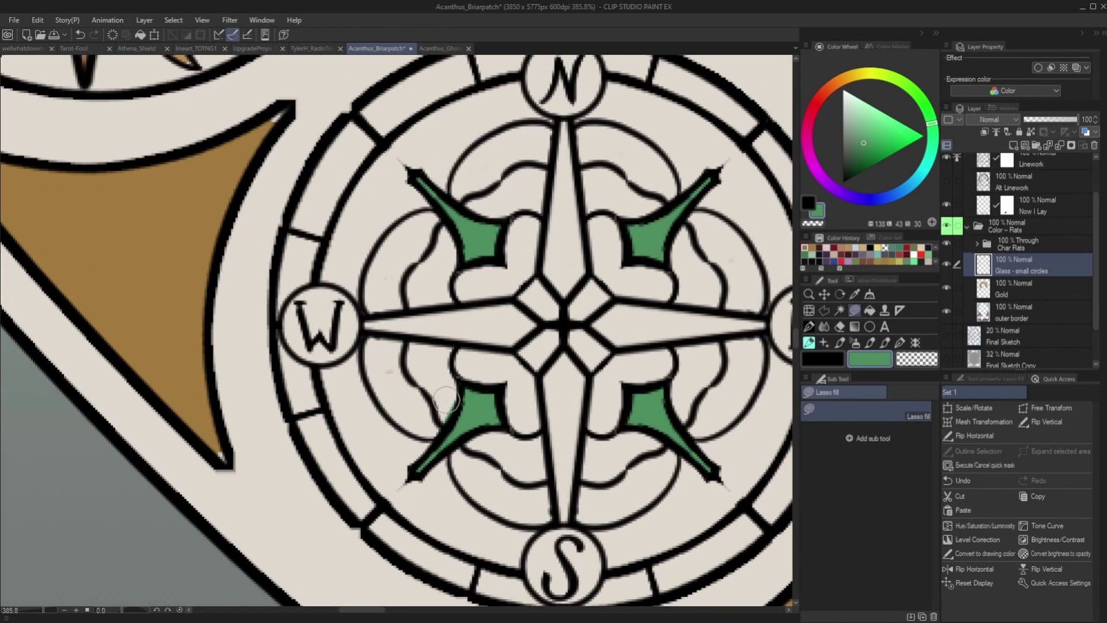
Step: Fill the looping ornament of the lowest-left compass with yellow and choose a paler yellow for its lighter parts
scroll(490, 392, up, 2)
click(876, 248)
click(869, 310)
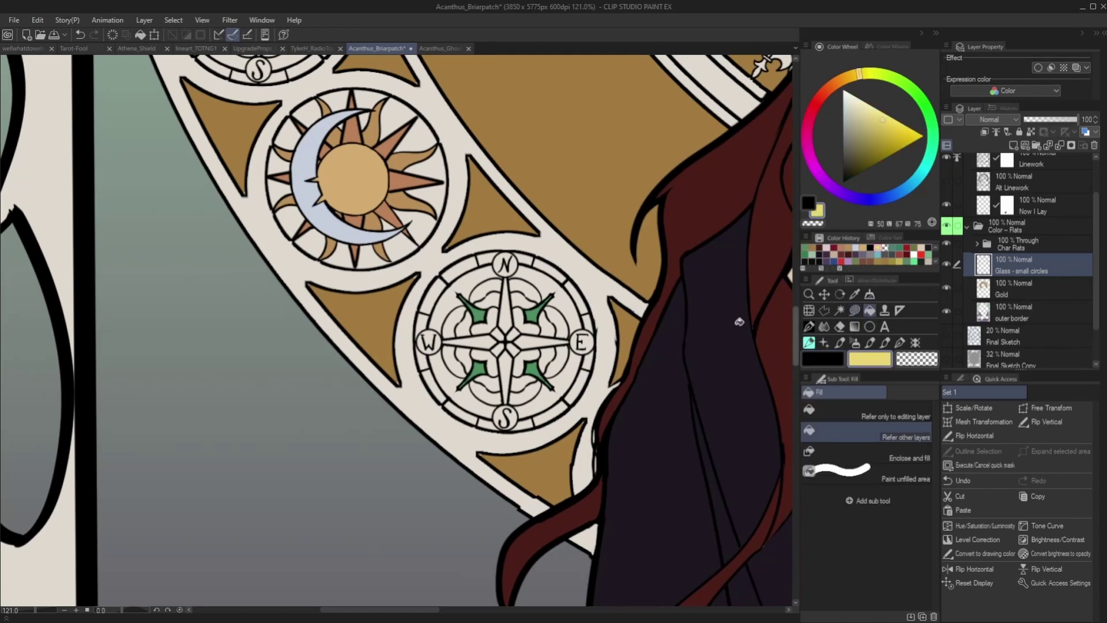
click(524, 320)
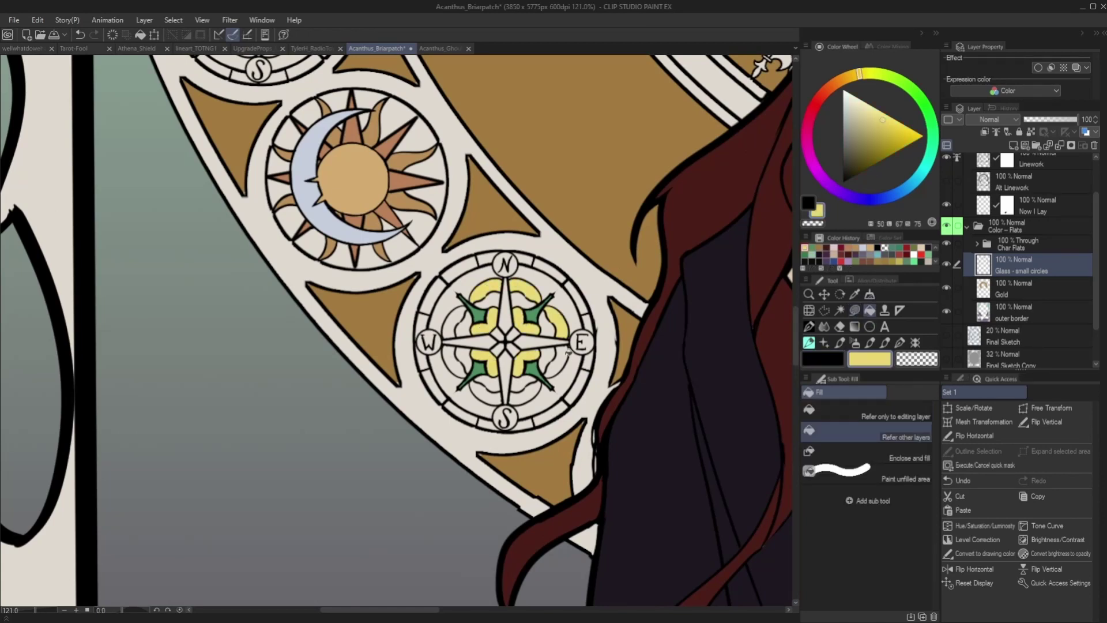
click(859, 107)
click(542, 367)
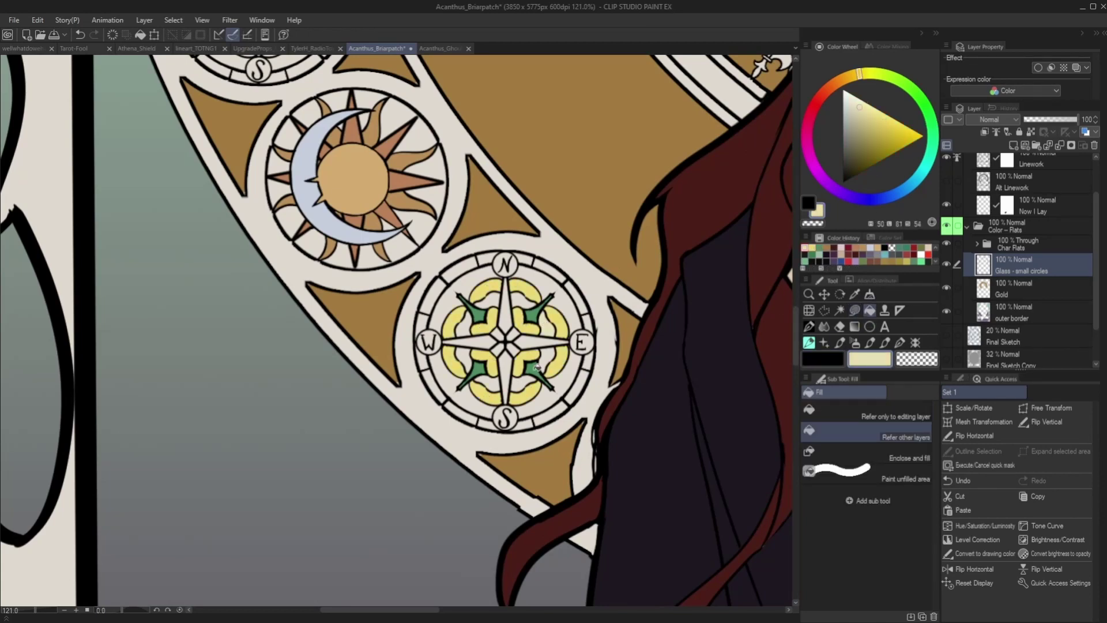
Step: Fill the lowest-left compass's centre diamonds and outer ring segments with green and its four letter circles with pale yellow
click(819, 247)
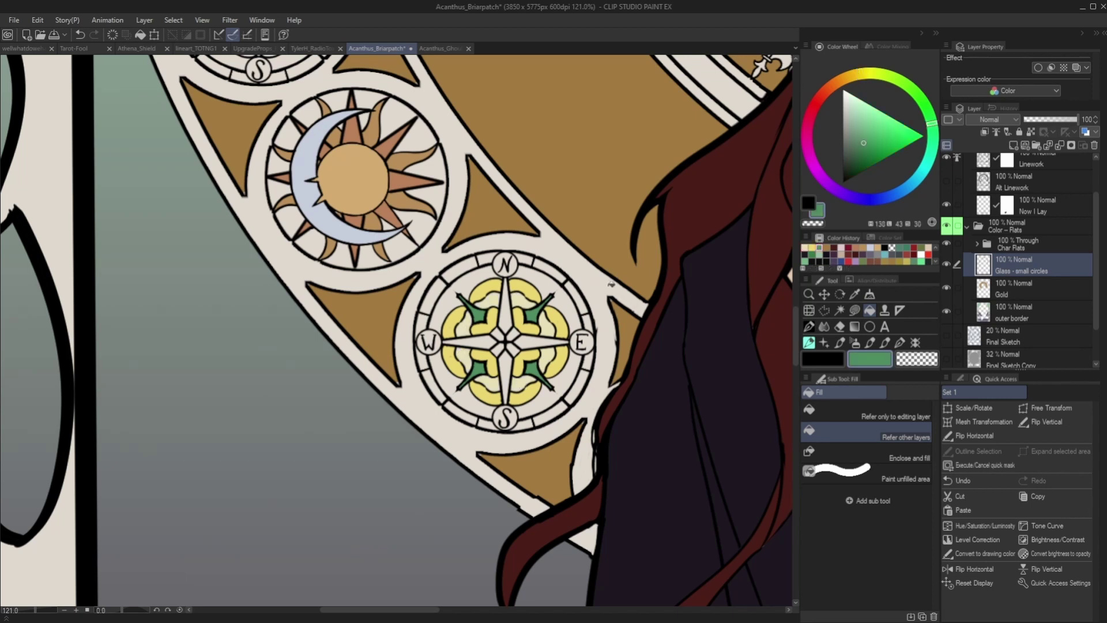
click(812, 246)
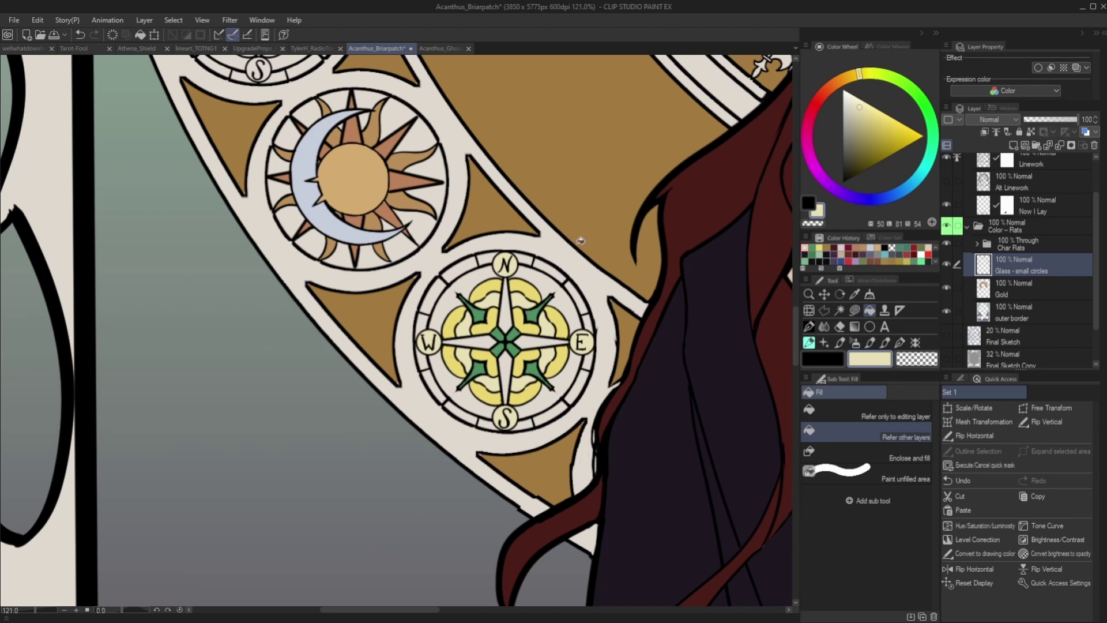
click(811, 248)
mouse_move(525, 259)
mouse_down()
mouse_move(512, 254)
mouse_move(436, 290)
mouse_up()
drag(424, 358, 470, 419)
mouse_move(552, 412)
mouse_down()
mouse_move(589, 358)
mouse_move(548, 267)
mouse_up()
click(809, 326)
scroll(594, 328, up, 1)
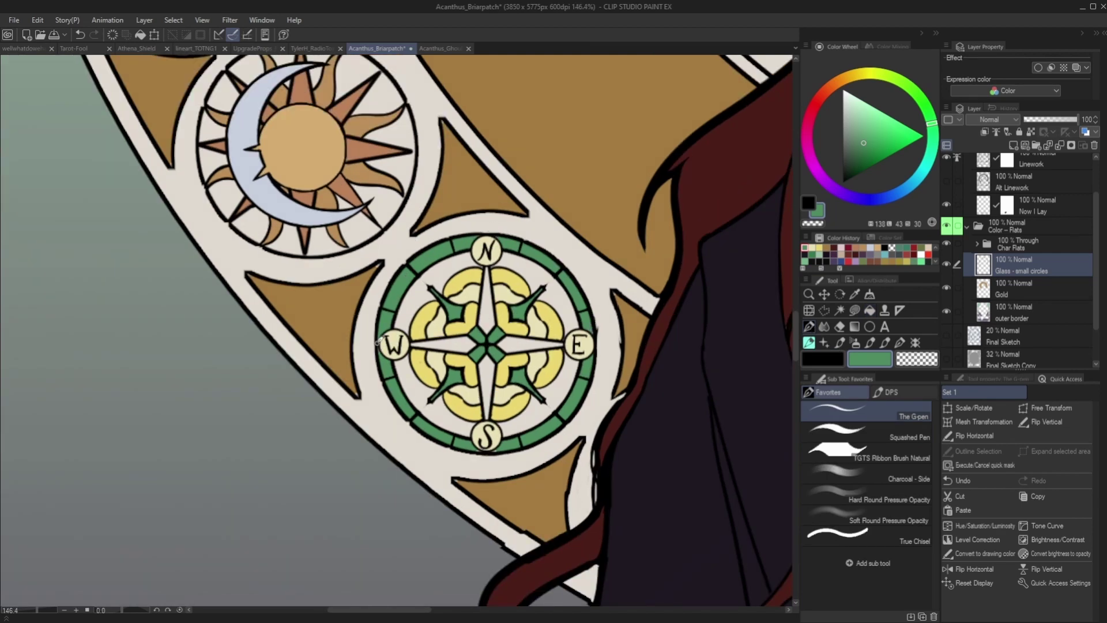
Step: Start lasso-filling the outer ring segments of the compass below the lower-left rose medallion with green
scroll(544, 379, down, 13)
scroll(403, 202, up, 10)
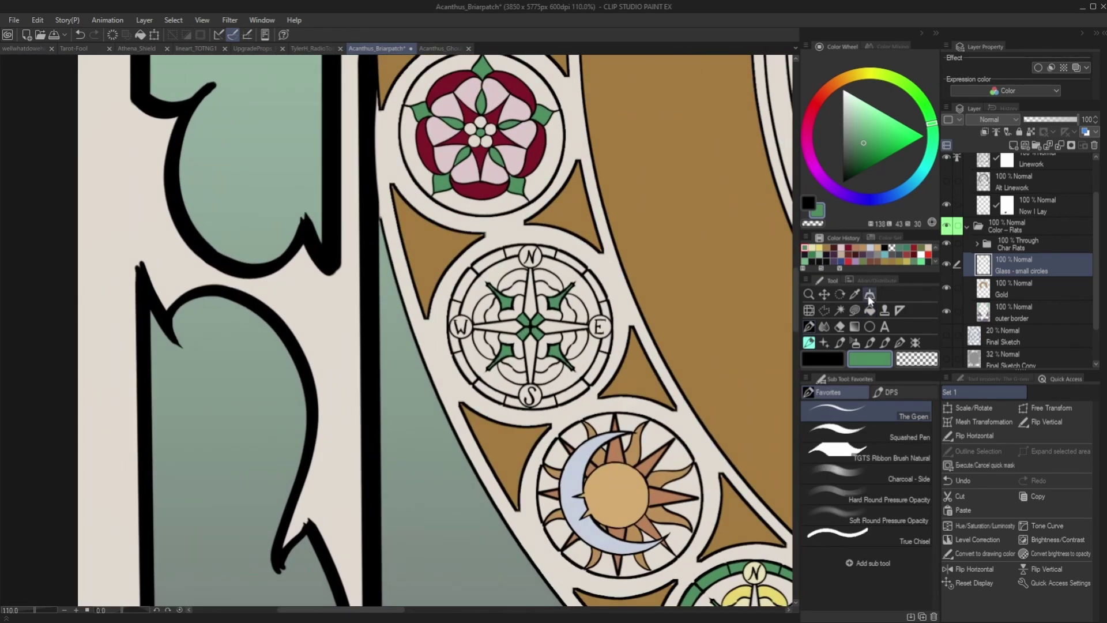
click(854, 310)
scroll(634, 305, up, 4)
mouse_move(500, 224)
mouse_down()
mouse_move(585, 267)
mouse_move(614, 317)
mouse_up()
drag(633, 356, 623, 324)
mouse_move(614, 397)
mouse_down()
mouse_move(630, 379)
mouse_move(622, 434)
mouse_move(581, 467)
mouse_move(611, 400)
mouse_up()
scroll(634, 373, down, 4)
key(minus)
key(minus)
key(minus)
key(minus)
scroll(593, 414, up, 6)
mouse_move(562, 151)
mouse_down()
mouse_move(553, 323)
mouse_move(578, 124)
mouse_up()
drag(537, 340, 530, 350)
Step: Complete the green outer ring of the compass below the lower-left rose medallion by lasso-filling its remaining segments
scroll(525, 352, down, 7)
key(asciicircum)
key(asciicircum)
key(asciicircum)
key(asciicircum)
key(asciicircum)
key(asciicircum)
key(asciicircum)
key(asciicircum)
key(asciicircum)
key(asciicircum)
key(asciicircum)
key(asciicircum)
key(asciicircum)
scroll(450, 397, down, 1)
scroll(390, 435, up, 6)
mouse_move(445, 237)
mouse_down()
mouse_move(474, 277)
mouse_move(444, 247)
mouse_up()
mouse_move(475, 309)
mouse_down()
mouse_move(474, 350)
mouse_move(456, 322)
mouse_up()
mouse_move(501, 382)
mouse_down()
mouse_move(563, 422)
mouse_move(505, 376)
mouse_up()
scroll(455, 195, down, 5)
scroll(457, 176, up, 5)
mouse_move(458, 166)
mouse_down()
mouse_move(460, 217)
mouse_move(527, 95)
mouse_move(516, 78)
mouse_up()
mouse_move(519, 86)
mouse_down()
mouse_move(553, 118)
mouse_move(613, 57)
mouse_up()
scroll(419, 231, down, 8)
scroll(407, 269, up, 2)
scroll(406, 269, down, 1)
scroll(406, 269, up, 1)
scroll(447, 265, up, 3)
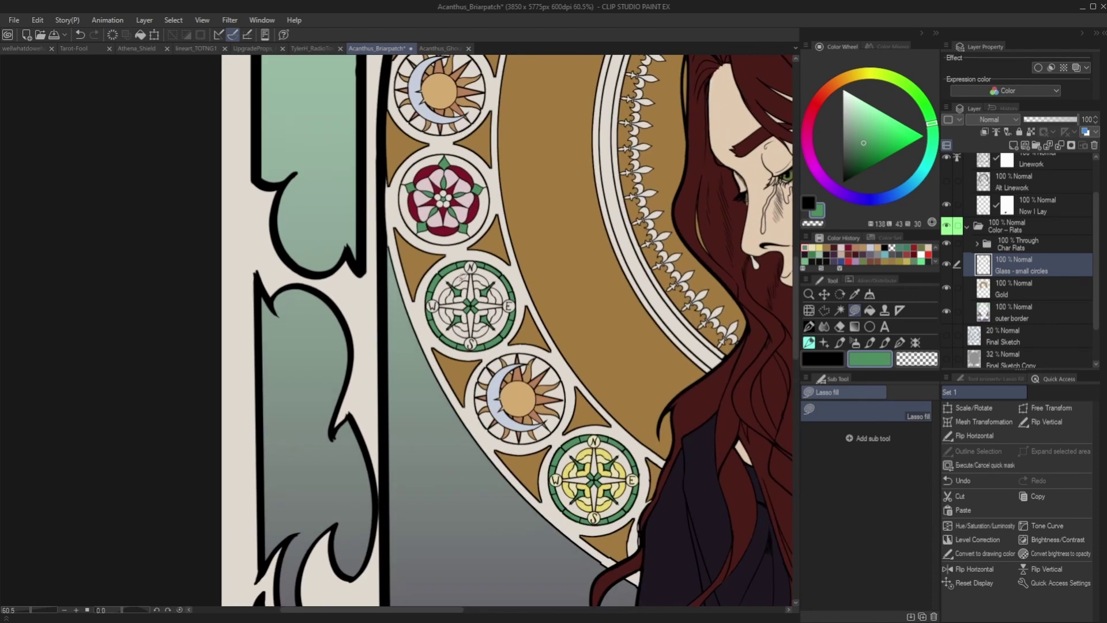
Step: Fill that compass's inner shapes and letter circles with pale yellow and its looping ornament with a stronger yellow
click(812, 248)
click(869, 312)
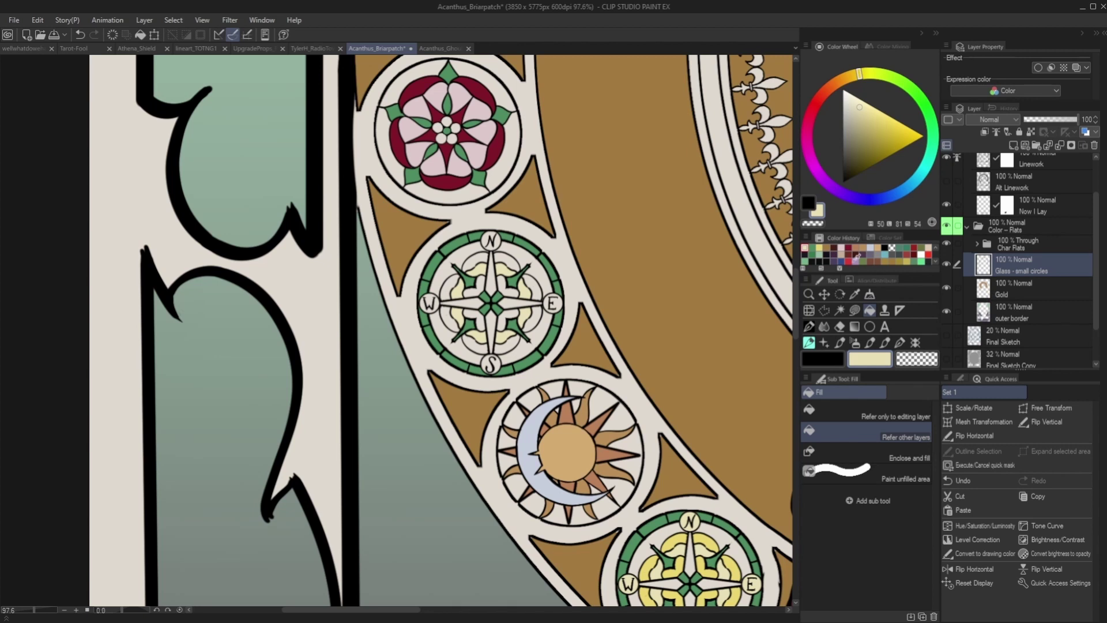
click(819, 248)
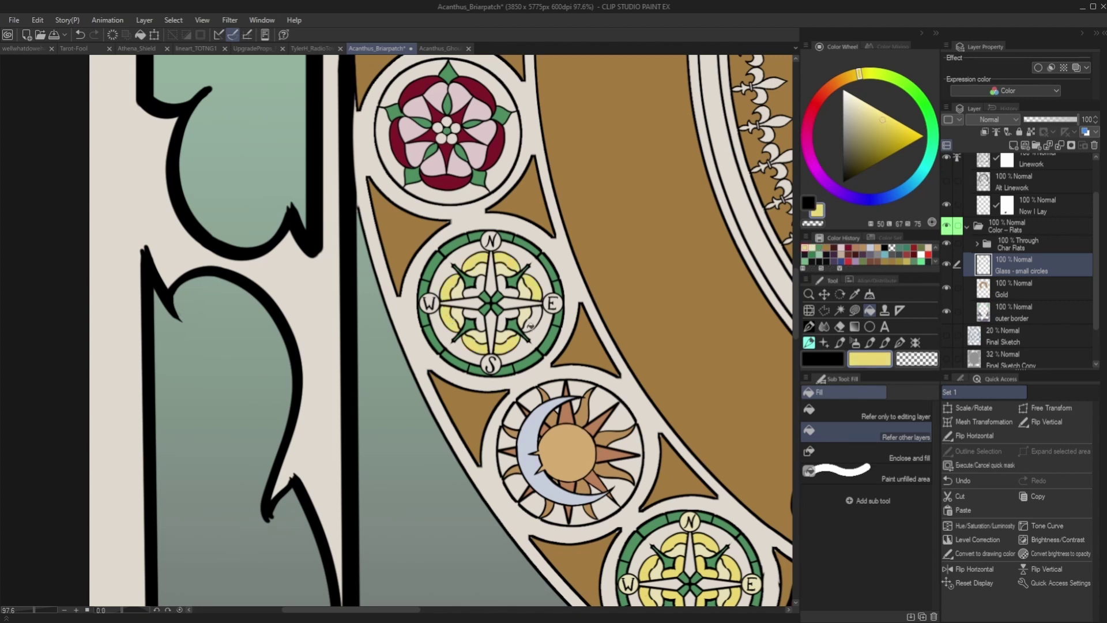
Step: Fill the four cardinal points and the background sections of the lowest-left compass with deep blue
scroll(530, 326, down, 2)
scroll(729, 393, up, 1)
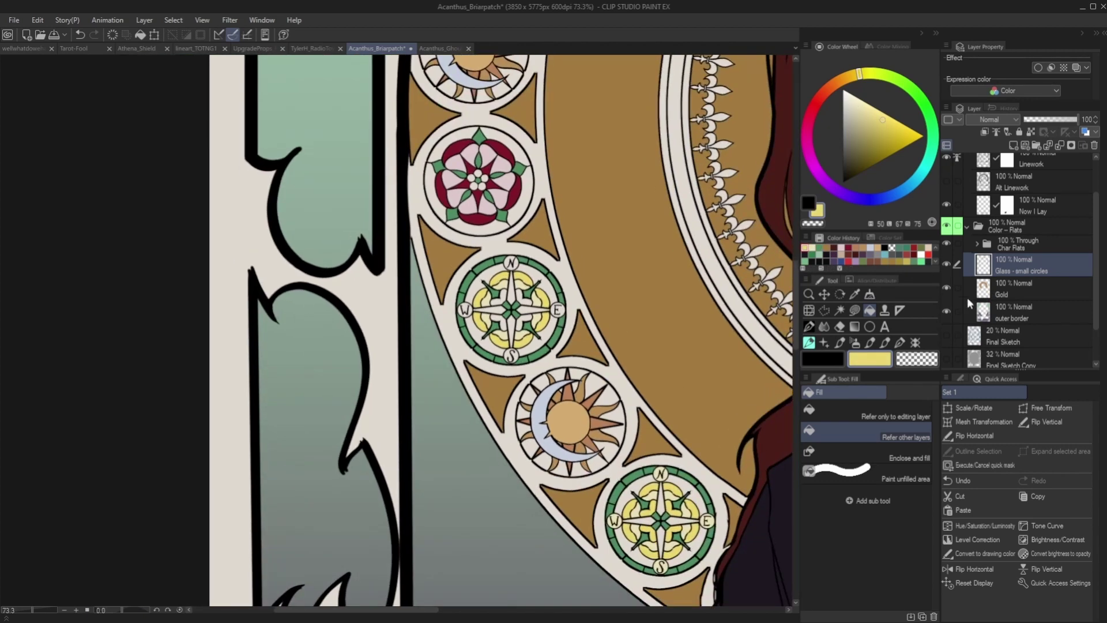
click(842, 254)
click(663, 500)
click(662, 539)
click(681, 521)
click(642, 482)
click(677, 483)
click(695, 542)
click(630, 542)
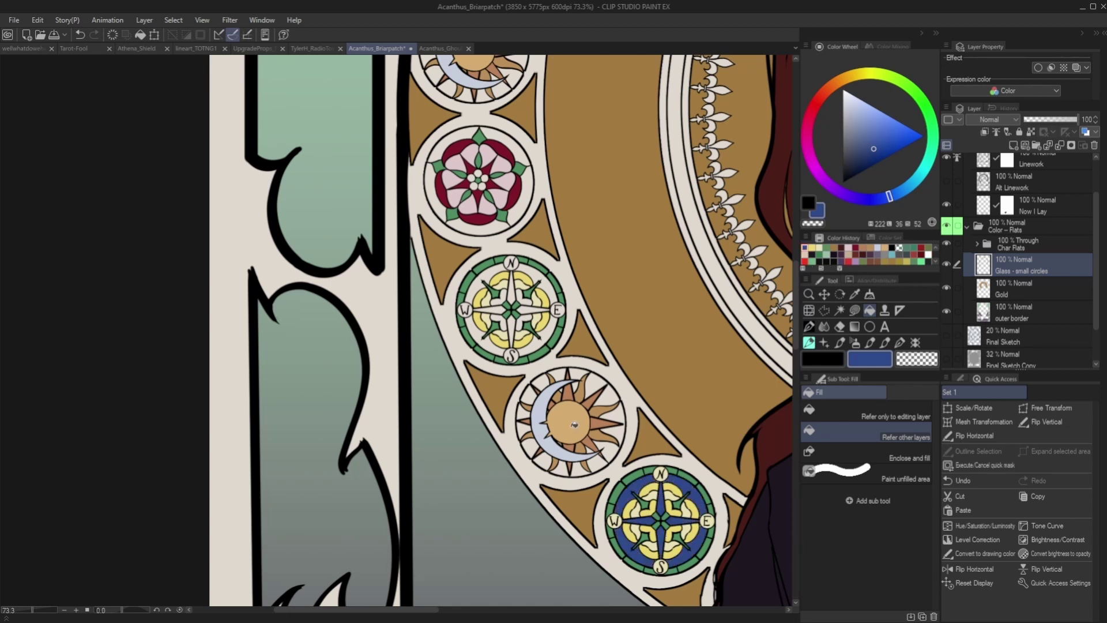
Step: Fill the cardinal points and background sections of the compass below the lower-left rose medallion with the same deep blue
click(531, 307)
click(511, 288)
click(490, 309)
click(511, 323)
click(549, 289)
click(503, 270)
click(473, 325)
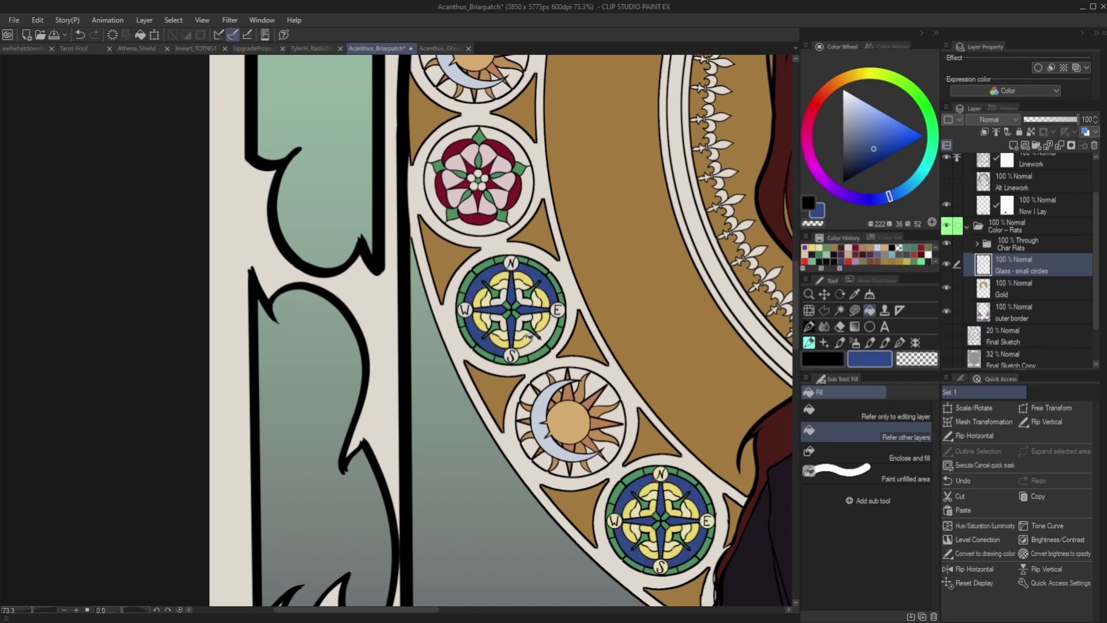
click(530, 344)
Step: Recolour that compass's four cardinal points with the crimson sampled from the rose medallion and its inner shapes with the ornament's yellow
click(855, 294)
click(503, 153)
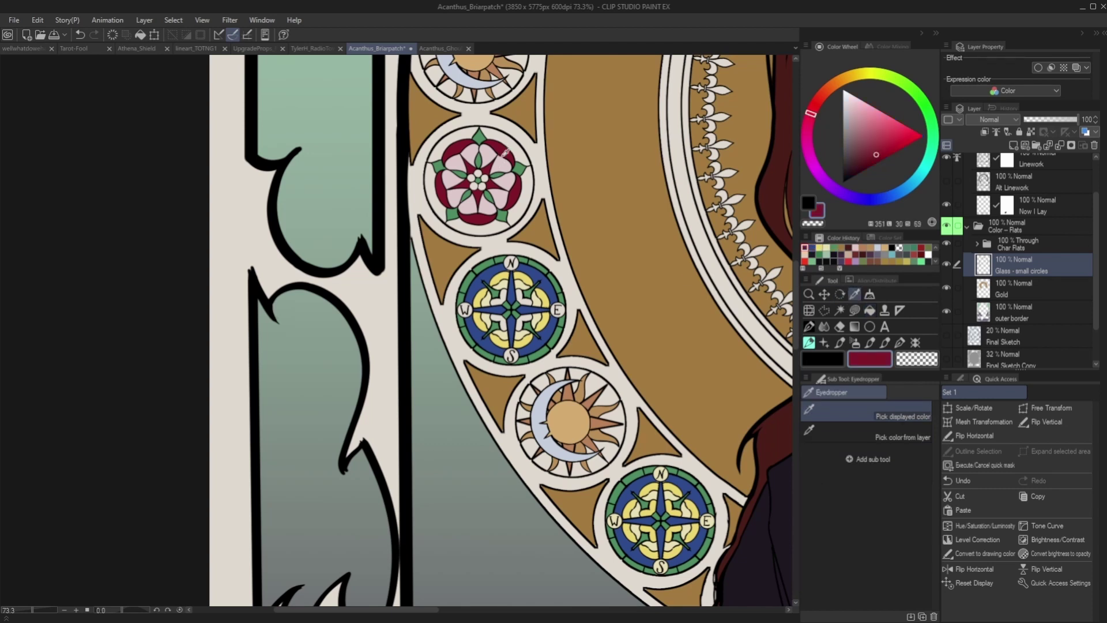
click(869, 311)
click(537, 271)
key(ctrl+z)
click(512, 287)
click(512, 330)
click(533, 310)
click(490, 310)
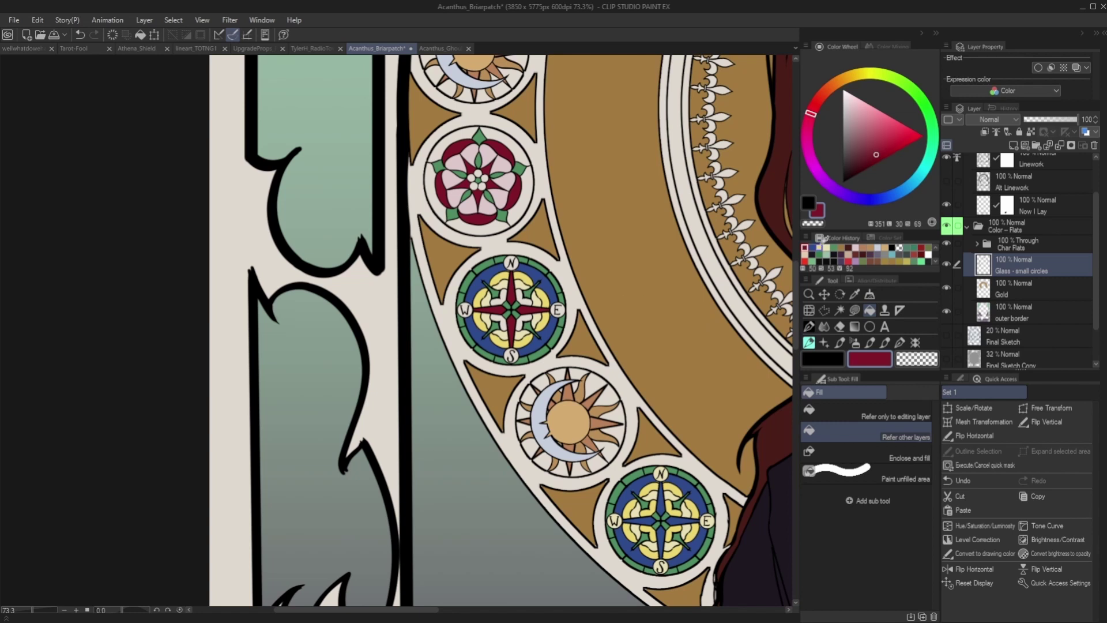
alt+click(526, 296)
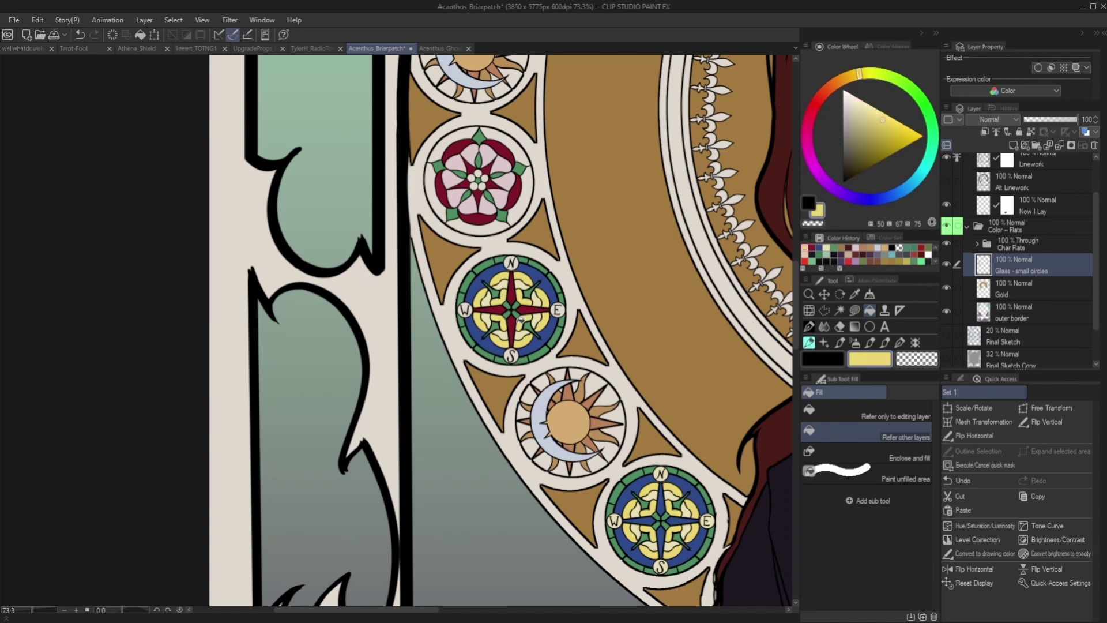
scroll(480, 197, down, 4)
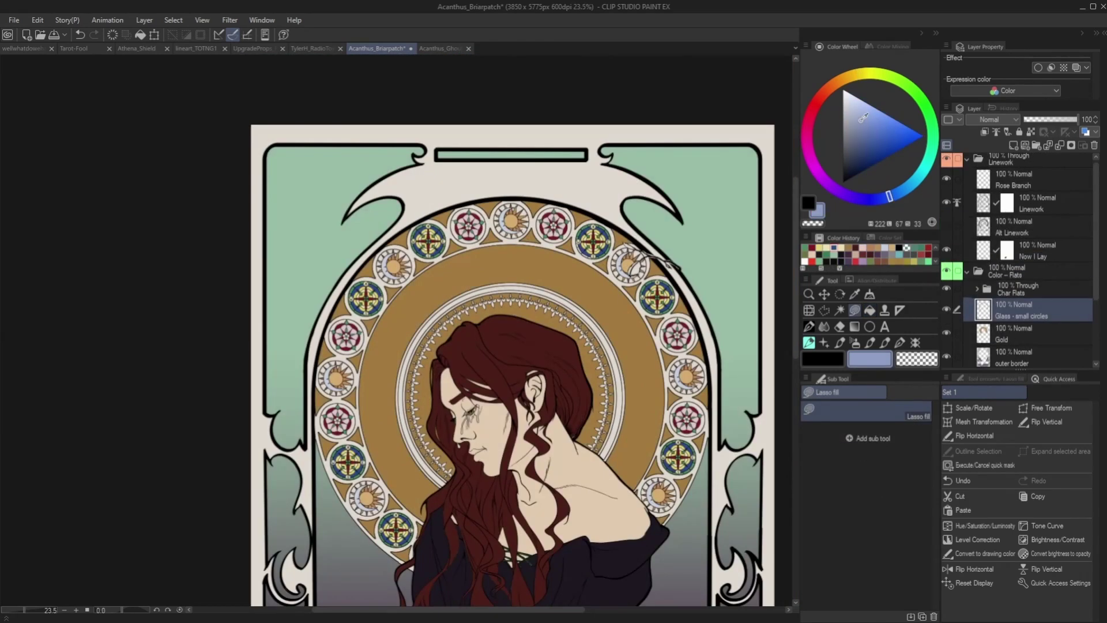
Step: Fill the gaps around the sun rays and crescent in the medallion between the two left rose medallions with light blue, hue 201
click(908, 186)
click(877, 133)
click(881, 132)
click(870, 310)
scroll(318, 377, up, 6)
click(398, 324)
click(400, 307)
click(419, 321)
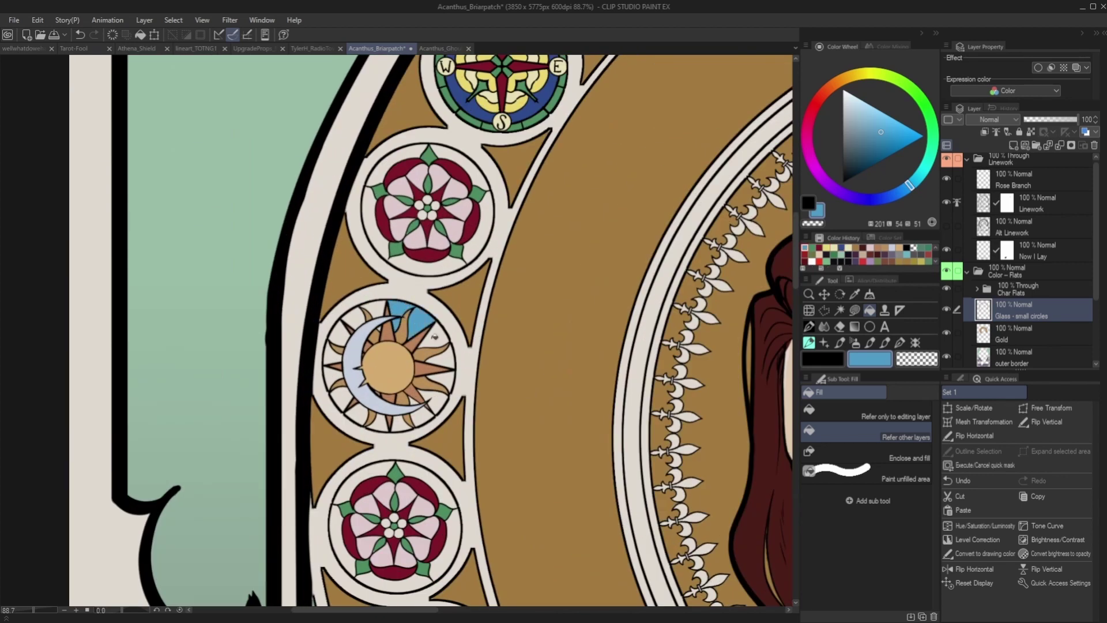
click(440, 339)
click(450, 356)
click(447, 379)
click(439, 401)
click(418, 416)
click(399, 424)
click(378, 423)
click(341, 396)
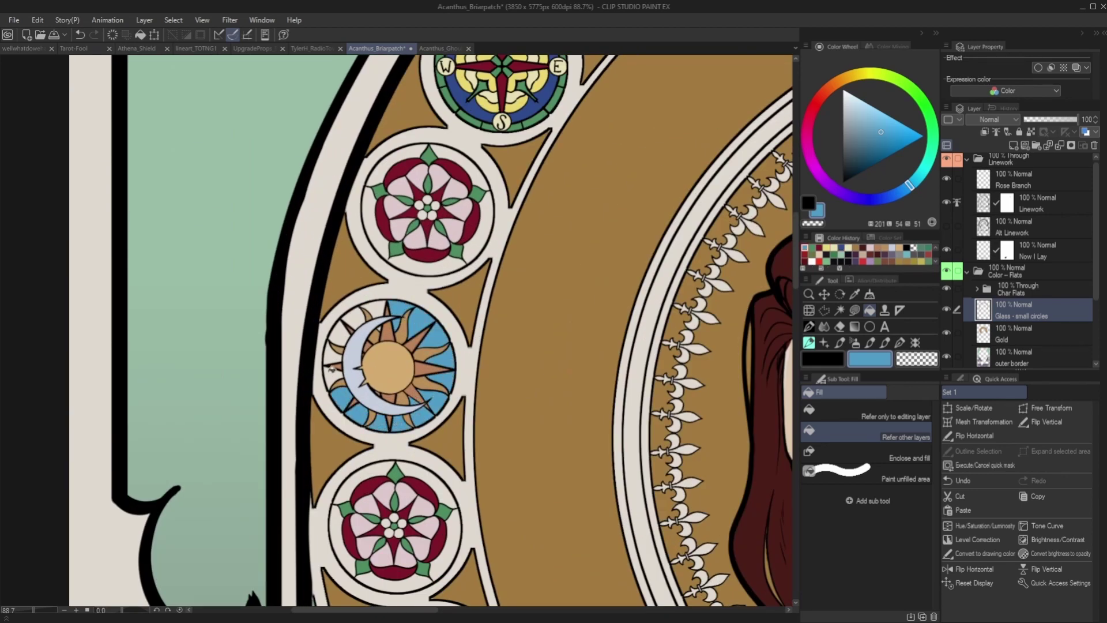
mouse_move(329, 367)
mouse_down()
mouse_move(346, 330)
mouse_move(379, 326)
mouse_up()
Step: Fill the background of the lower-left rose medallion and the wide inner band of the halo with dark purple
scroll(390, 307, down, 4)
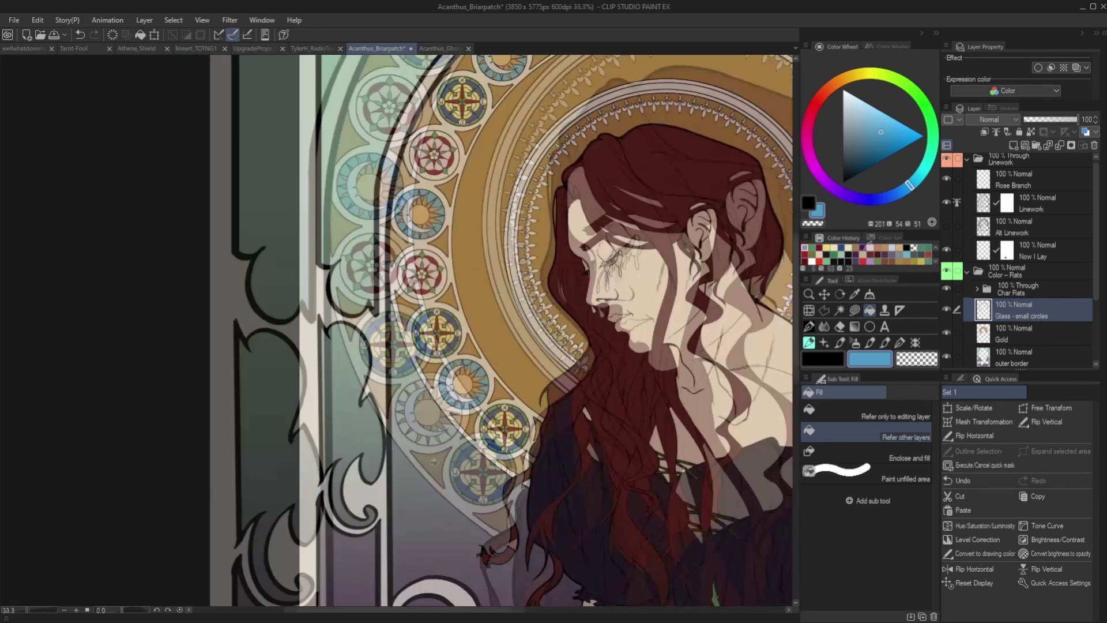
click(855, 261)
drag(428, 249, 400, 275)
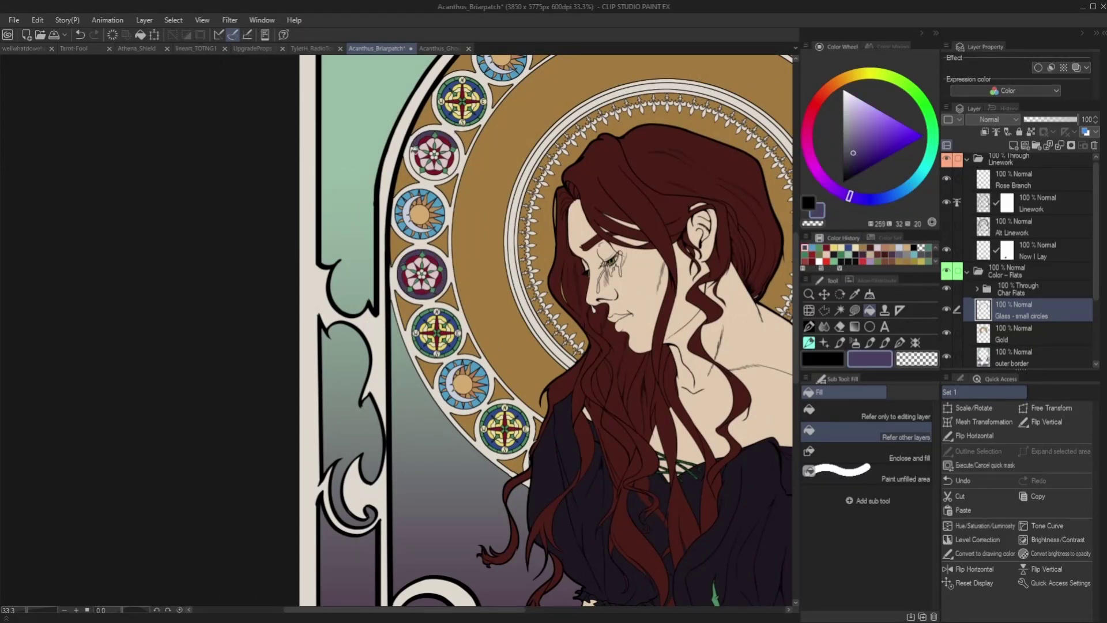
scroll(497, 500, down, 1)
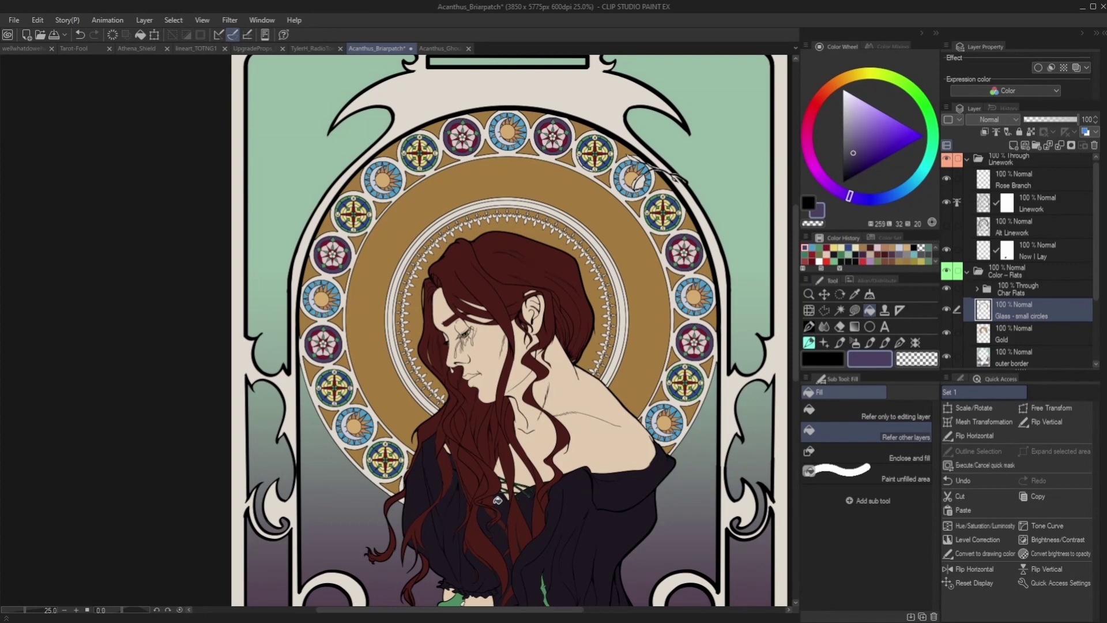
click(616, 231)
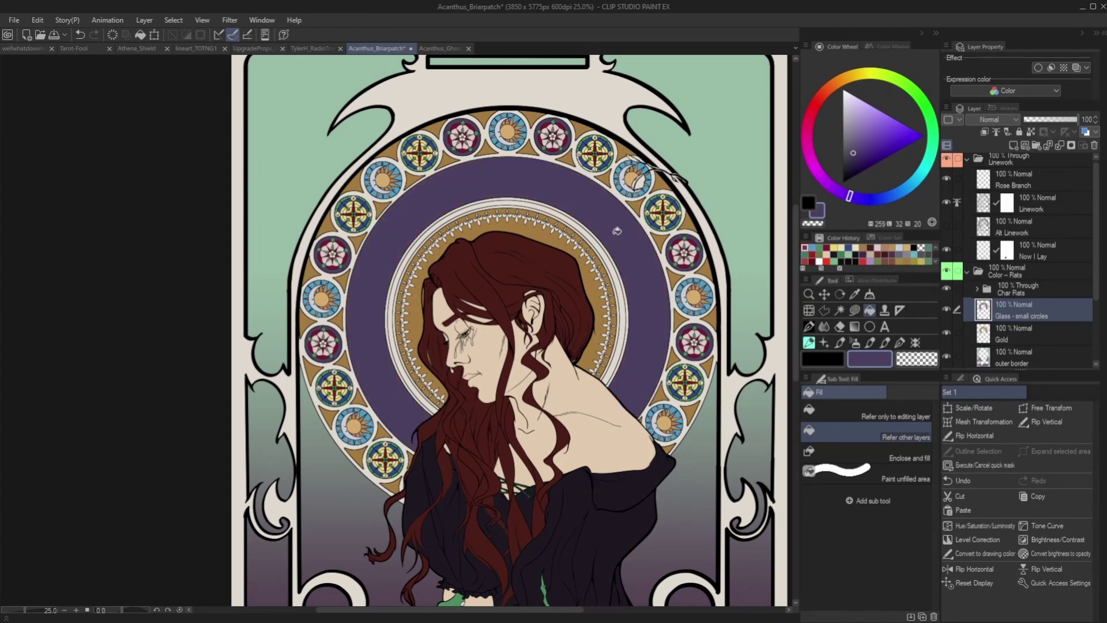
Step: Check the tonal values of the whole illustration and the upper medallions in a greyscale preview and return to the colour view
scroll(616, 231, down, 1)
scroll(344, 216, down, 2)
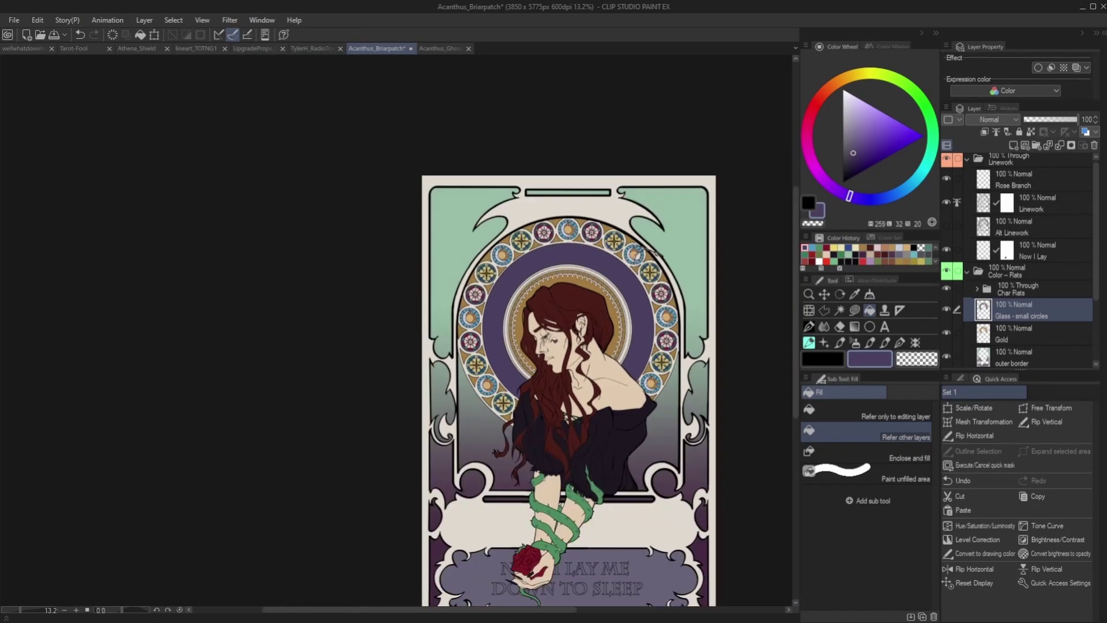
key(ctrl+super+c)
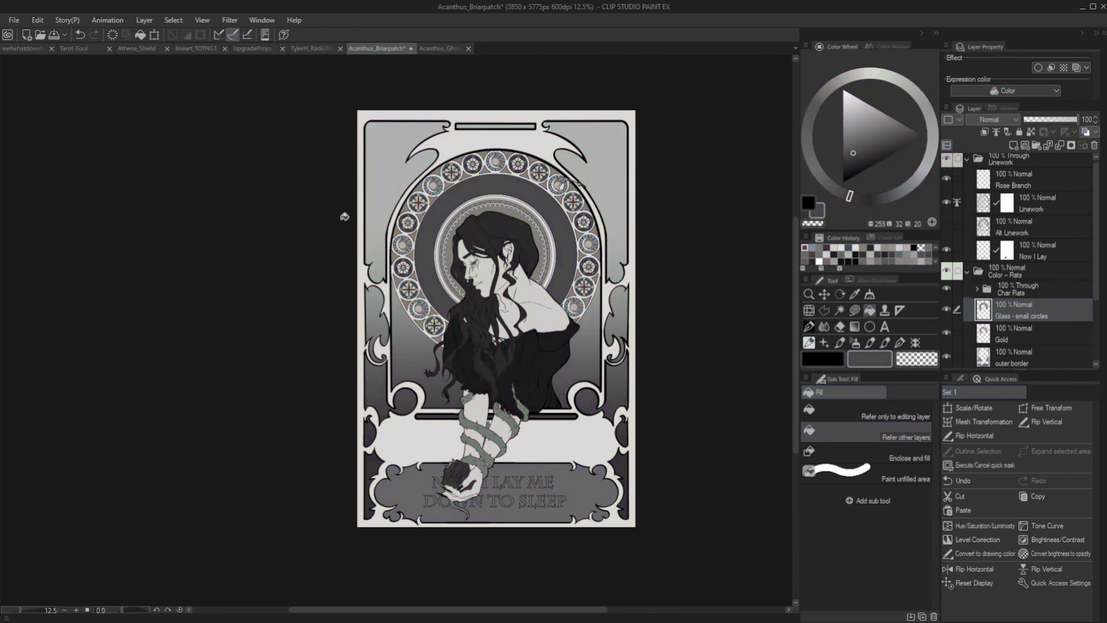
key(ctrl+super+c)
key(ctrl+super+c)
scroll(540, 123, up, 7)
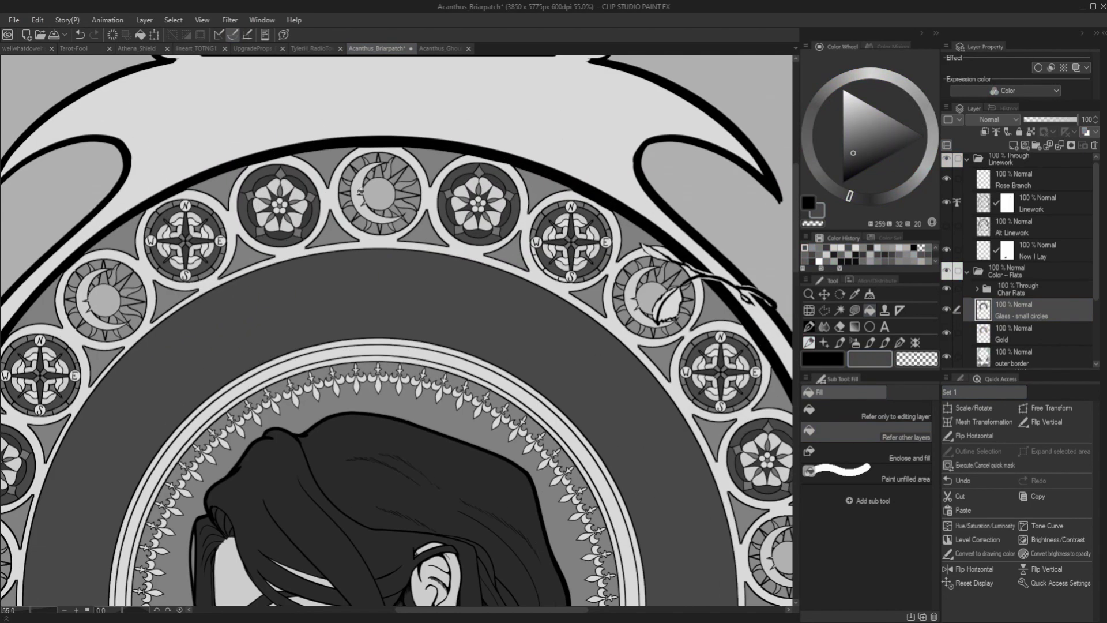
key(ctrl+super+c)
scroll(671, 284, down, 4)
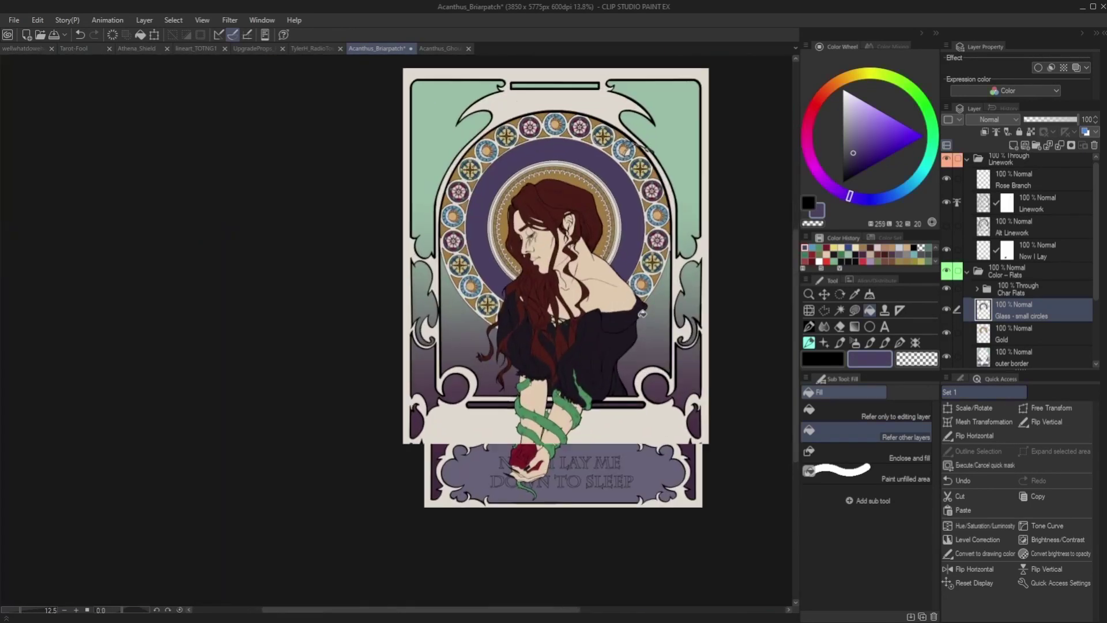